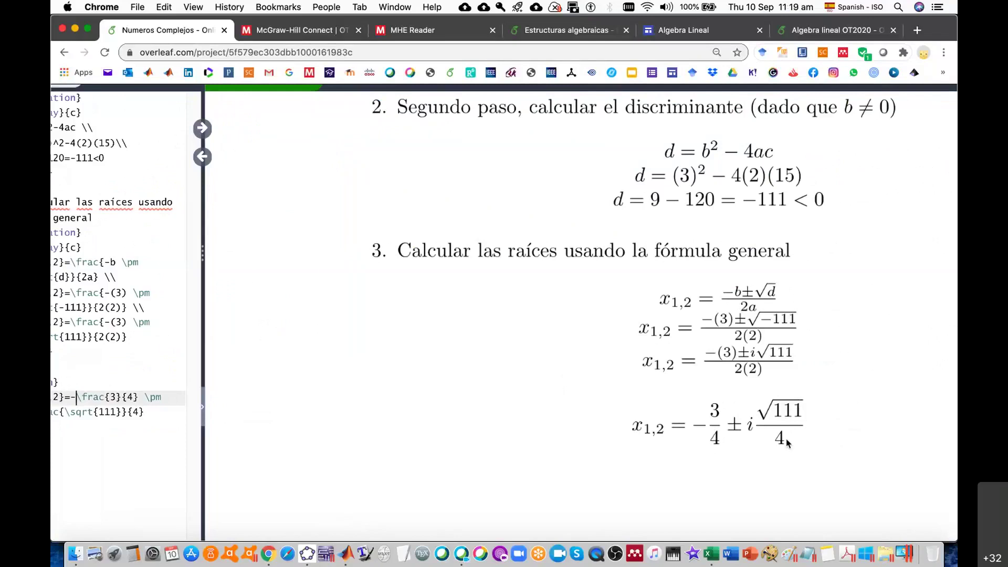
Switch to the Excel workbook Book1, clear cells A1 and B1, and enter 111 in A1.
click(713, 556)
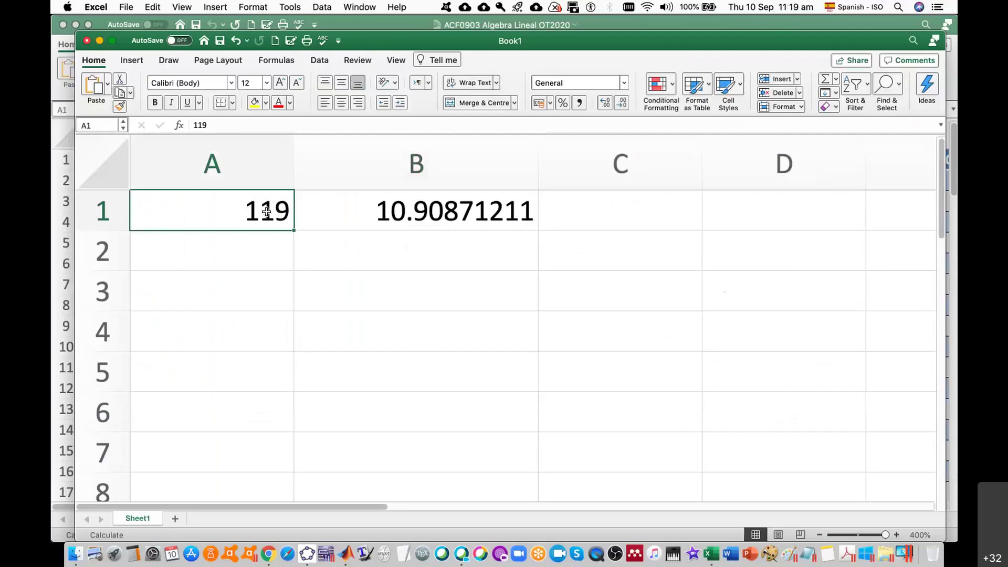
key(BackSpace)
key(Right)
key(BackSpace)
click(253, 214)
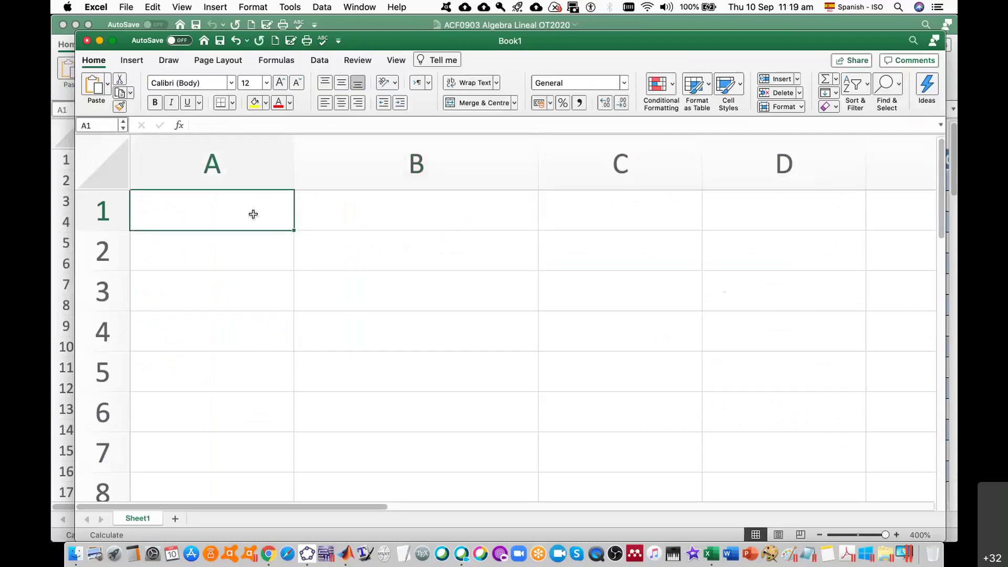
text(111)
key(Right)
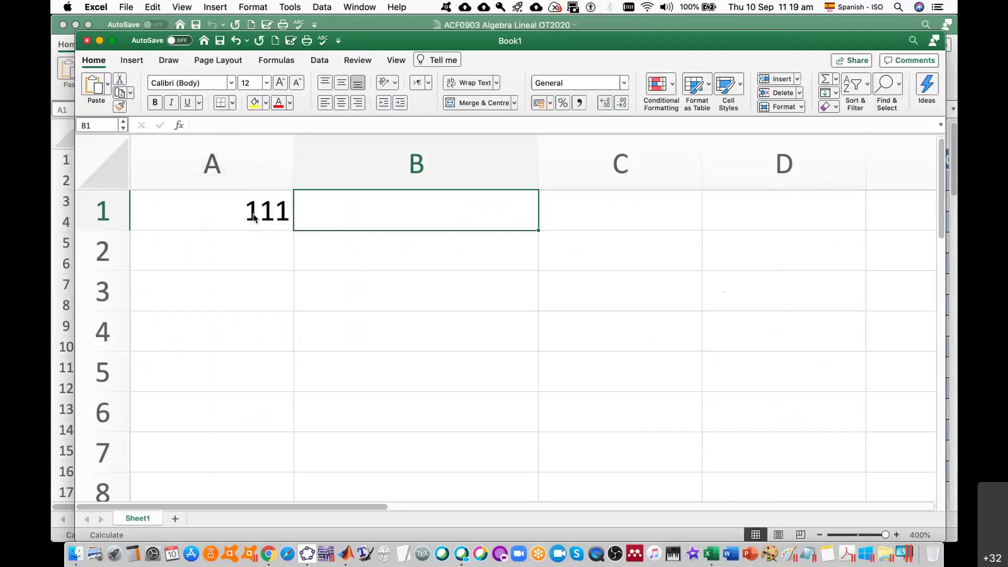
Calculate the square root of A1 in cell B1 with the formula =SQRT(A1).
text(=sqrt)
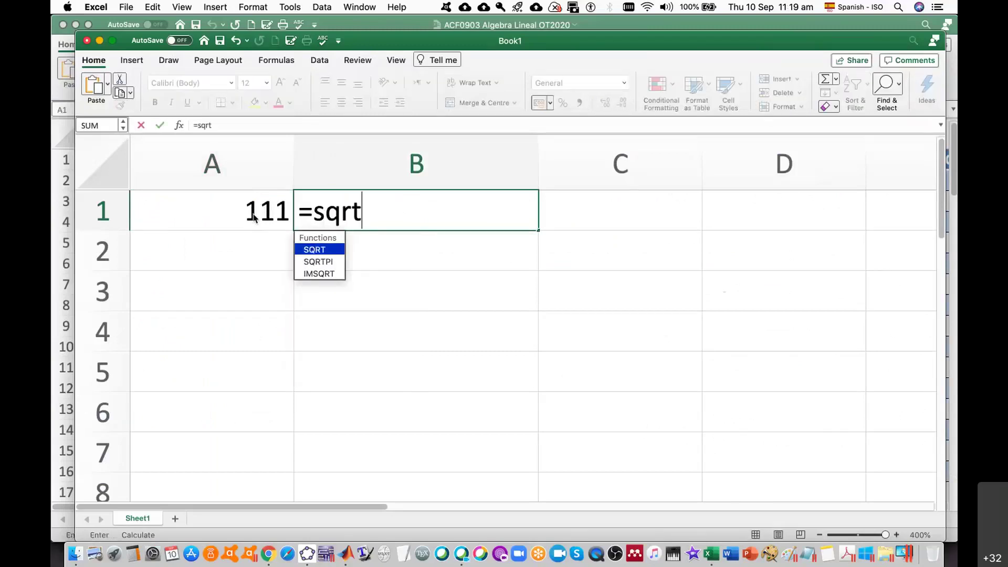
text(())
key(Return)
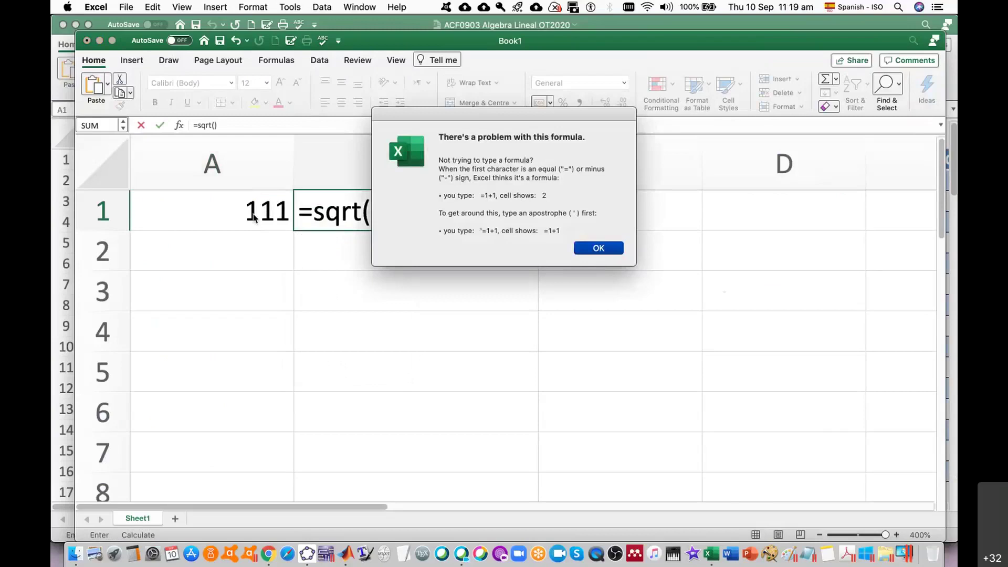
click(598, 248)
click(253, 212)
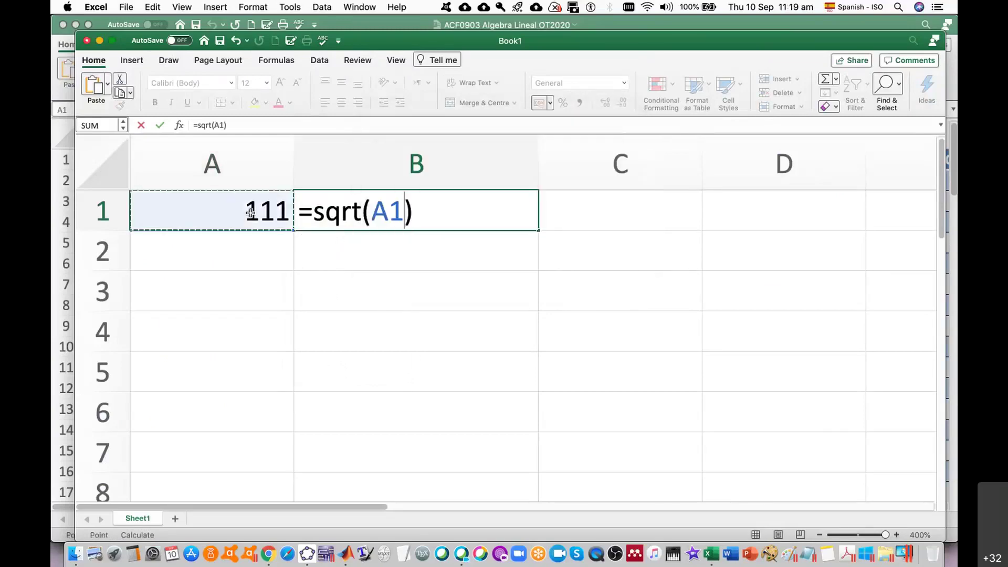
click(161, 127)
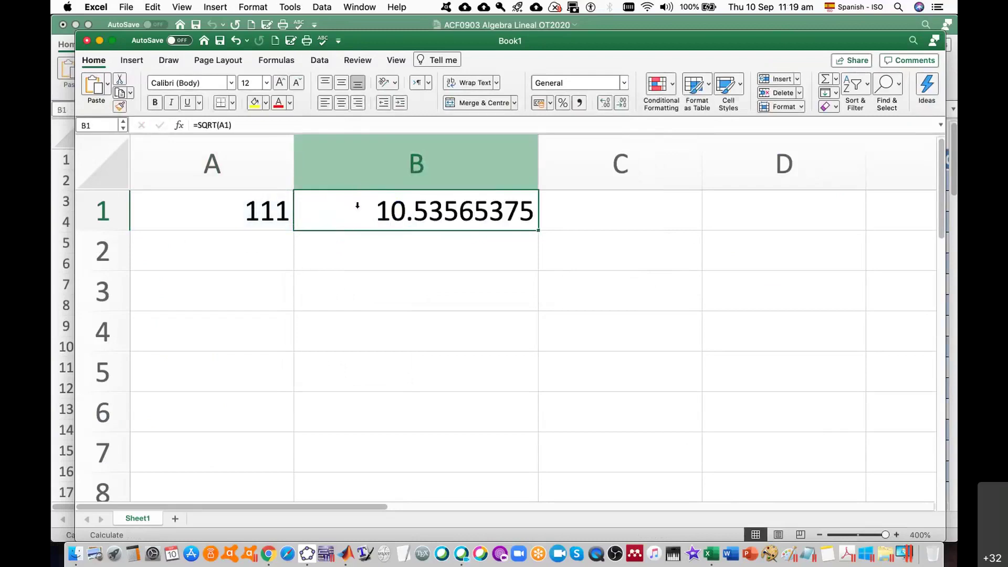
Divide the square root by 4 in cell C1 with the formula =B1/4.
click(602, 206)
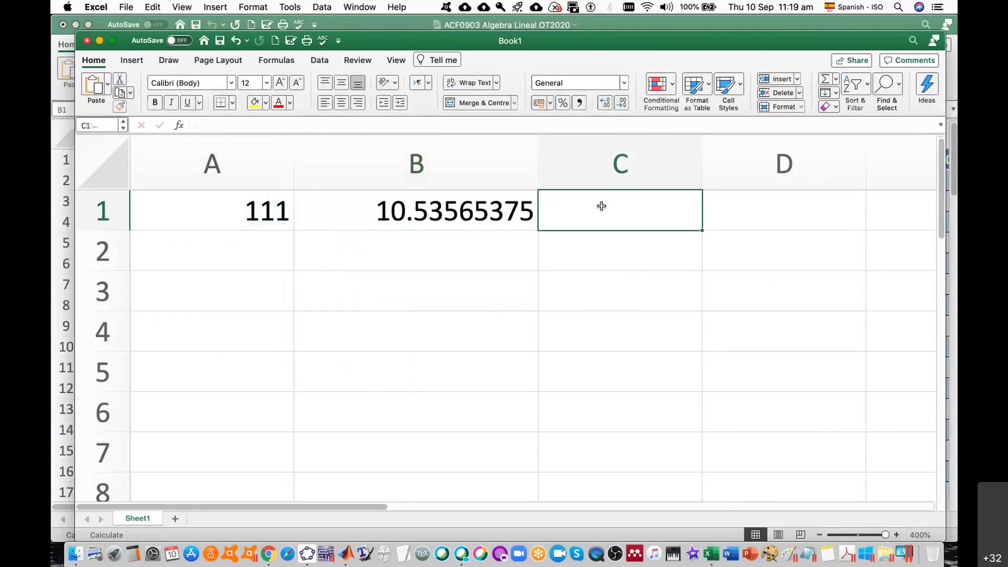
text(=)
click(460, 208)
text(/)
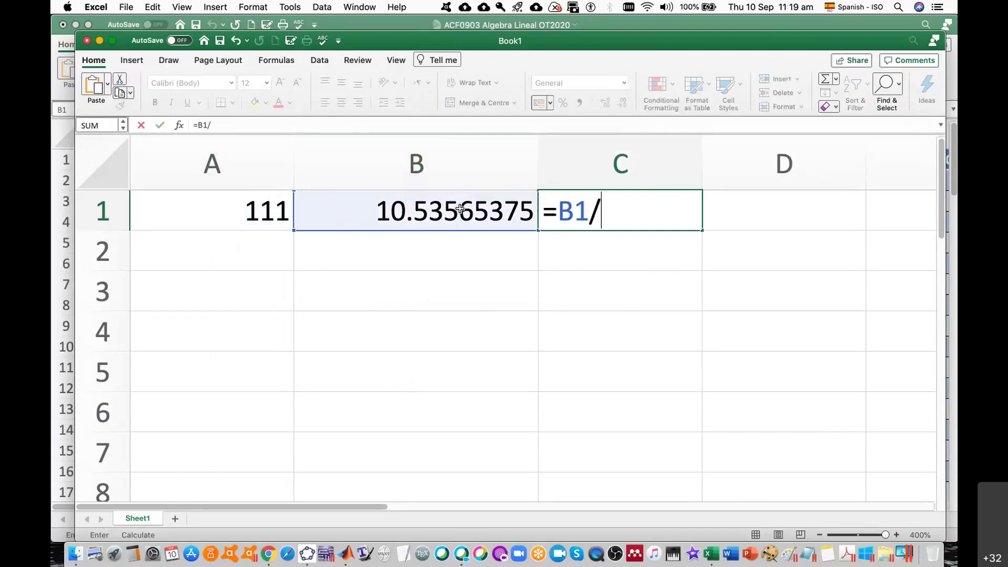
text(4)
key(Return)
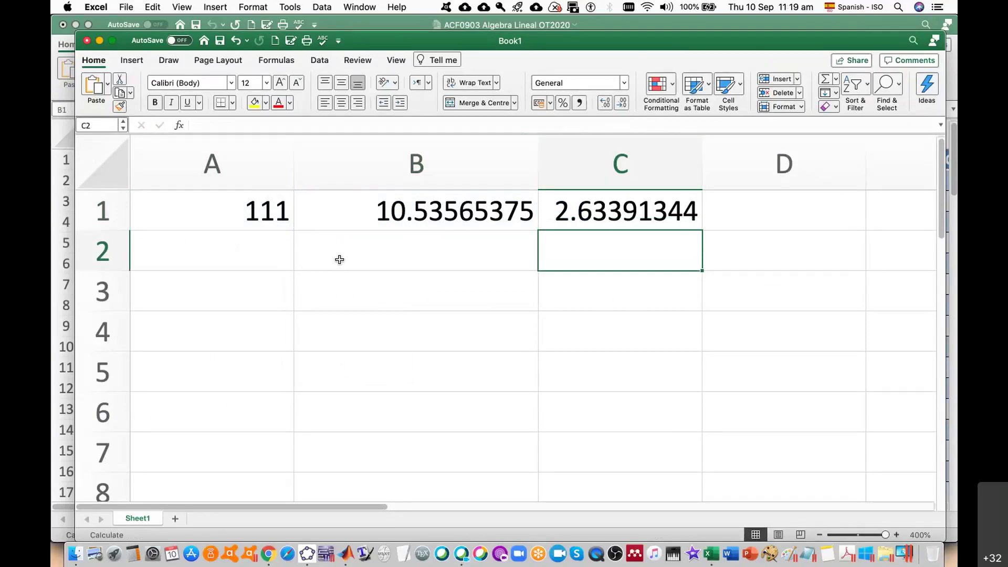
Enter 3 in cell A2 and 4 in cell B2.
click(270, 249)
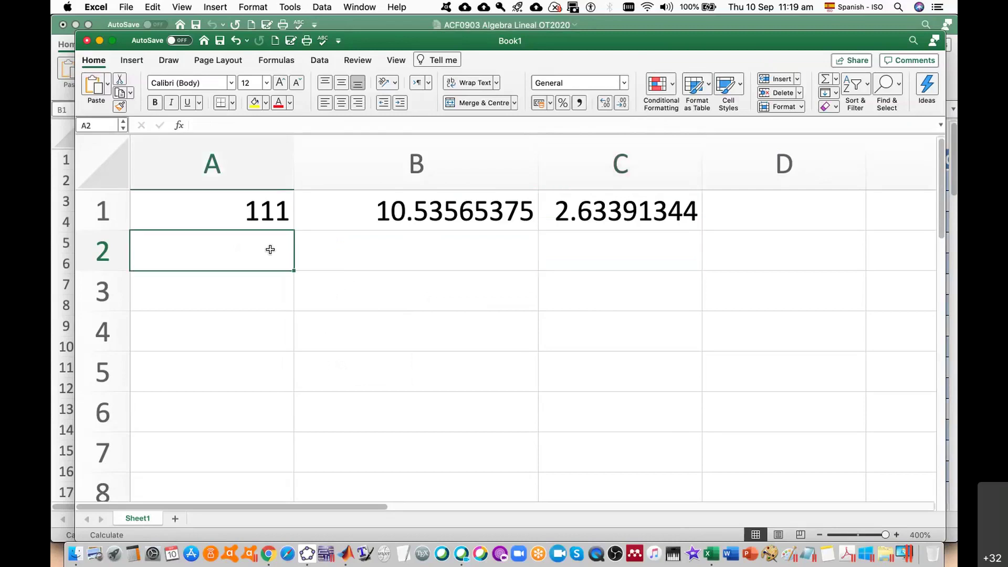
text(3)
key(BackSpace)
text(3)
key(Tab)
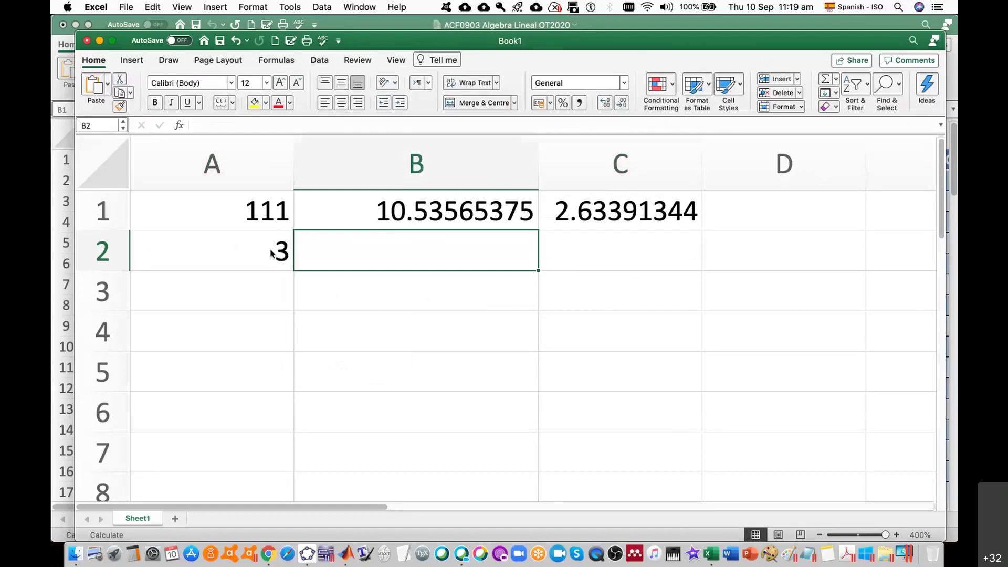
text(4)
key(Tab)
Calculate the quotient of the two second-row values in cell C2 with the formula =A2/B2.
text(=)
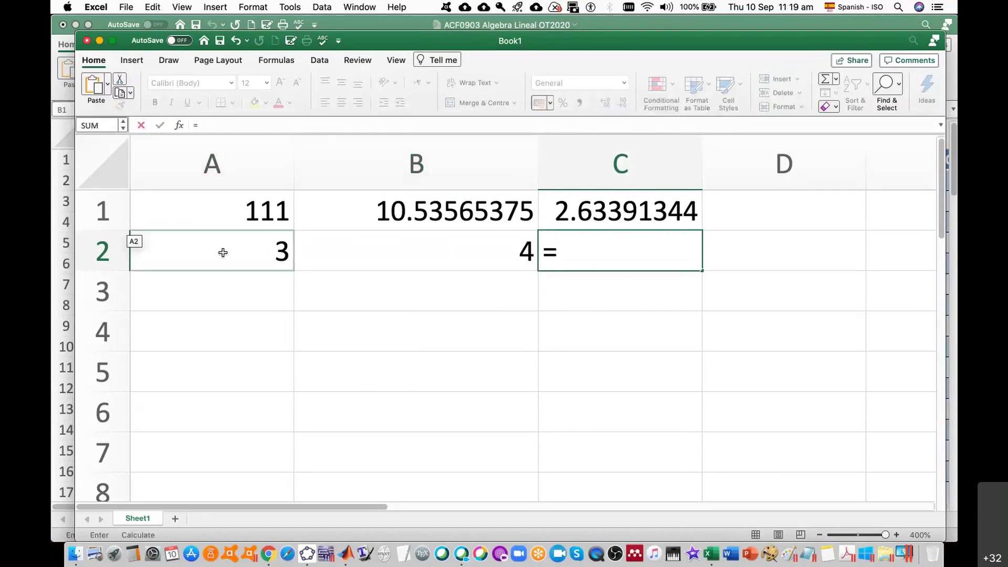
click(223, 253)
text(/)
click(390, 257)
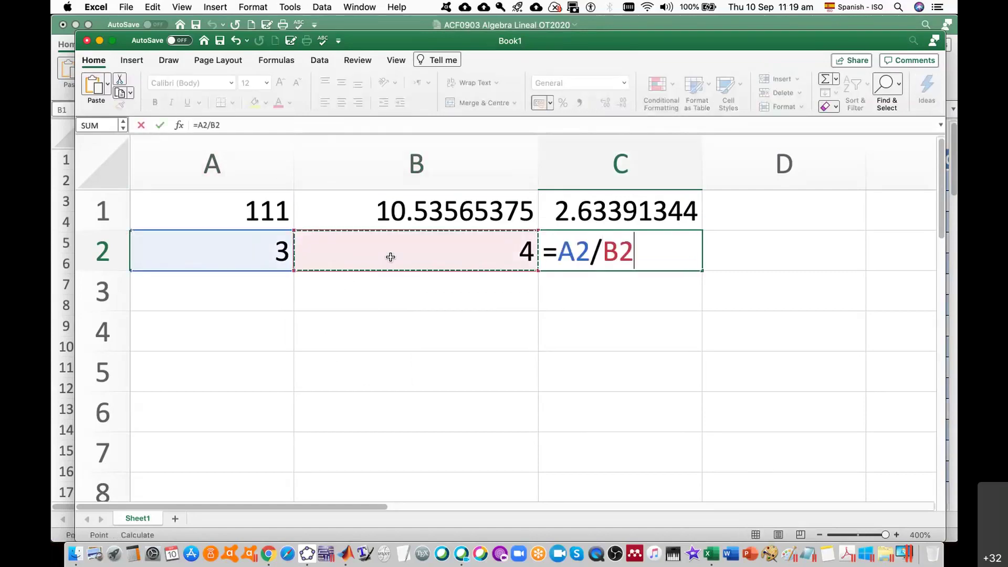
click(160, 125)
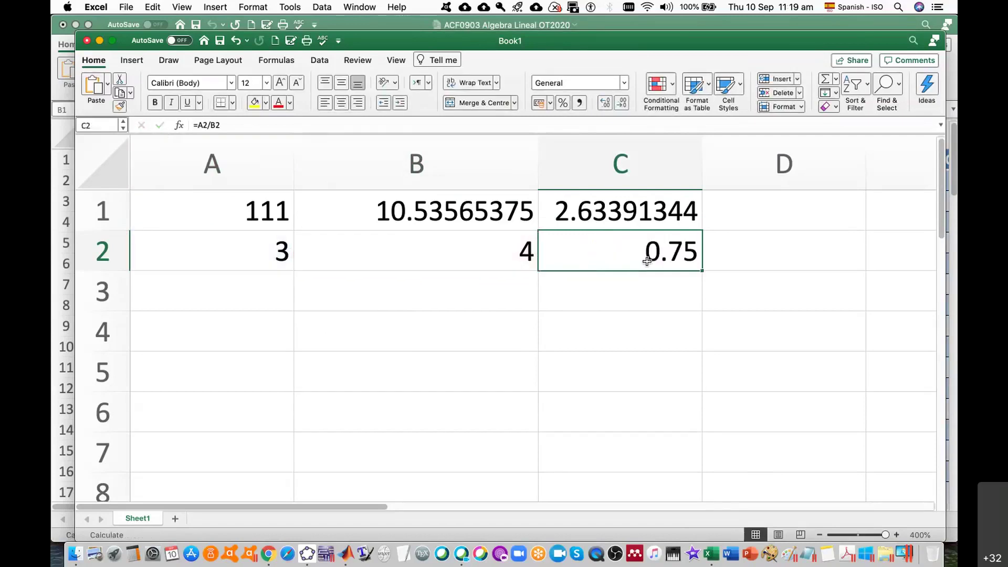
Switch to MATLAB and, in a cleared Command Window, evaluate sqrt(111)/4 and 3/4.
click(346, 561)
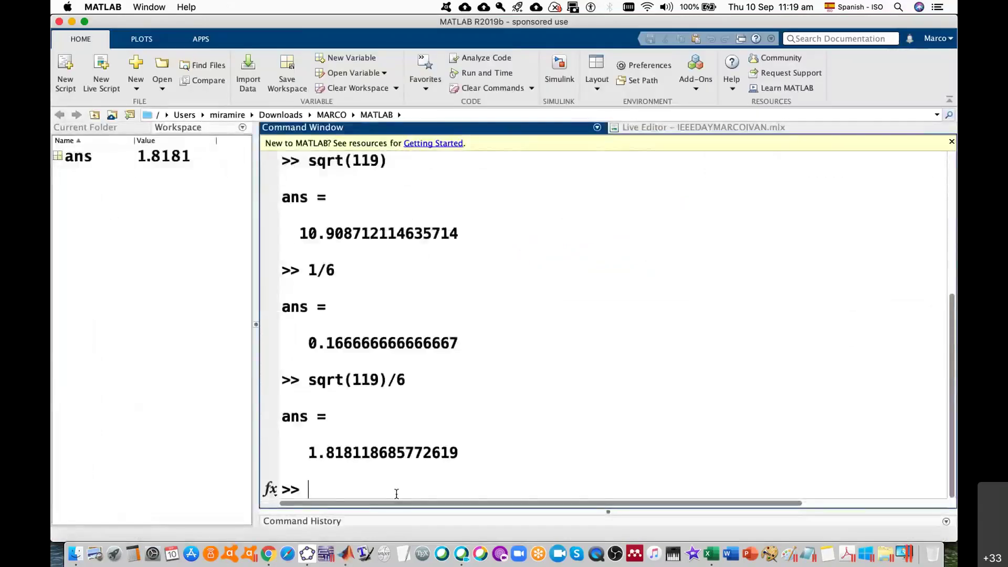
text(clc)
key(Return)
text(sqrt(111)/)
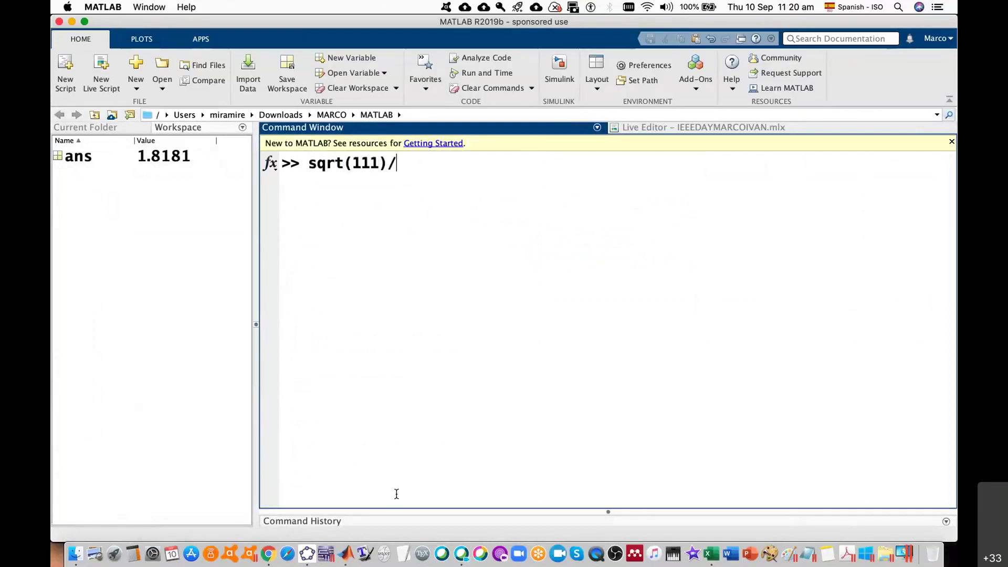
text(4)
key(Return)
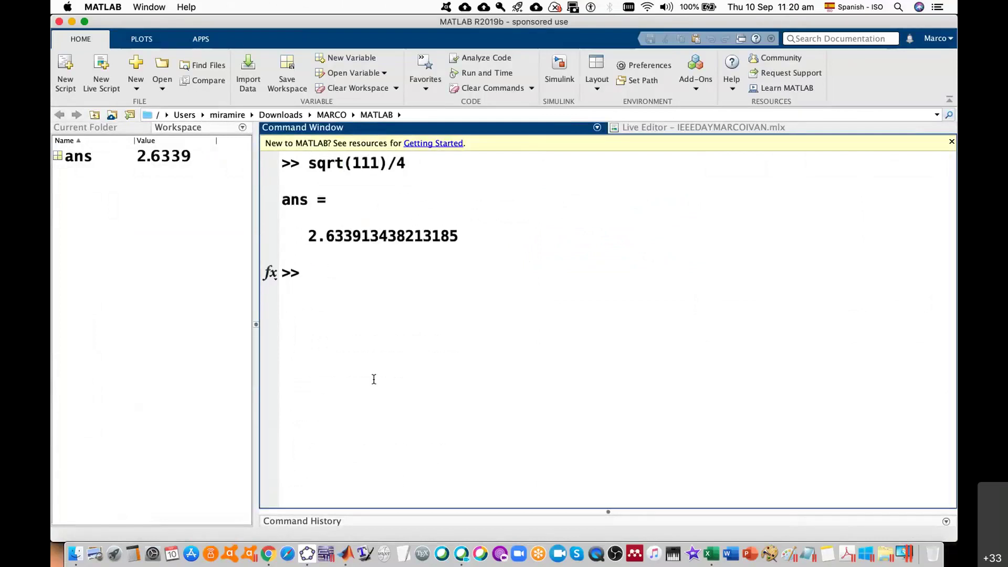
text(3/4)
key(Return)
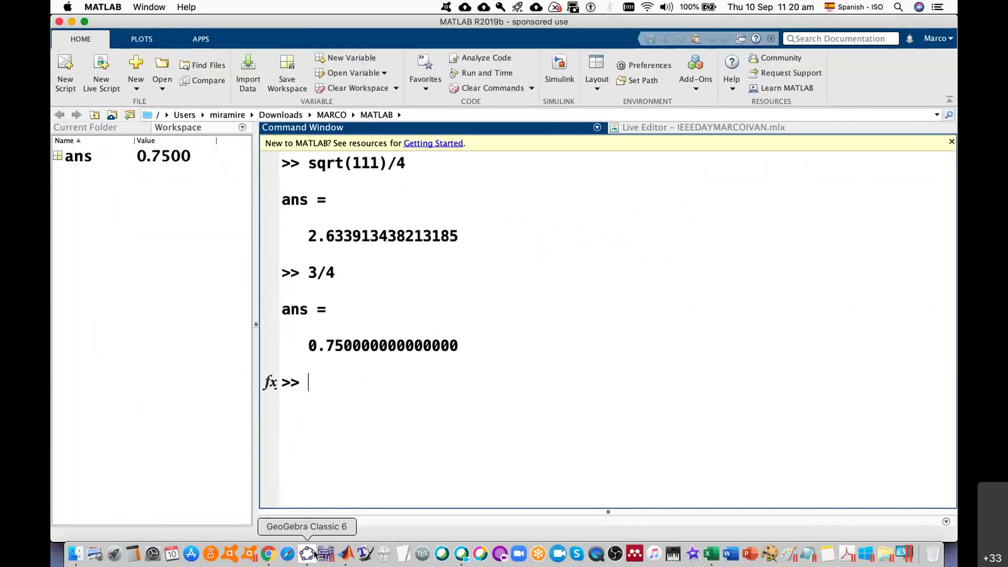
Switch to GeoGebra Classic and start a new blank construction, discarding the existing points without saving.
click(269, 555)
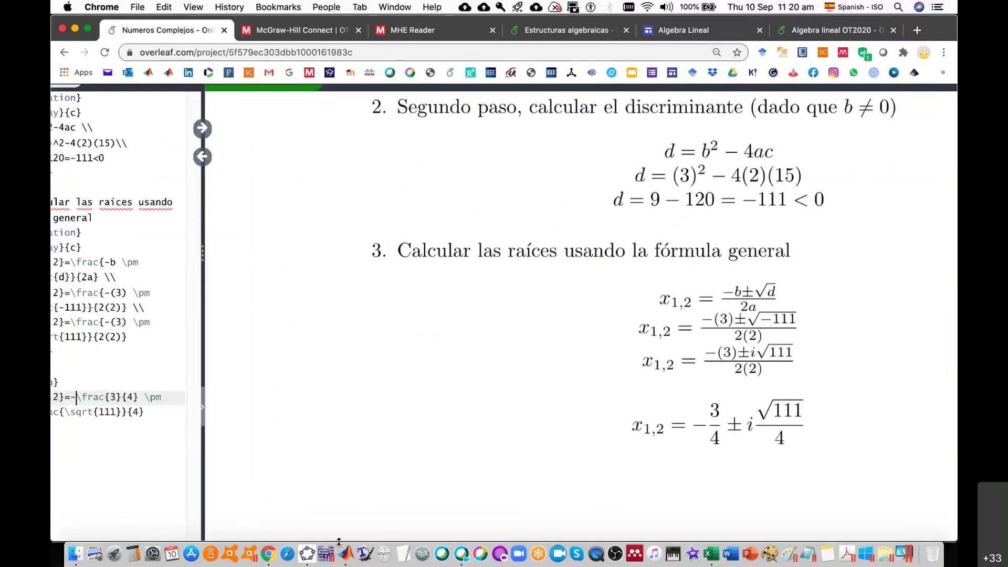
click(307, 554)
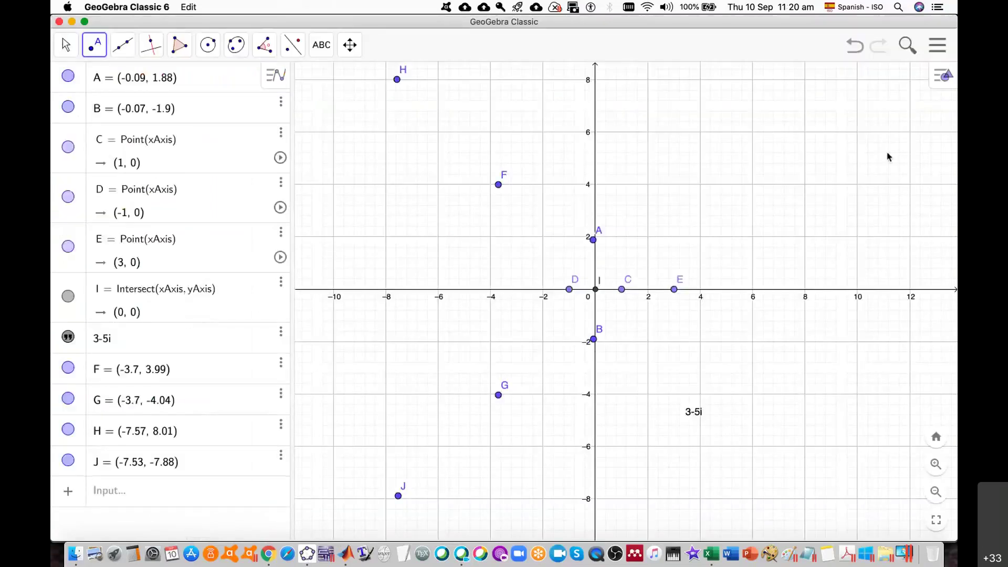
click(887, 153)
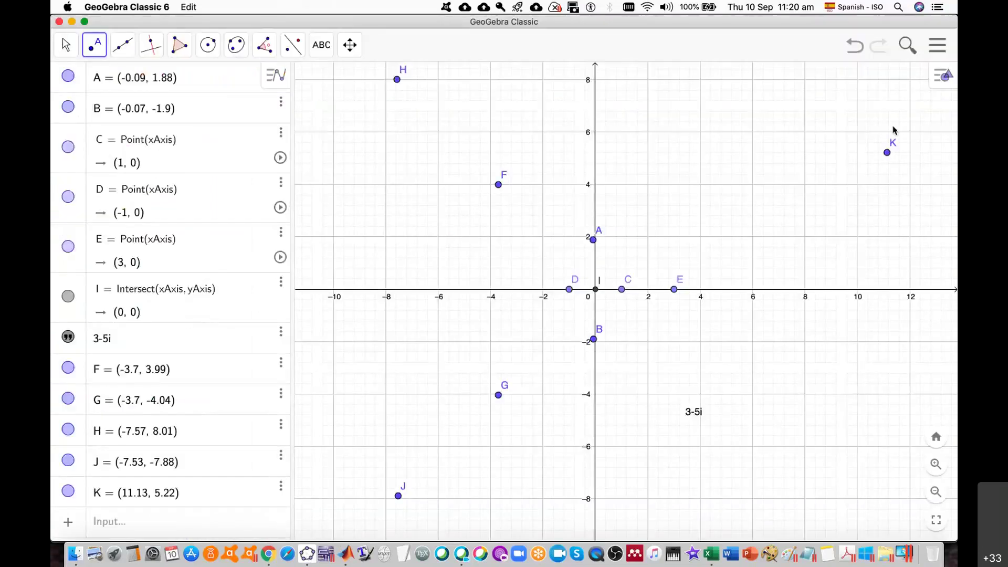
click(951, 76)
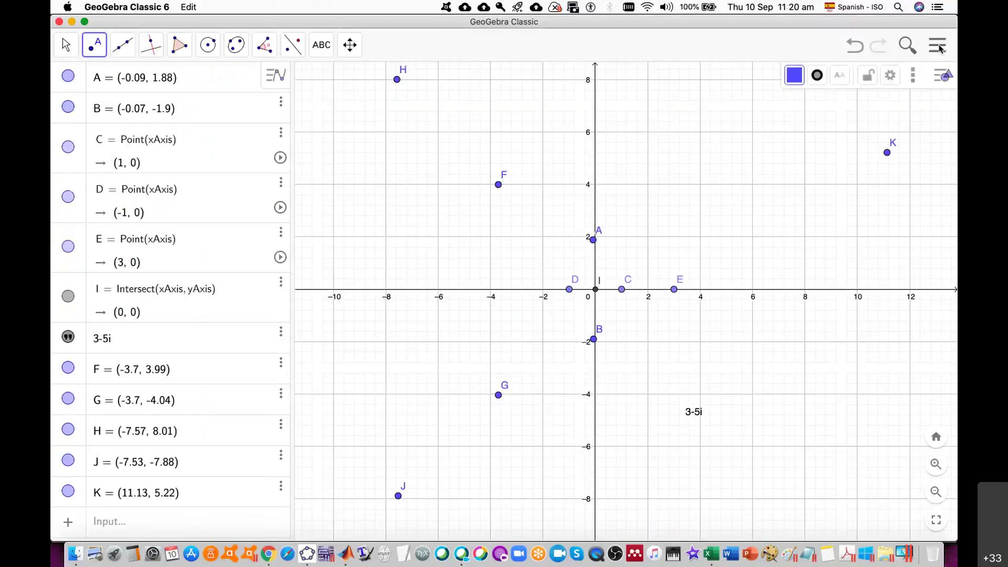
click(938, 46)
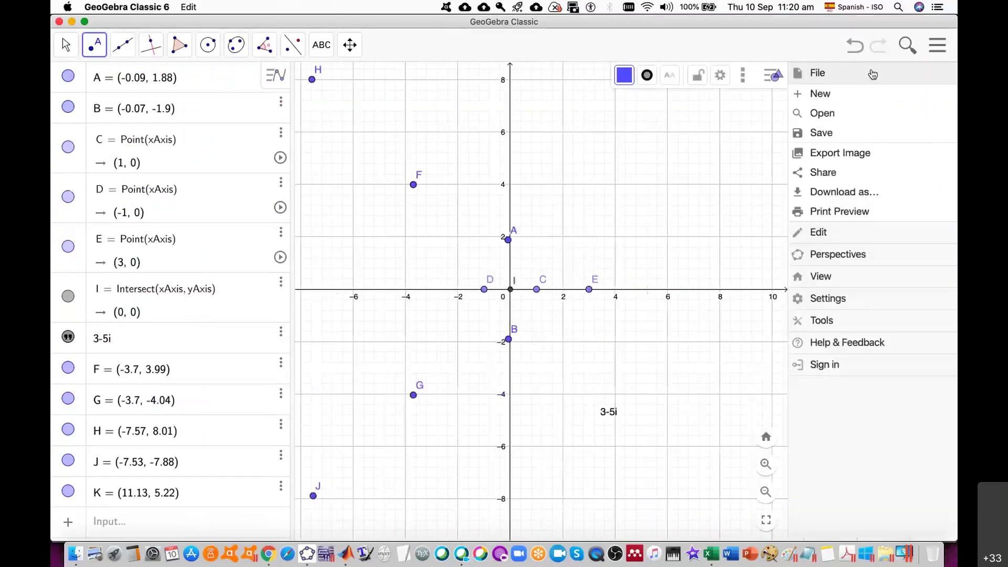
click(829, 99)
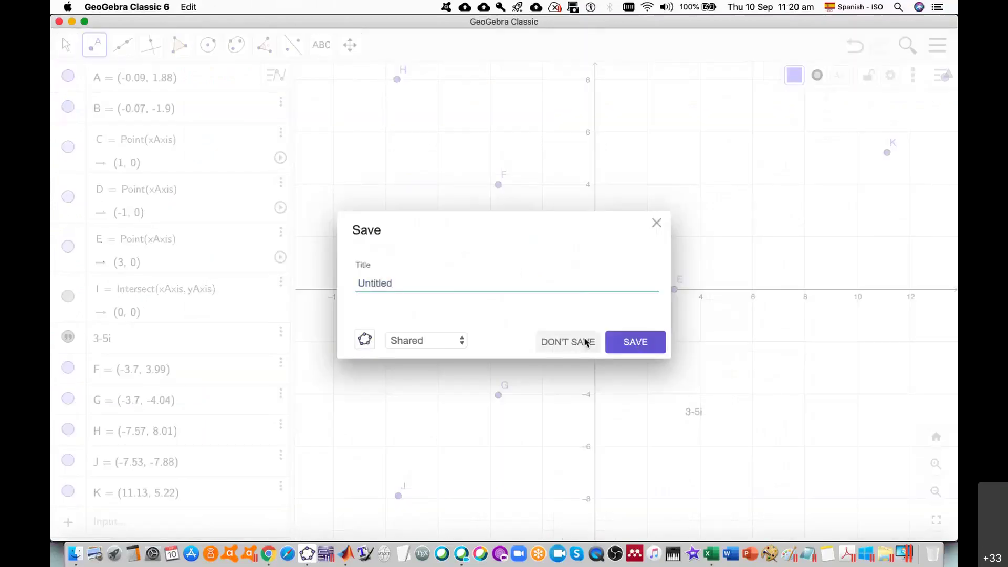
click(587, 342)
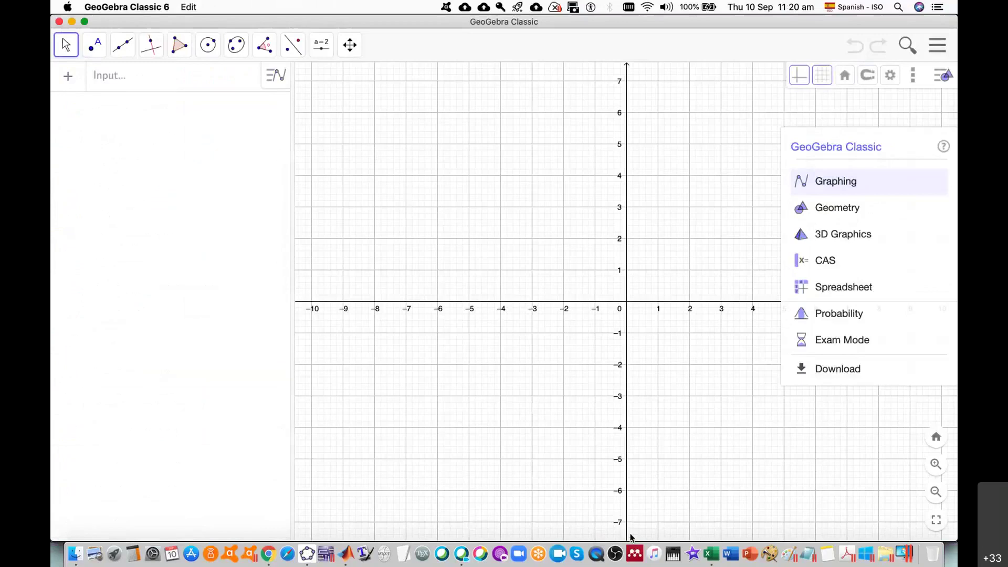
Review the final root expression in the Overleaf document and the calculated decimals in the Excel sheet.
key(super+Tab)
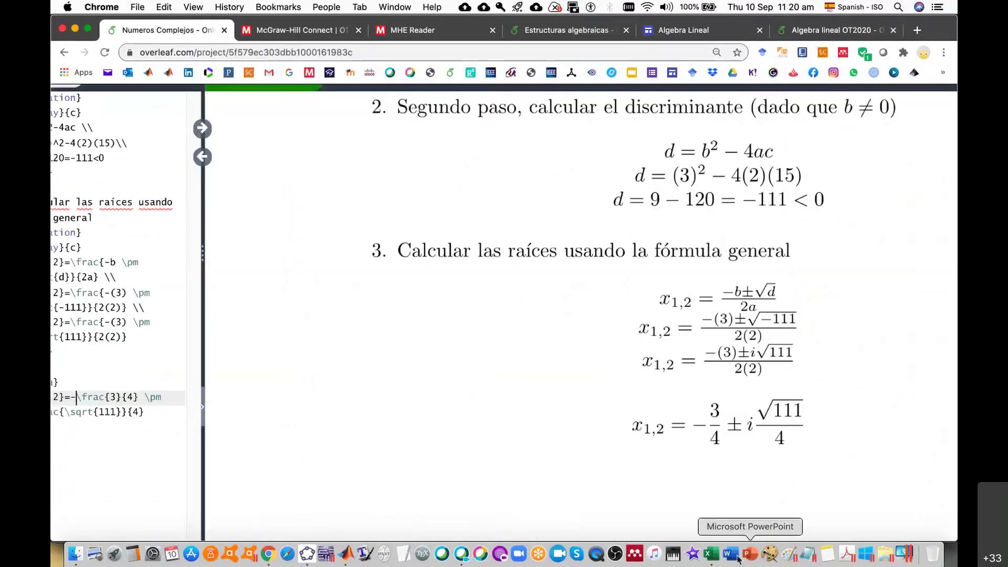
click(719, 558)
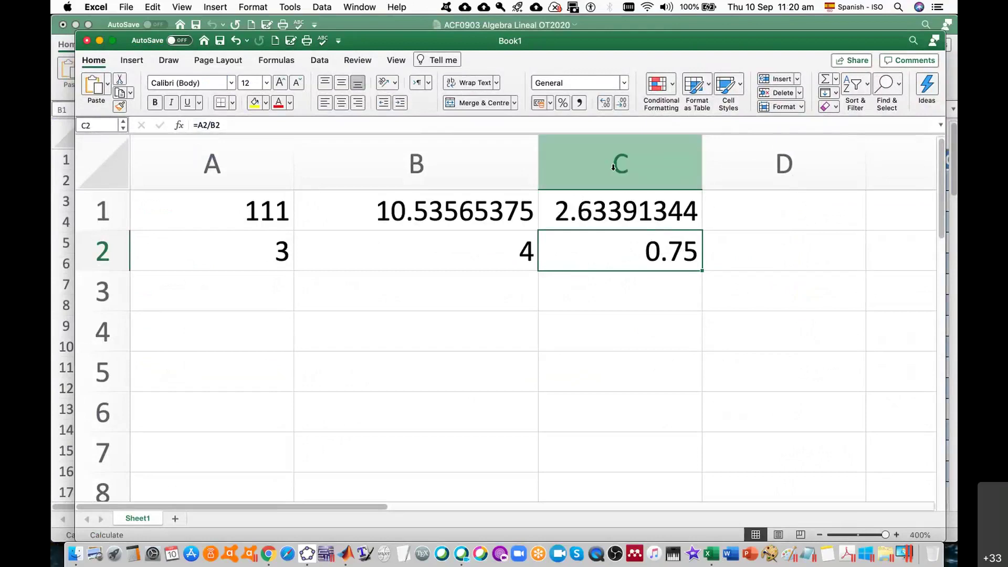
key(super+Tab)
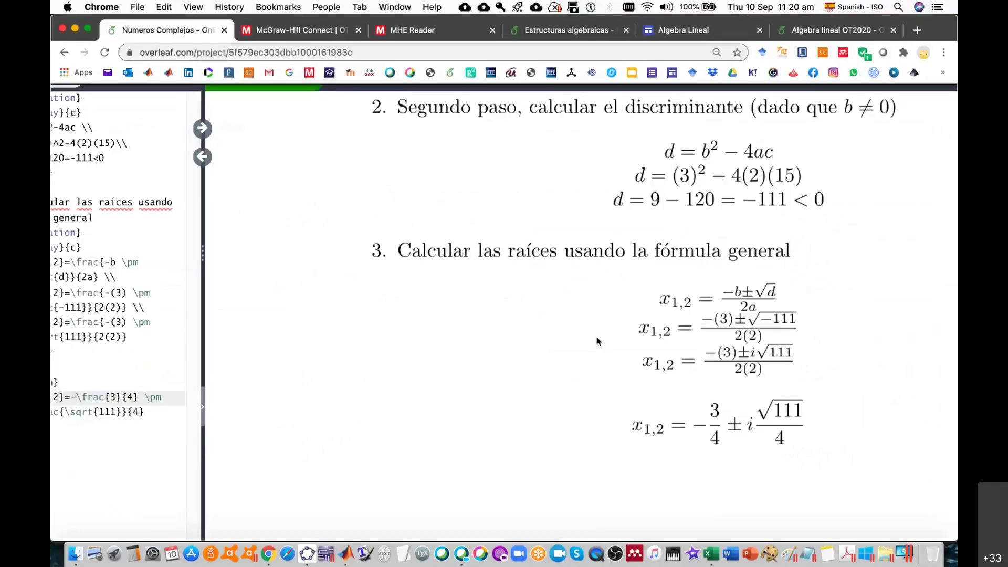
Switch to GeoGebra and place two free points at about (0.75, 2.59) and (0.76, -2.59).
click(307, 555)
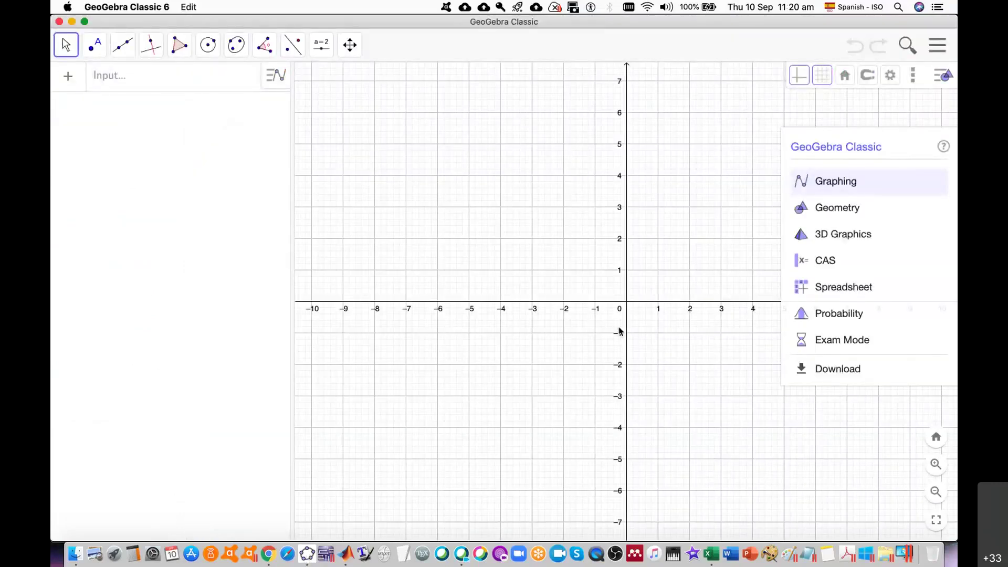
scroll(701, 313, up, 4)
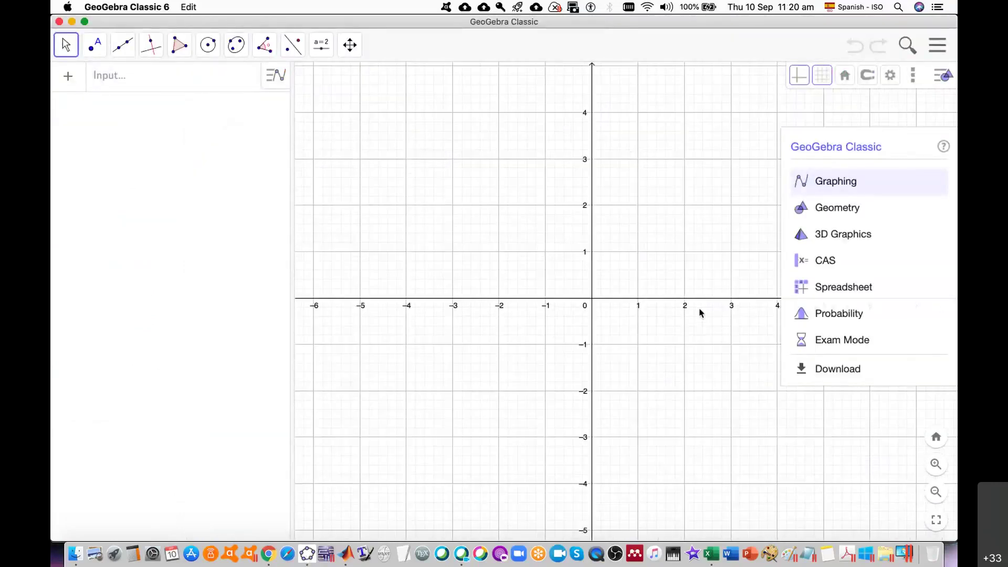
scroll(701, 313, up, 4)
scroll(700, 313, up, 6)
scroll(700, 313, down, 6)
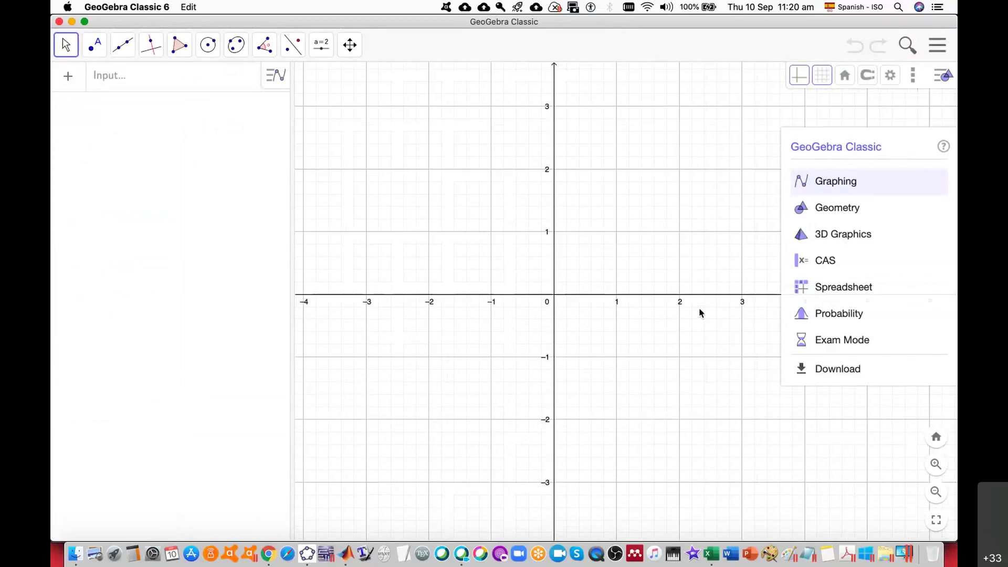
scroll(700, 313, up, 2)
click(652, 346)
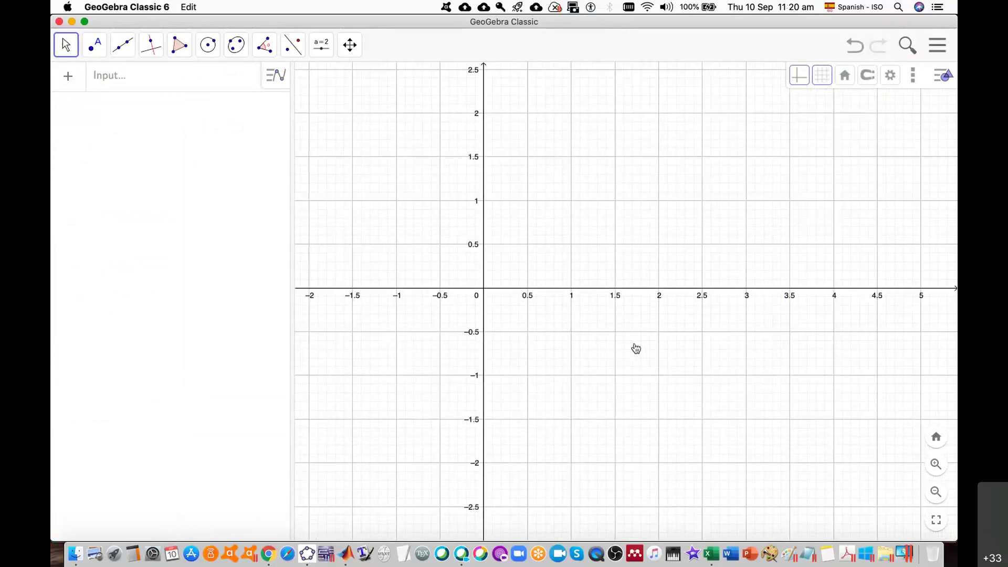
drag(652, 346, 621, 362)
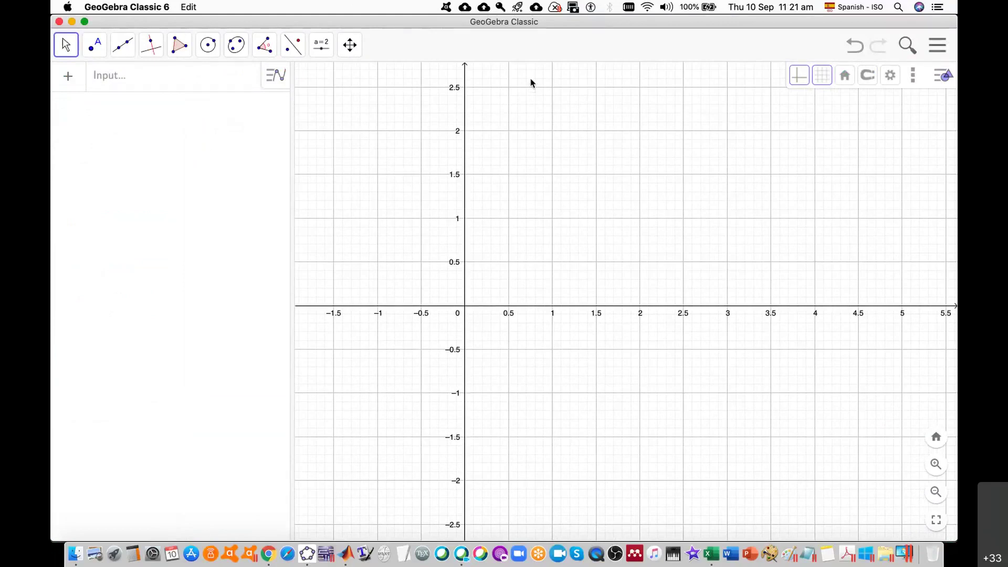
click(95, 45)
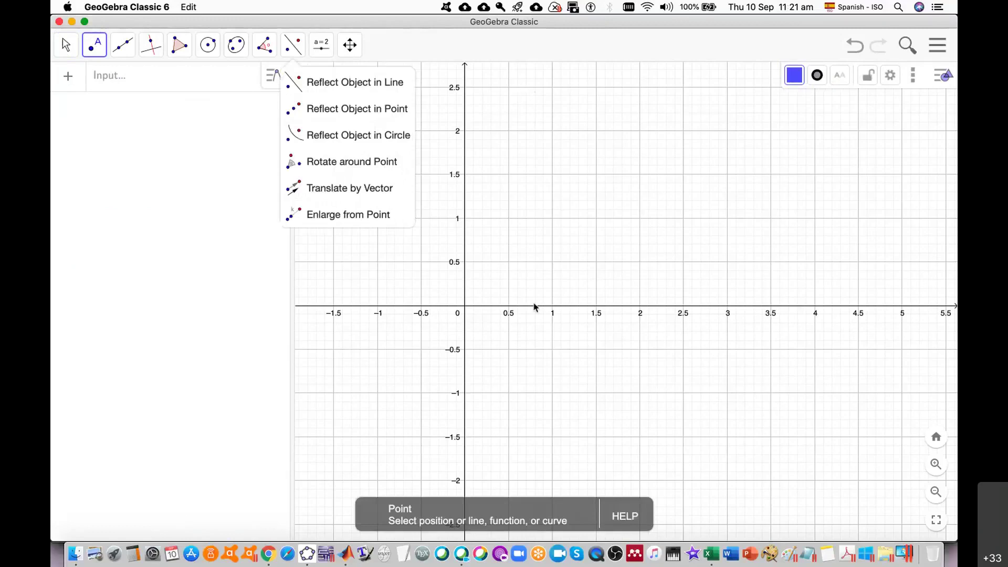
click(530, 80)
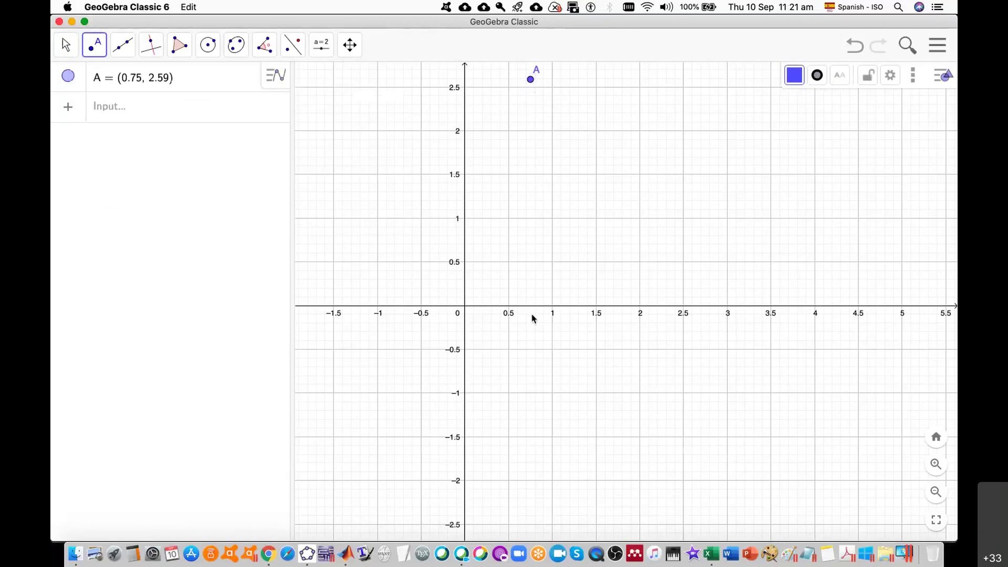
click(531, 532)
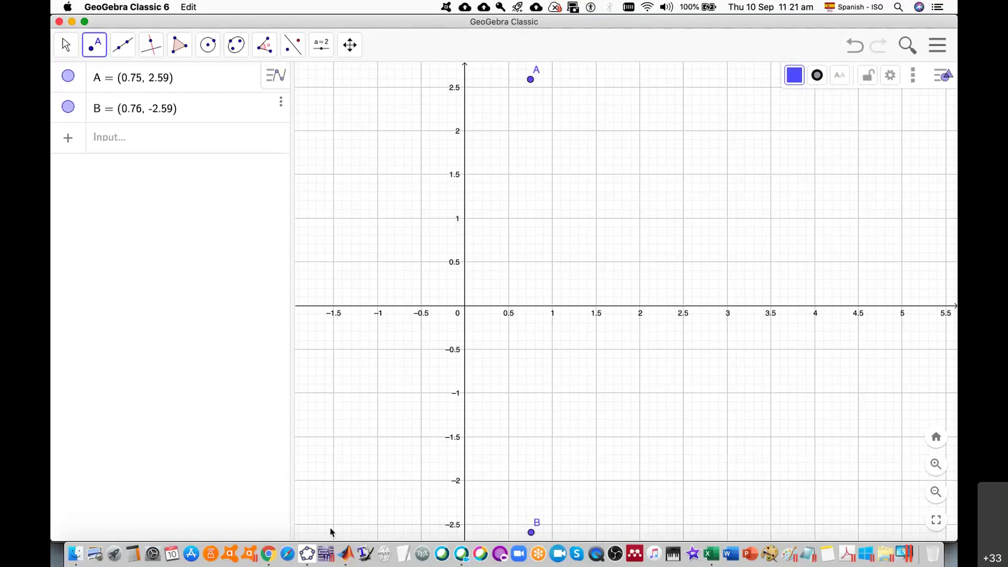
Check the root expression in Overleaf and move the two GeoGebra points to about (-0.75, 2.58) and (-0.76, -2.61).
click(269, 555)
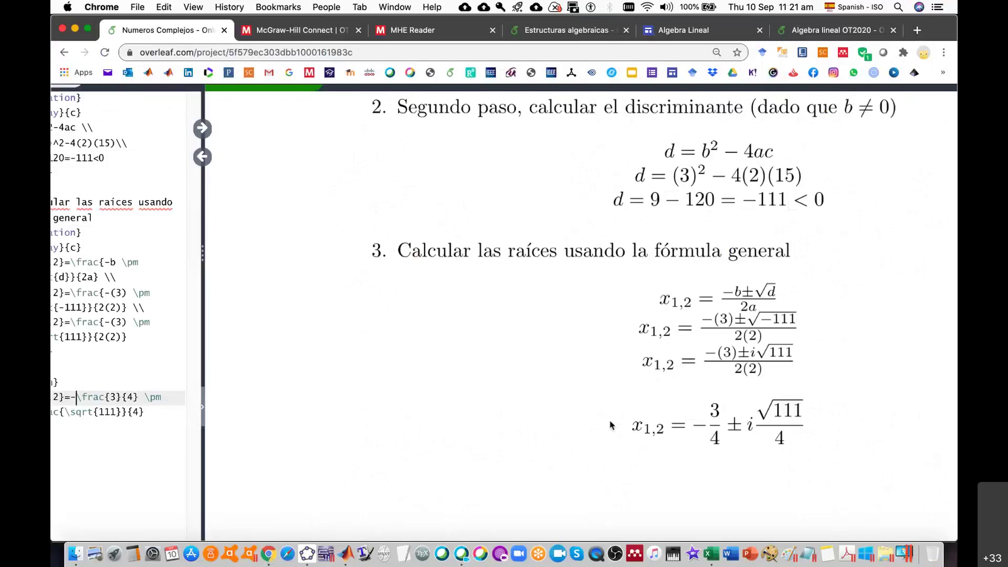
click(306, 554)
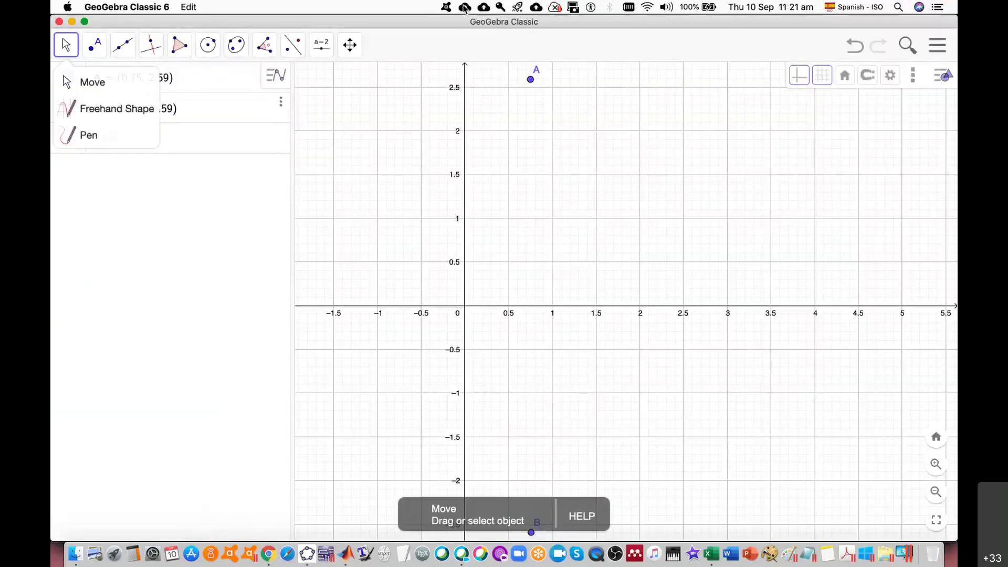
drag(531, 79, 400, 84)
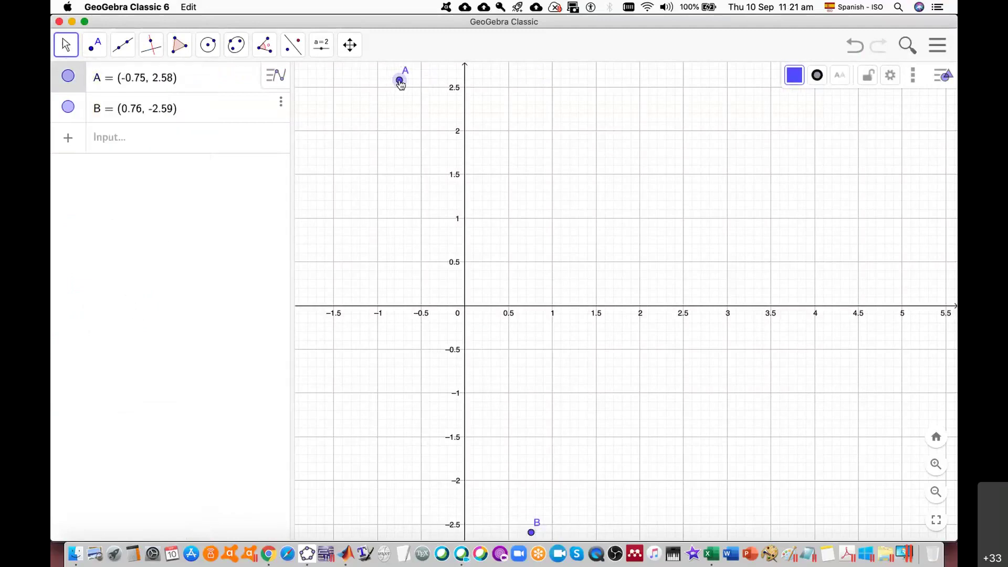
drag(531, 529, 399, 537)
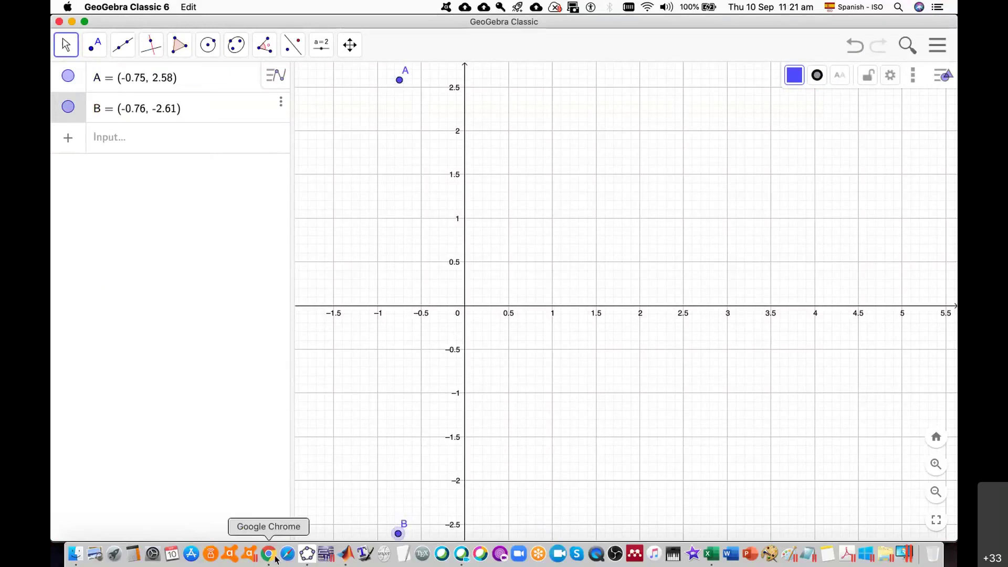
Compare the decimal results in MATLAB with the root expression in the Overleaf document.
click(344, 556)
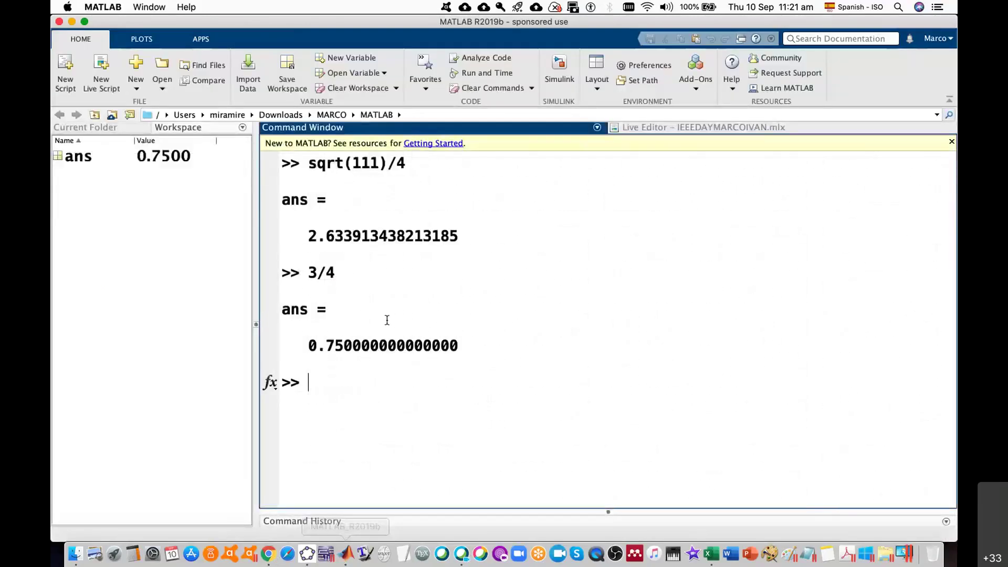
click(269, 554)
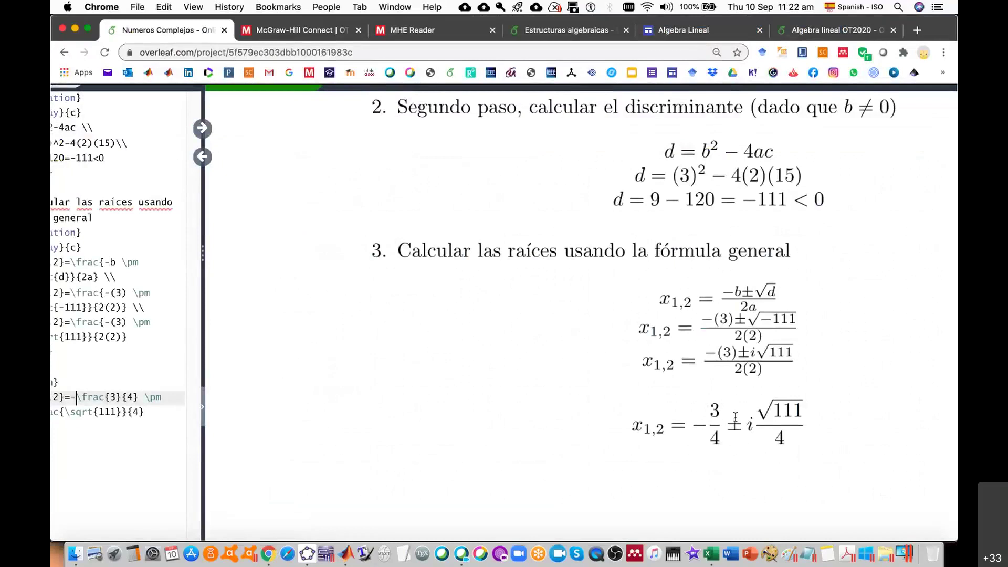
scroll(428, 389, left, 3)
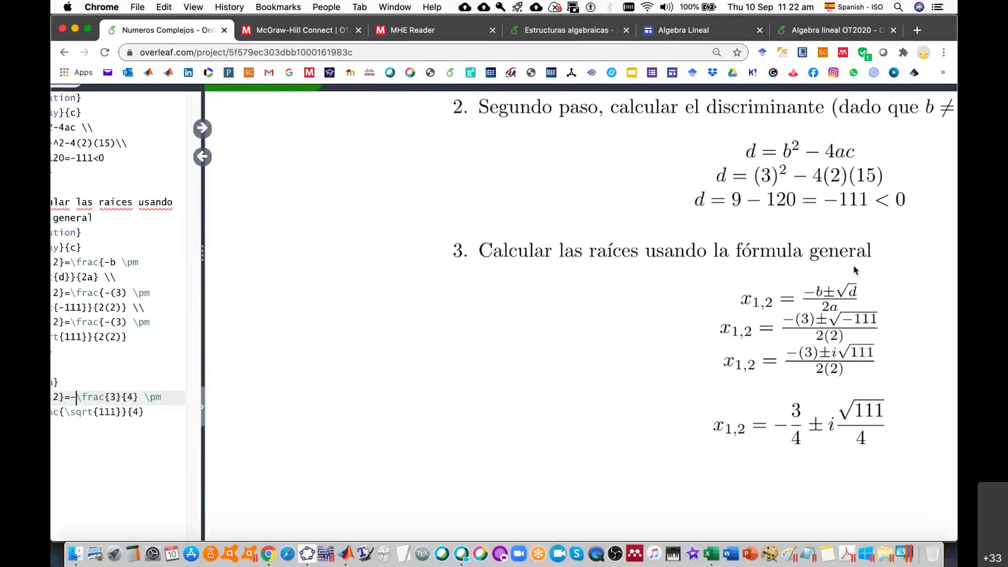
Sketch two freehand damped oscillation curves over the GeoGebra graph, and clear the annotations.
click(307, 556)
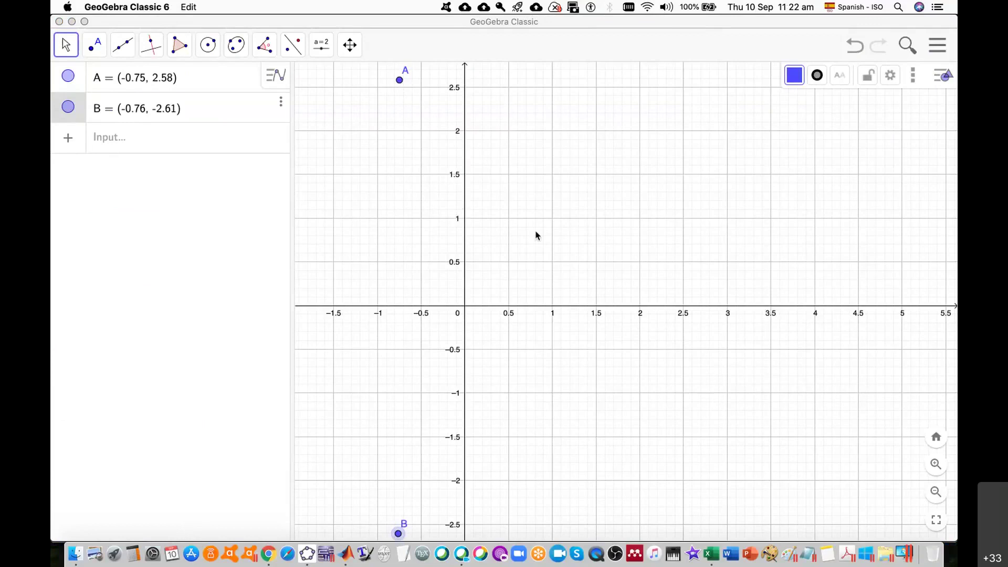
mouse_move(535, 331)
mouse_down()
mouse_move(543, 246)
mouse_move(598, 165)
mouse_move(647, 237)
mouse_move(824, 179)
mouse_move(945, 176)
mouse_up()
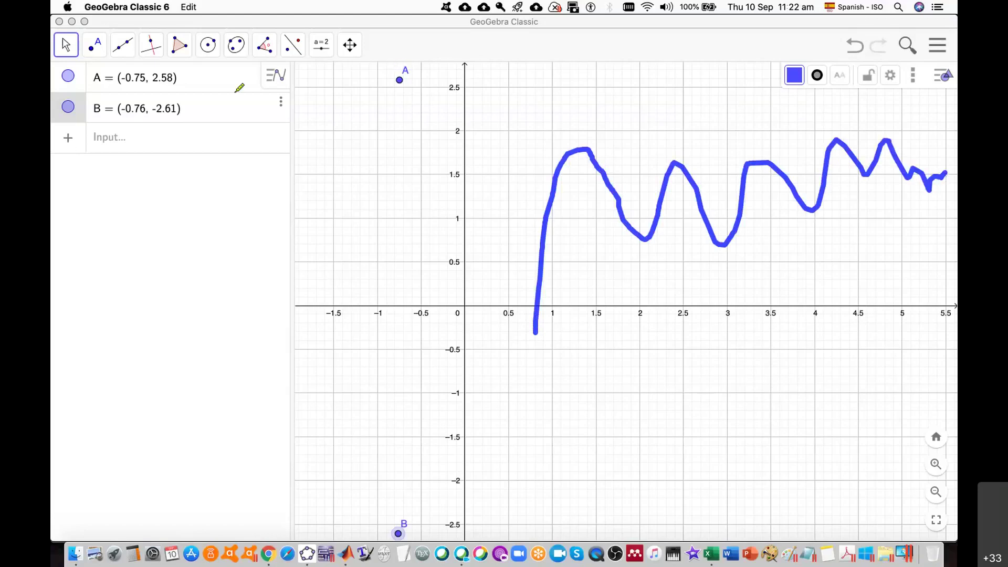
mouse_move(524, 503)
mouse_down()
mouse_move(569, 336)
mouse_move(600, 345)
mouse_move(652, 329)
mouse_move(725, 331)
mouse_up()
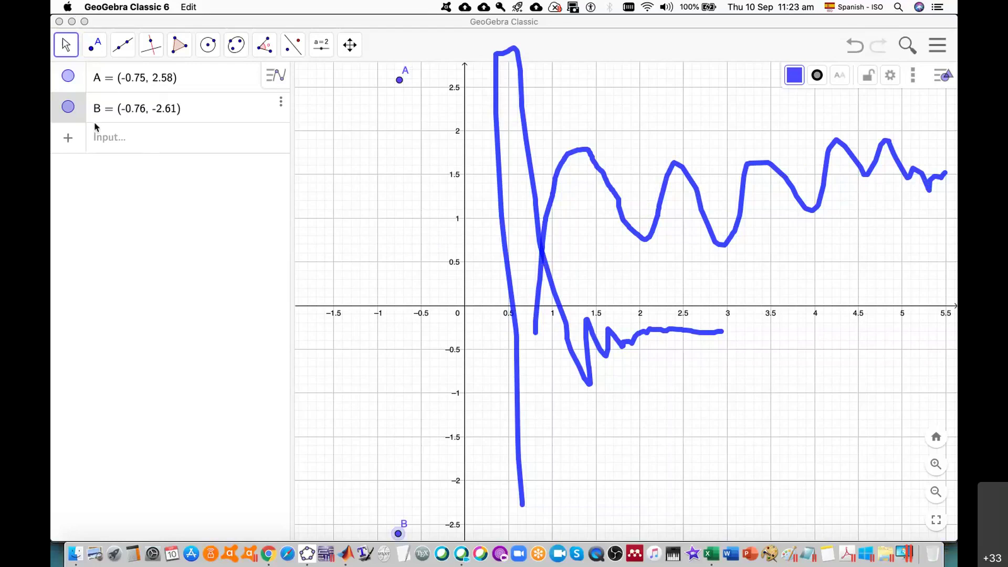
key(Escape)
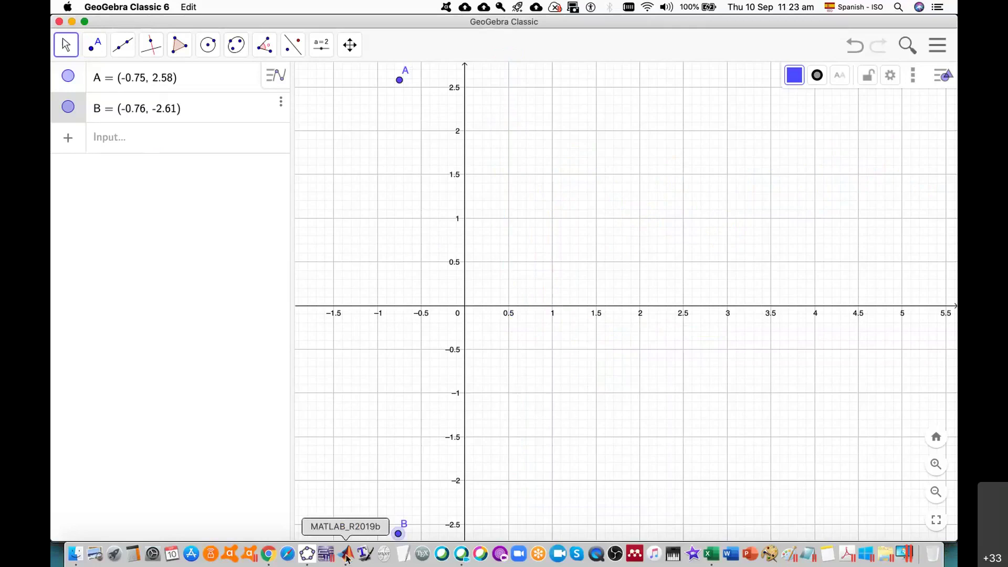
Switch to the Overleaf document and review the example's equation, coefficients and discriminant calculation.
click(269, 554)
scroll(830, 415, up, 8)
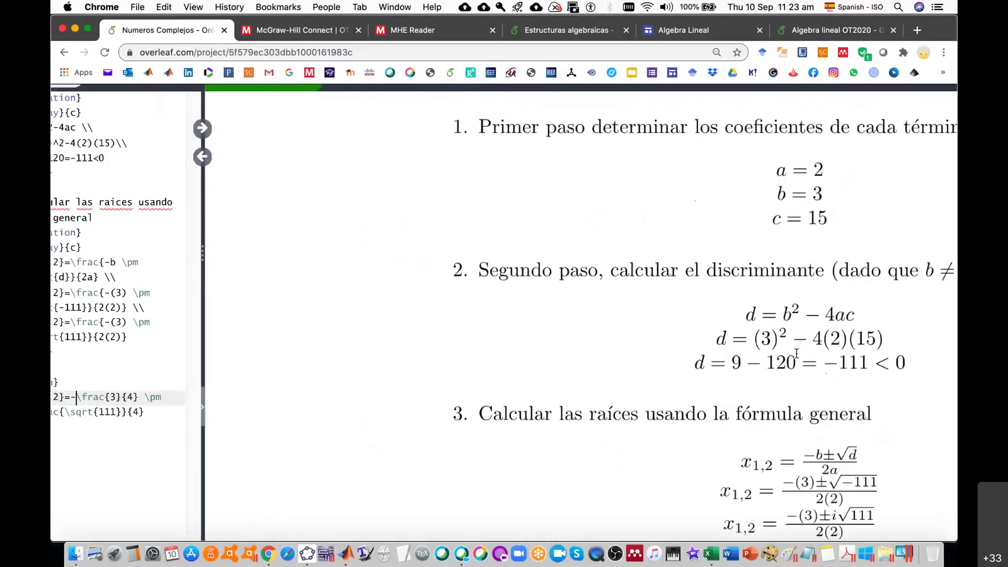
scroll(798, 358, down, 1)
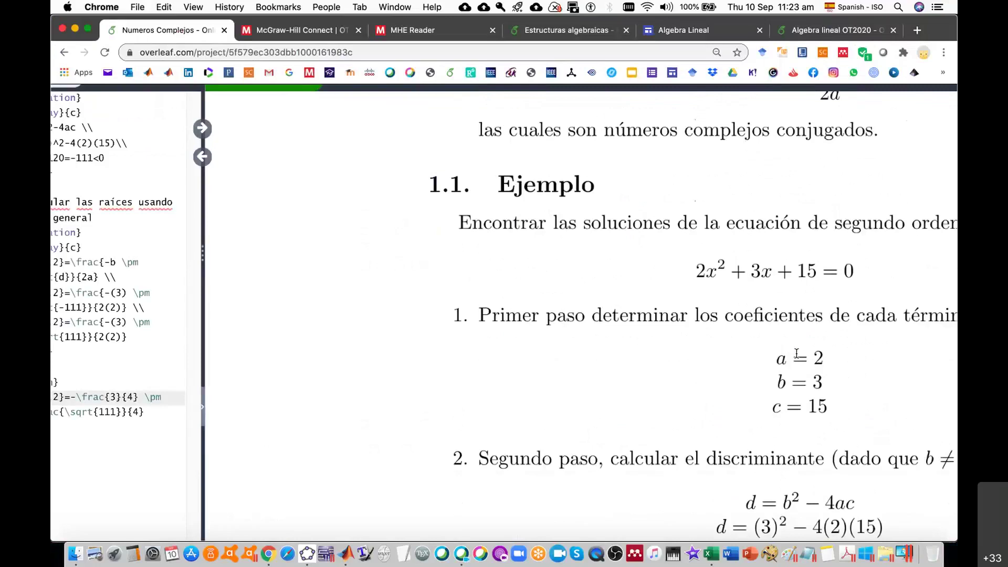
scroll(788, 344, down, 1)
scroll(780, 277, down, 1)
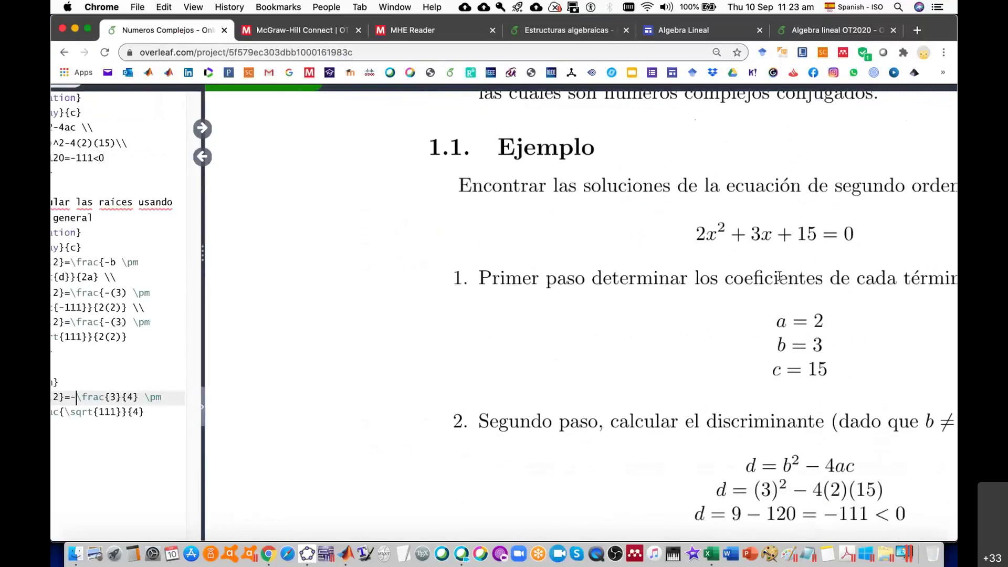
scroll(780, 277, down, 1)
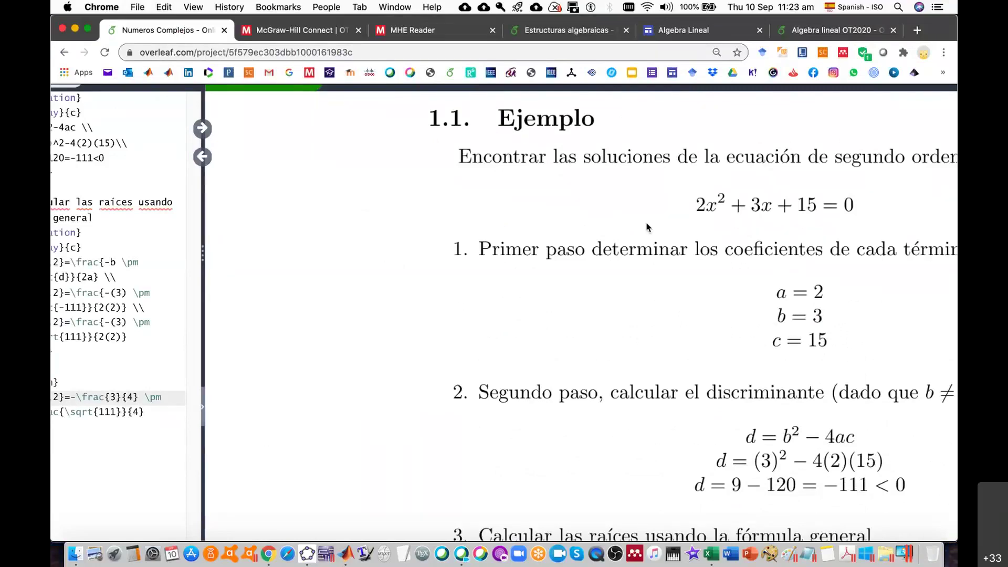
scroll(646, 226, down, 3)
scroll(752, 351, down, 1)
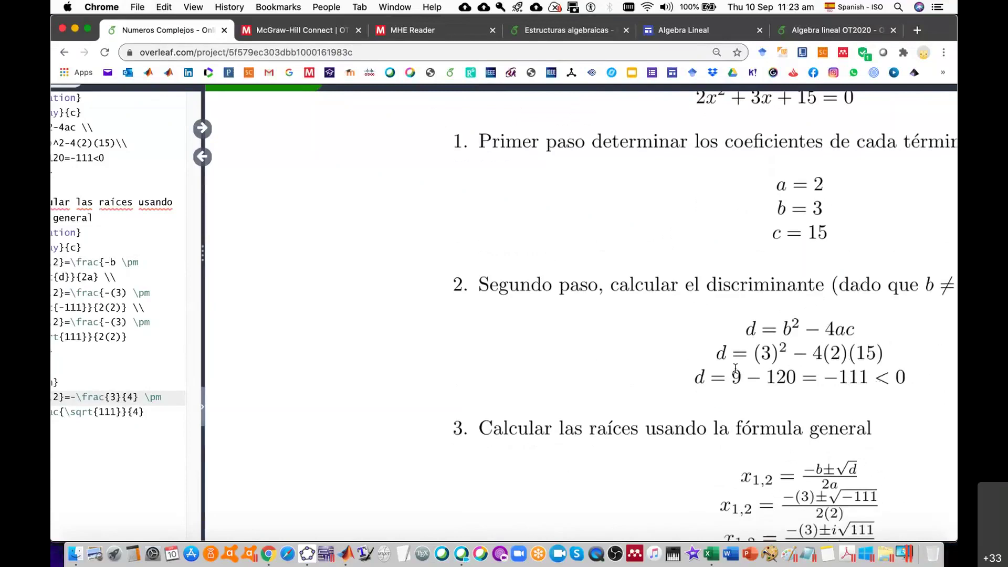
Review the four discriminant cases in the compiled document and return to the worked example's root calculation.
scroll(735, 368, up, 20)
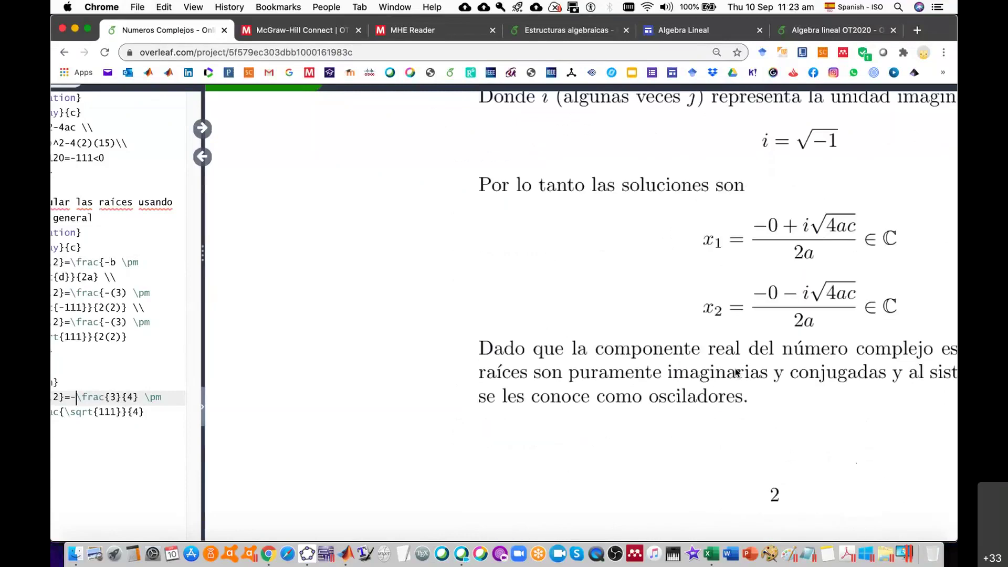
scroll(735, 368, up, 12)
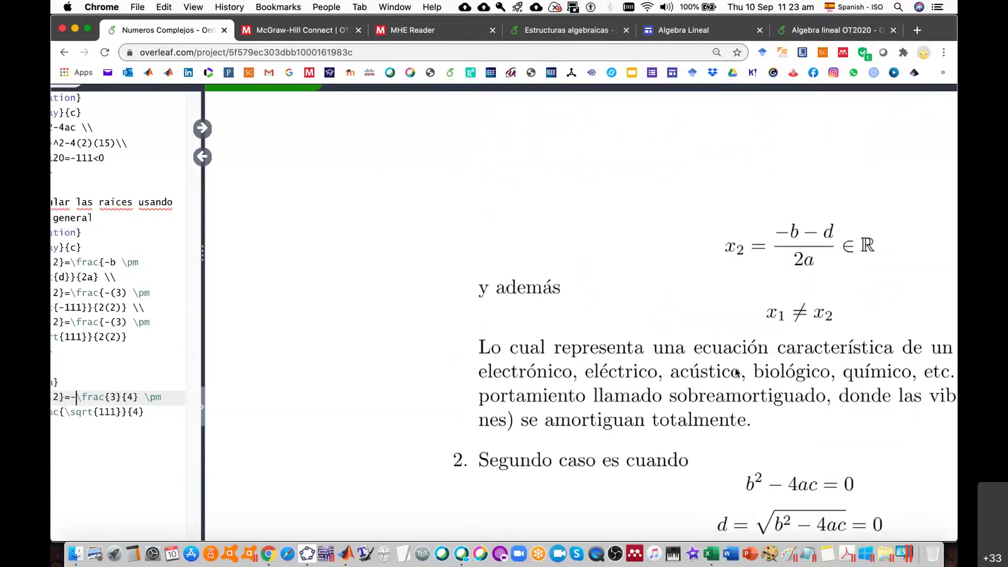
scroll(737, 372, up, 5)
scroll(735, 373, up, 10)
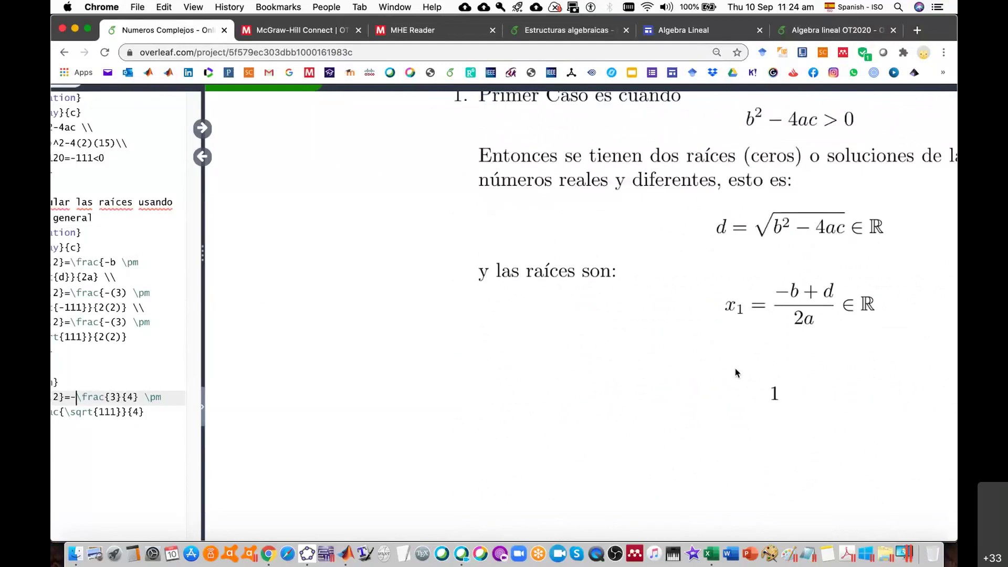
scroll(736, 369, down, 10)
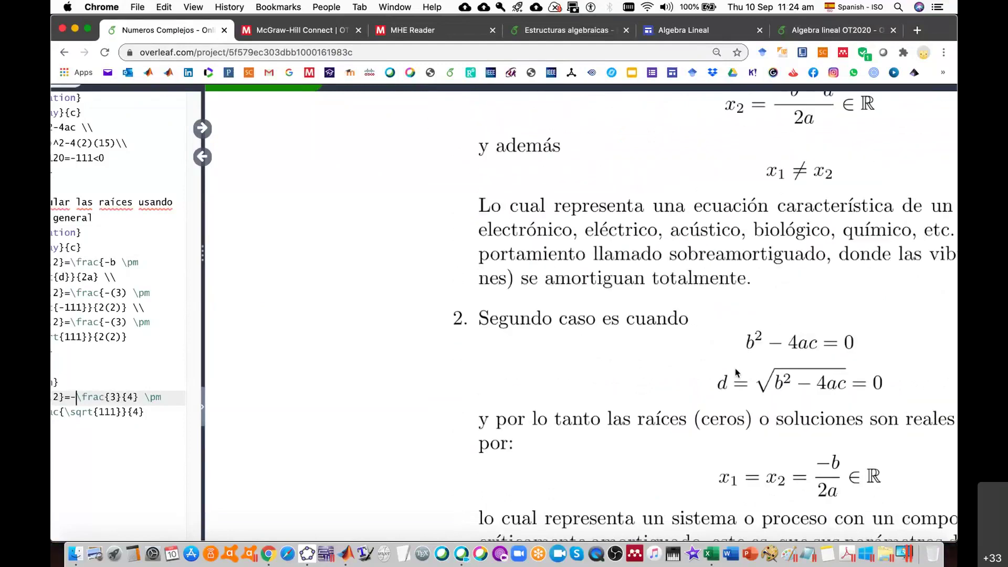
scroll(734, 431, down, 10)
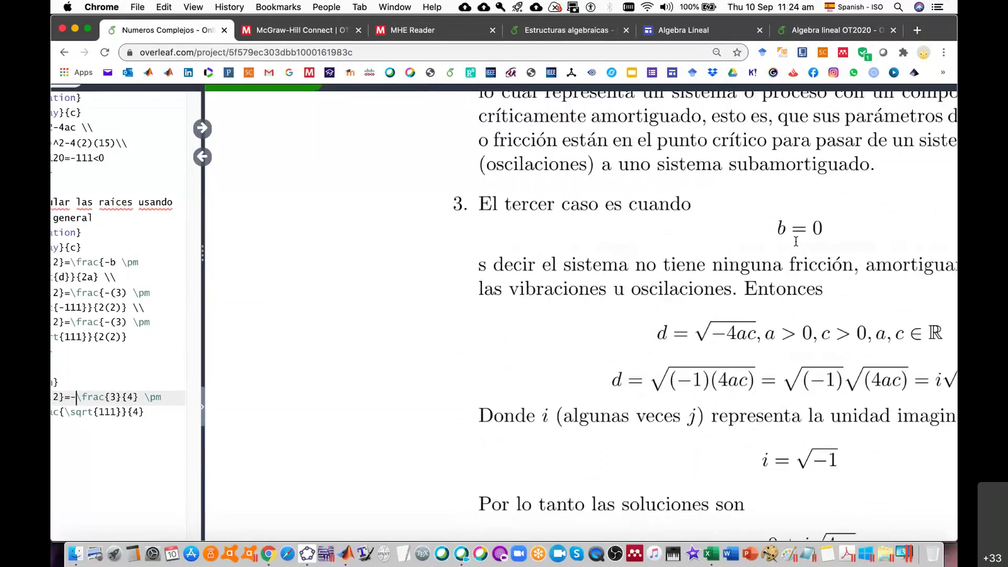
scroll(742, 362, down, 15)
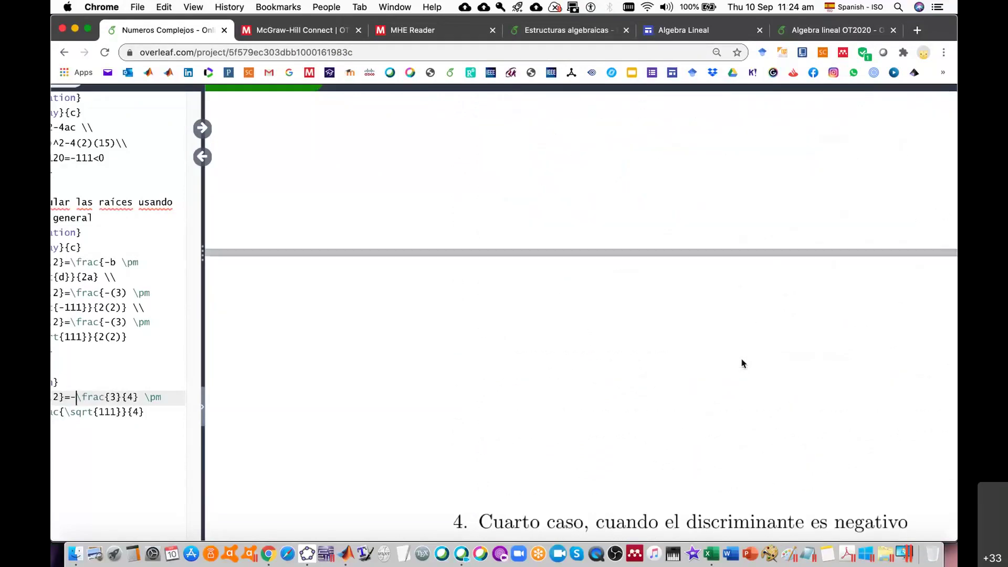
scroll(741, 331, down, 8)
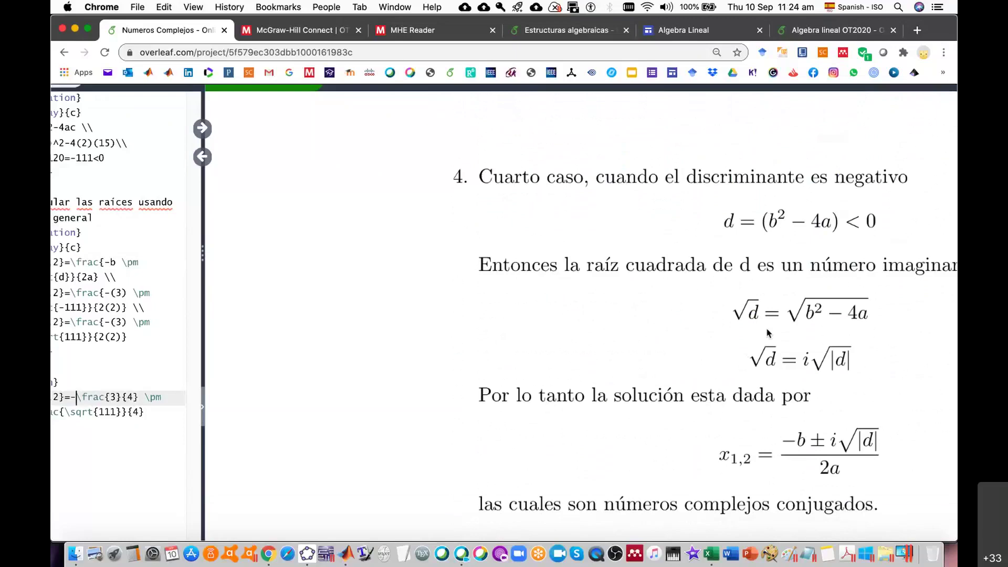
scroll(768, 333, down, 10)
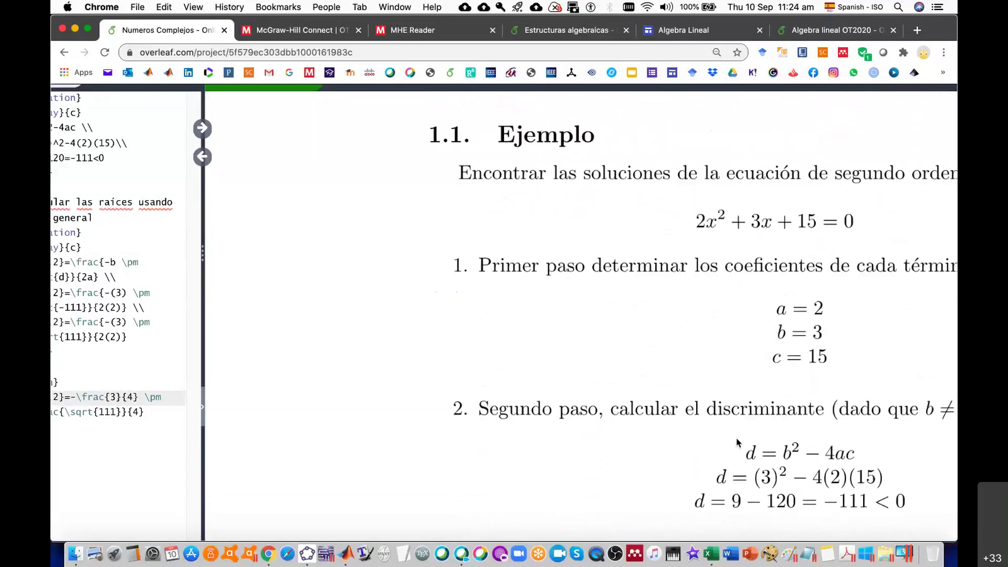
scroll(739, 443, down, 3)
scroll(739, 442, down, 4)
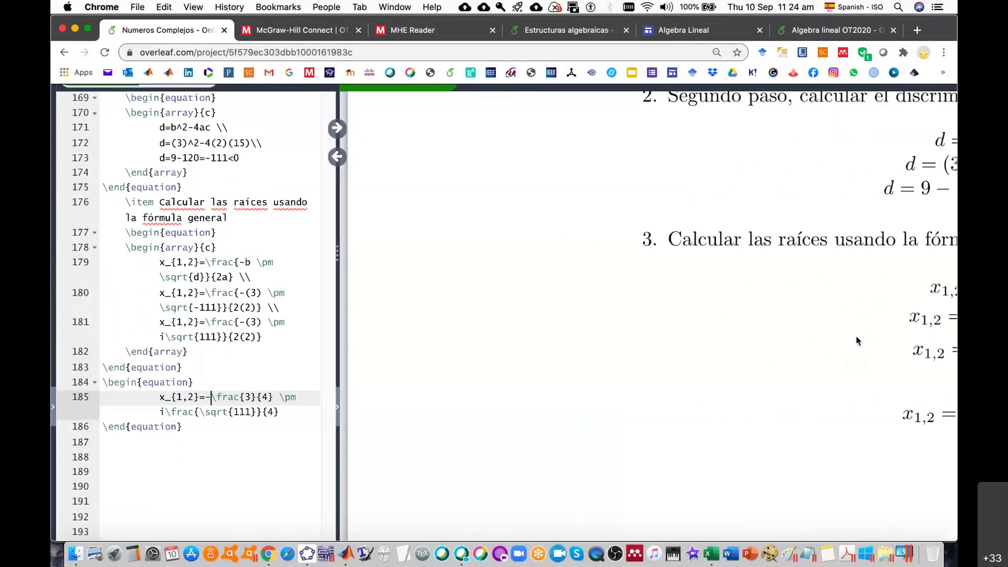
Start a new line below the final root equation in the LaTeX source.
click(249, 423)
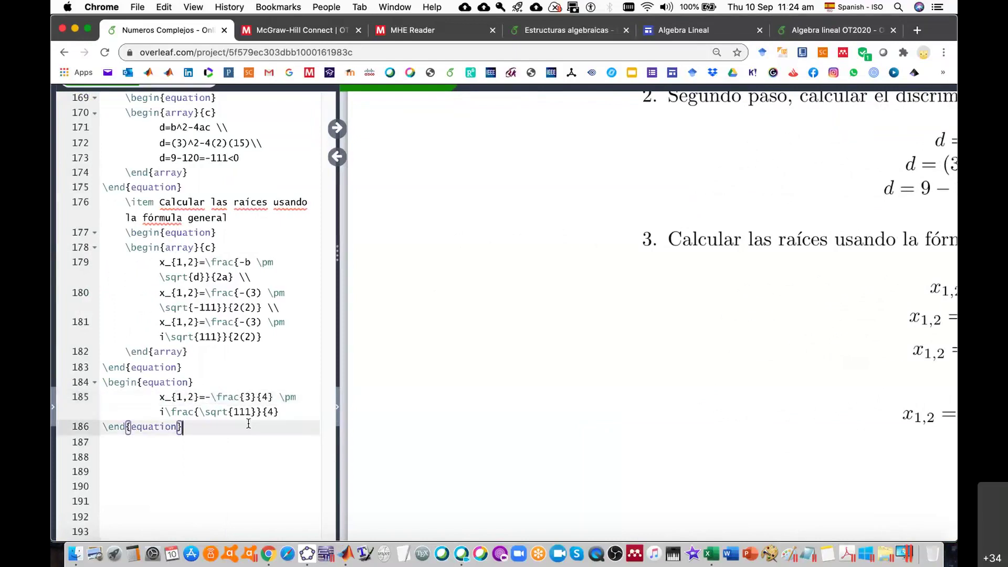
key(Return)
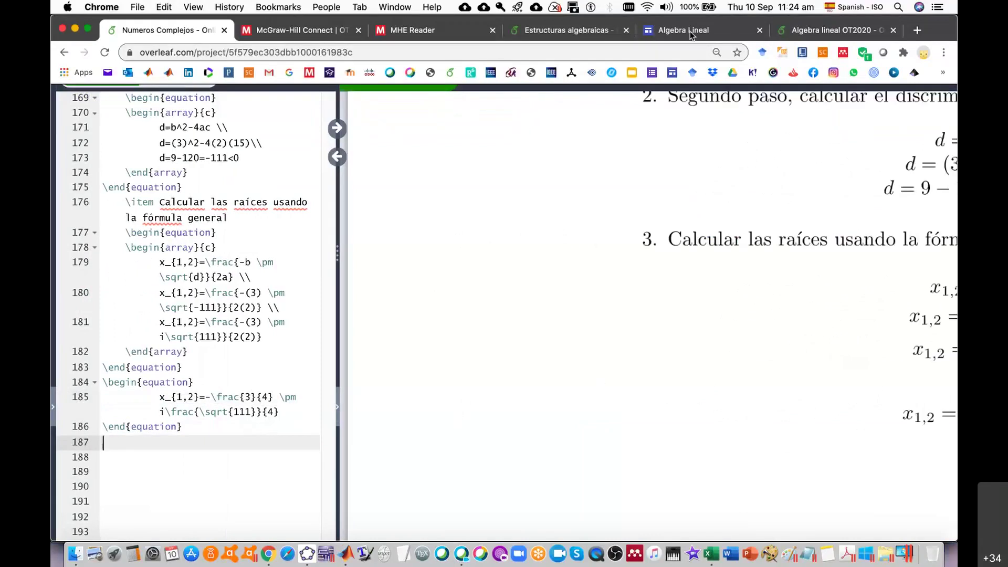
Return from the Numeros Complejos document to the project list and switch the interface language to Spanish.
scroll(169, 284, up, 20)
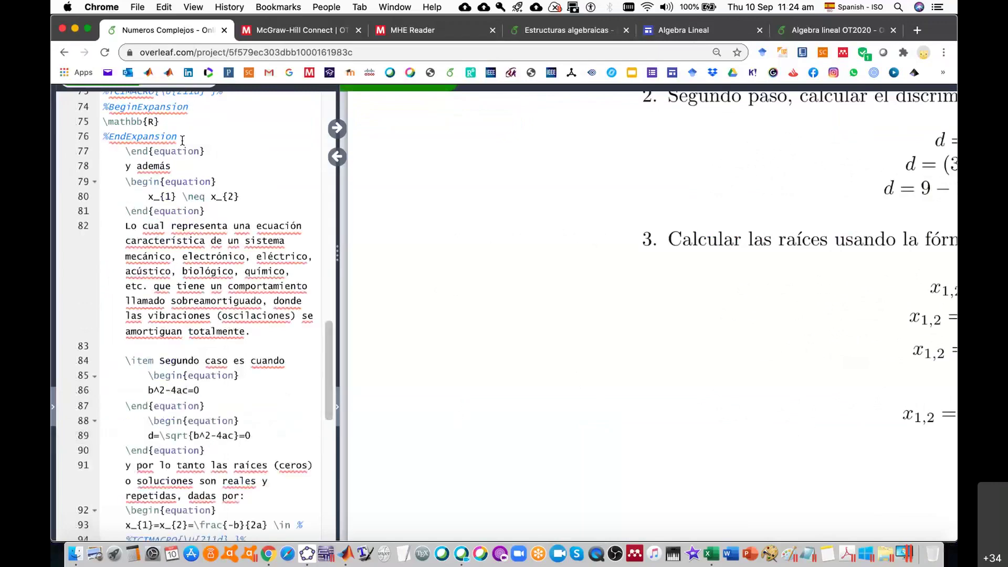
scroll(168, 284, up, 2)
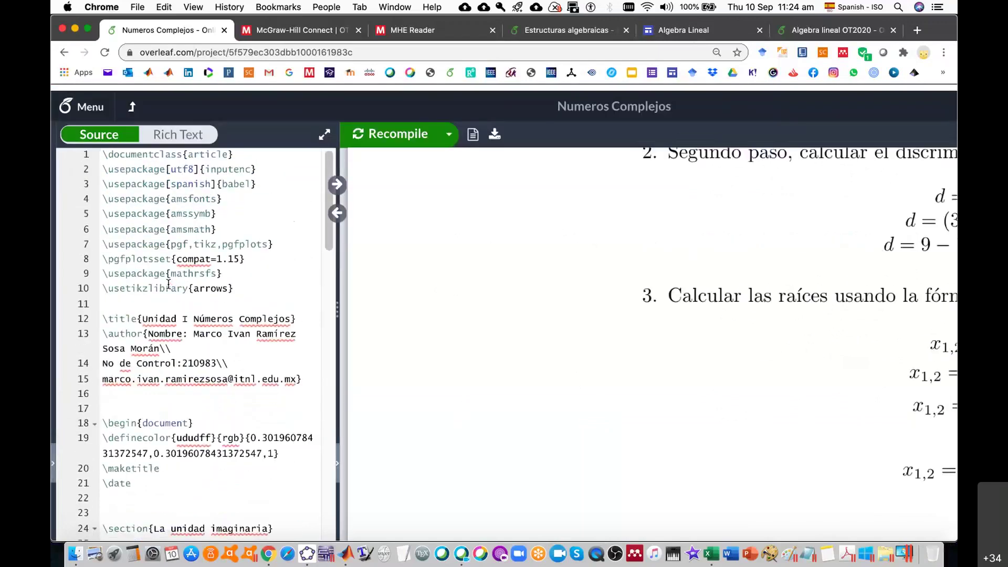
click(132, 106)
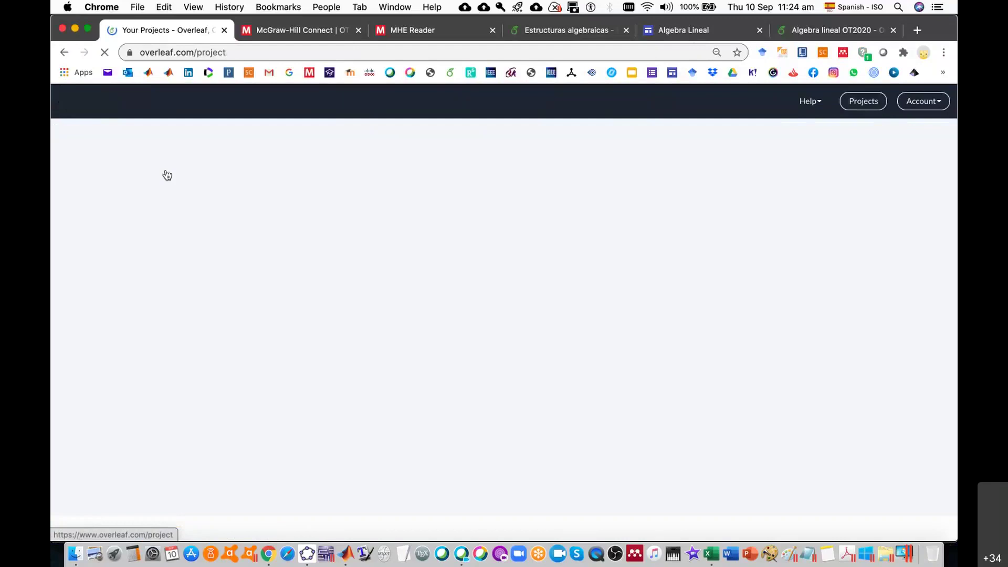
scroll(92, 463, down, 2)
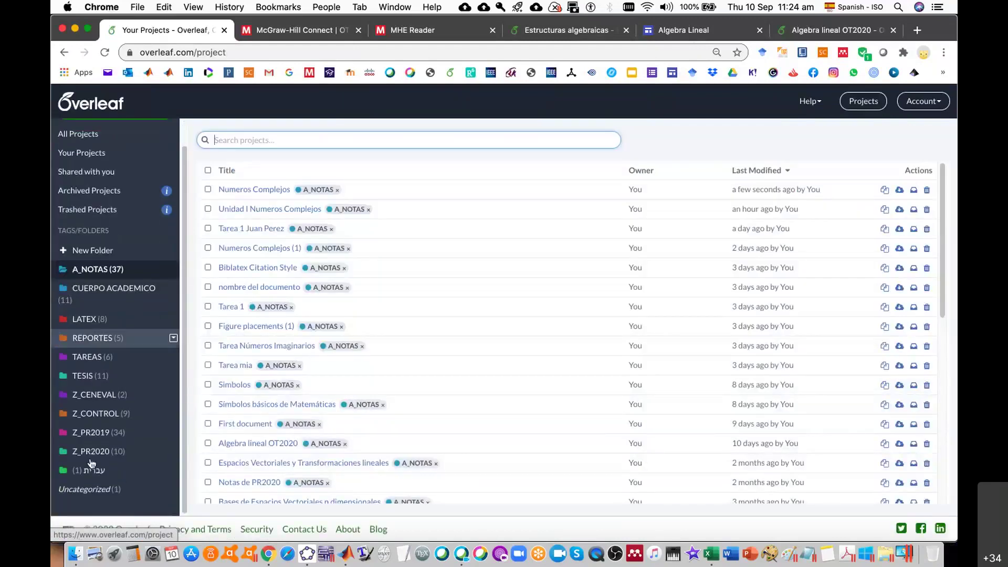
click(67, 532)
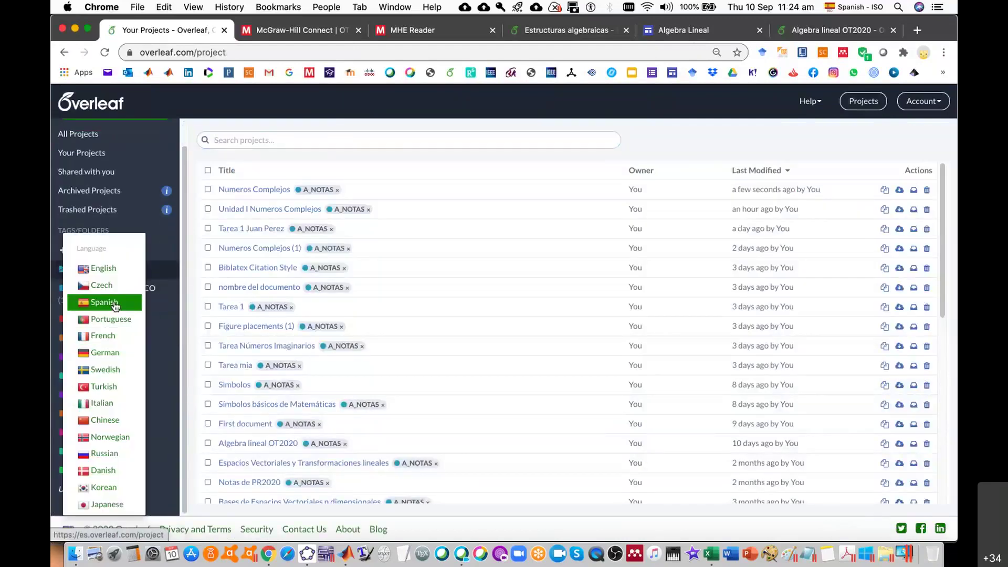
click(116, 307)
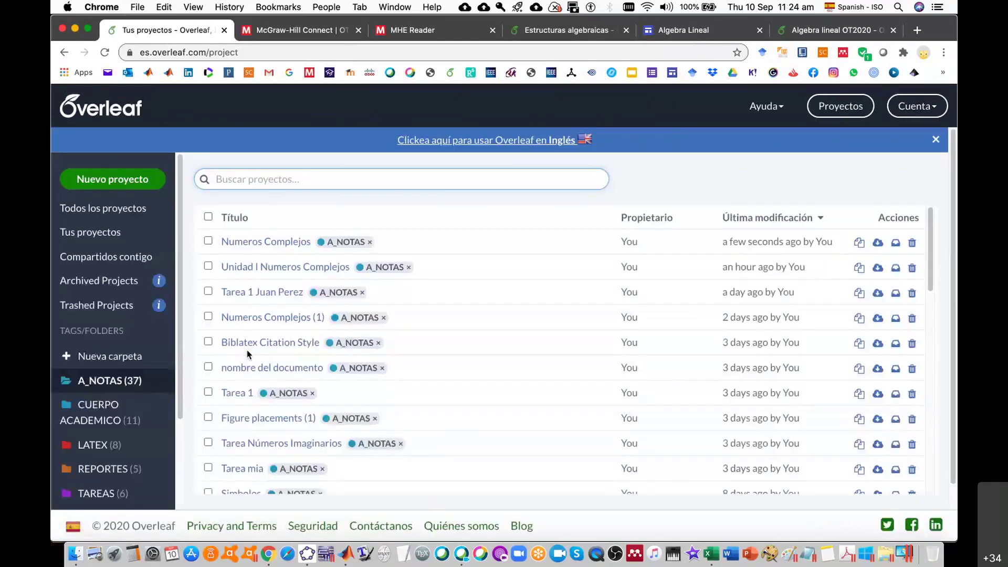
Create an empty project named "Campo de los Complejos" and widen its source editor.
click(134, 184)
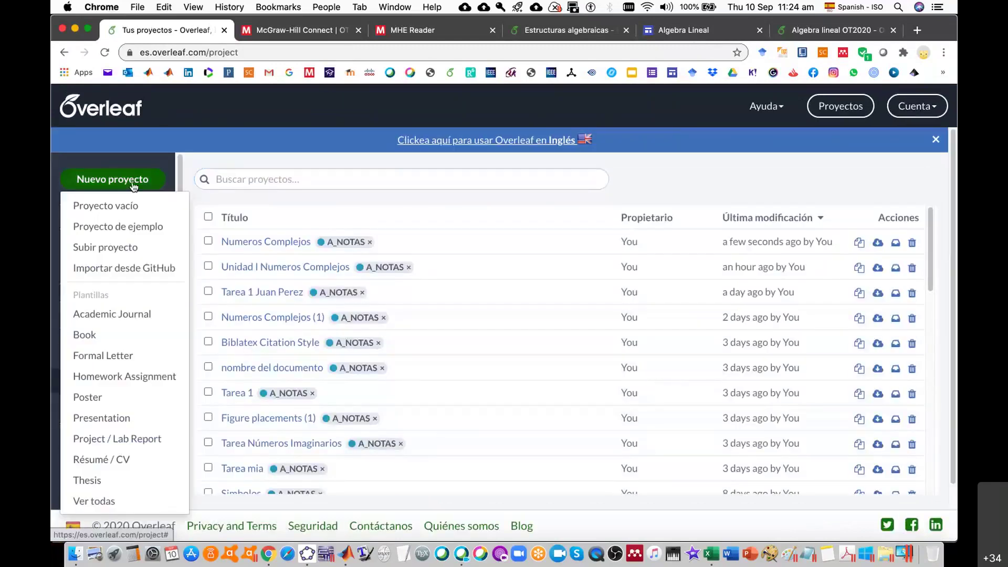
click(133, 207)
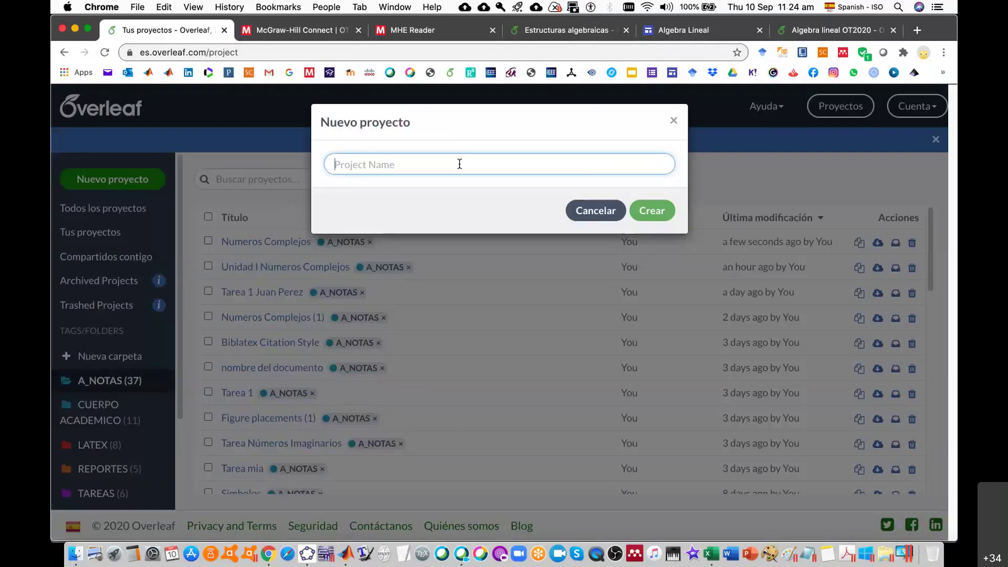
text(Campo de los Co)
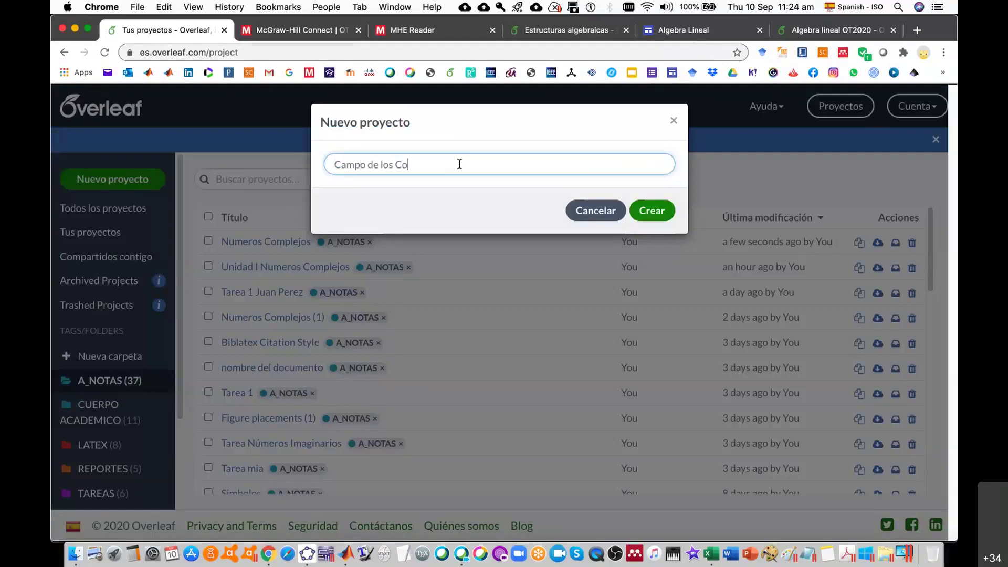
text(mplejos)
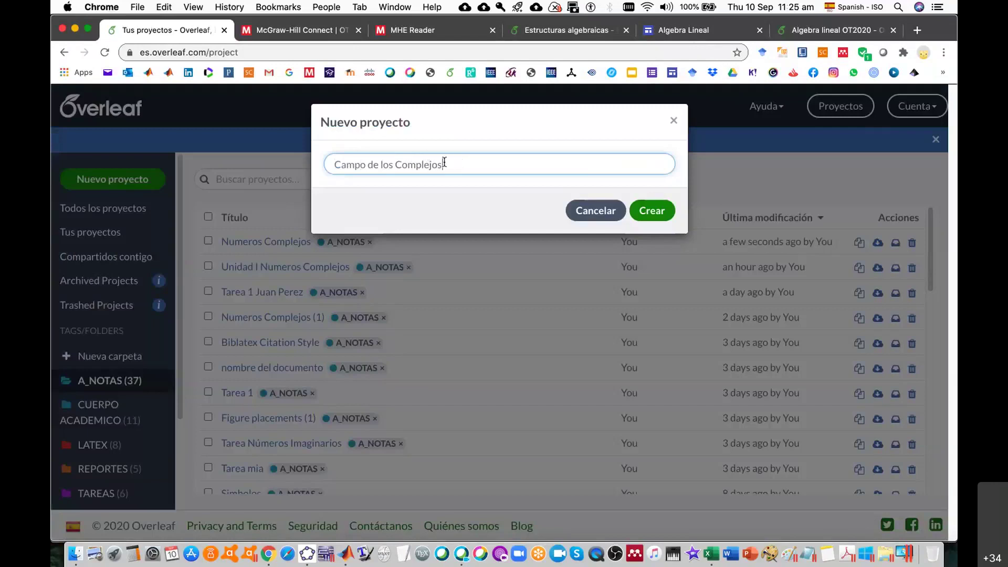
click(655, 212)
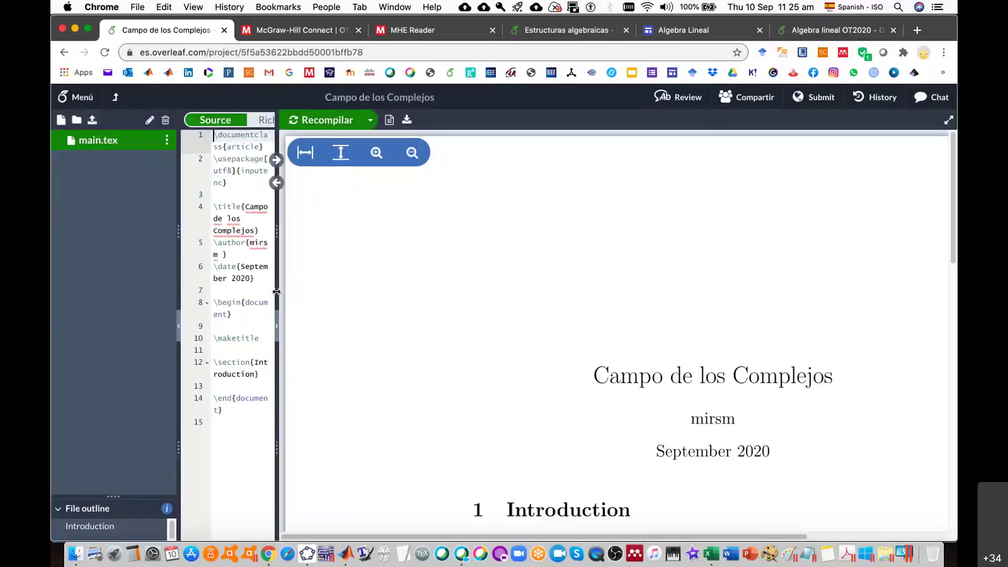
drag(277, 288, 404, 288)
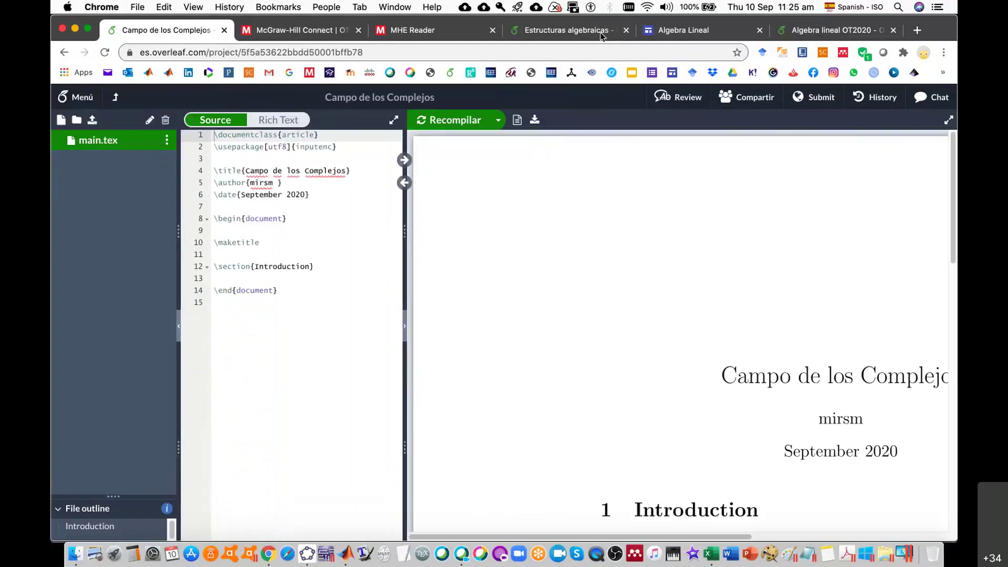
Copy the preamble lines from \usepackage[utf8]{inputenc} through \usetikzlibrary{arrows} in the Estructuras algebraicas project.
key(super+9)
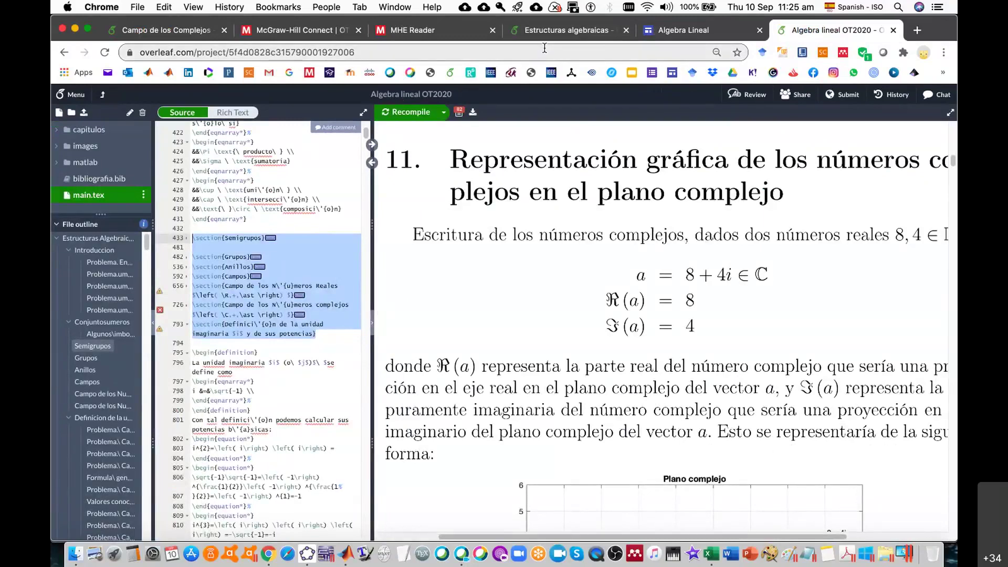
click(605, 36)
scroll(353, 126, up, 15)
scroll(353, 126, up, 10)
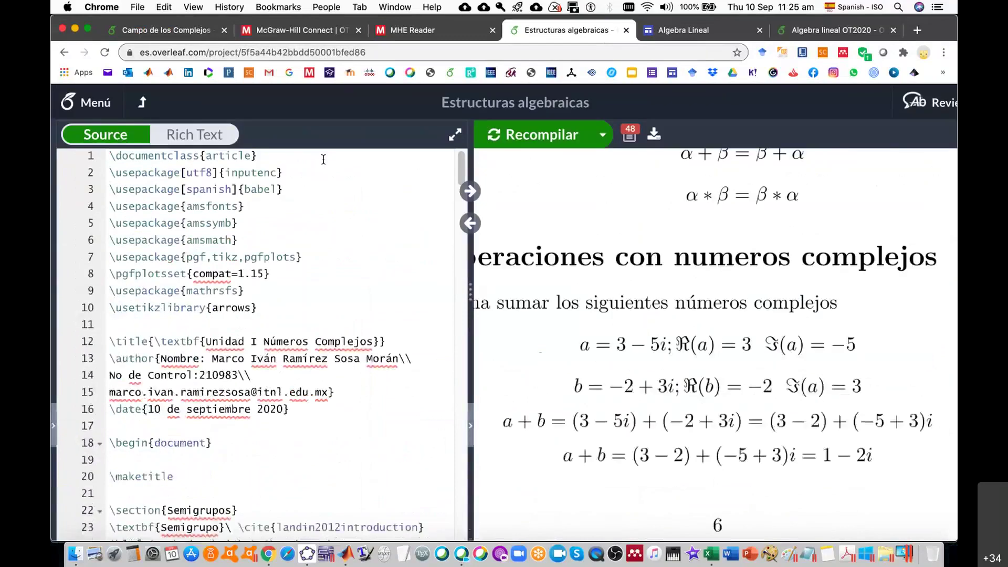
click(255, 308)
drag(256, 310, 97, 173)
key(super+c)
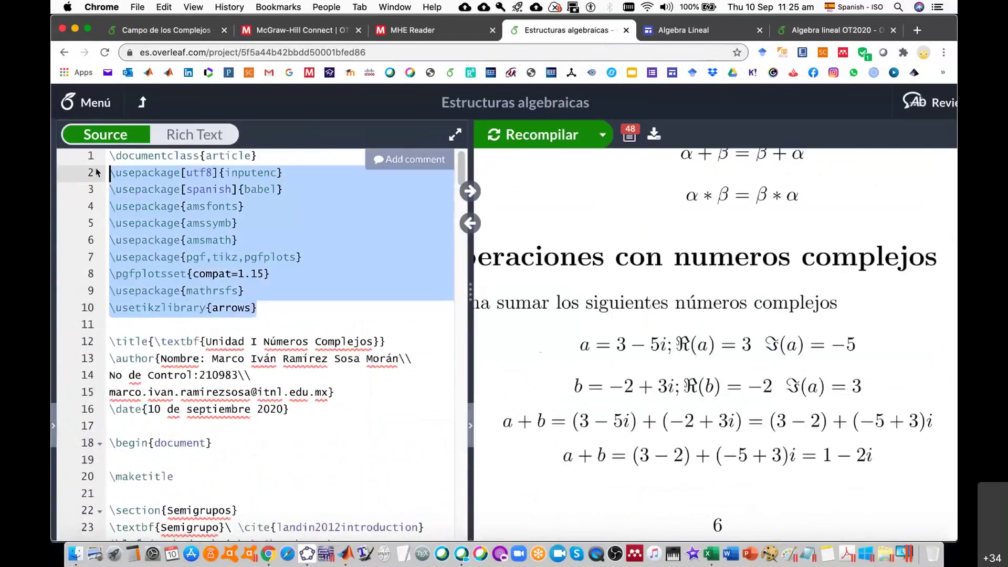
Replace the inputenc line in the Campo de los Complejos source with the copied package lines and hide the file tree.
click(209, 32)
drag(348, 148, 181, 154)
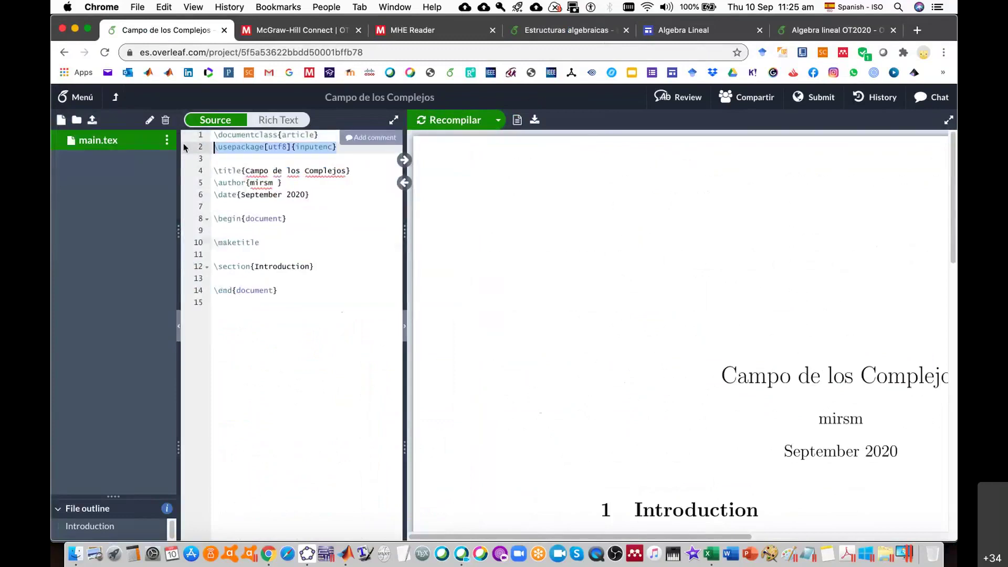
key(super+v)
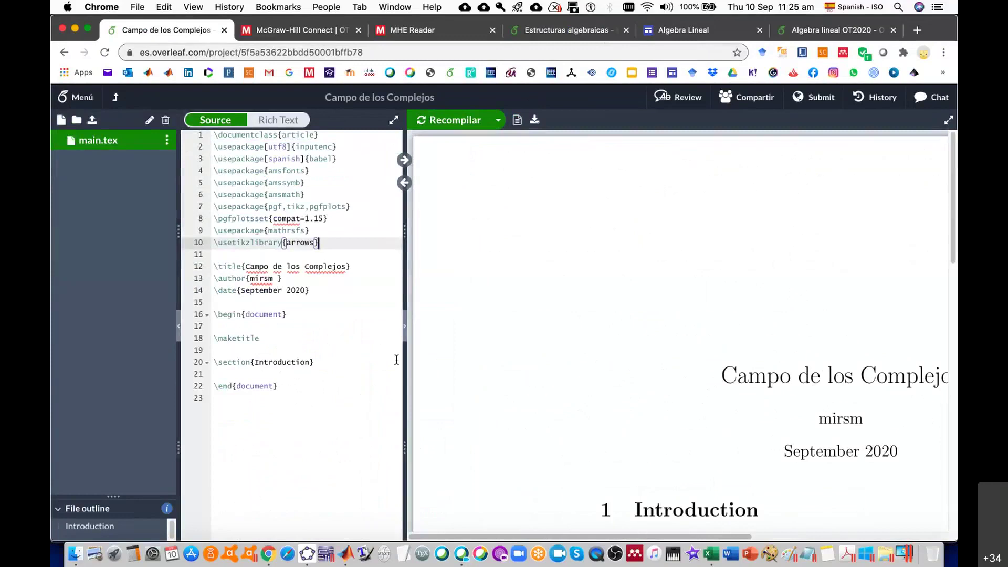
click(179, 328)
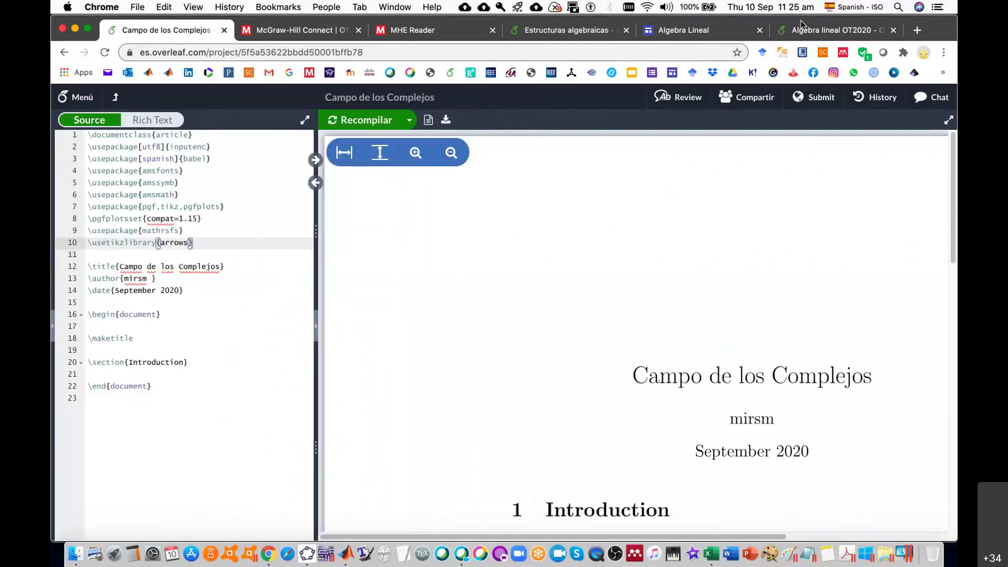
Replace the Introduction section of Campo de los Complejos with the copied algebraic structures content that begins with the Semigrupos section.
click(824, 32)
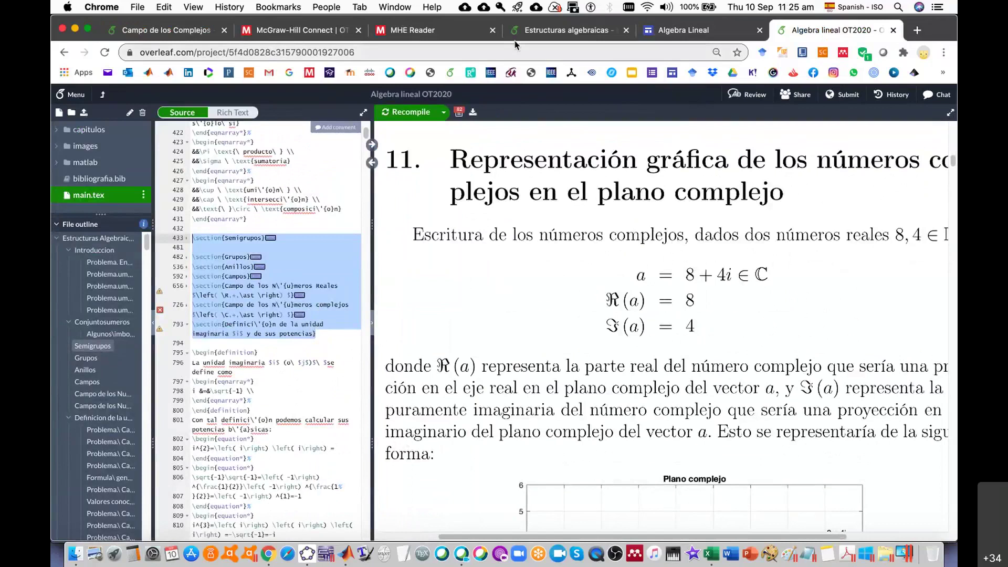
click(683, 30)
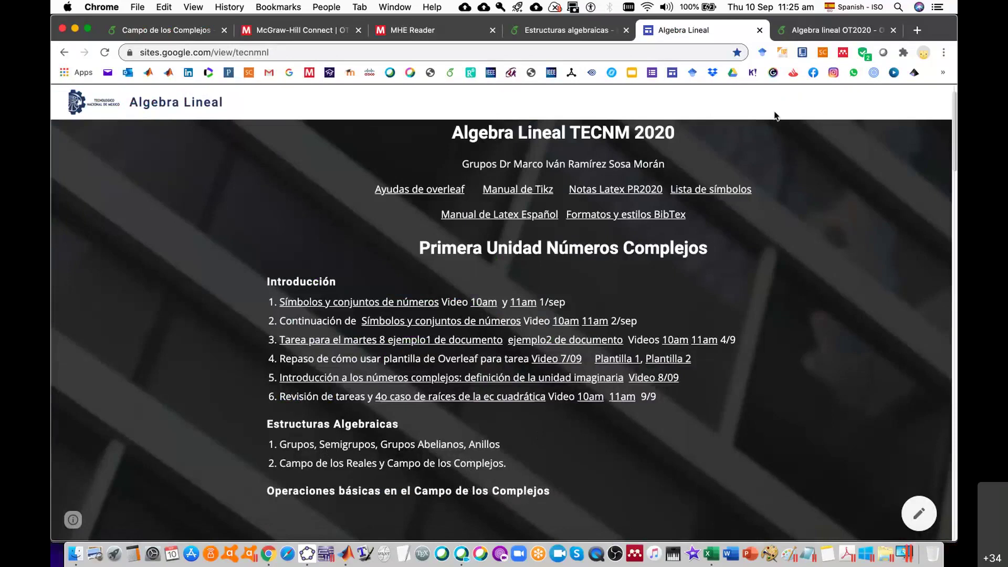
click(159, 31)
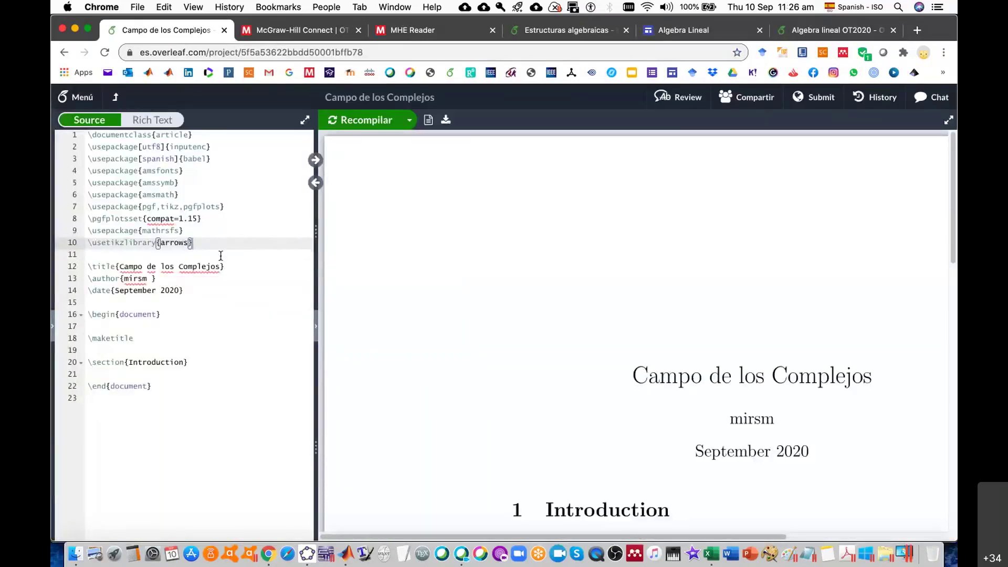
drag(190, 363, 60, 357)
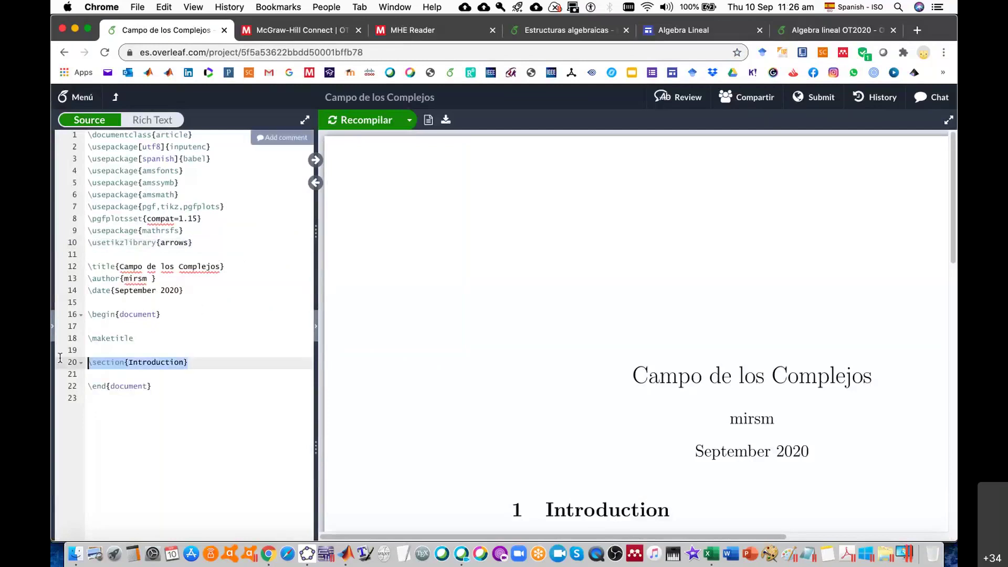
key(super+v)
Go back to the beginning of the source and recompile the document with the pasted sections.
scroll(210, 366, up, 10)
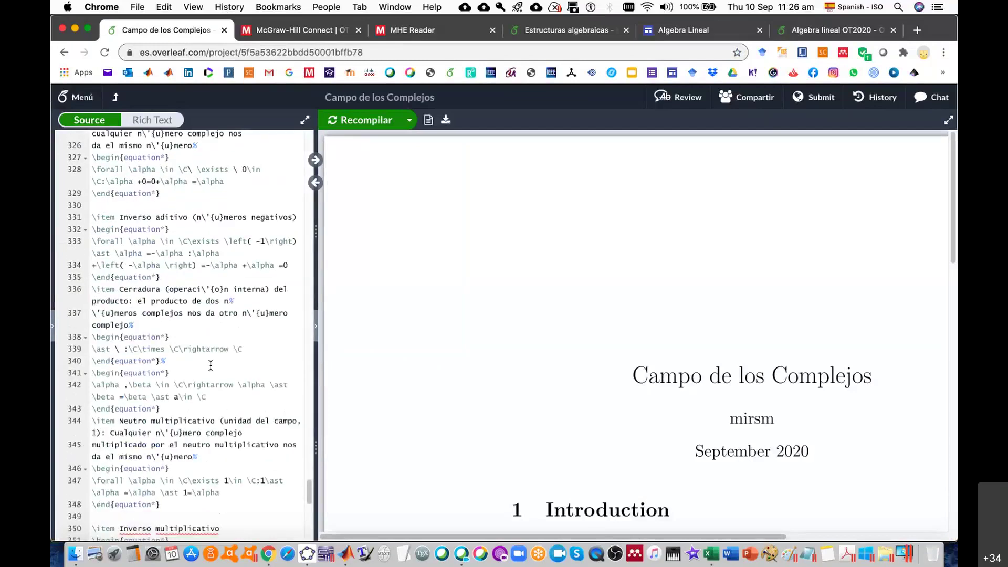
scroll(210, 366, up, 20)
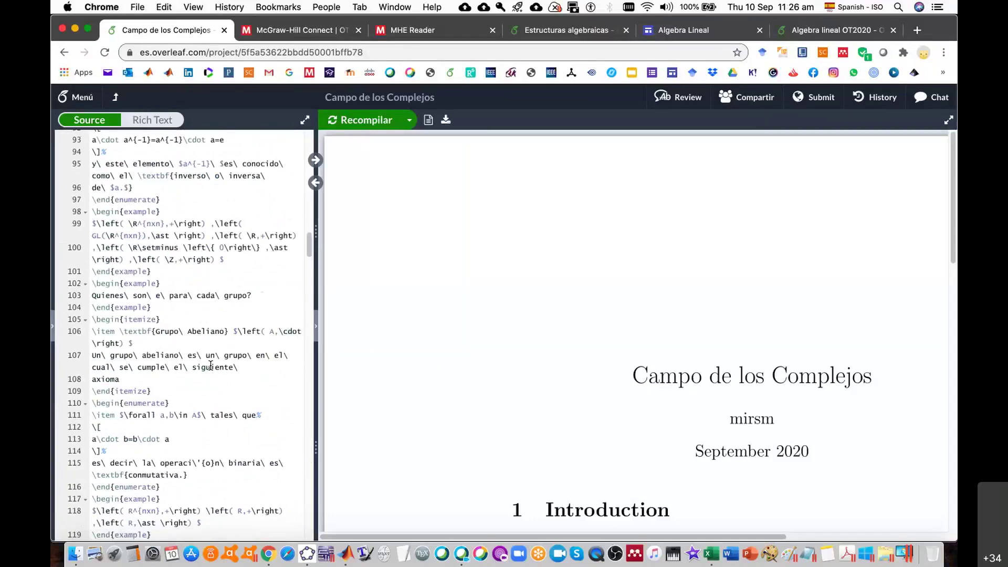
scroll(210, 366, up, 10)
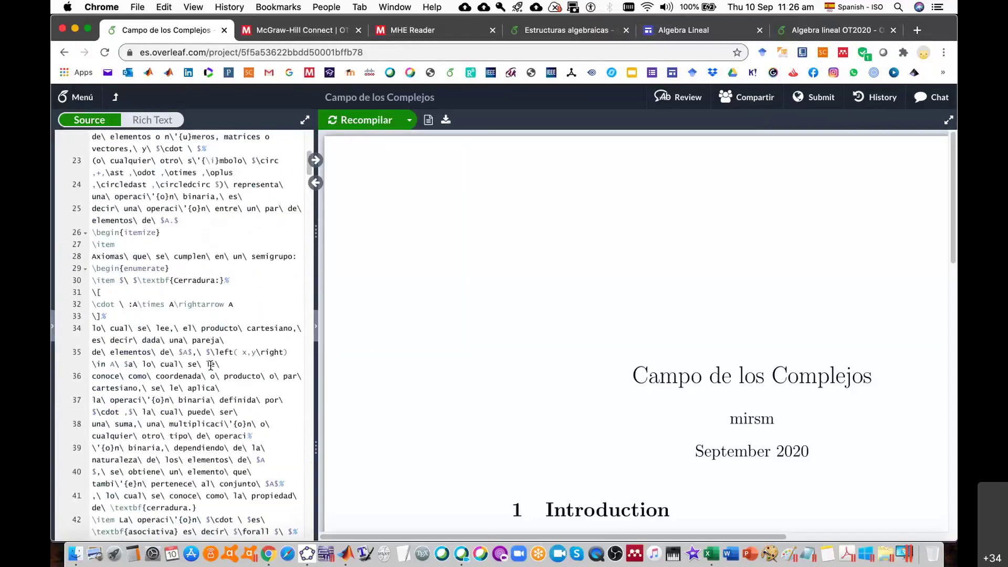
scroll(211, 366, up, 8)
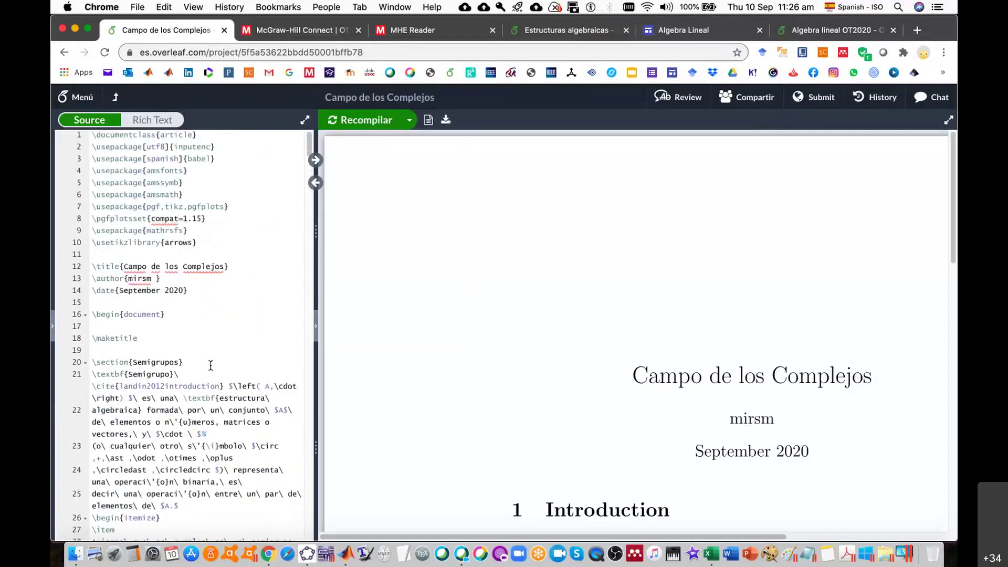
click(175, 311)
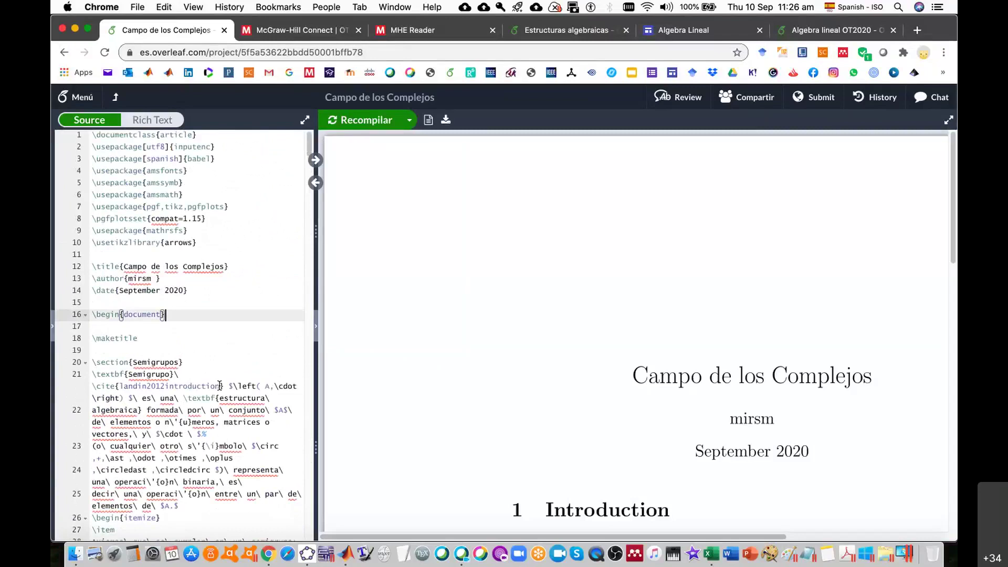
scroll(583, 393, down, 2)
scroll(581, 392, down, 1)
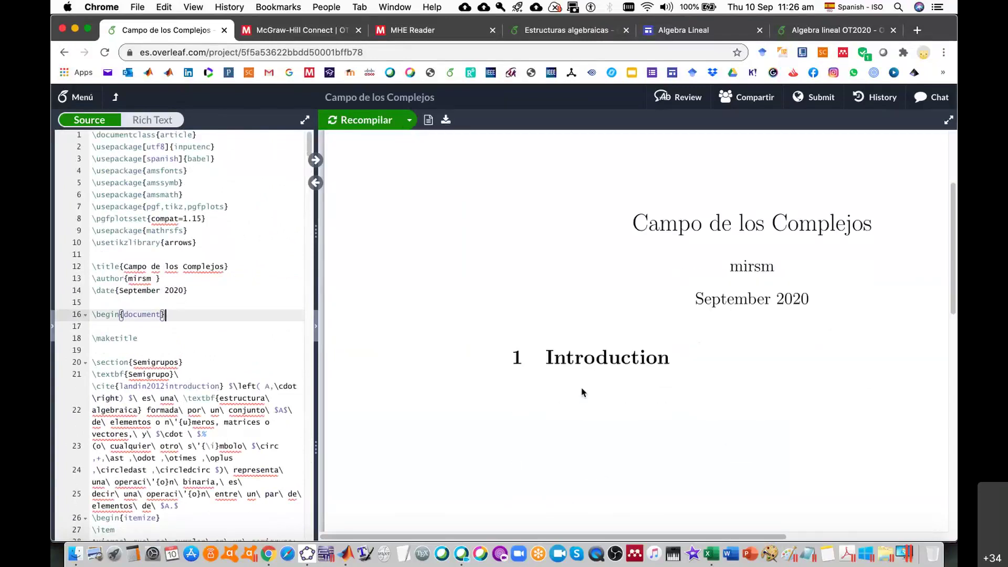
click(409, 119)
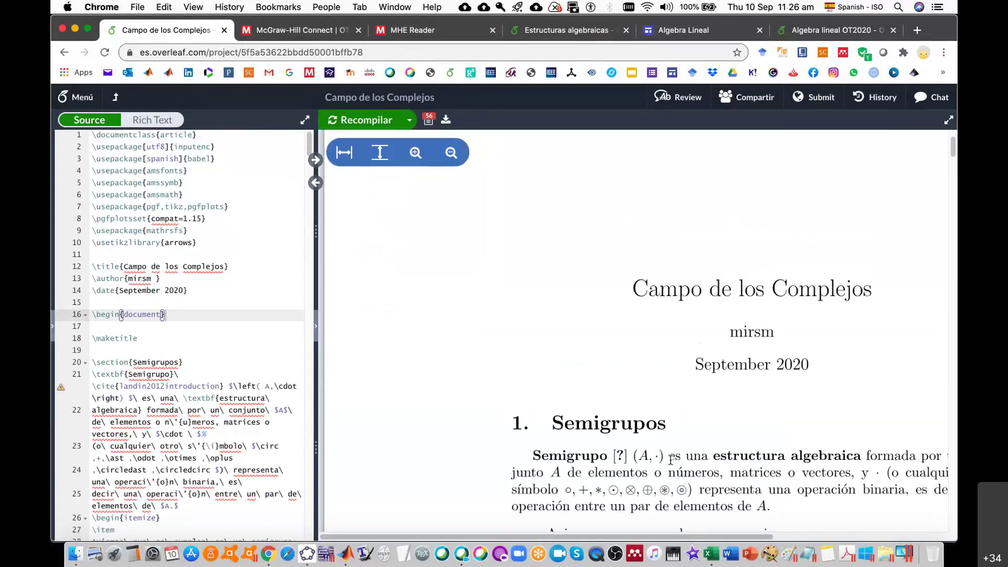
Examine the title and Semigrupos section in the compiled document, enlarging the PDF view and hiding the source editor.
scroll(671, 460, down, 2)
scroll(670, 460, down, 1)
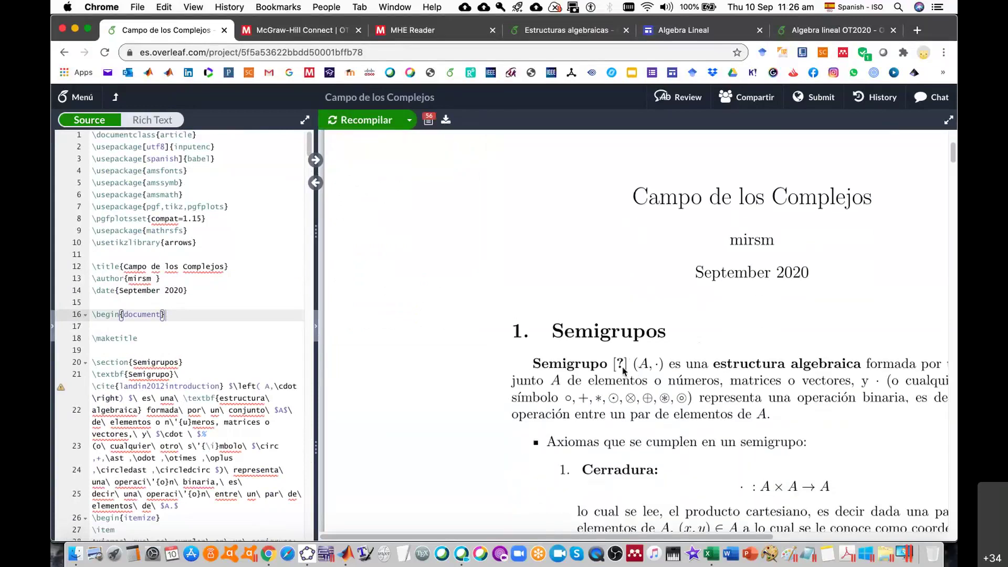
scroll(698, 446, right, 2)
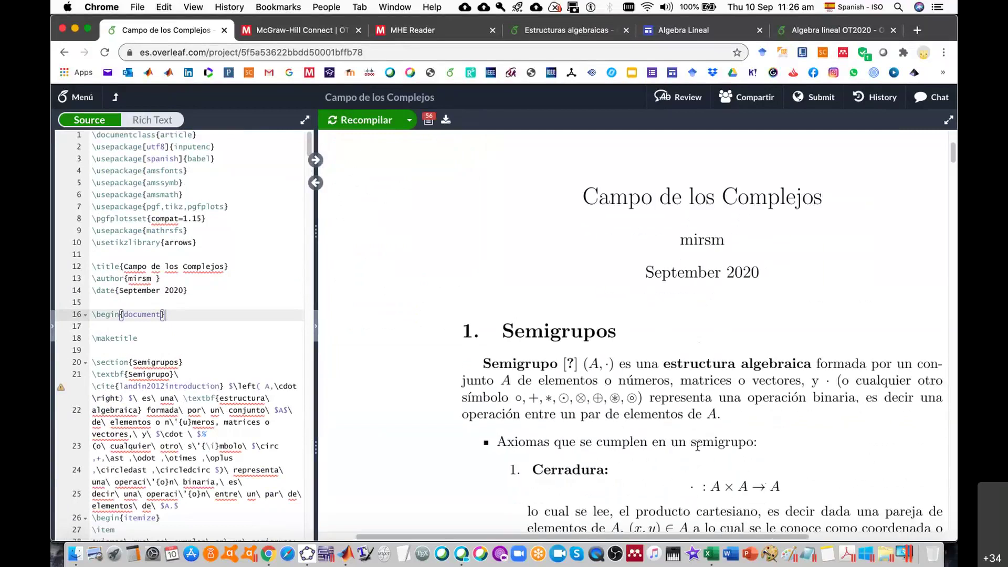
scroll(698, 446, right, 1)
scroll(698, 446, right, 1)
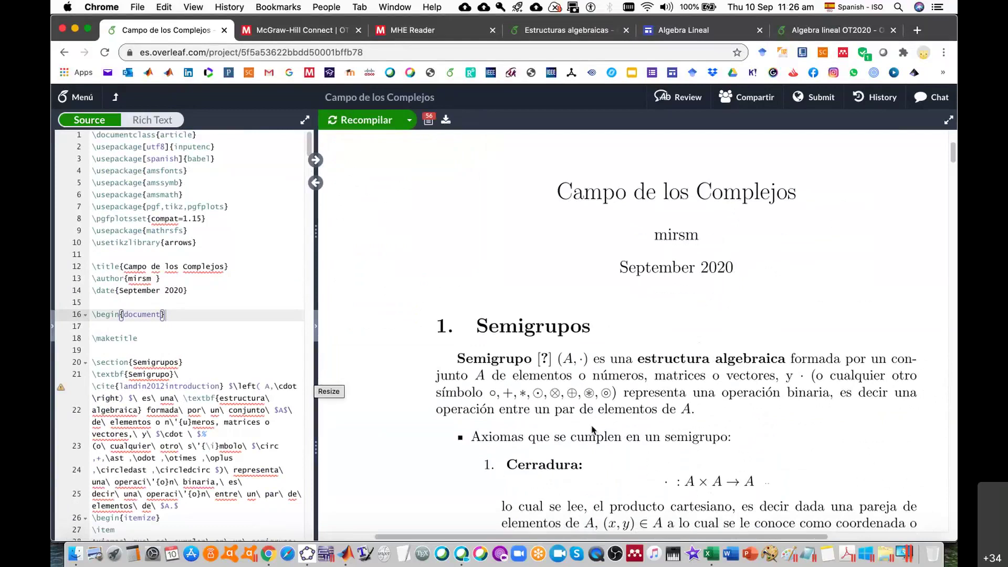
scroll(609, 350, up, 3)
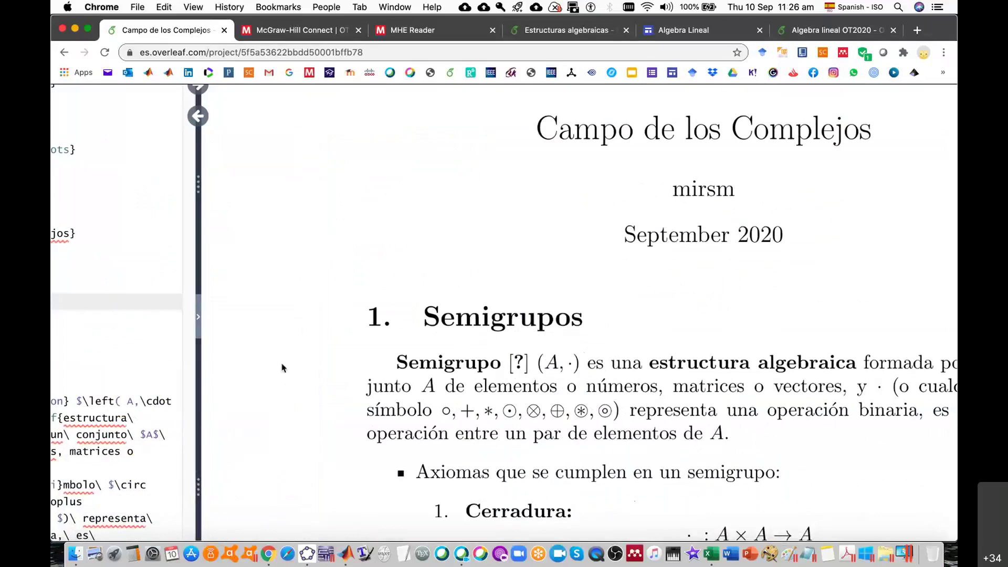
scroll(218, 347, right, 5)
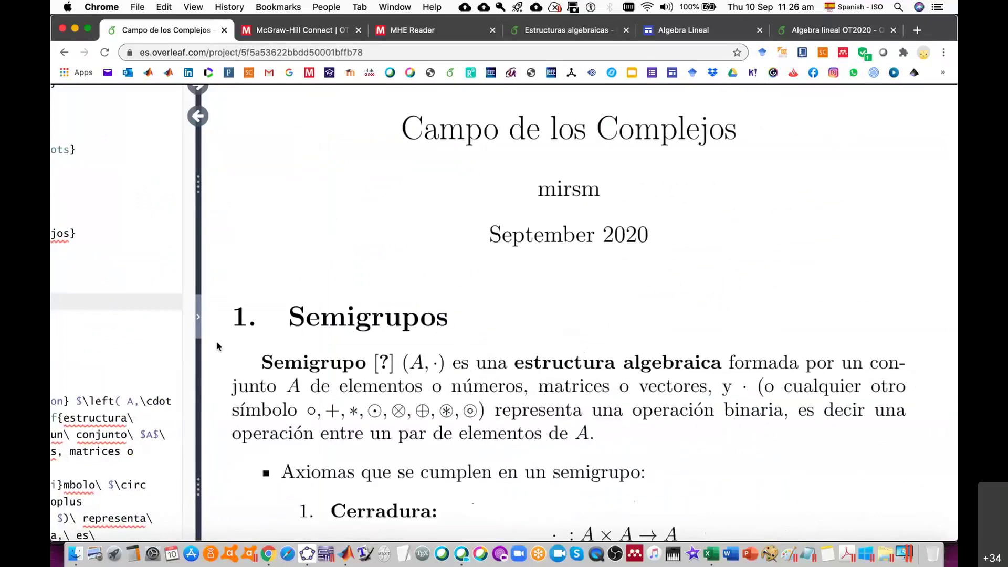
click(198, 317)
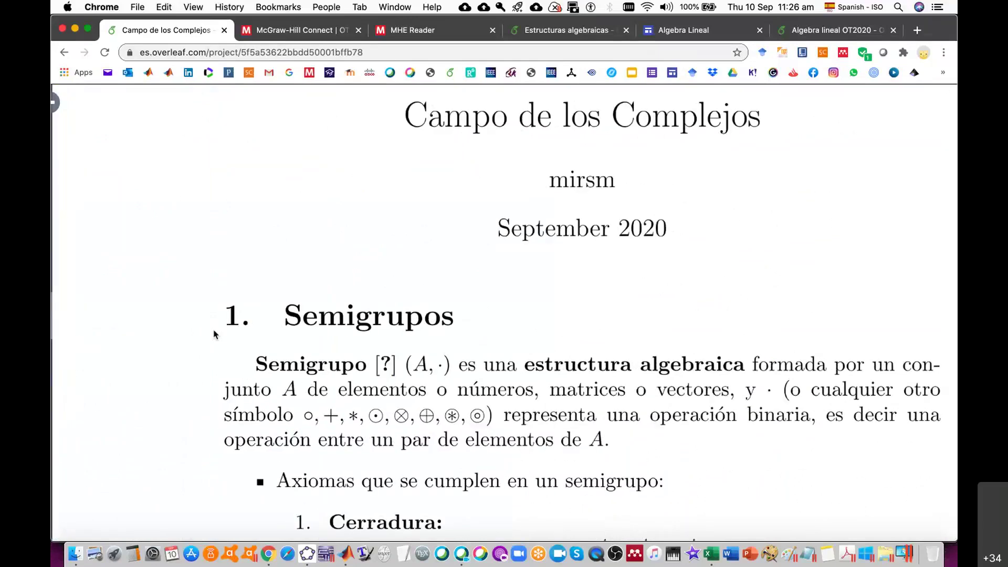
drag(253, 389, 317, 390)
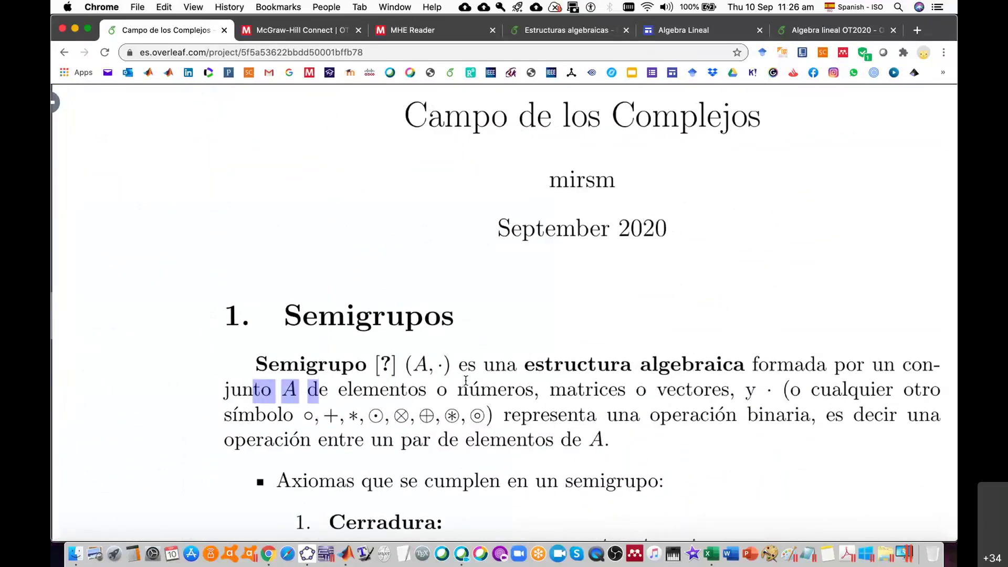
click(528, 325)
scroll(528, 325, right, 3)
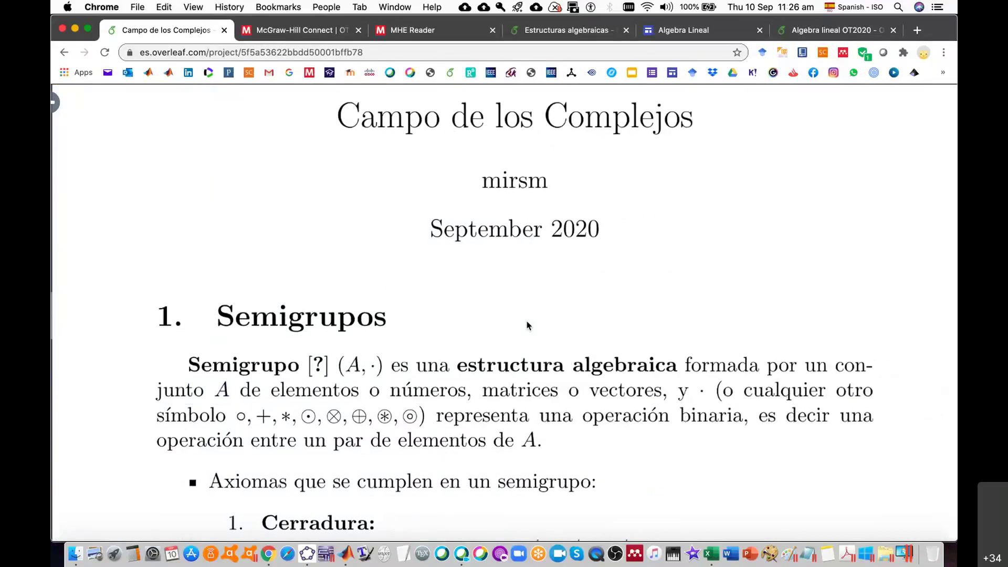
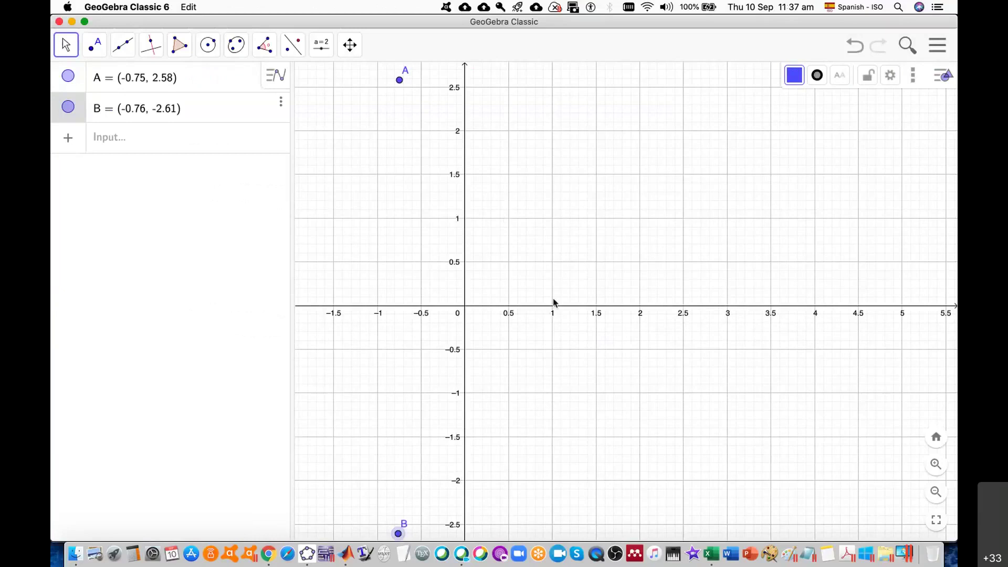
Switch to the Overleaf document in Chrome and read the additive properties in section 6, checking GeoGebra briefly before returning.
click(268, 555)
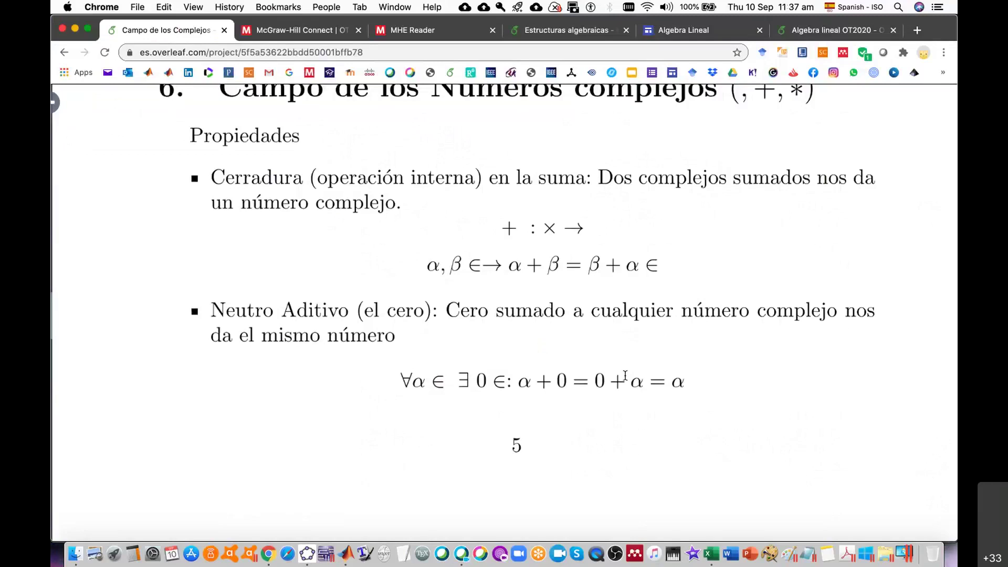
scroll(714, 129, up, 1)
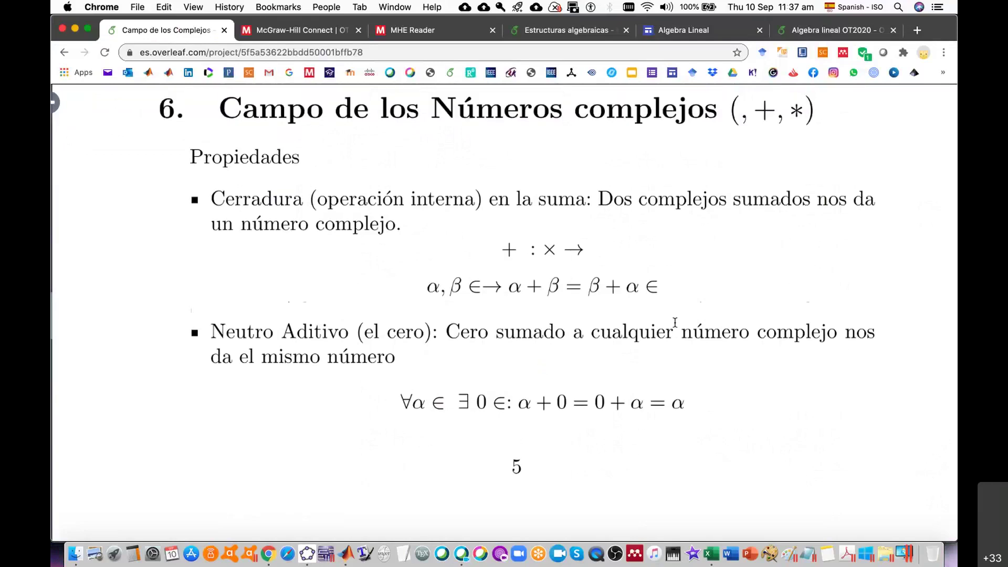
scroll(674, 322, down, 3)
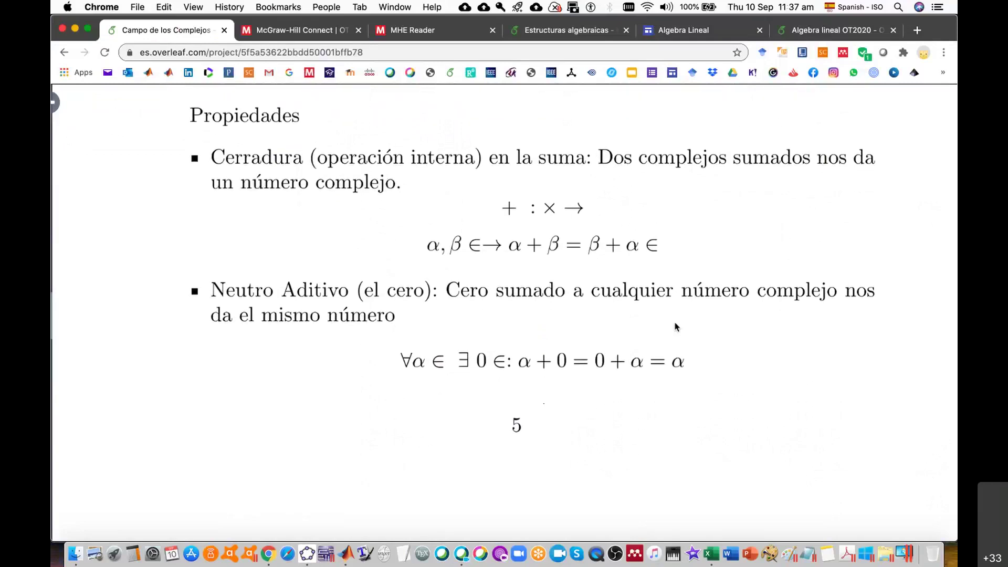
scroll(677, 327, down, 10)
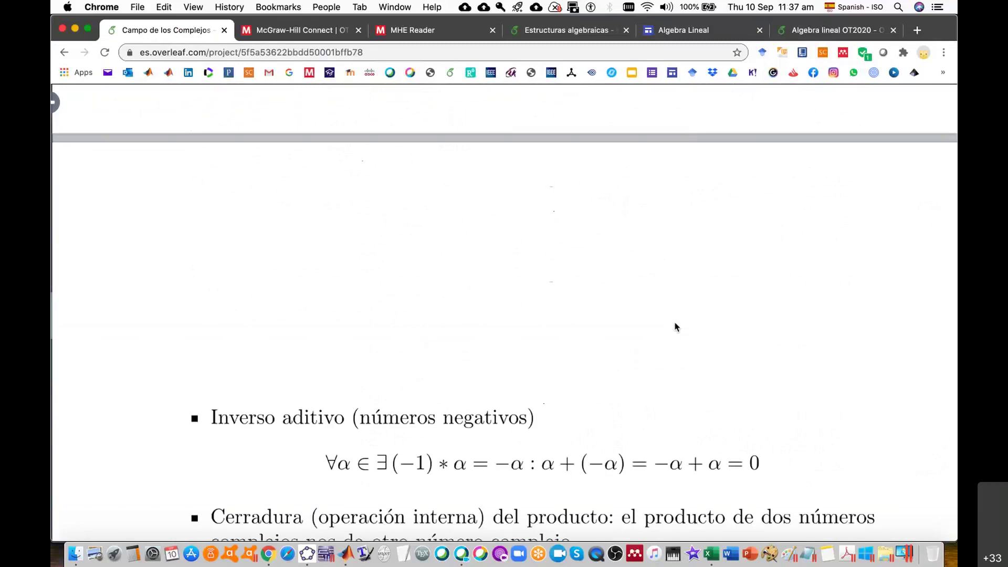
scroll(676, 327, down, 1)
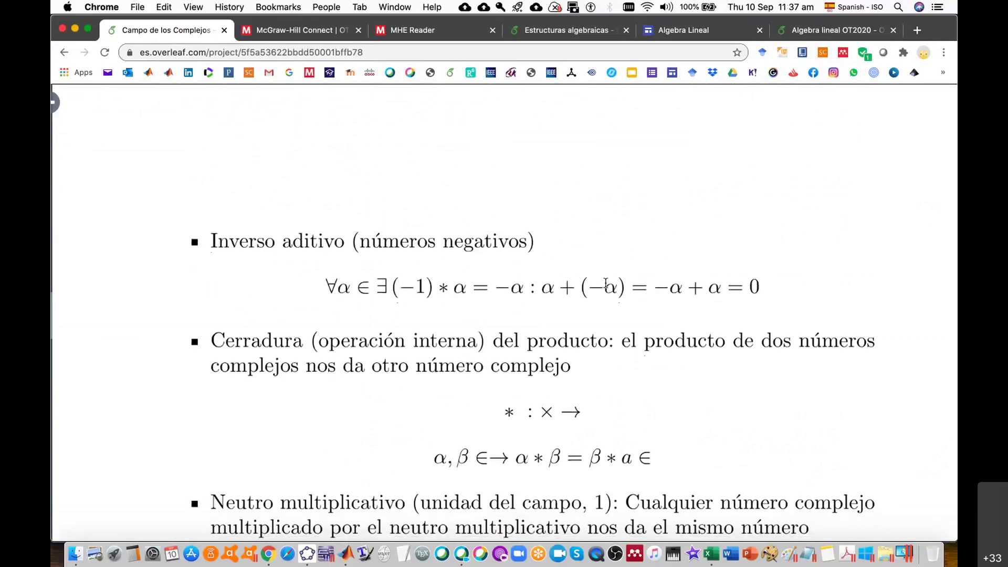
click(311, 561)
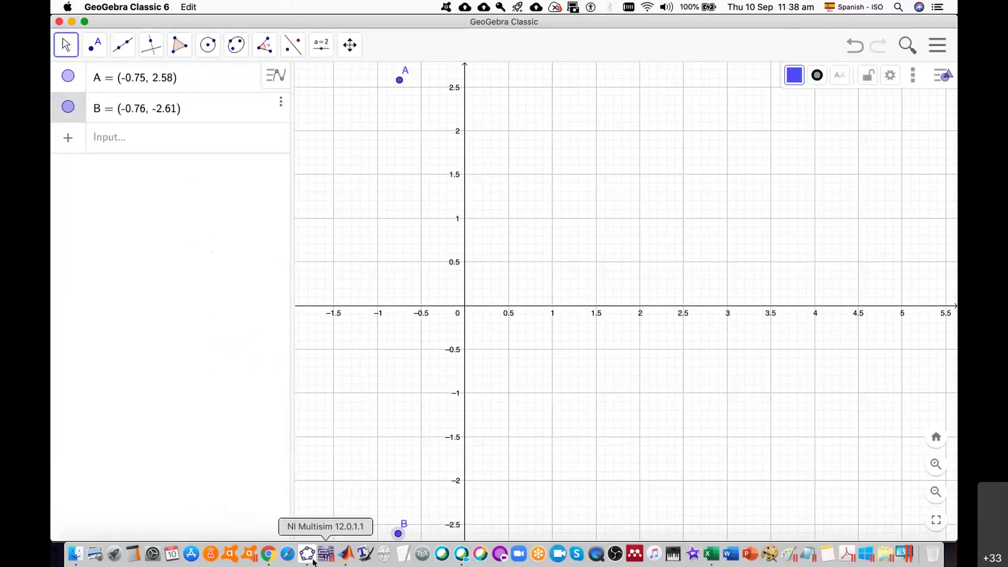
click(271, 558)
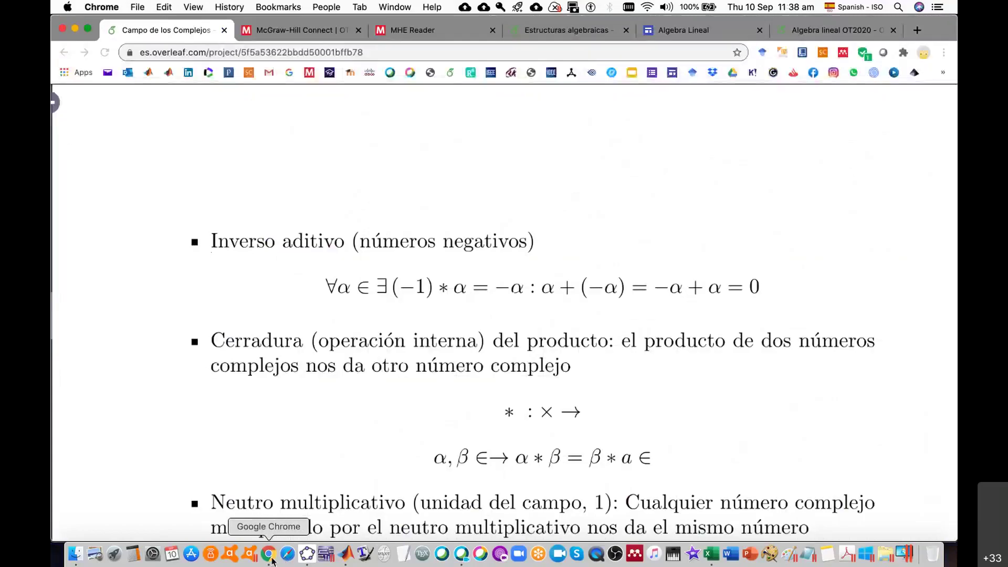
Examine the product closure, multiplicative neutral and inverse, distributive, associative and commutative properties of the complex number field.
scroll(608, 413, down, 5)
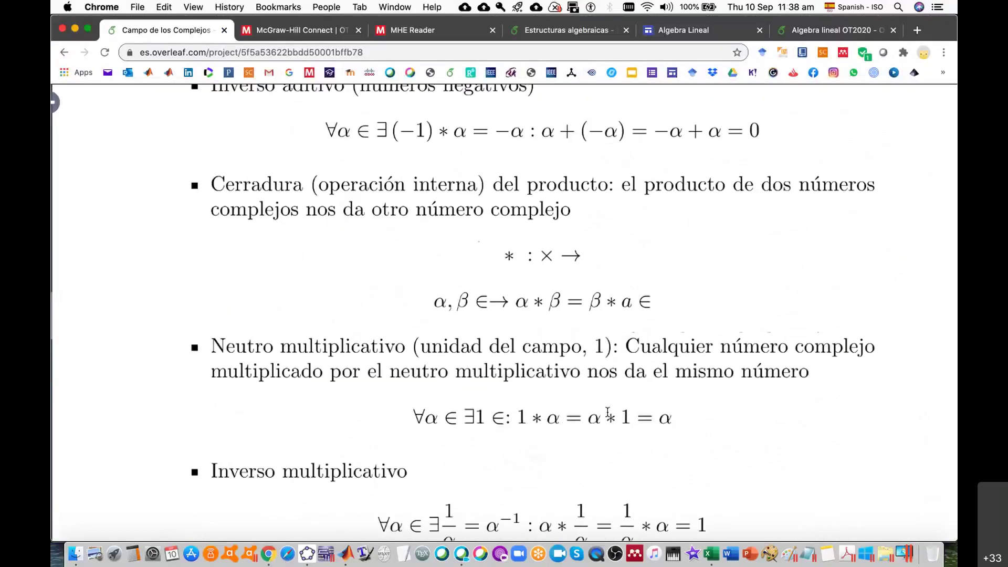
scroll(608, 413, down, 2)
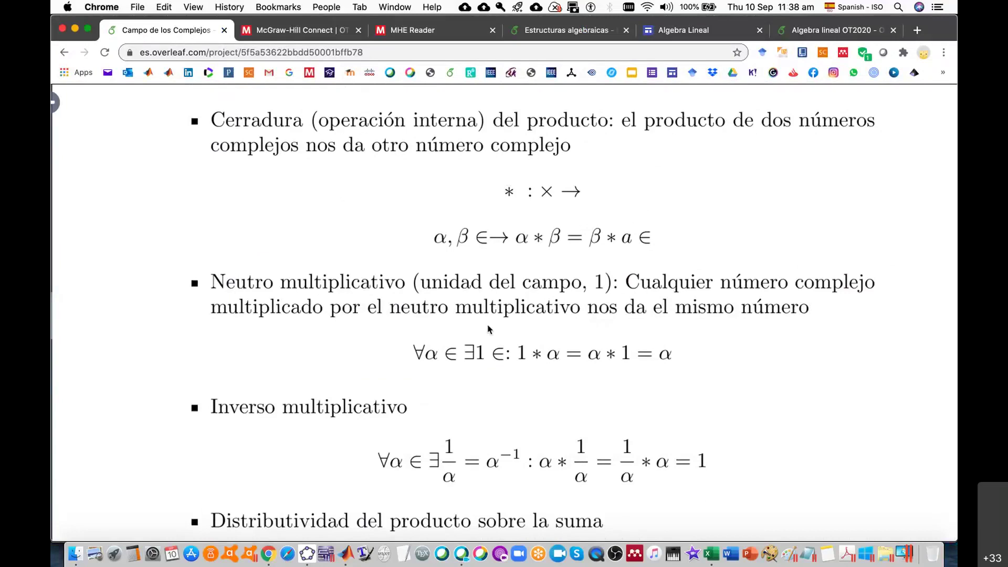
scroll(536, 380, down, 5)
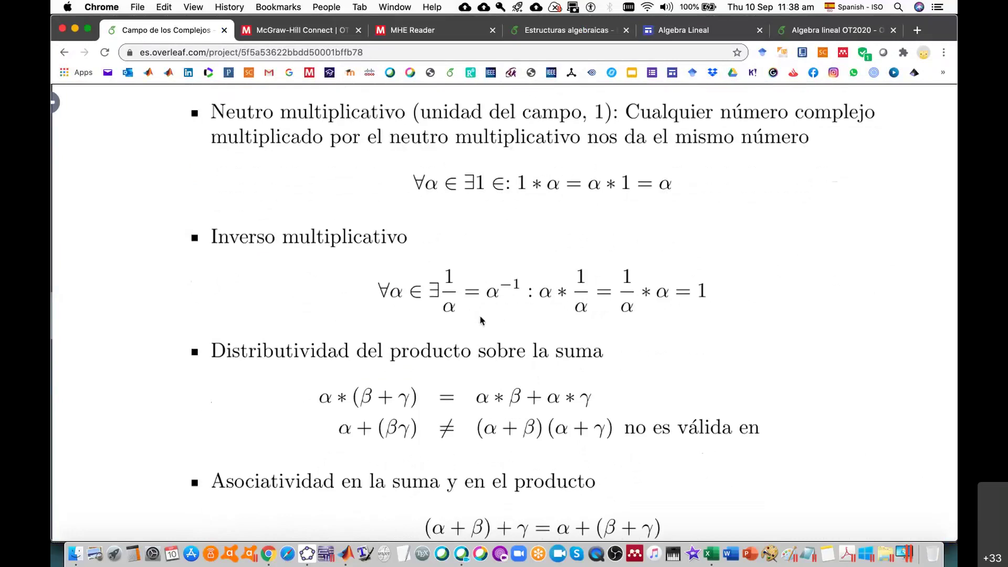
scroll(625, 351, down, 3)
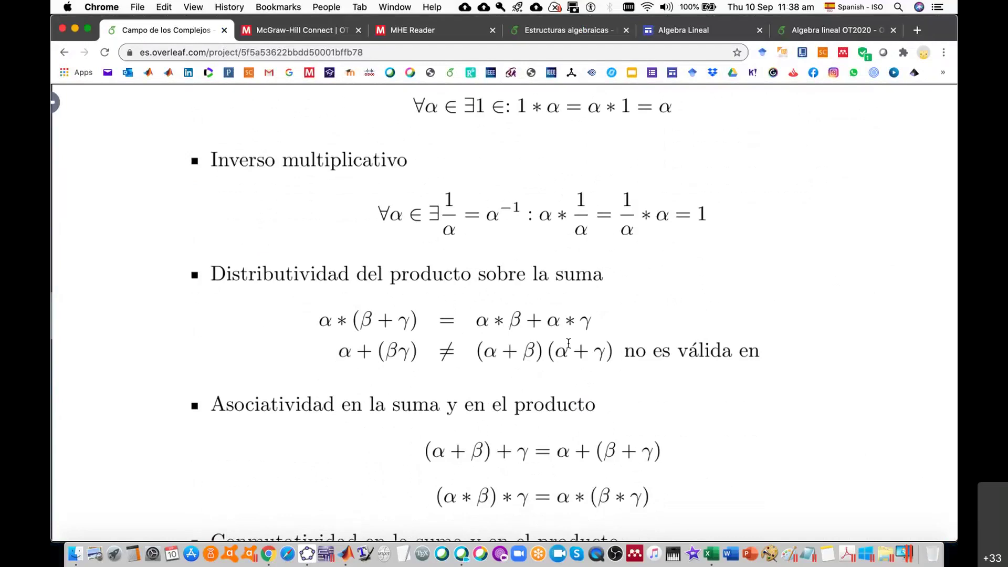
scroll(643, 375, down, 7)
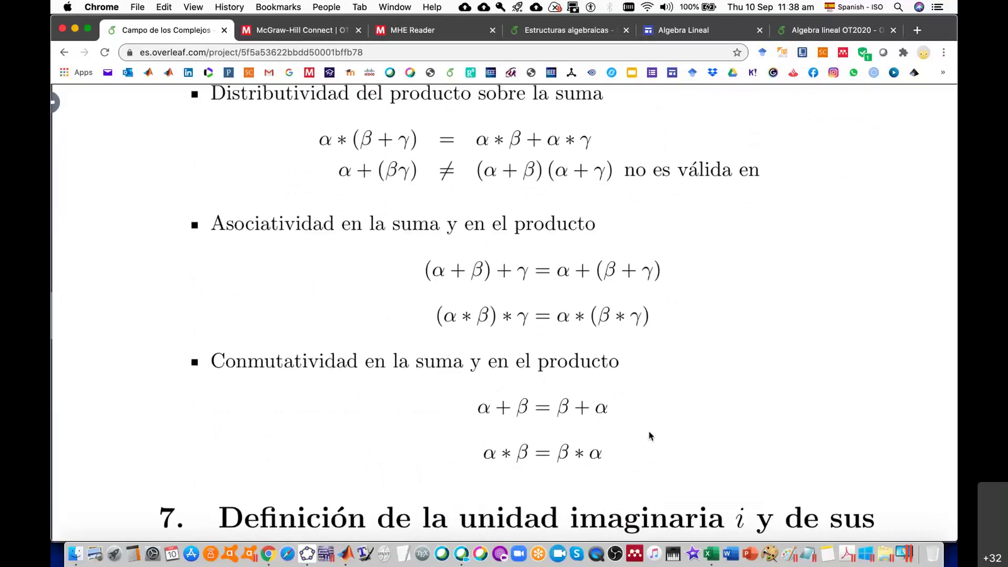
scroll(650, 436, down, 6)
scroll(650, 436, up, 8)
scroll(649, 436, up, 2)
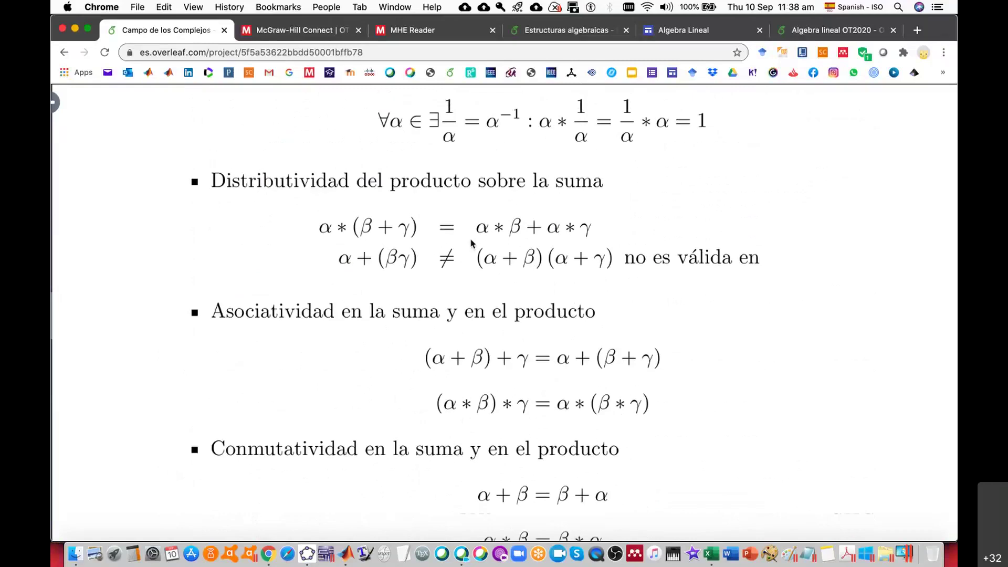
scroll(471, 239, down, 5)
Show the source editor beside the PDF again and browse both for the Campo de los Números complejos section.
scroll(471, 239, up, 10)
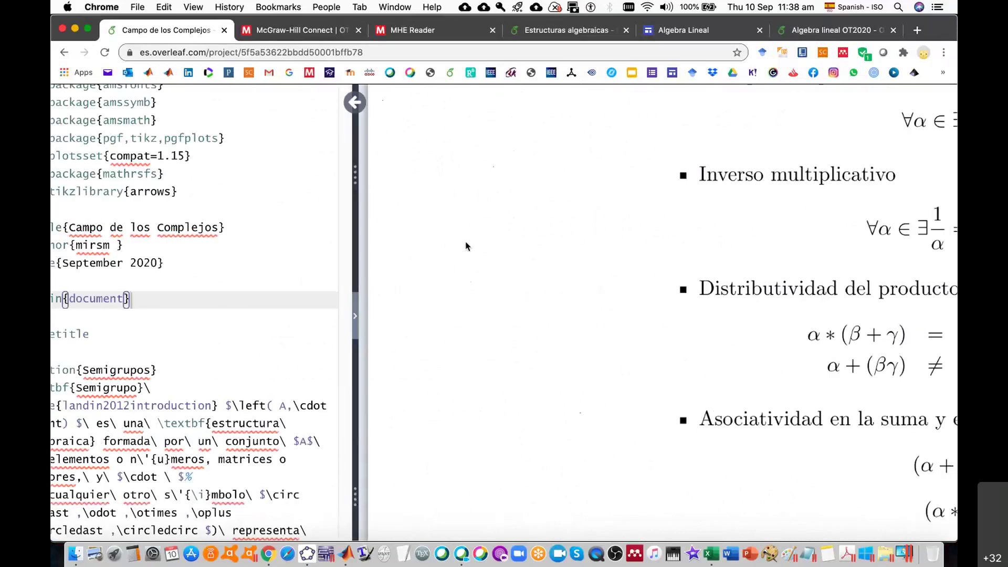
scroll(326, 349, down, 20)
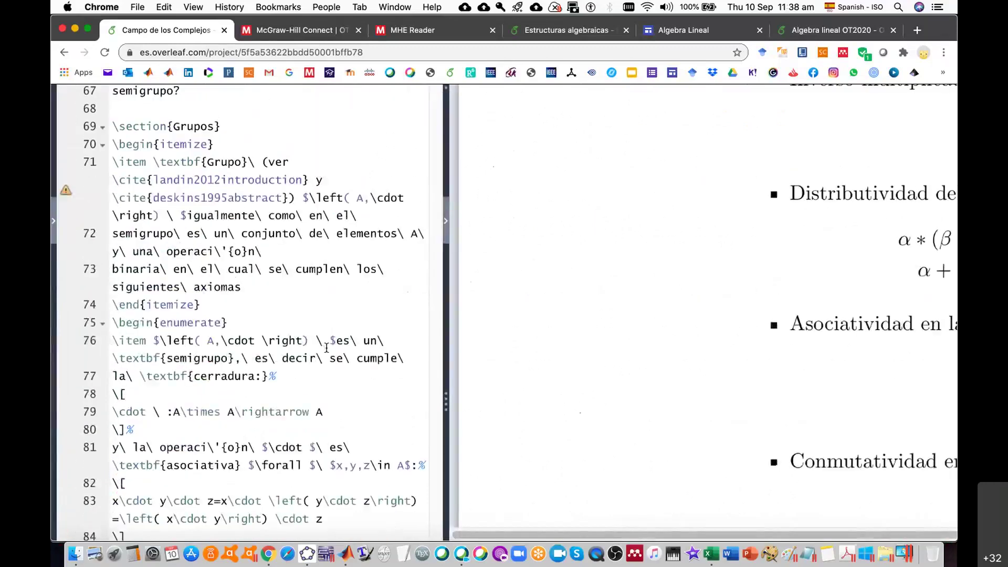
scroll(326, 348, down, 8)
scroll(326, 348, down, 8)
scroll(583, 360, right, 6)
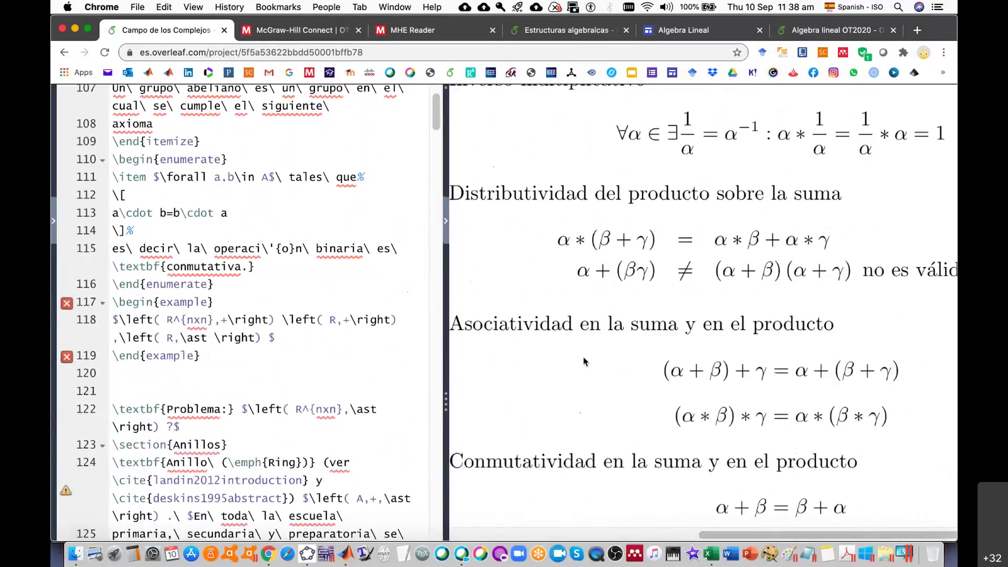
scroll(584, 361, up, 10)
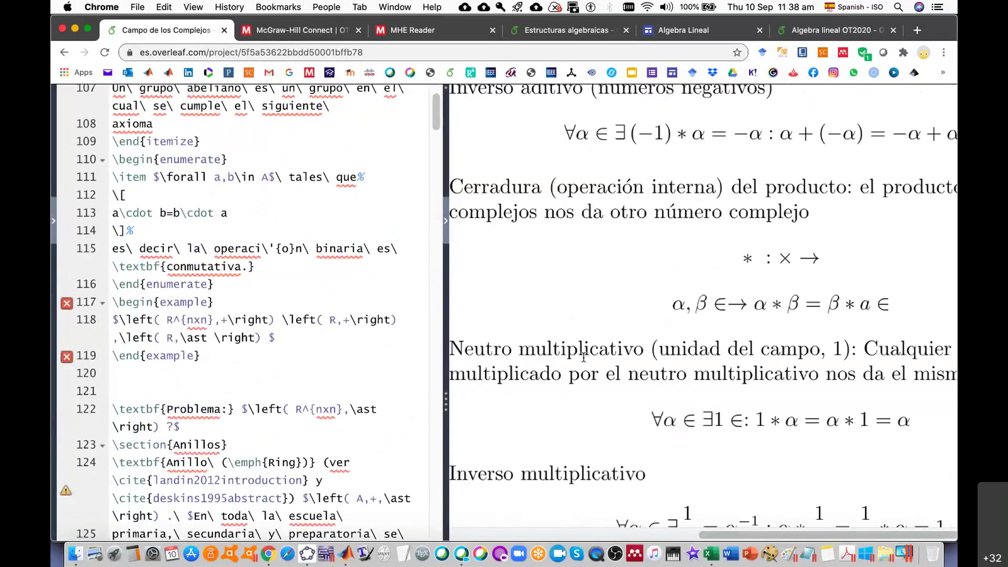
scroll(584, 361, up, 5)
scroll(584, 362, left, 3)
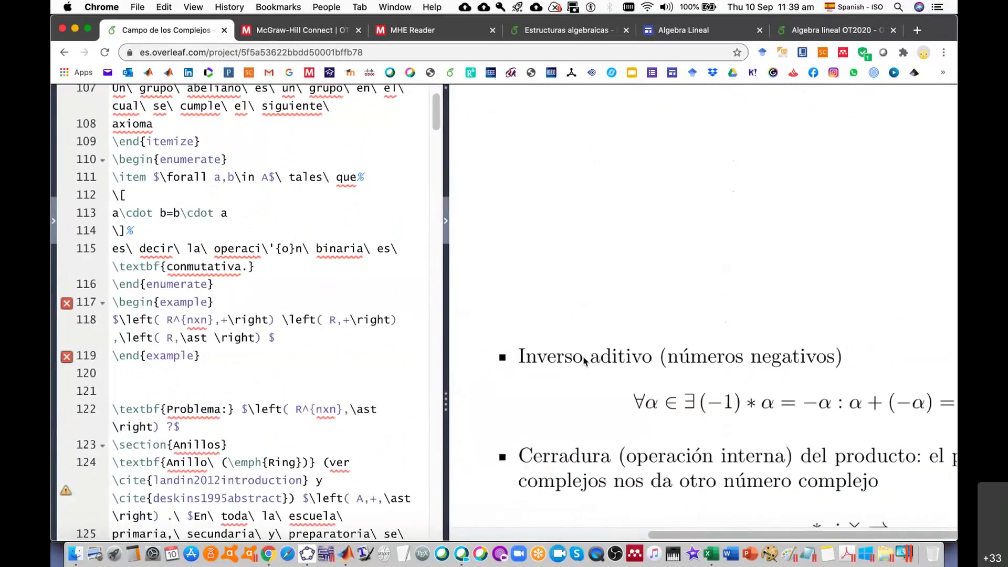
scroll(585, 361, up, 6)
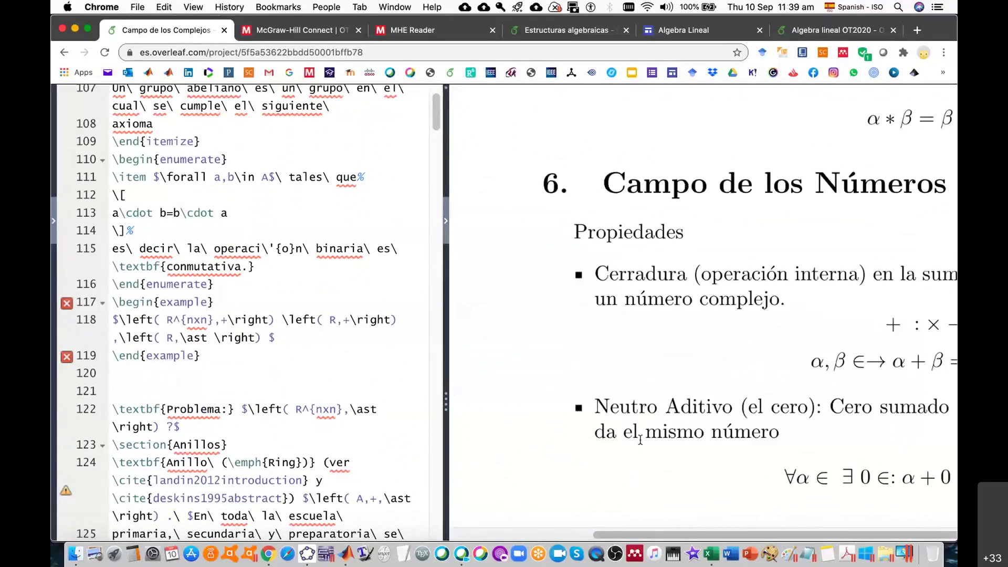
scroll(641, 440, up, 8)
Locate the section 7 heading on the imaginary unit in the PDF and jump to its line in the source.
scroll(640, 440, down, 10)
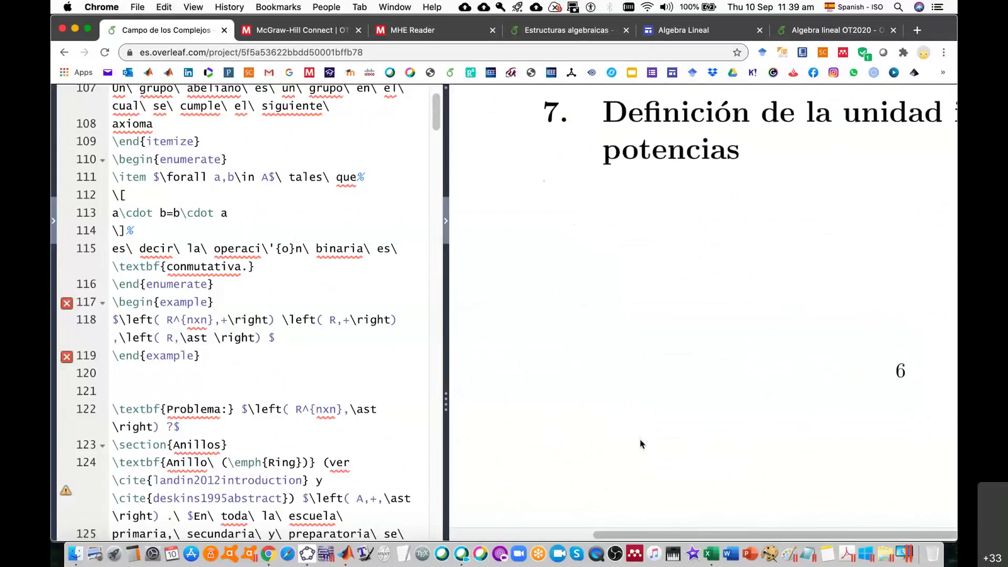
scroll(639, 439, up, 2)
scroll(336, 474, down, 10)
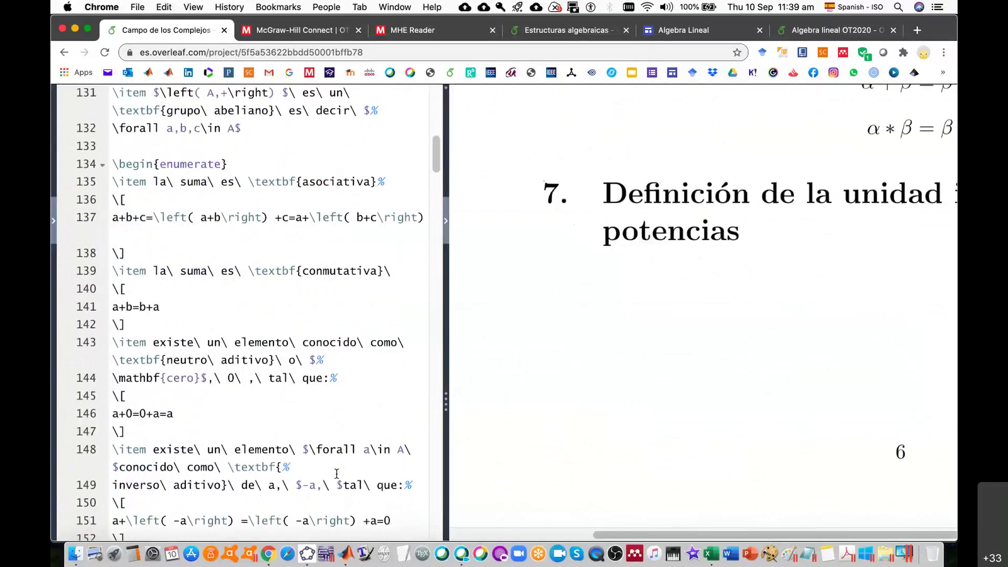
scroll(551, 448, down, 3)
scroll(348, 461, down, 15)
scroll(350, 463, down, 20)
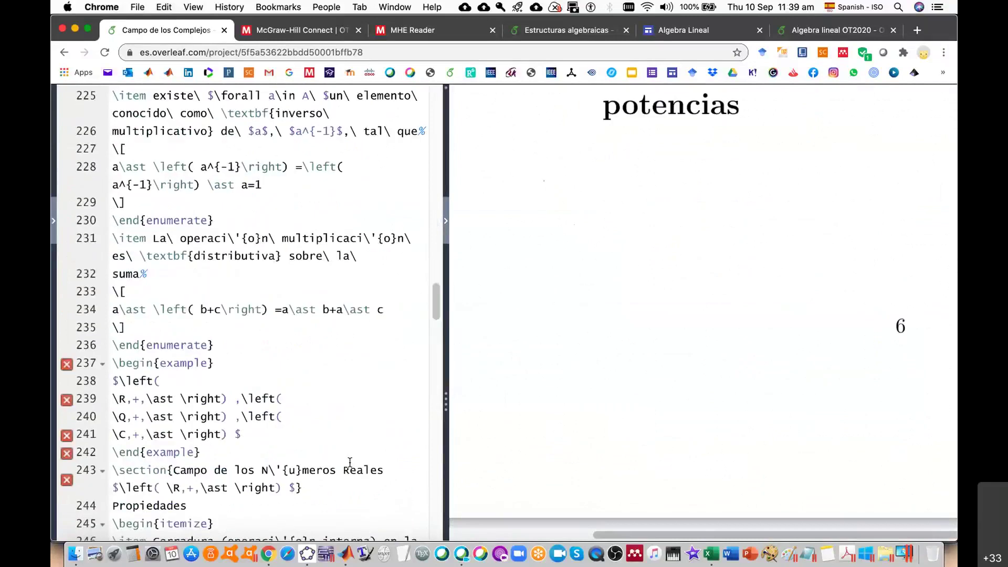
scroll(350, 462, down, 3)
double_click(664, 112)
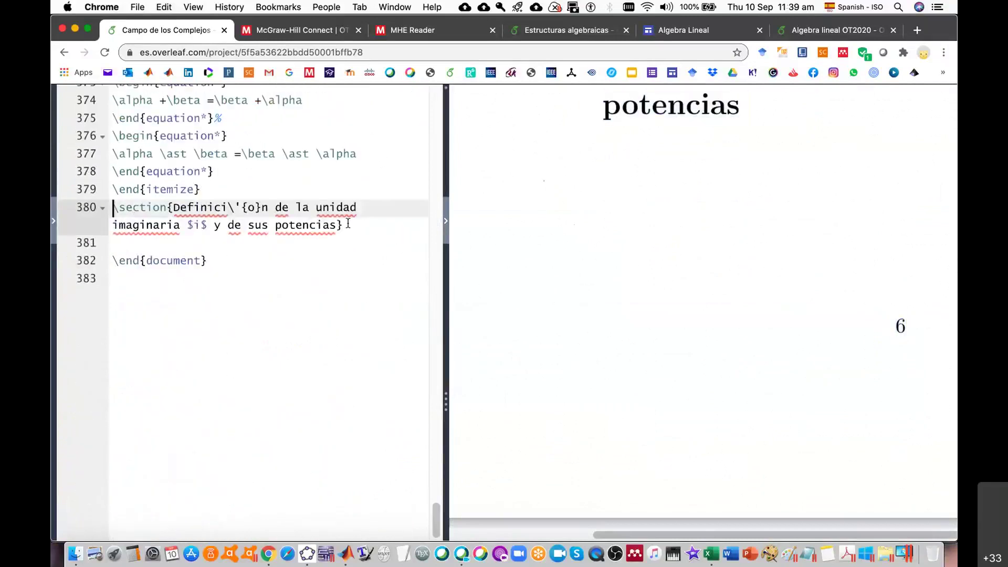
Replace the title of the last section in the source with "Ejemplo de operaciones basicas".
click(174, 208)
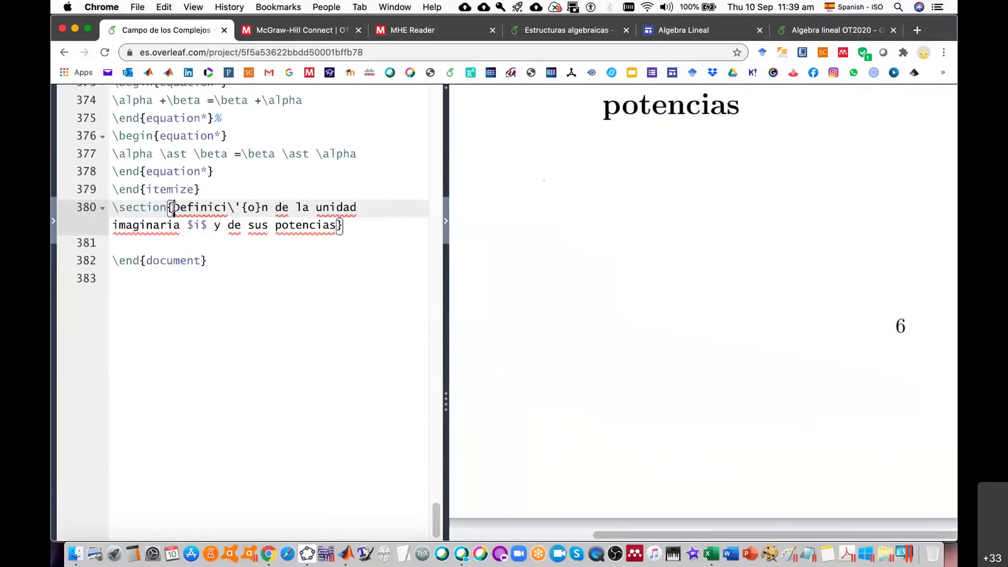
drag(173, 208, 335, 222)
text(E)
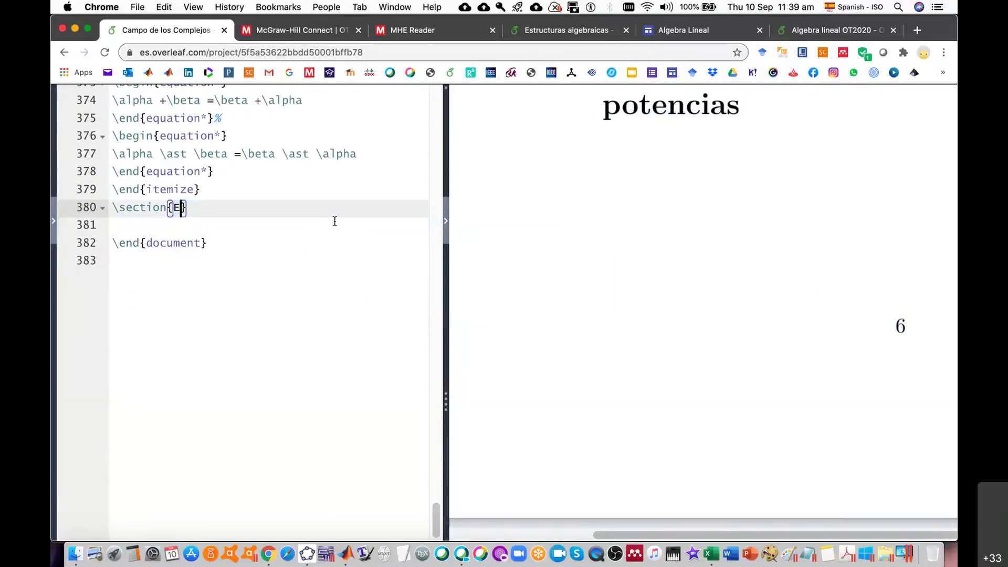
text(jempol)
key(BackSpace)
key(BackSpace)
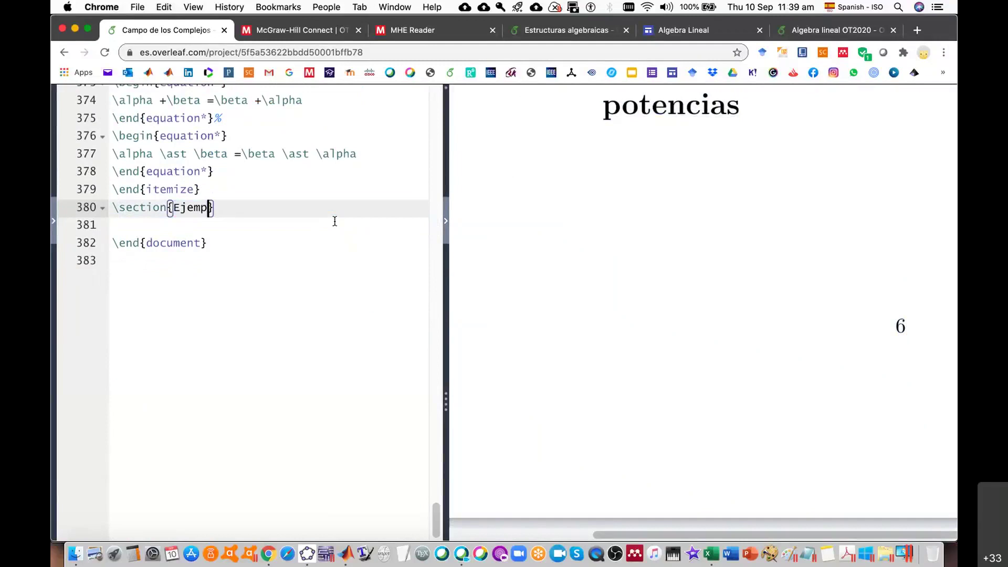
text(lo de ope)
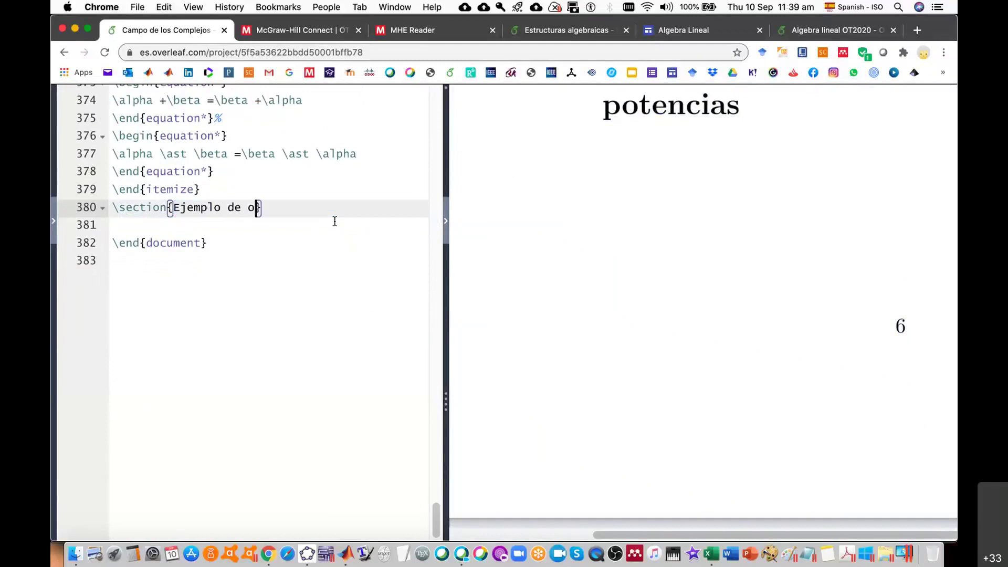
text(rac)
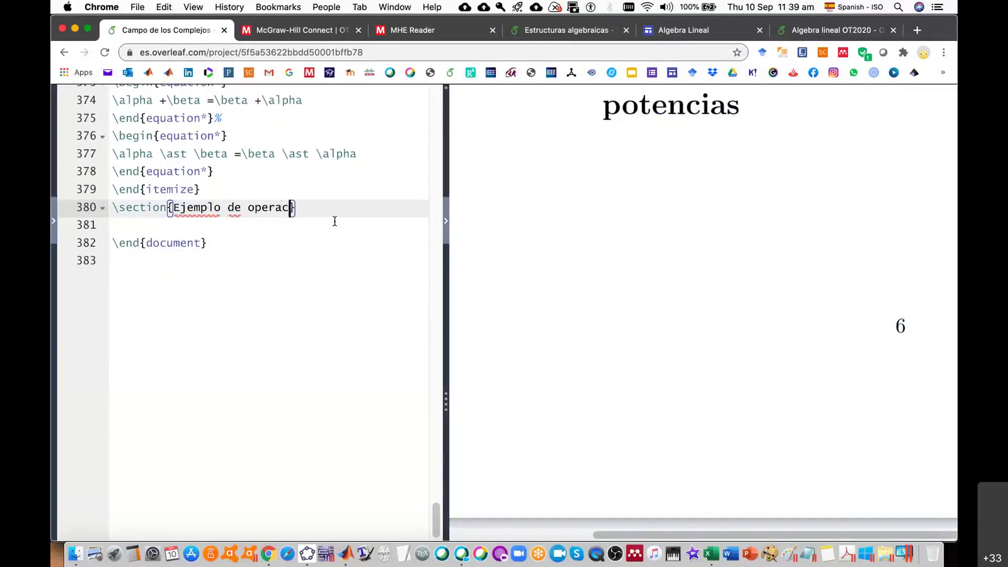
text(iones basicas)
Correct the last word of the section title to "básicas" with an accented á.
key(Left)
key(Left)
key(Left)
key(Left)
key(Left)
key(BackSpace)
key(dead_acute)
text(a)
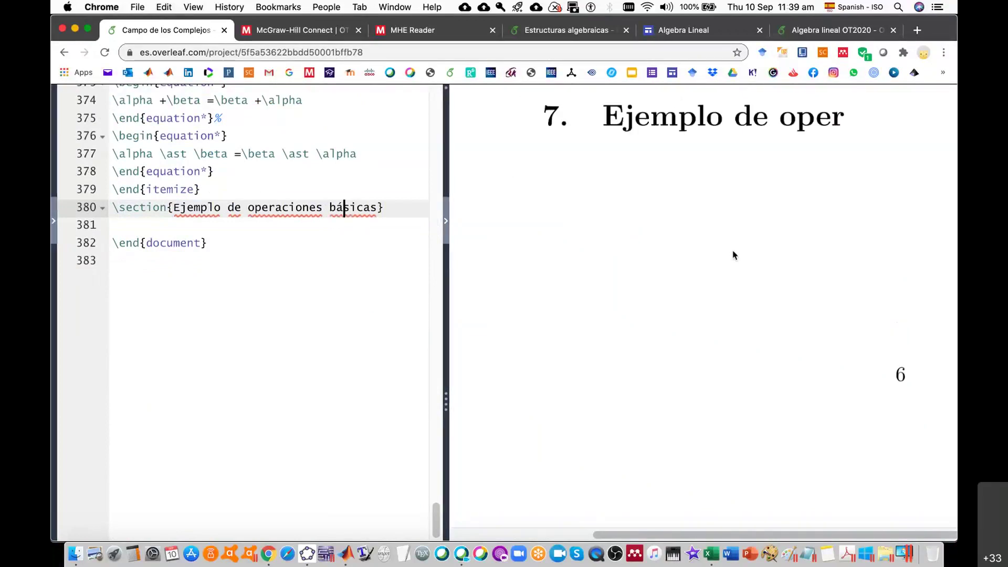
Extend the last section's title in the source with "de los números complejos".
scroll(734, 254, up, 3)
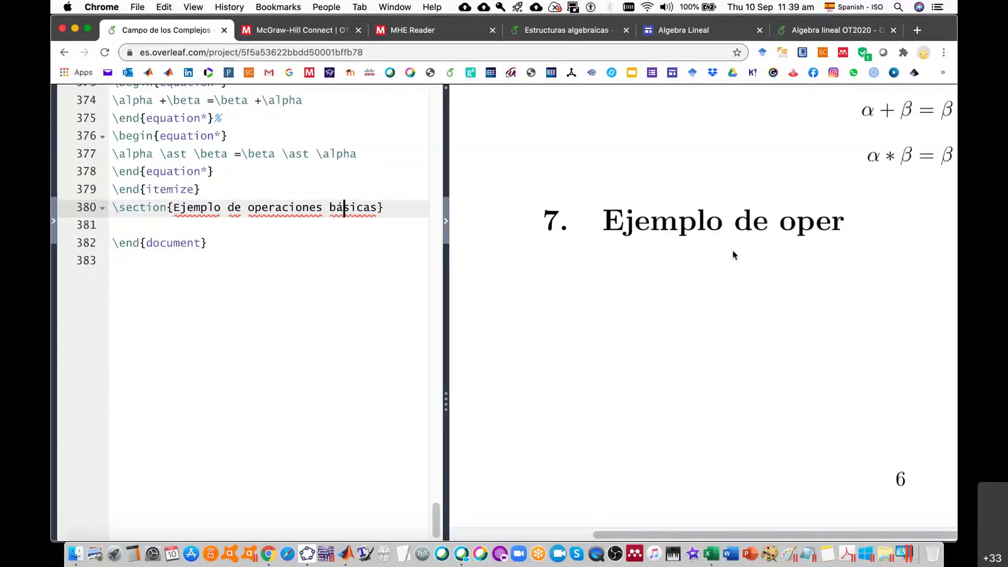
click(394, 208)
key(Left)
text(de los n)
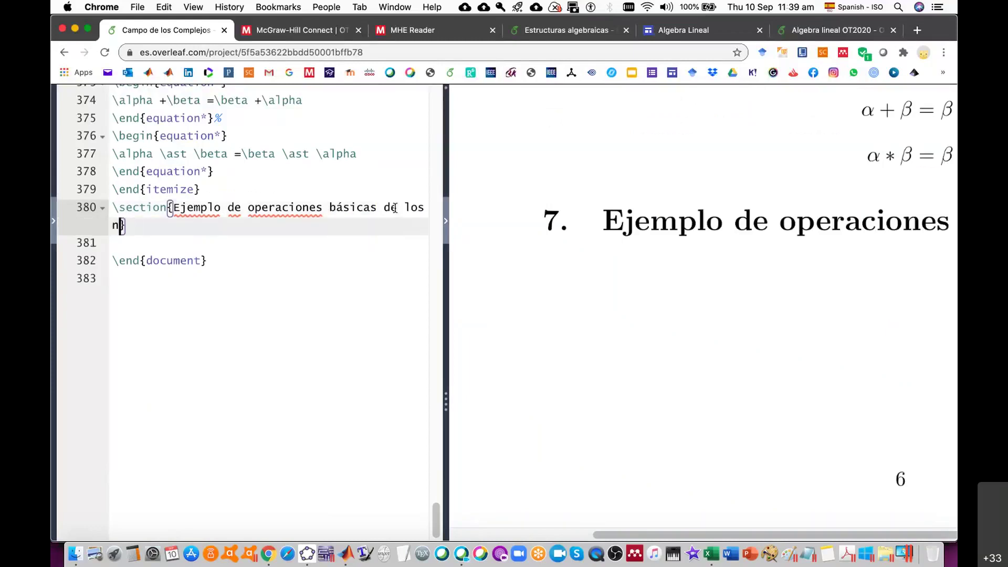
text(úmeros )
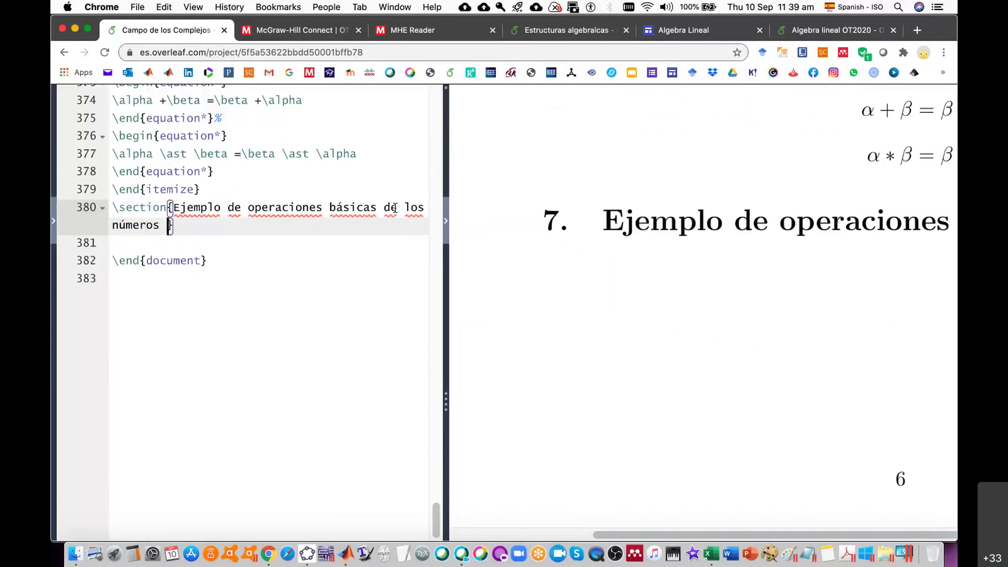
text(complejos})
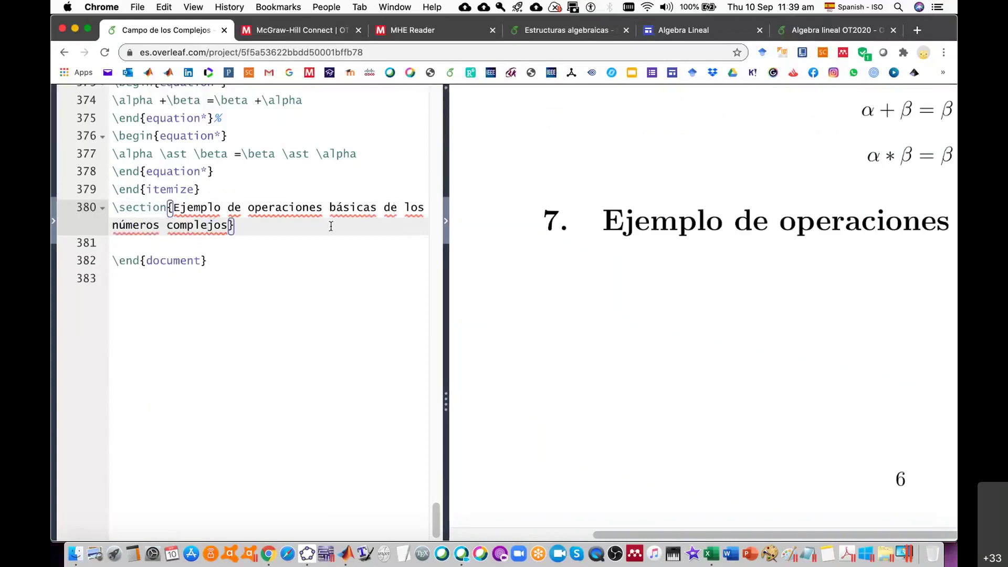
Write the sentence "Dados dos números complejos, encontrar la suma" below the section title, leaving a blank line between them.
key(Return)
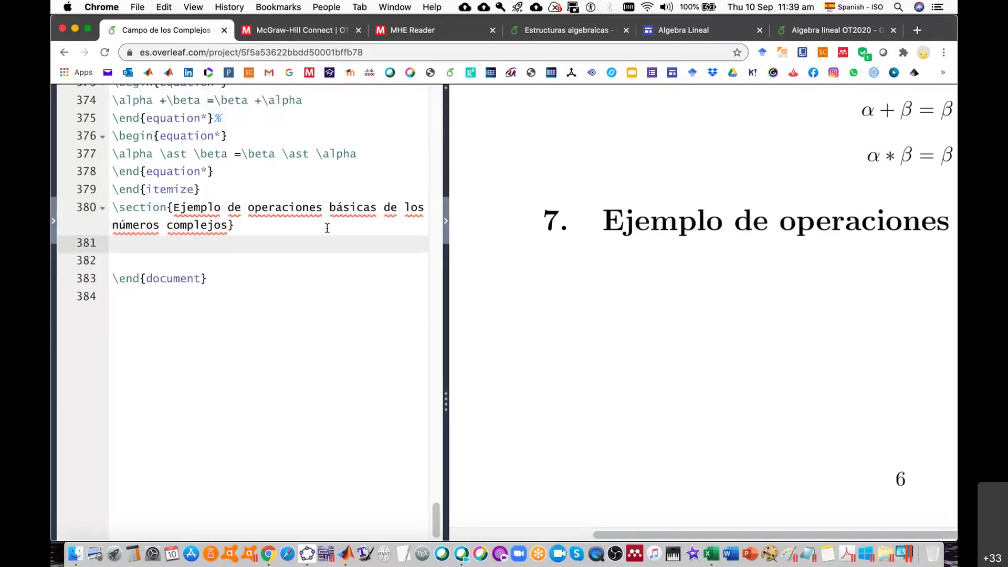
key(Return)
text(Dados so)
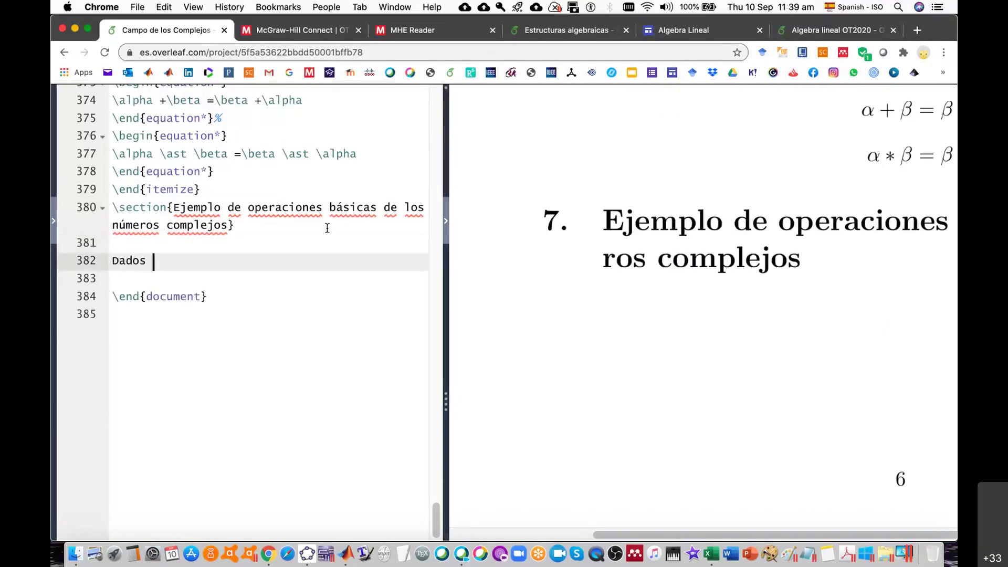
key(BackSpace)
key(BackSpace)
text(dos n)
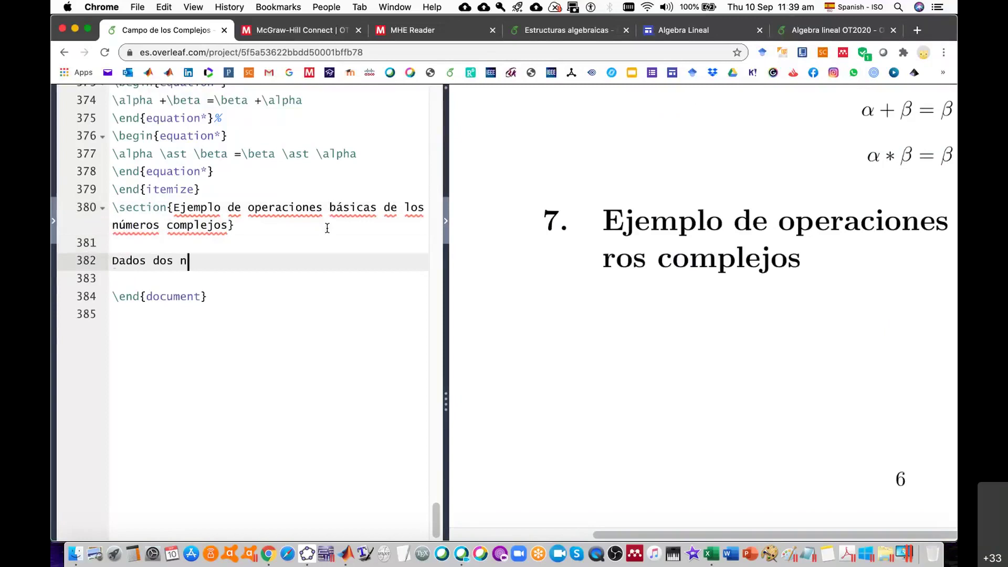
text(úmeros complejos)
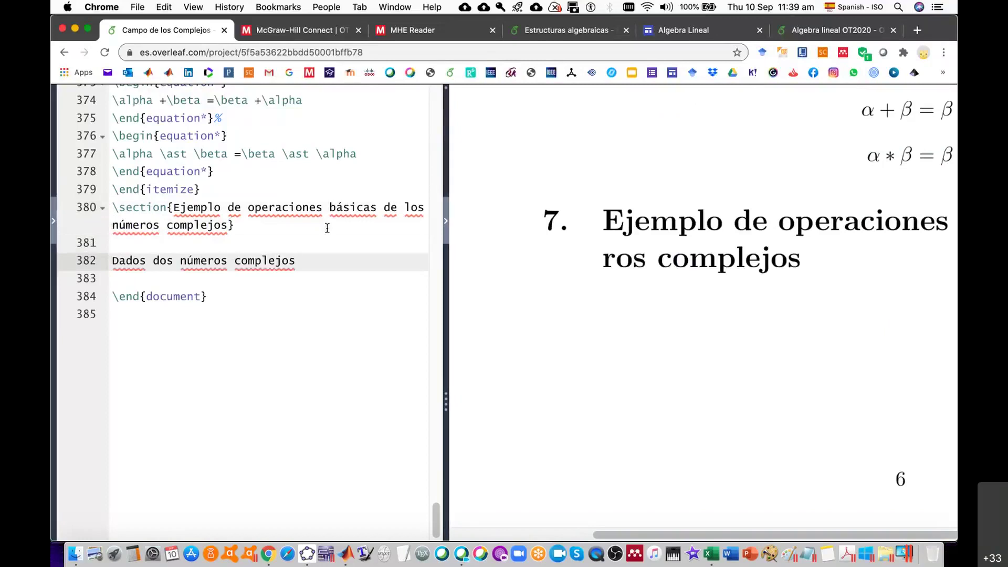
text(, encontrar la )
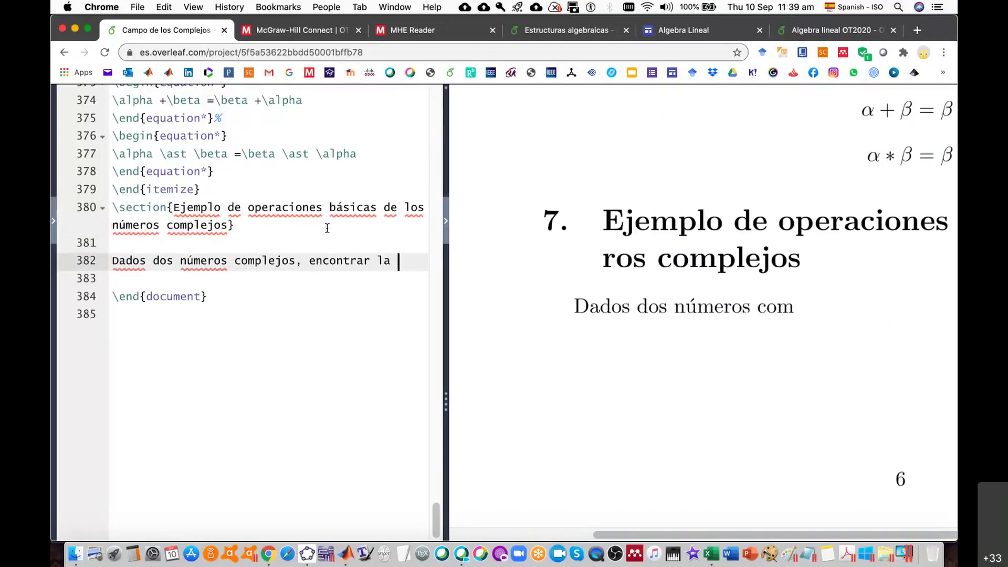
text(suma)
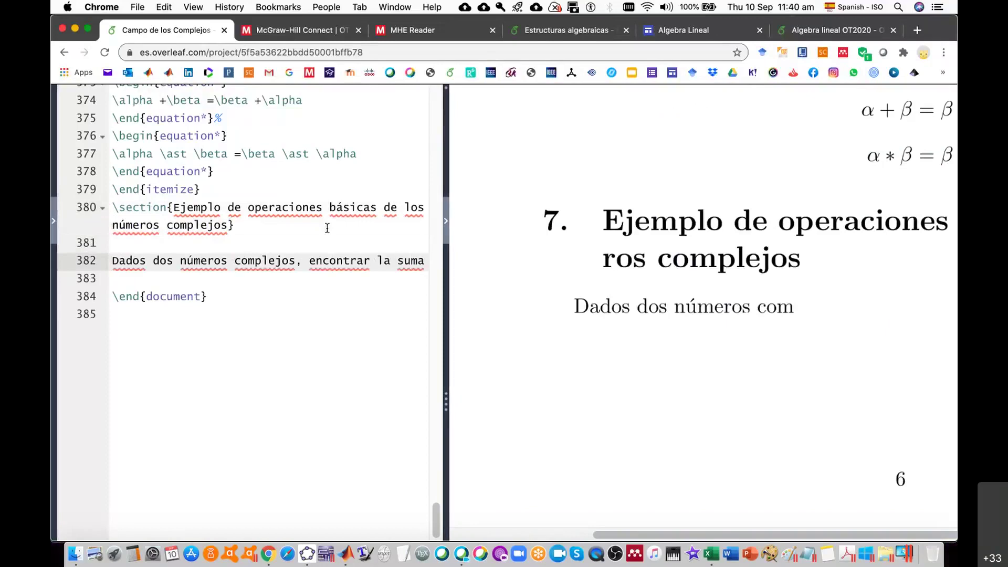
Insert a numbered equation environment directly below the "Dados dos números complejos" sentence.
key(Return)
text(º)
key(BackSpace)
text(\g)
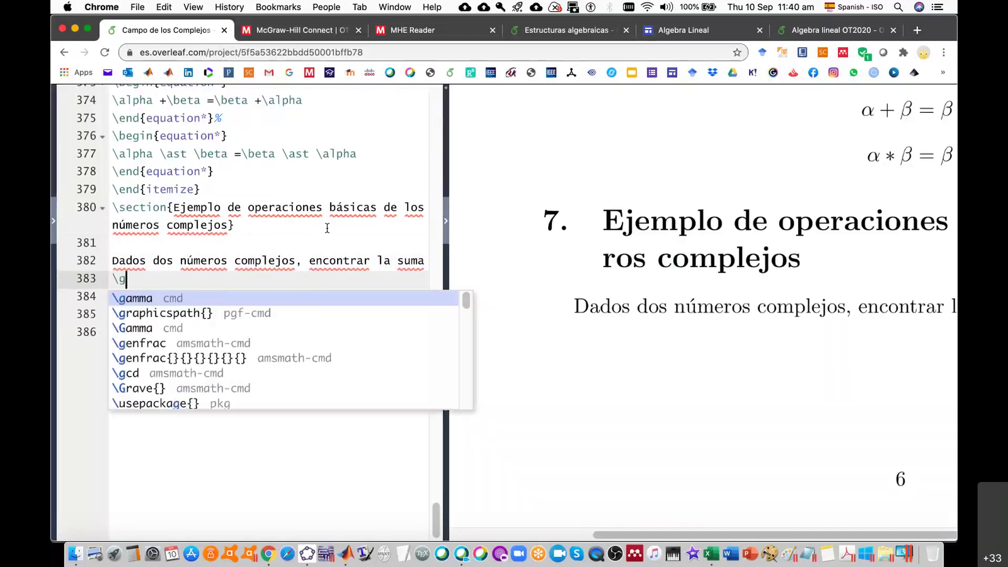
key(BackSpace)
text(begin)
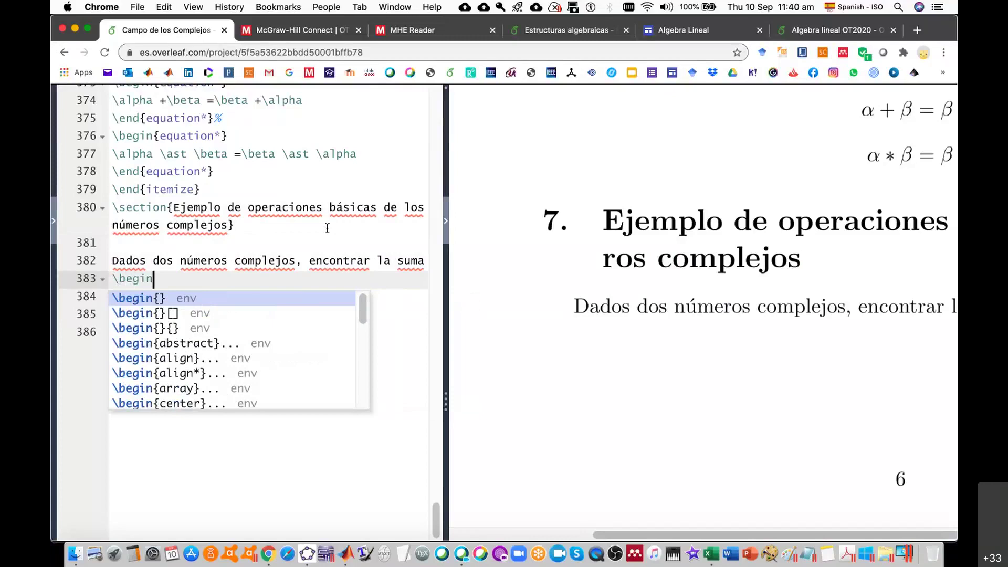
text({})
key(Left)
text(eq)
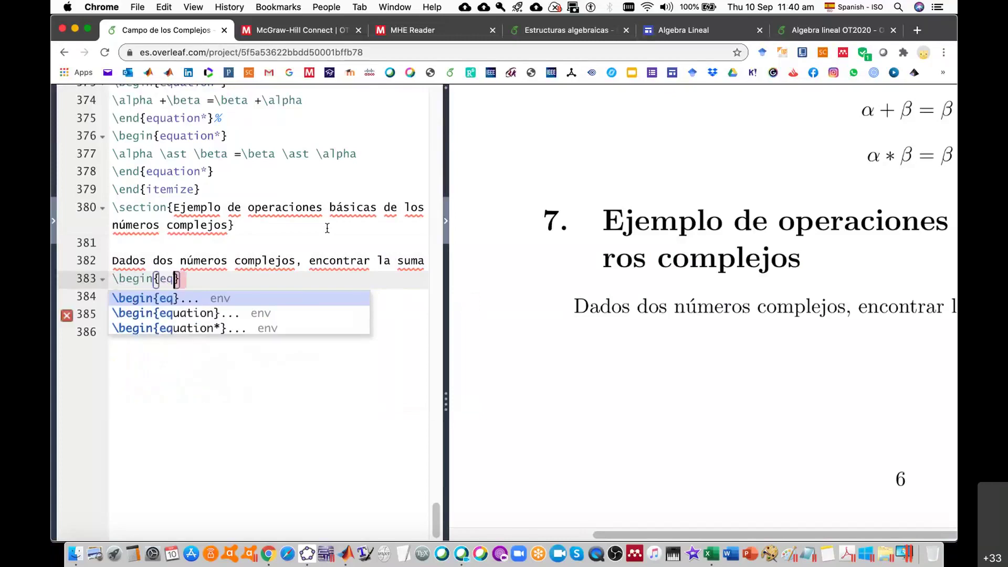
click(207, 313)
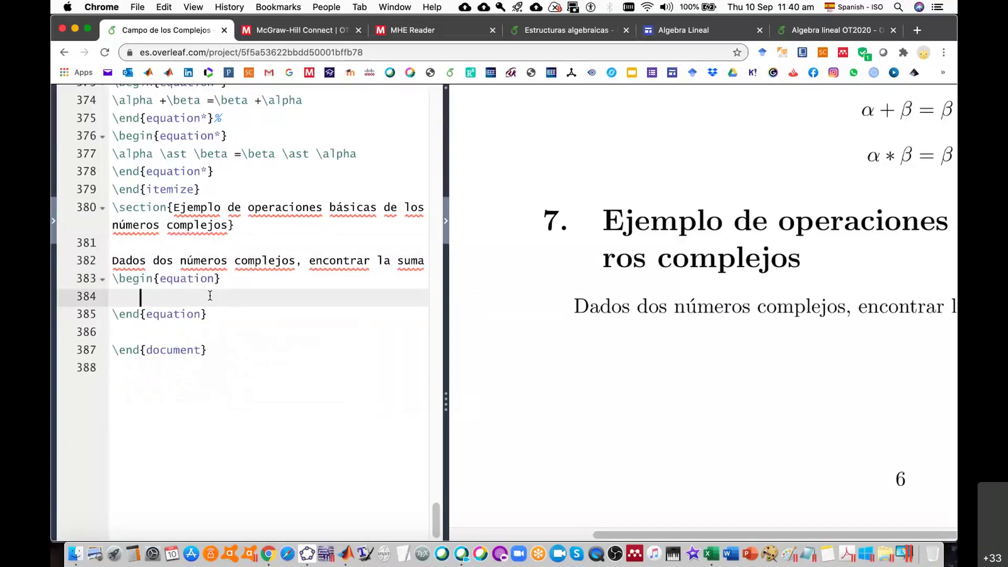
Enter a=2-4i as the content of the new equation.
text(a=)
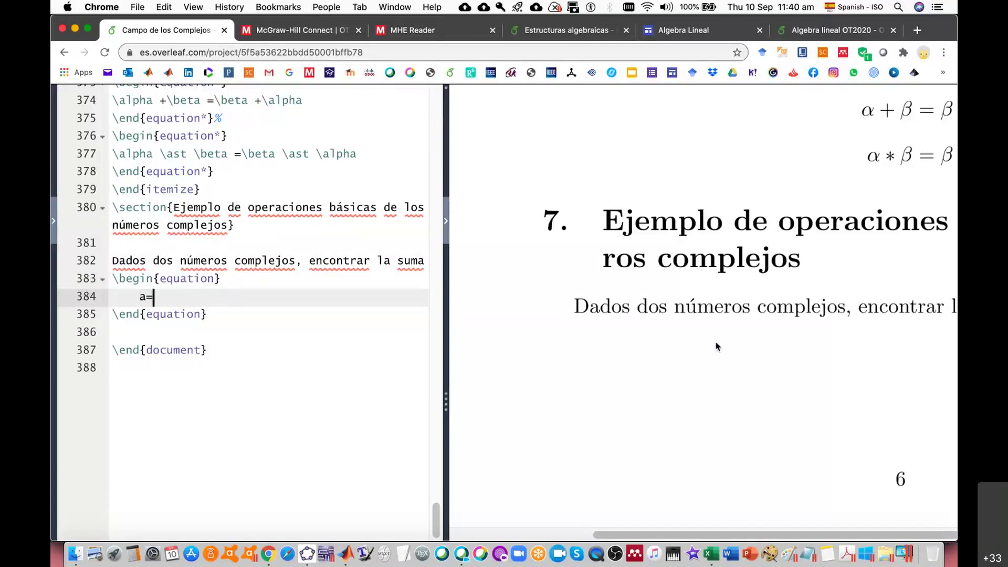
scroll(715, 342, right, 5)
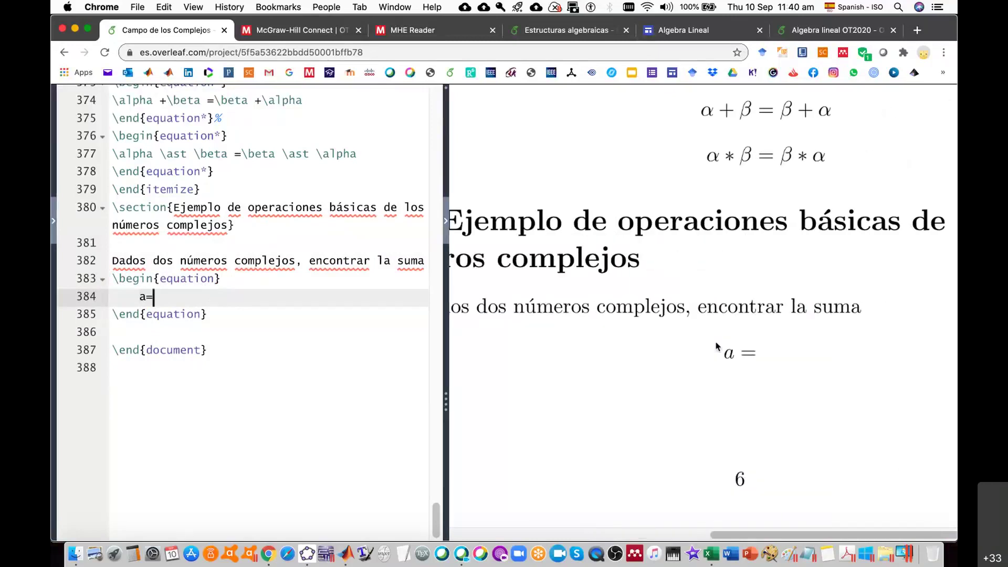
text(2-4i)
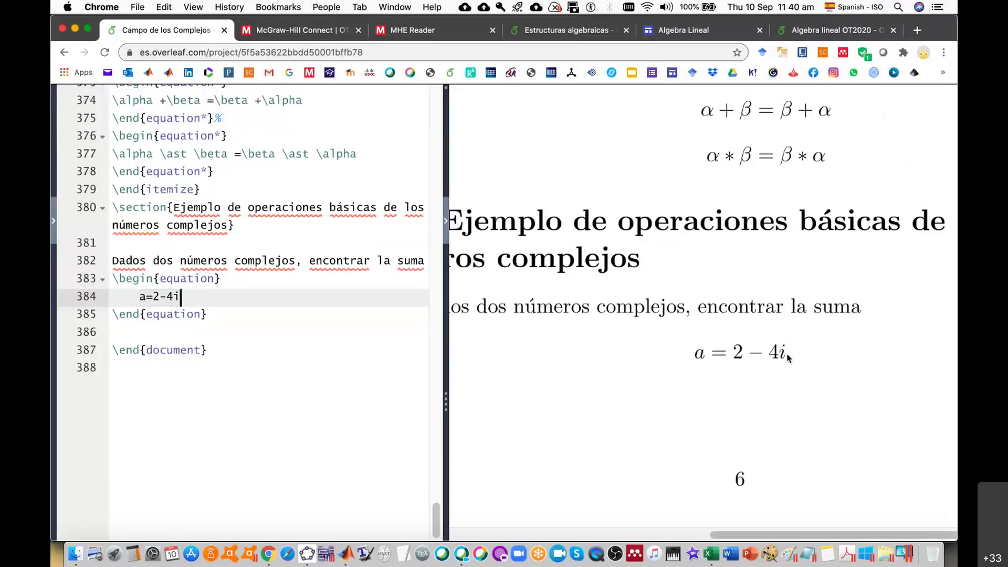
Add the line "de este número sus componentes son:" below the a=2-4i equation.
click(275, 308)
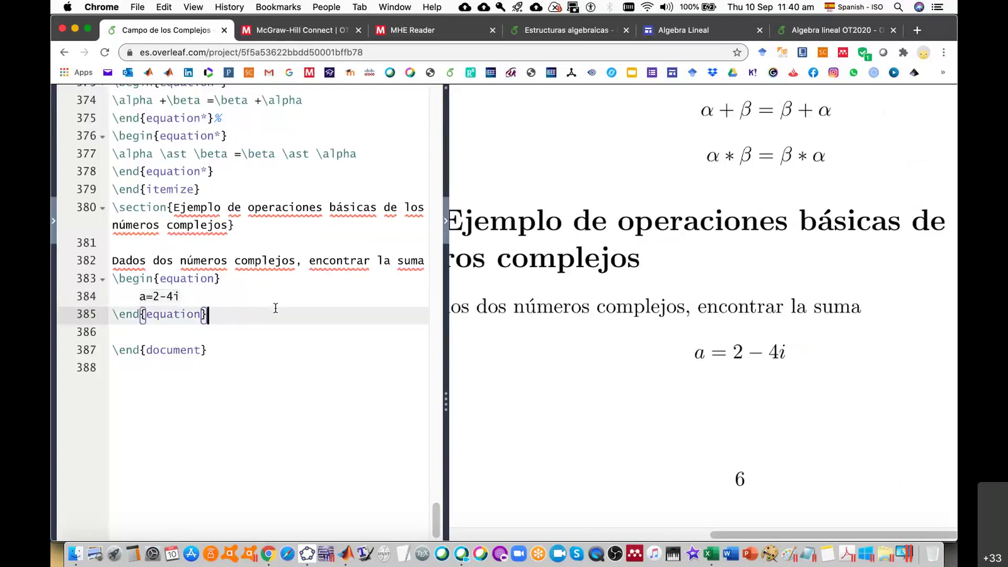
key(Return)
text(C)
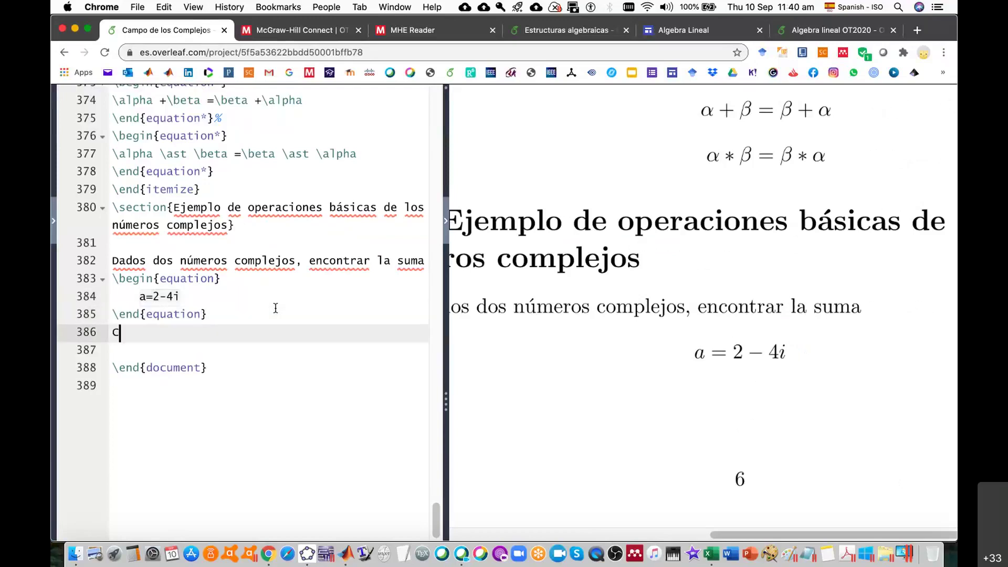
text(de este número)
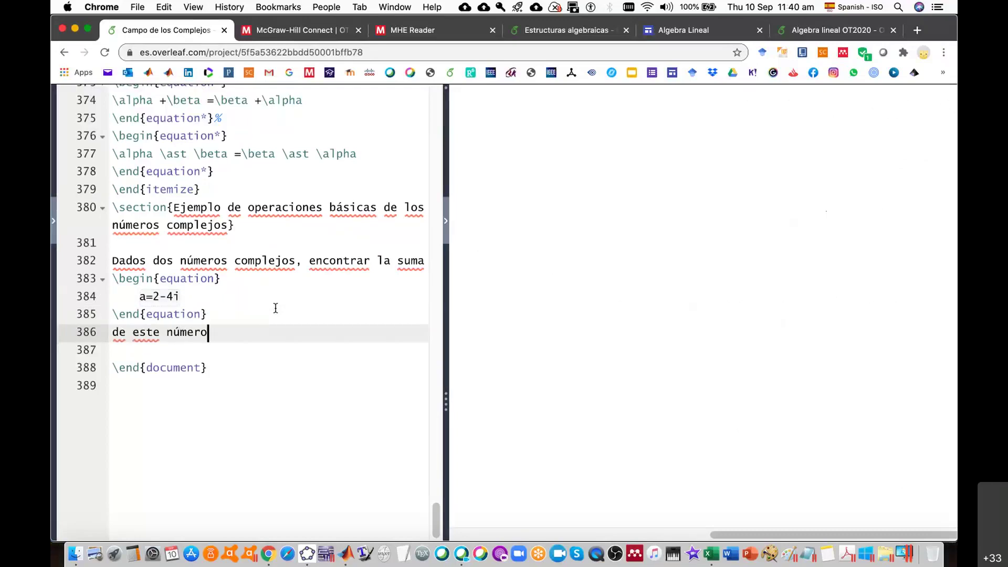
text( sus)
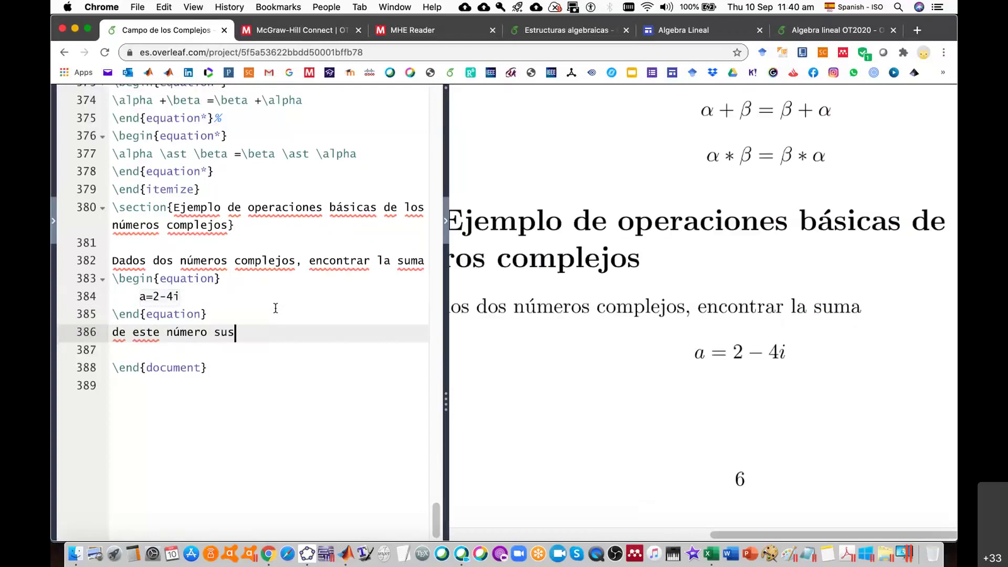
text( componente)
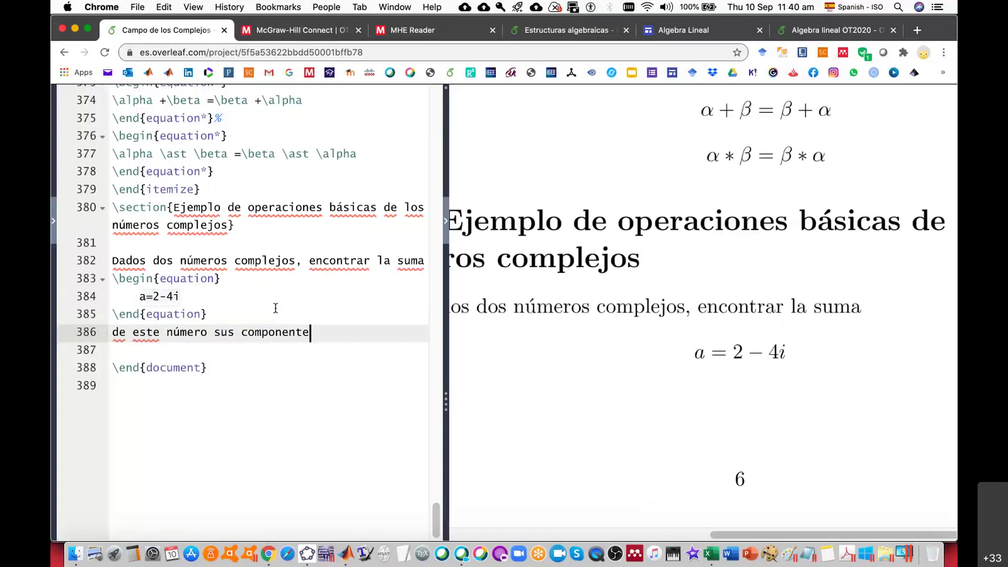
text(s son)
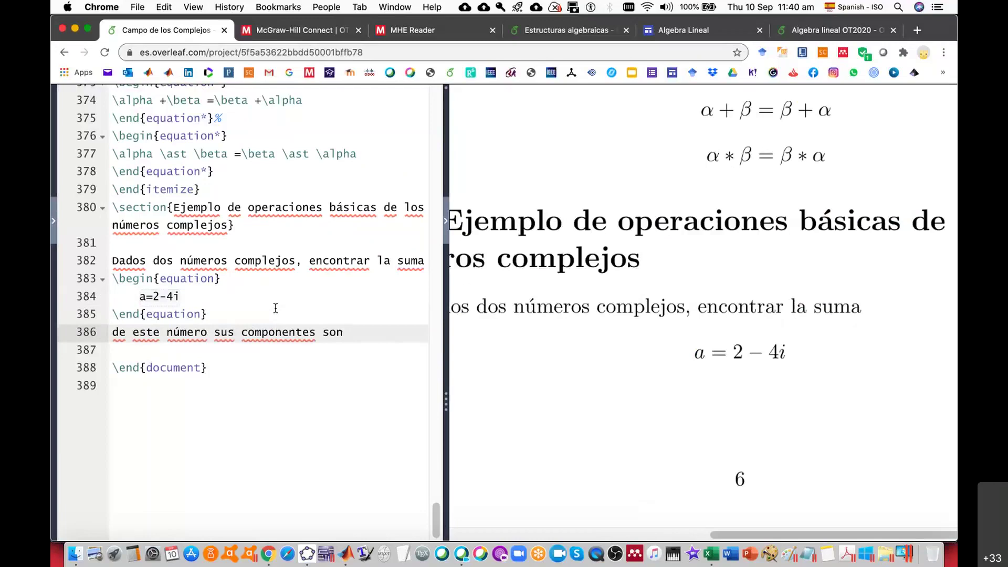
text(:)
key(Return)
Copy the whole a=2-4i equation block and paste it below the "componentes son:" line.
drag(208, 314, 101, 283)
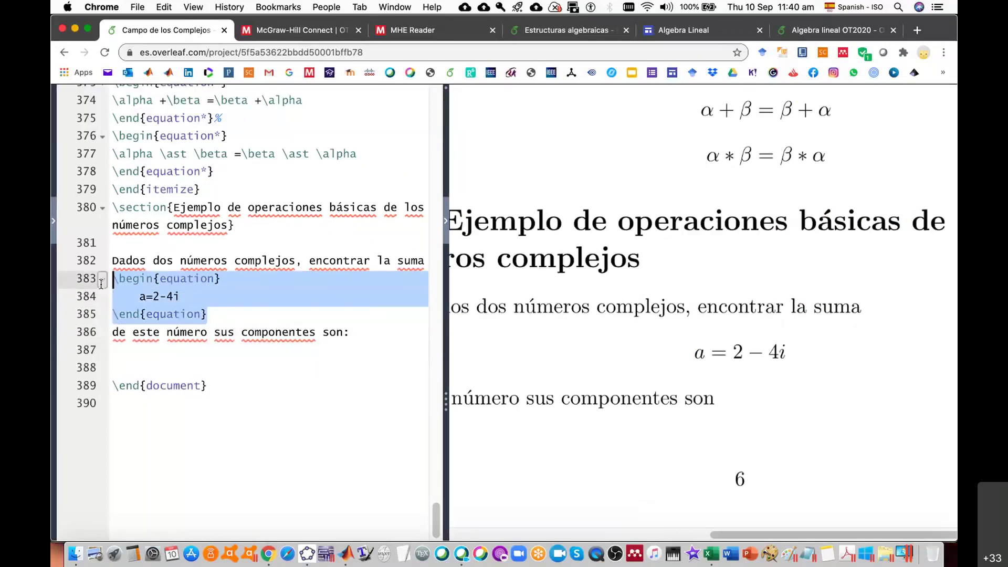
key(super+c)
click(121, 349)
key(super+v)
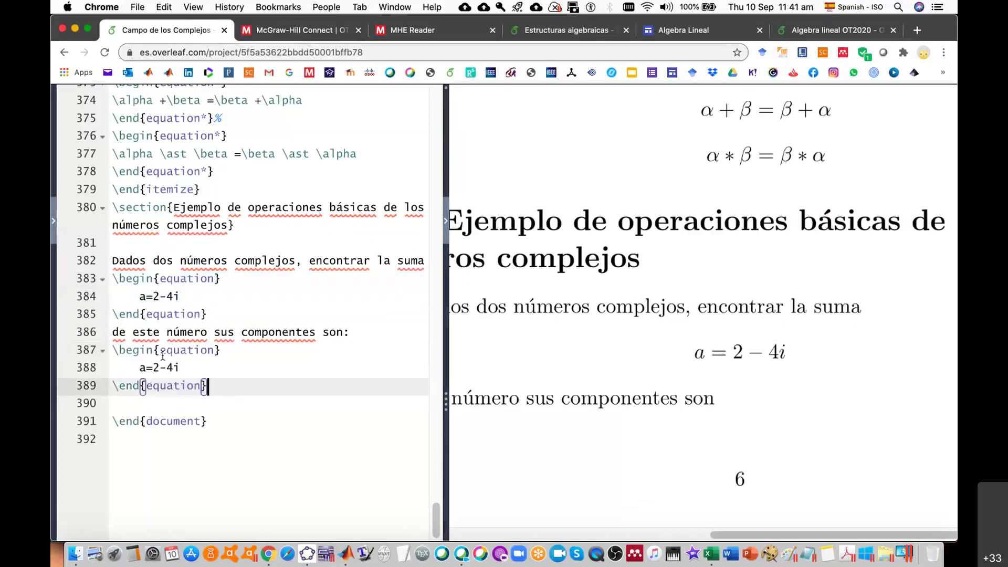
Change the pasted equation's content to \Re(a)=2 for the real part.
click(147, 367)
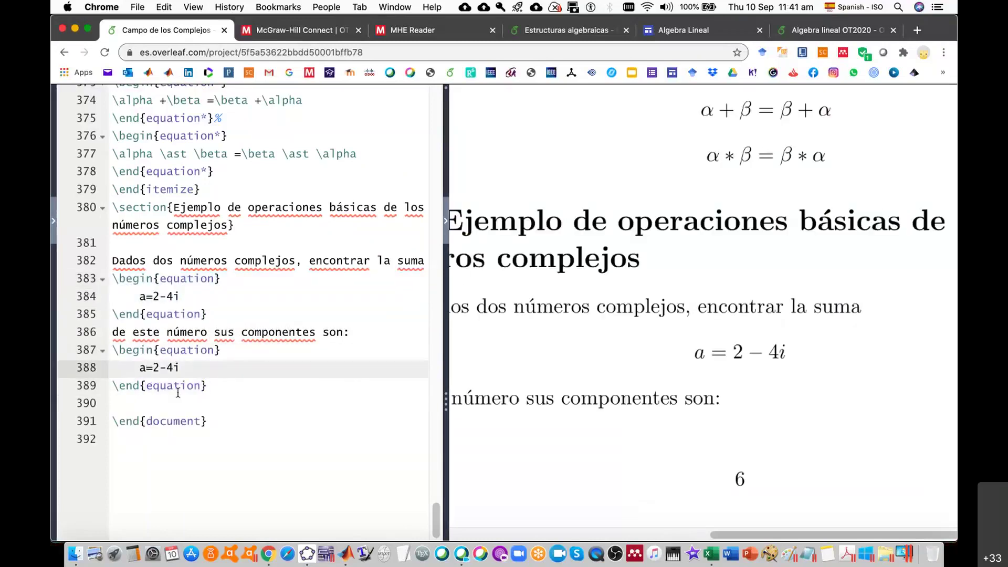
key(Left)
text(e)
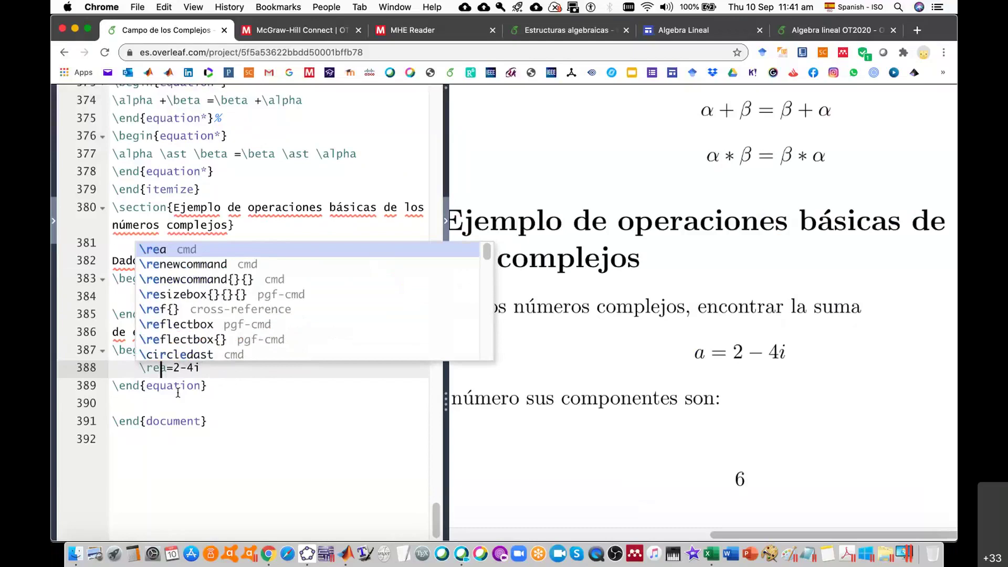
key(BackSpace)
key(BackSpace)
text(Re()
key(Right)
text())
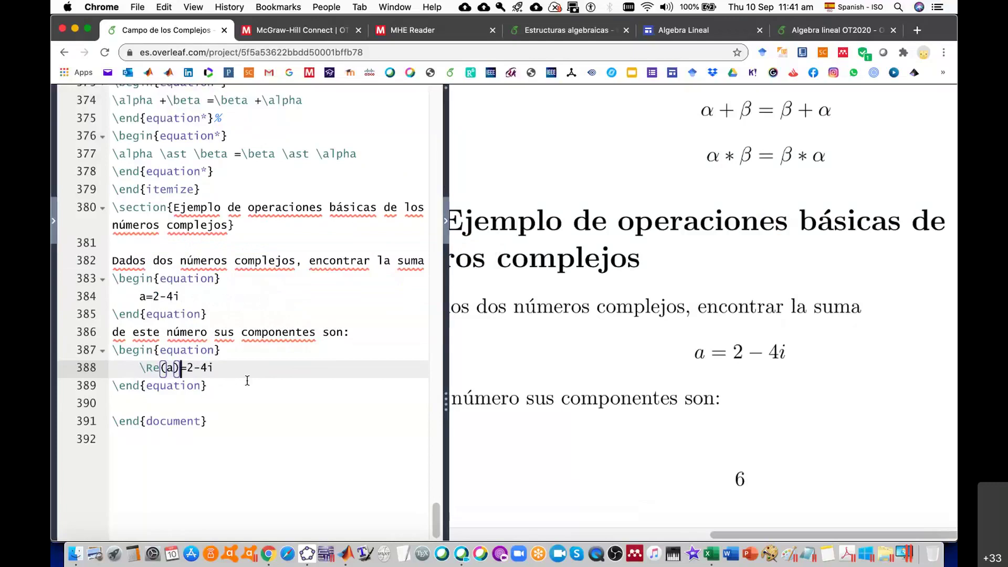
click(221, 370)
key(BackSpace)
key(BackSpace)
key(BackSpace)
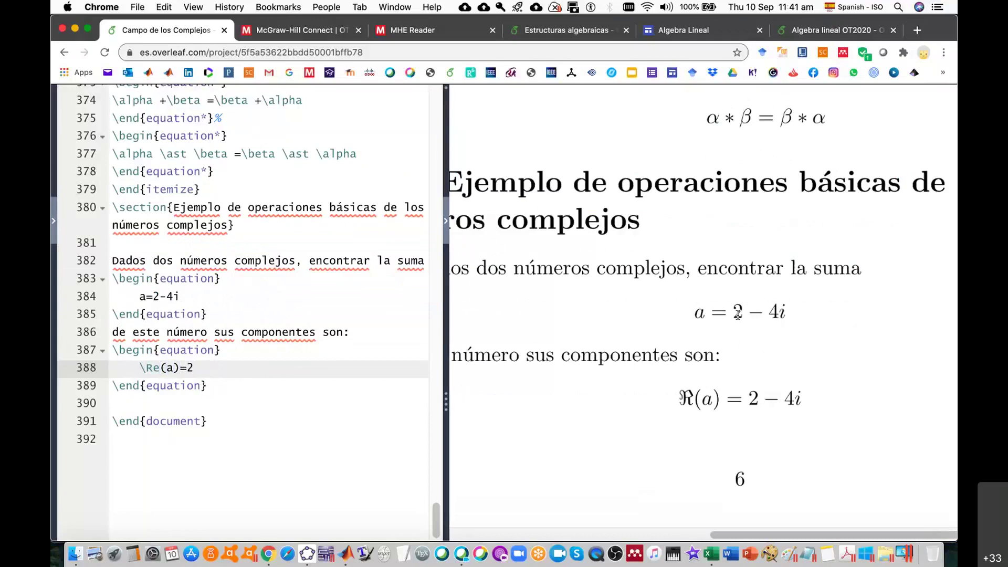
Duplicate the \Re(a)=2 equation block directly below itself.
drag(210, 386, 100, 352)
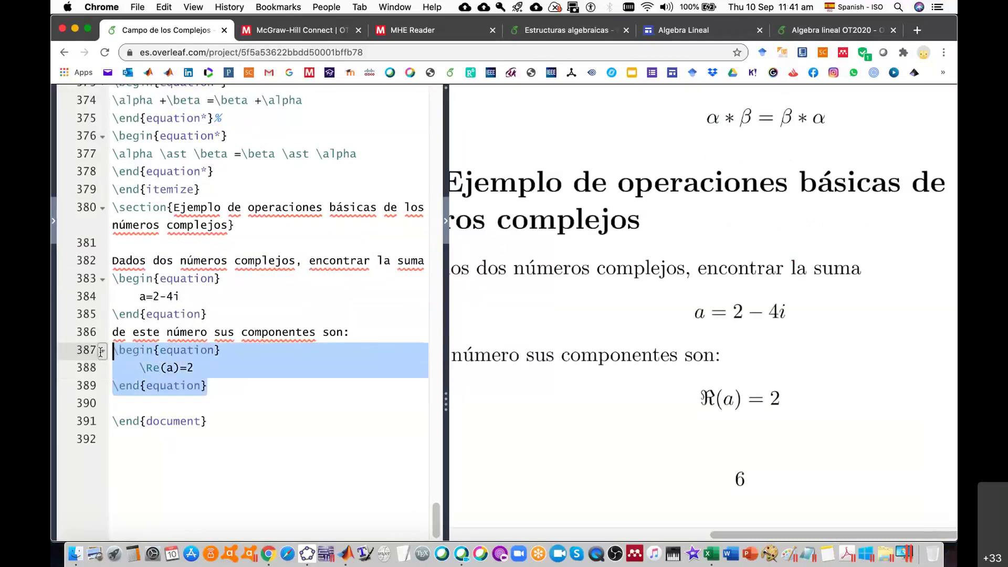
key(super+c)
click(223, 387)
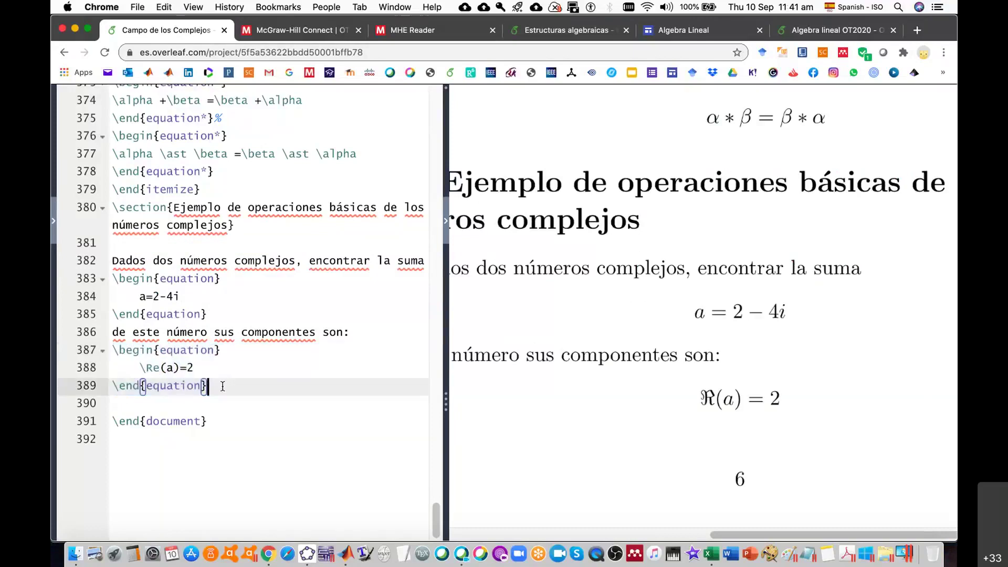
key(Return)
key(super+v)
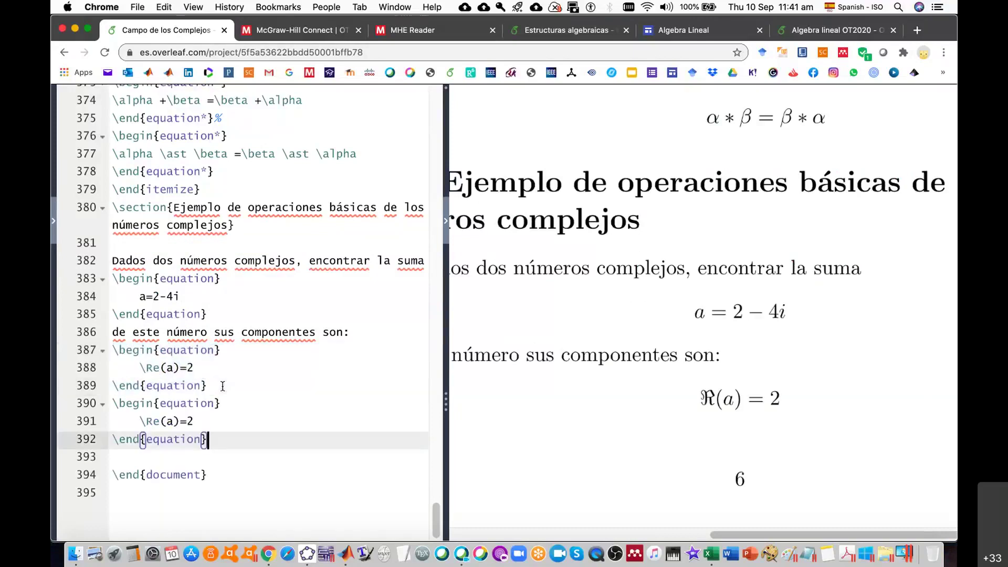
Change the duplicated equation's content to \Im(a)=-4 for the imaginary part.
click(164, 420)
key(BackSpace)
key(BackSpace)
text(Im)
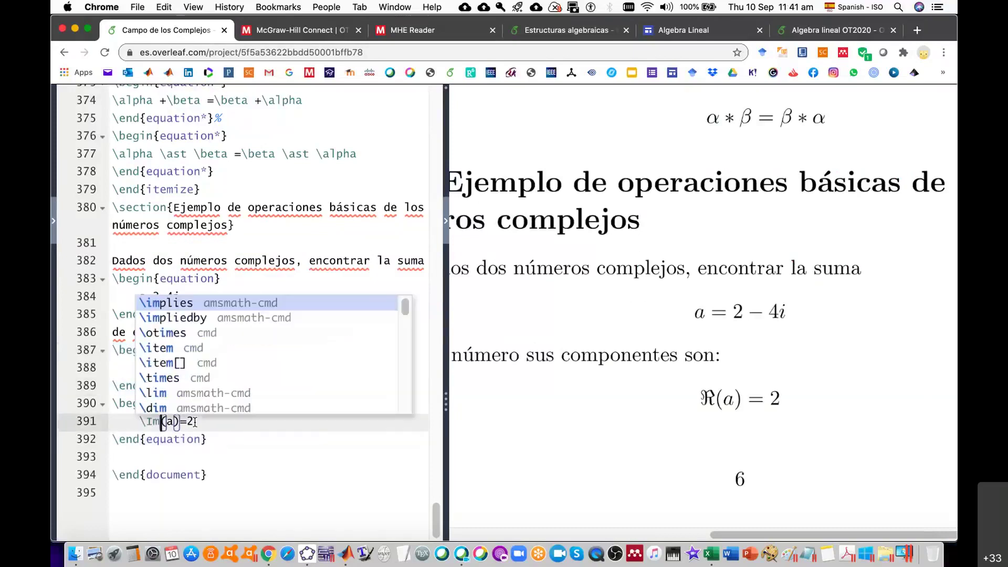
click(205, 422)
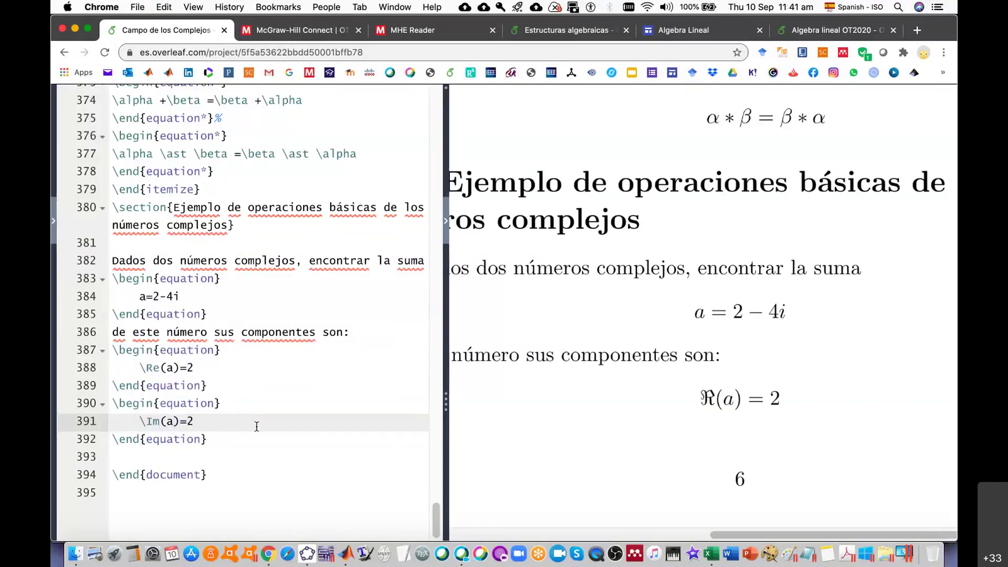
key(BackSpace)
text(-4)
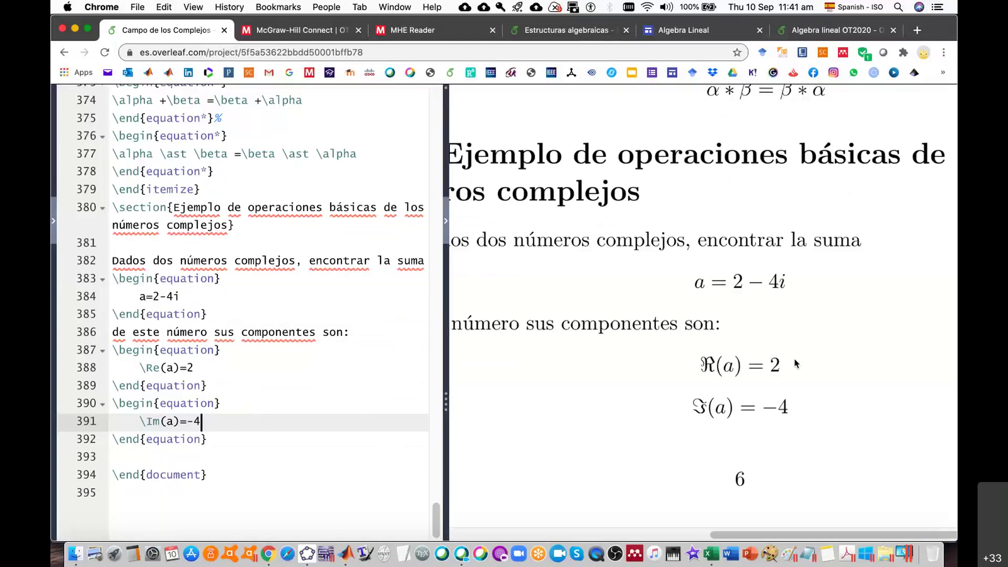
Switch to GeoGebra Classic and plot a point at (2, -4) for the complex number a.
click(308, 555)
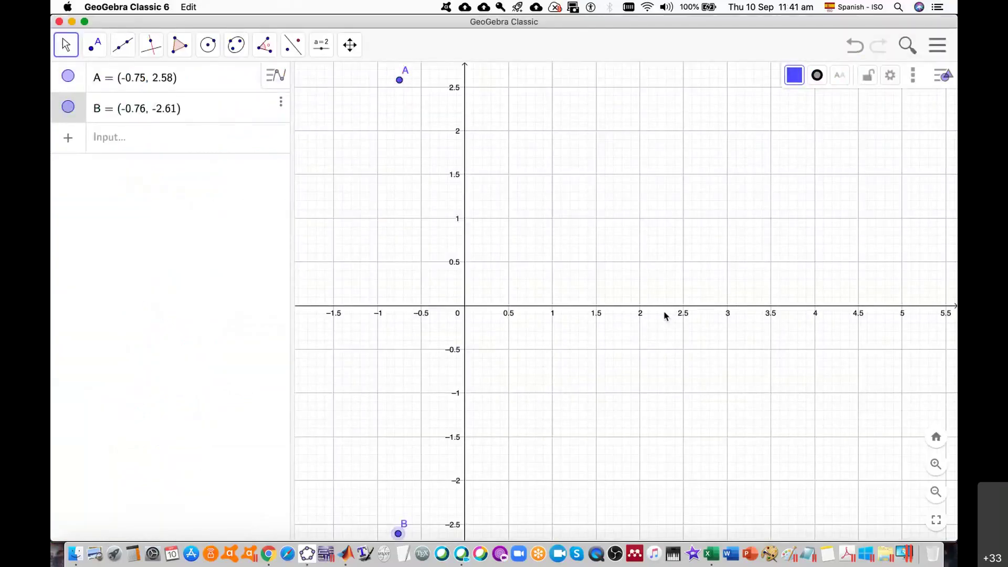
scroll(664, 315, down, 3)
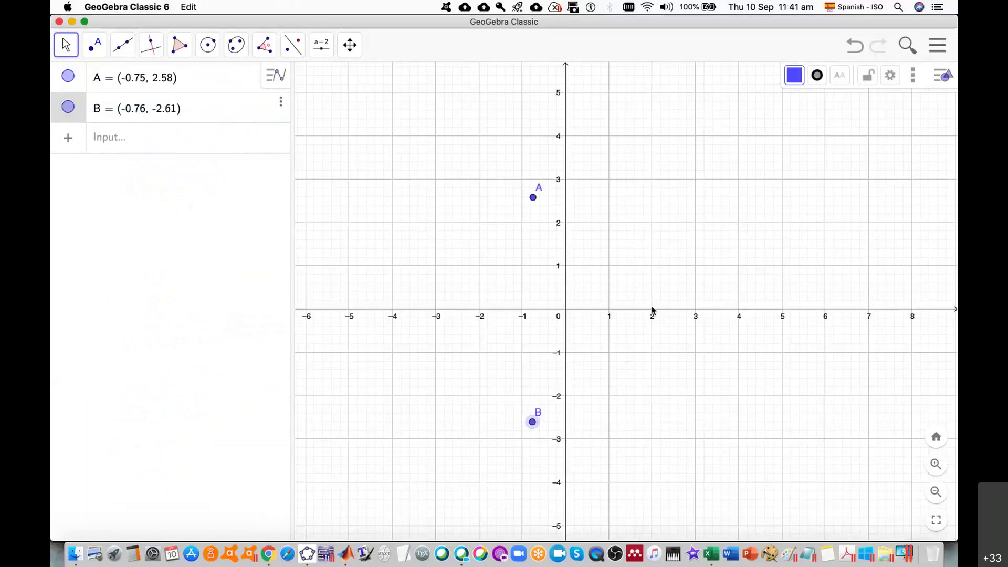
click(653, 485)
click(95, 44)
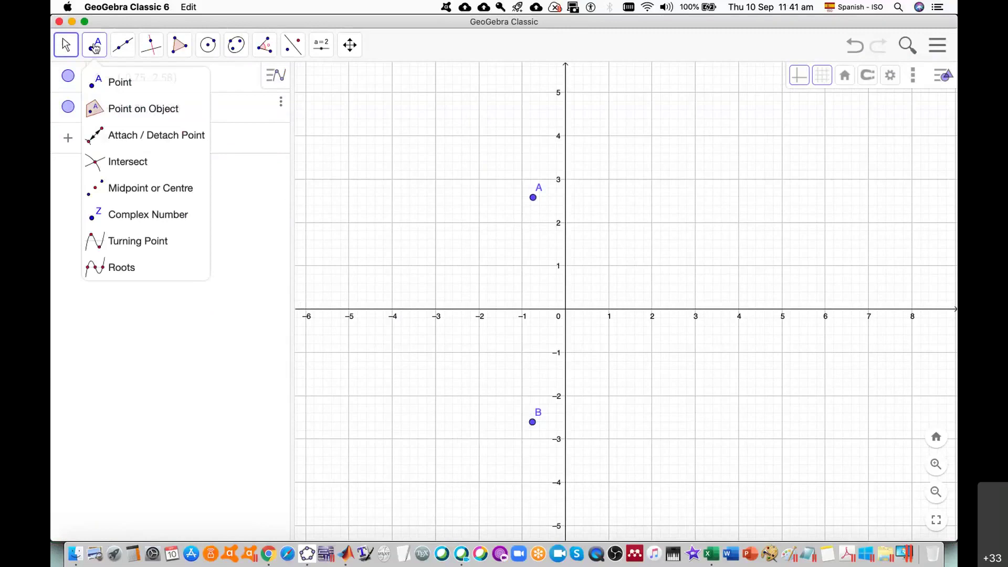
click(653, 482)
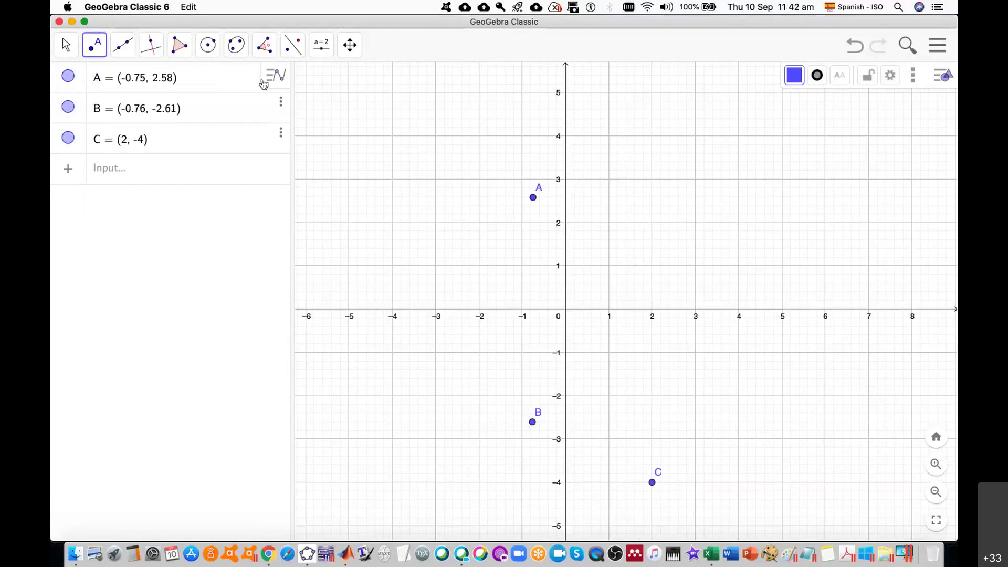
Draw a segment from the origin to the point at (2, -4).
click(296, 51)
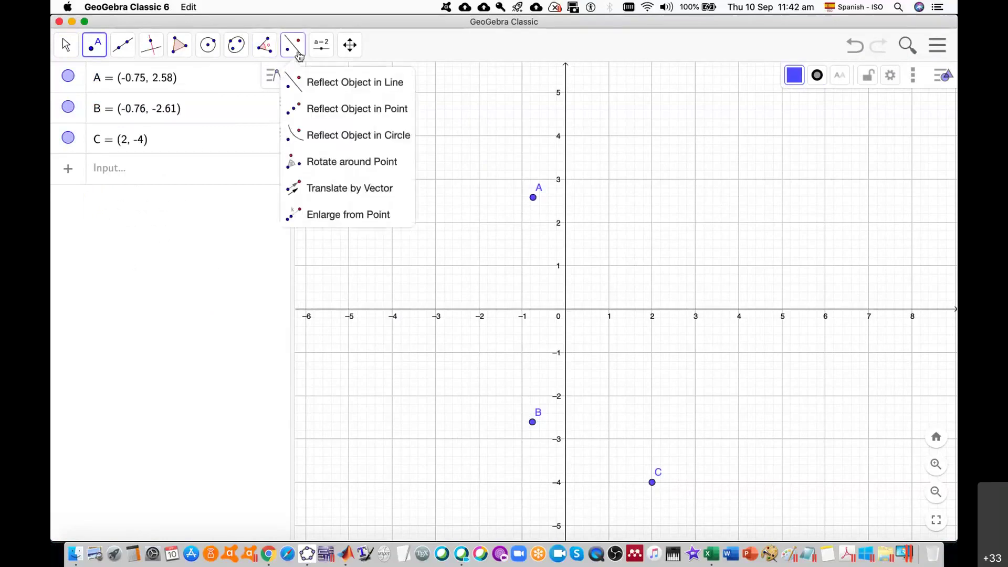
click(321, 47)
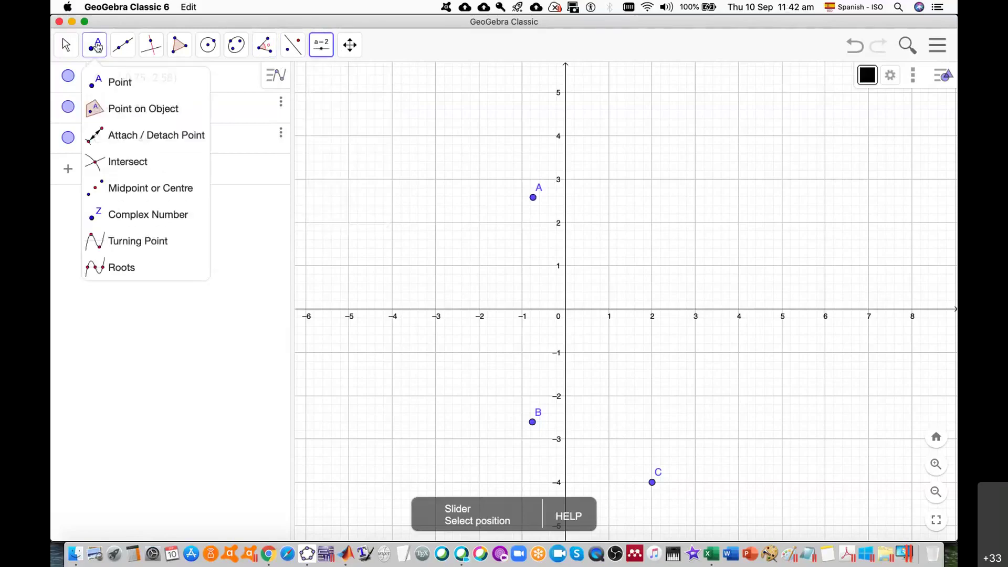
mouse_move(121, 48)
click(157, 112)
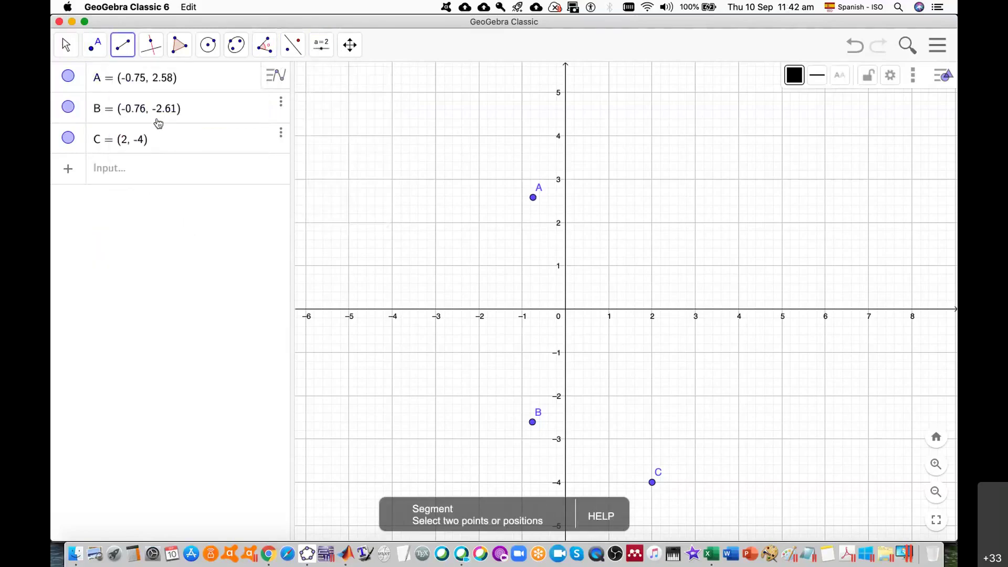
click(565, 309)
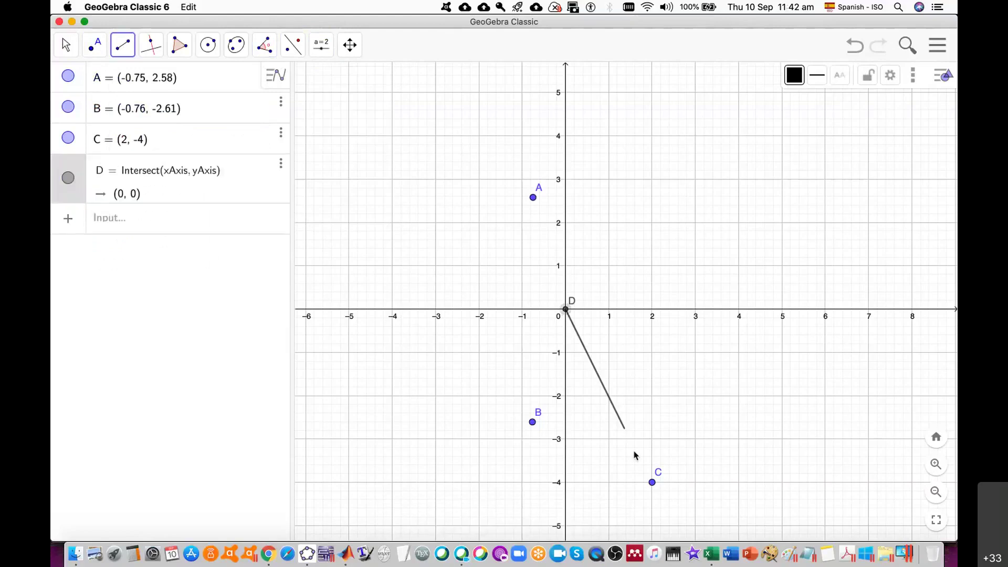
click(653, 482)
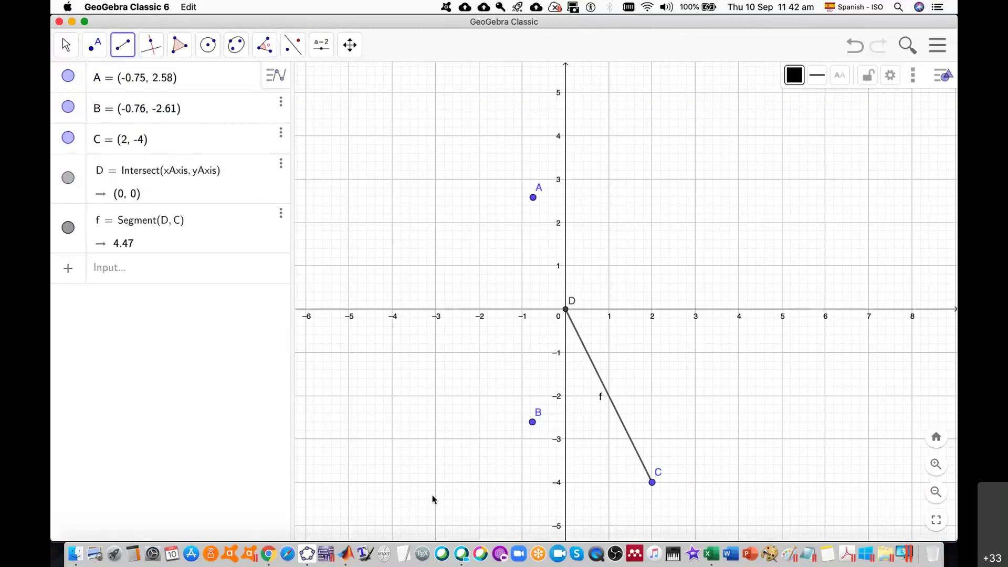
Switch back to Overleaf and duplicate the block from the a=2-4i equation through the \Im(a)=-4 equation directly below itself.
click(269, 555)
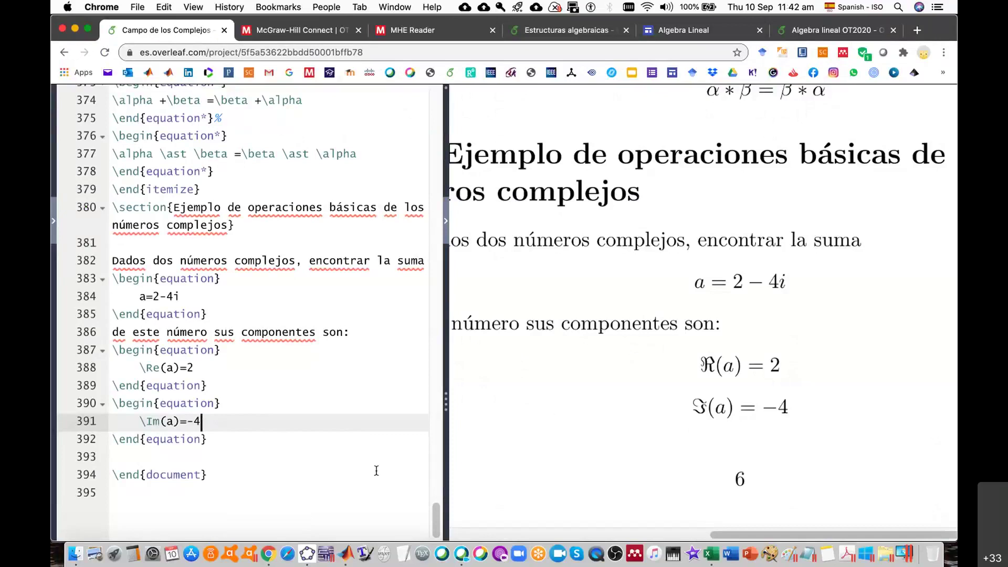
click(249, 439)
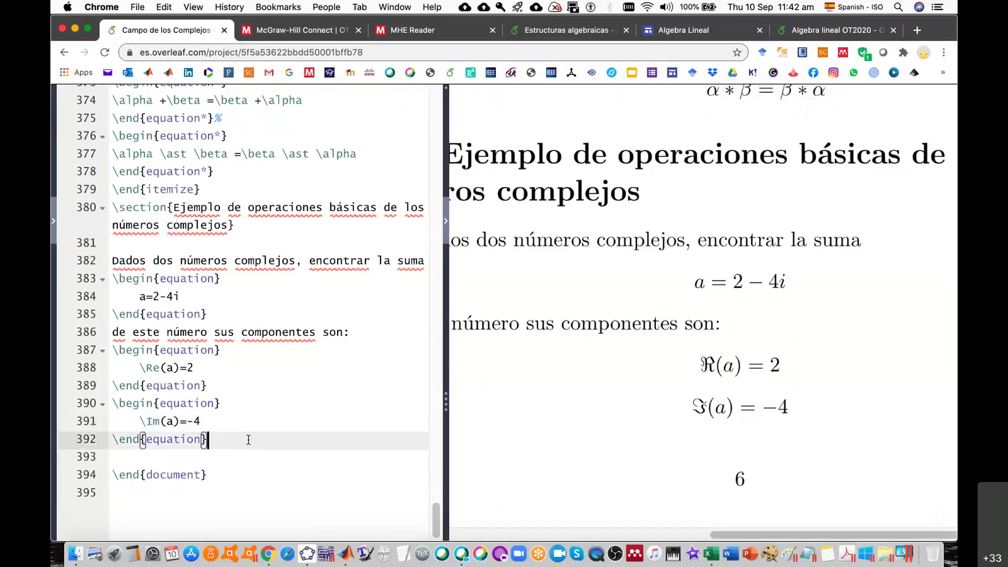
key(Return)
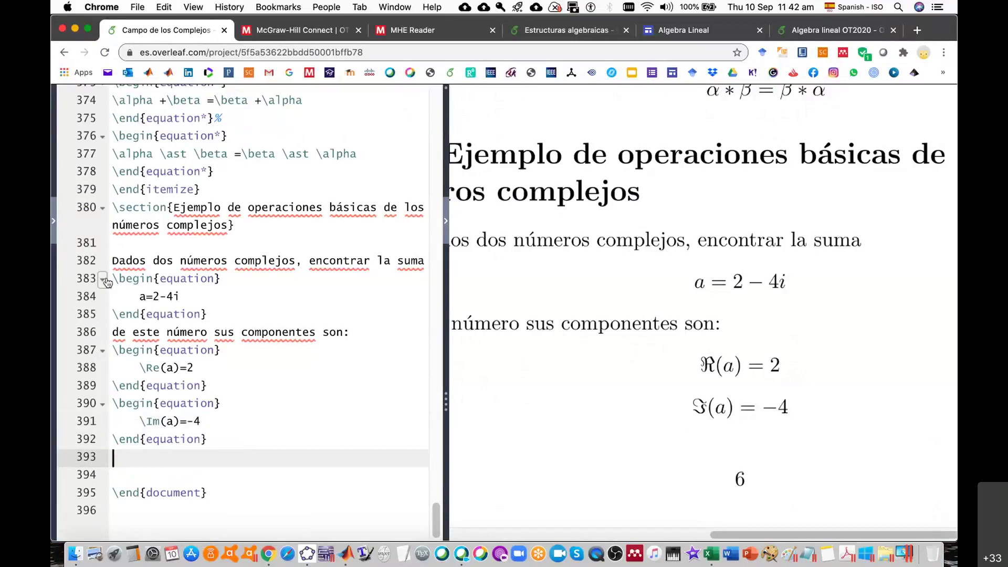
drag(113, 279, 240, 431)
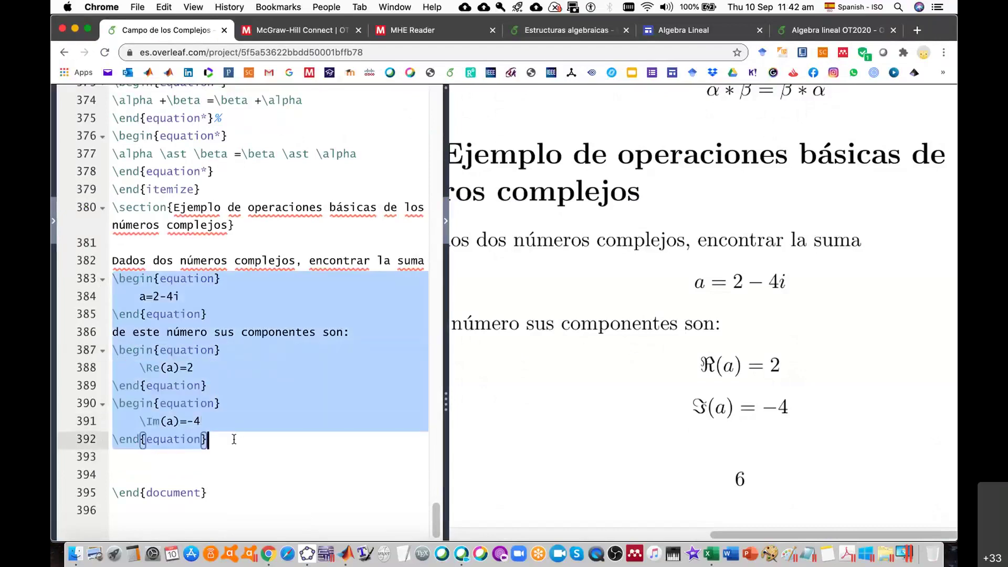
key(ctrl+c)
click(234, 439)
key(Return)
key(ctrl+v)
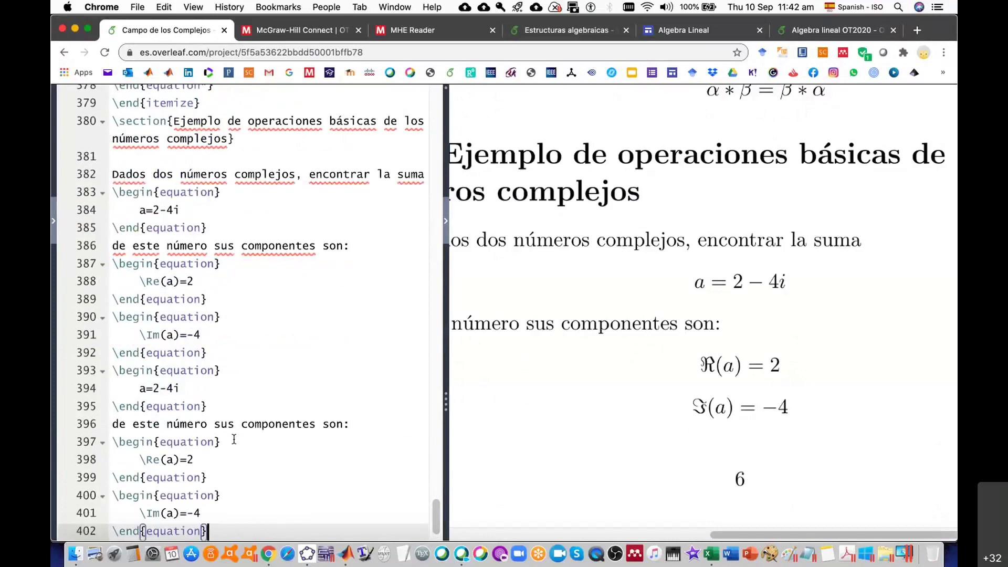
Change the duplicated a=2-4i equation's content to b=-4+6i.
click(147, 389)
key(BackSpace)
text(b)
key(Right)
key(Delete)
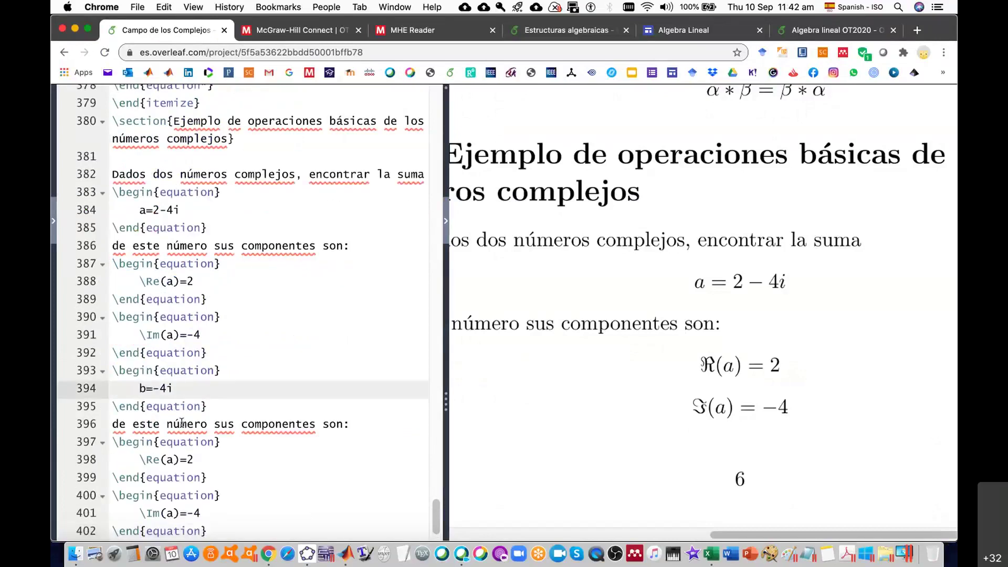
key(Right)
key(Right)
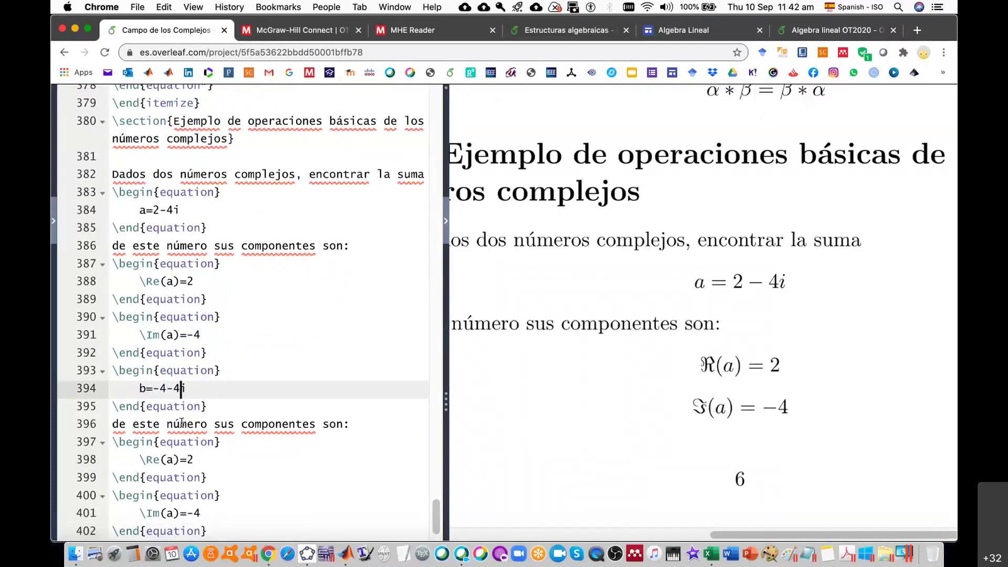
text(+6)
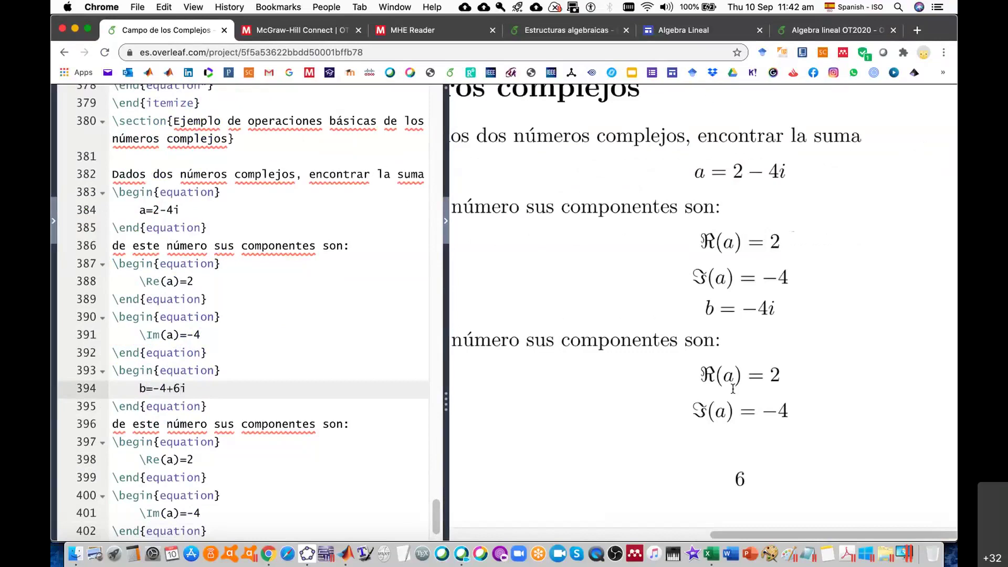
Insert the line "el segundo número complejo es" above the b=-4+6i equation and check the compiled preview.
click(247, 353)
key(Return)
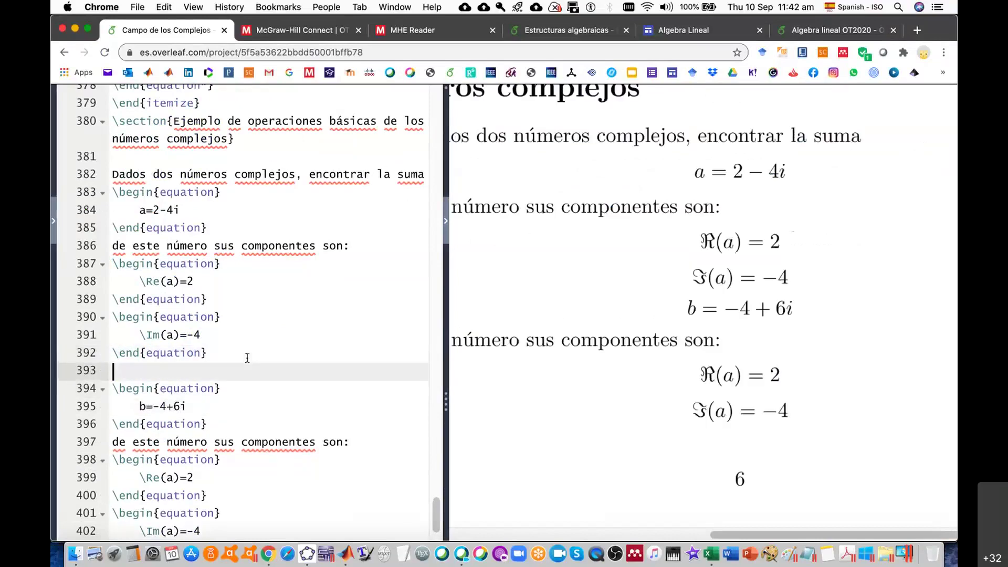
text(el segundo n)
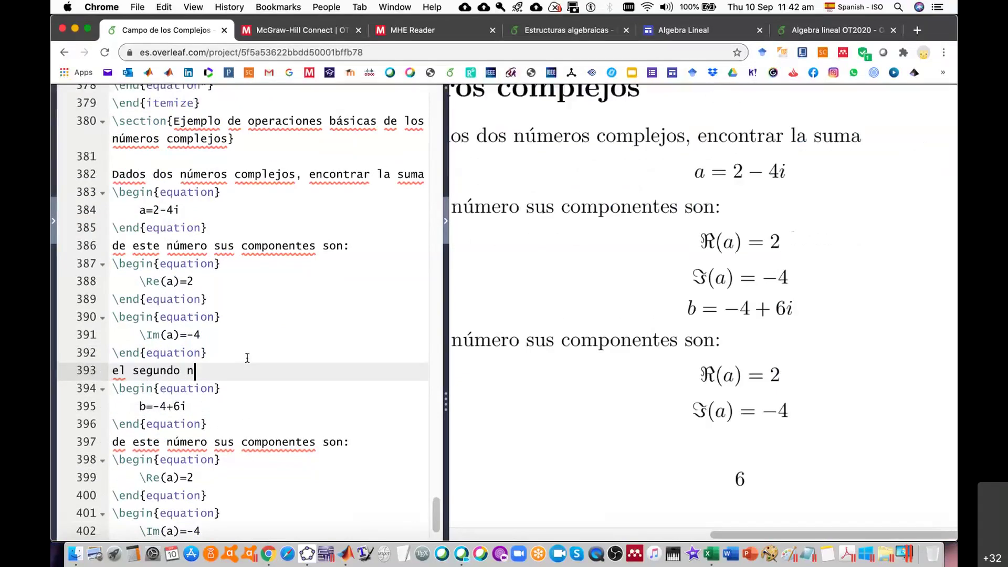
text(úmero complejo es)
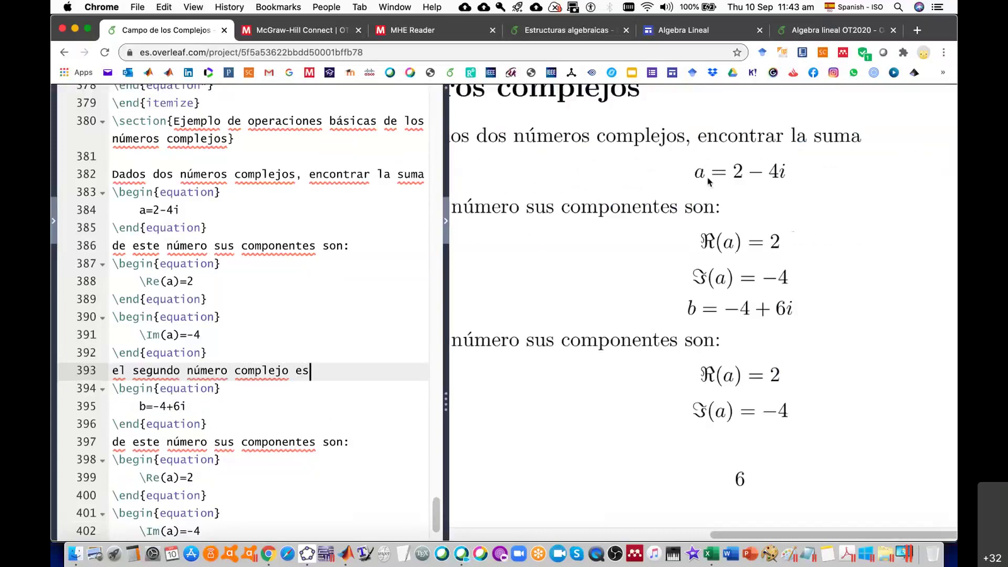
scroll(691, 326, up, 3)
scroll(710, 396, down, 5)
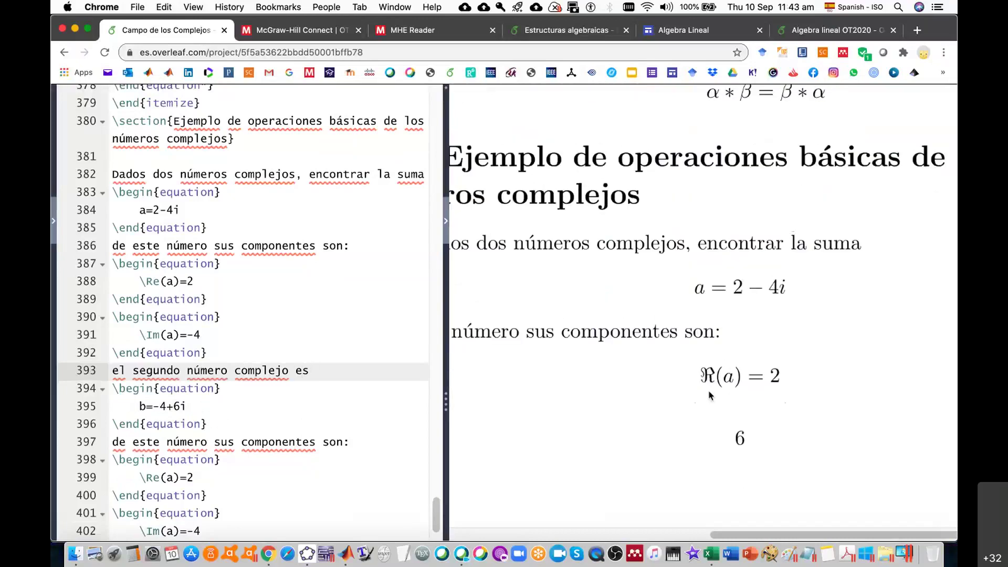
scroll(710, 396, down, 4)
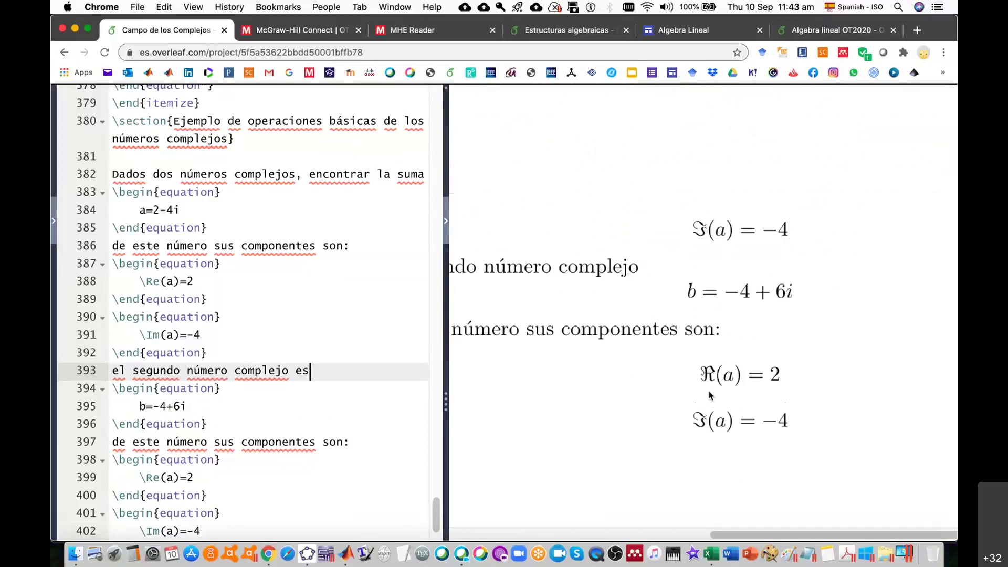
scroll(710, 396, down, 2)
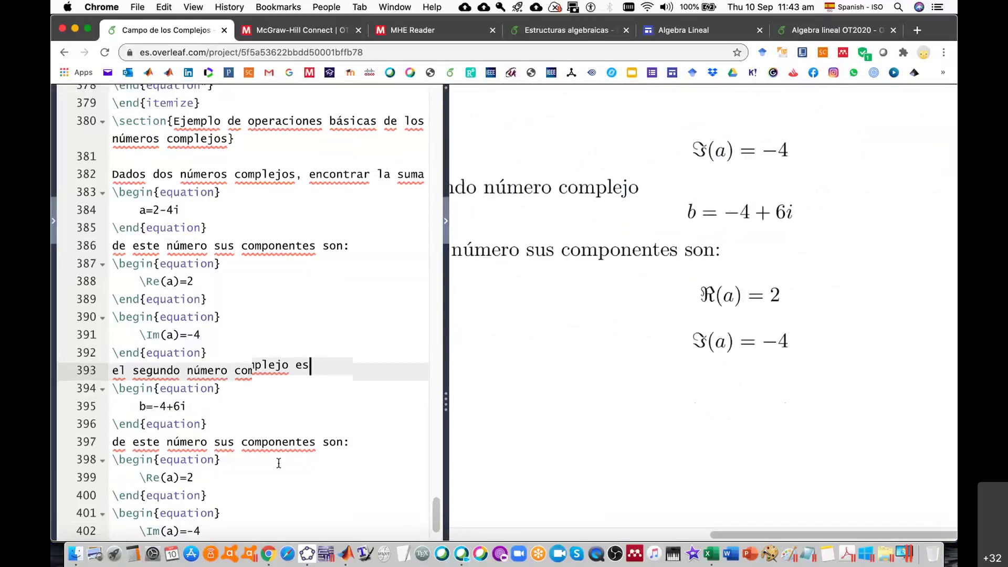
Change the component equations below b=-4+6i to \Re(a)=-4 and \Im(a)=6.
scroll(252, 420, down, 3)
click(229, 373)
key(BackSpace)
text(-4)
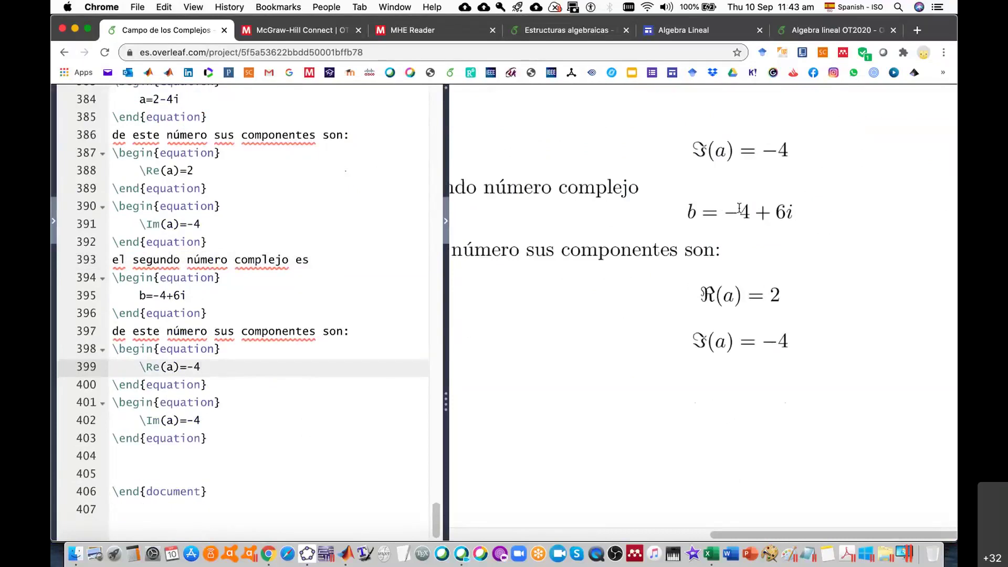
click(237, 417)
key(BackSpace)
key(BackSpace)
text(6)
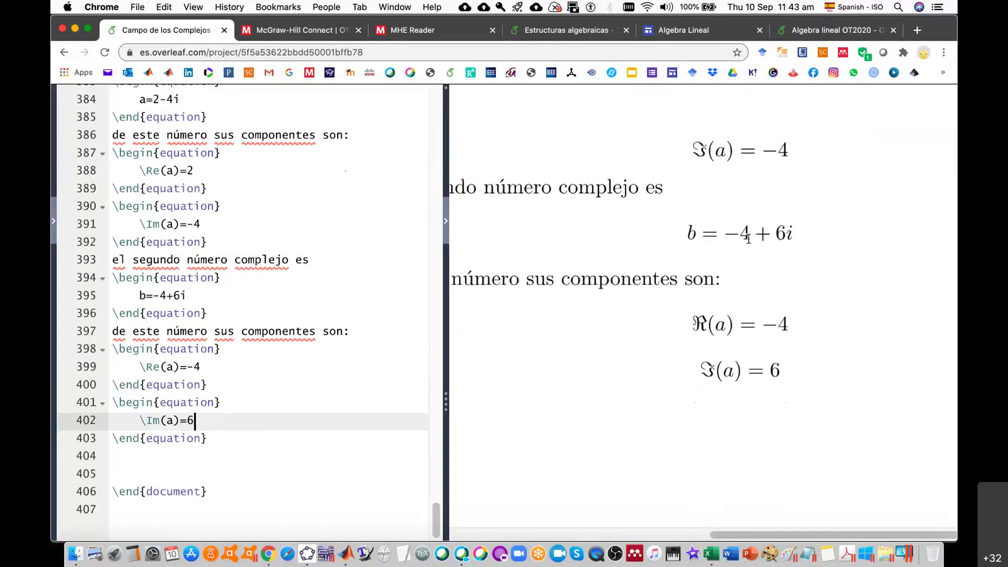
Switch to the GeoGebra Classic graph.
click(306, 561)
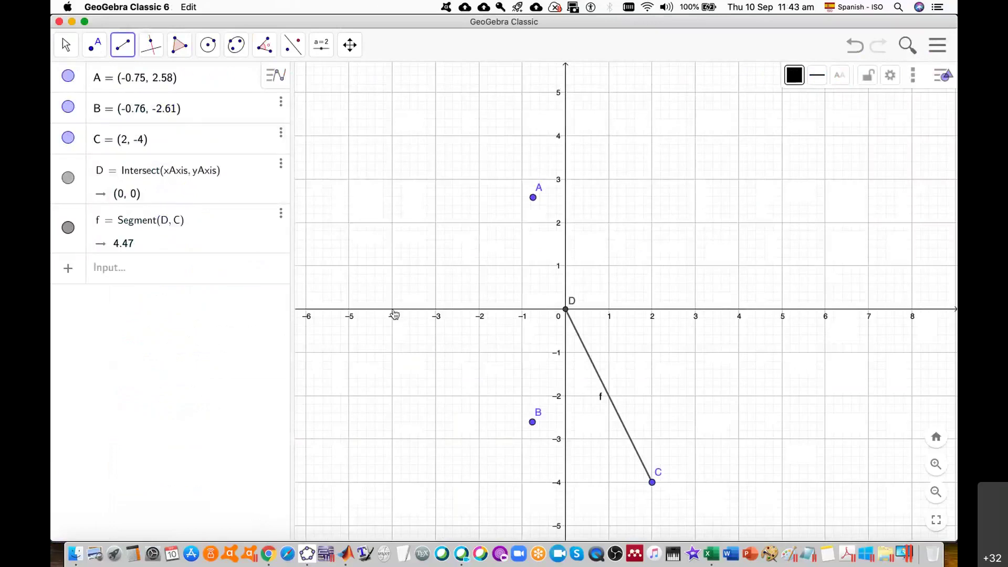
click(459, 278)
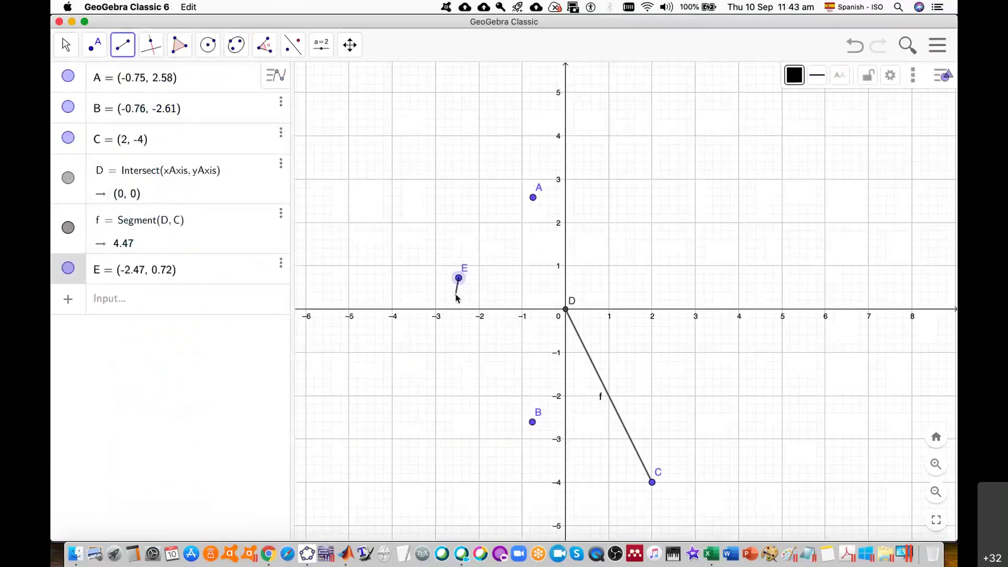
click(456, 295)
key(Escape)
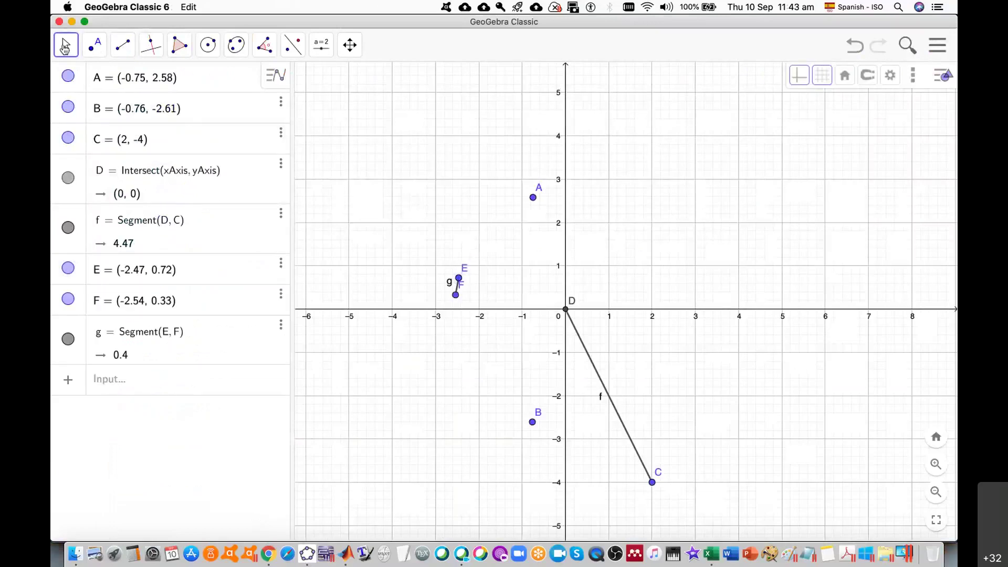
click(457, 294)
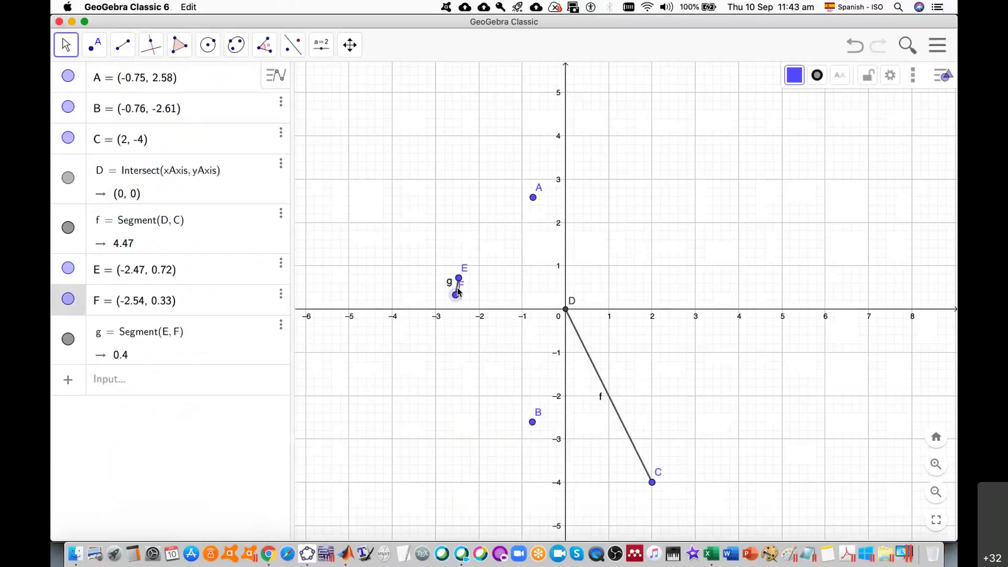
key(Delete)
click(459, 279)
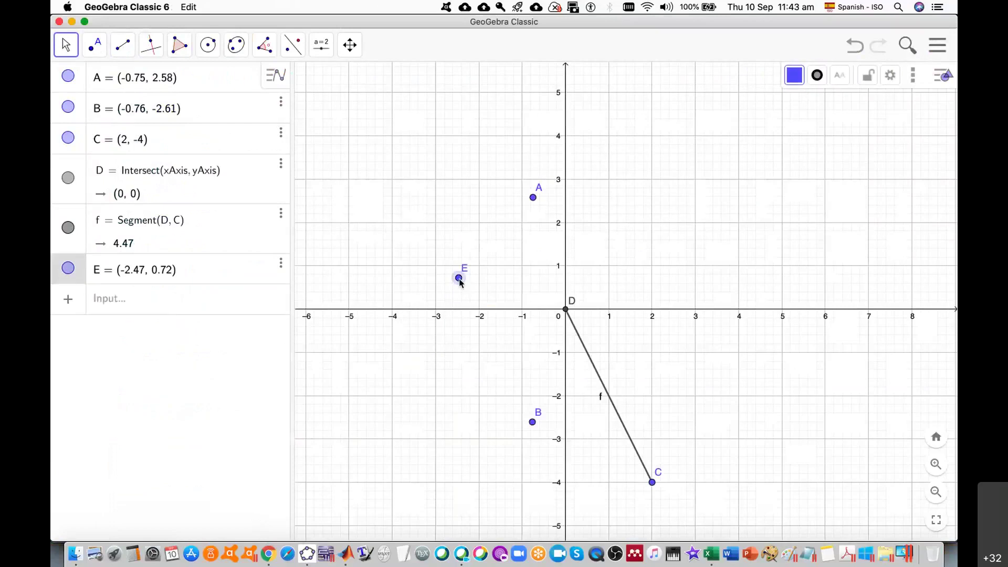
key(Delete)
Plot a point at (-4, 6) for the complex number b.
drag(387, 156, 385, 186)
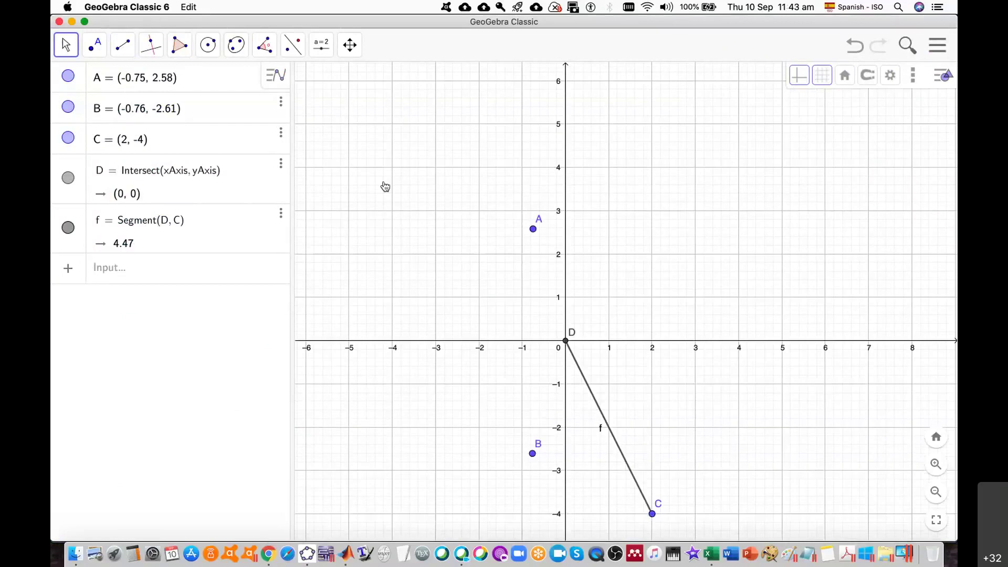
click(145, 162)
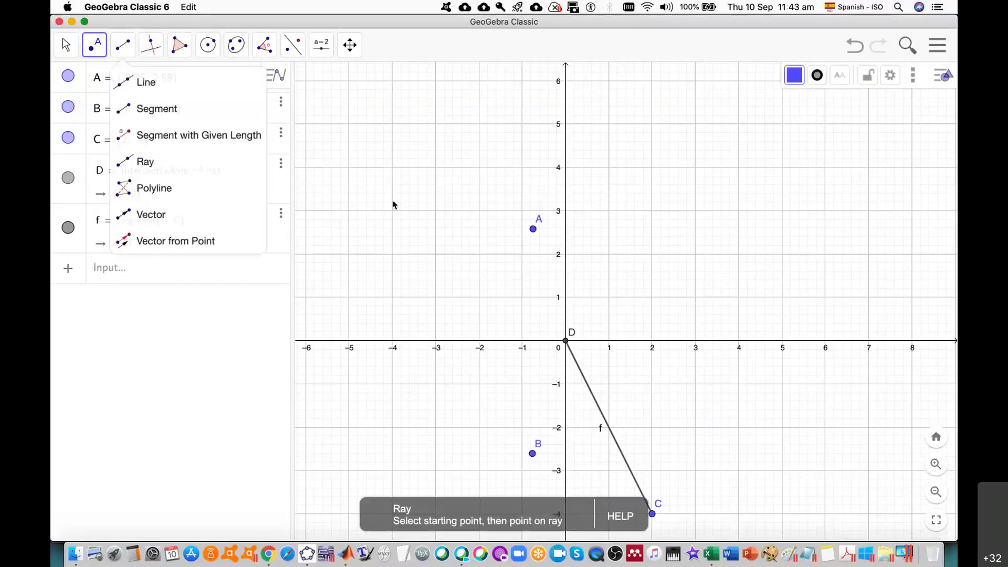
click(391, 82)
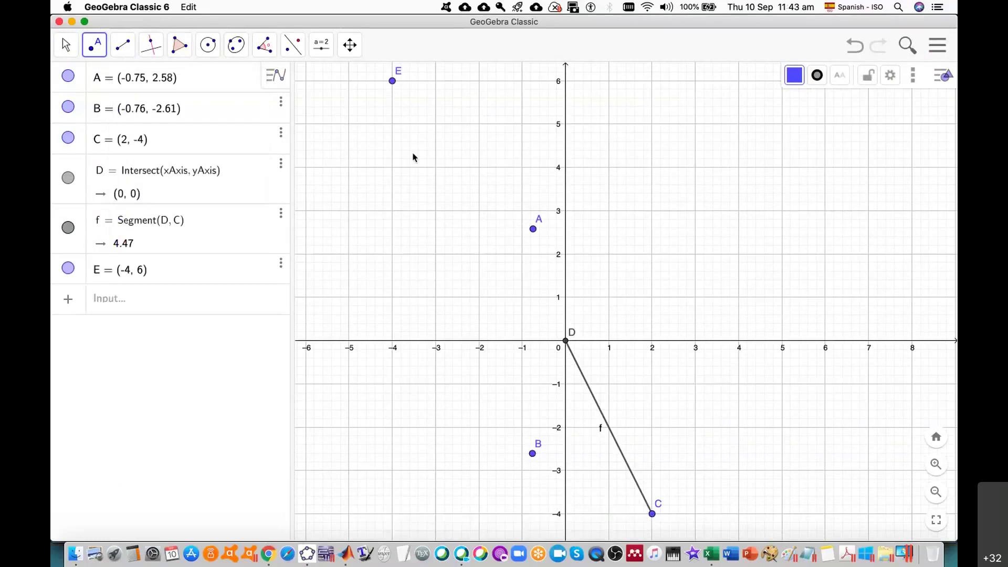
Draw a segment from the origin point D to point E at (-4, 6).
click(122, 45)
click(181, 110)
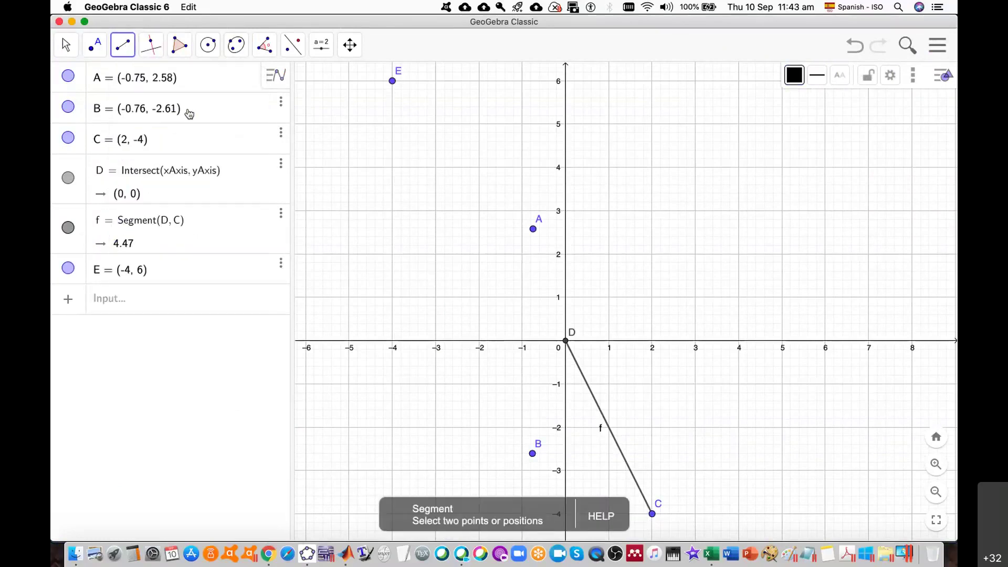
click(565, 341)
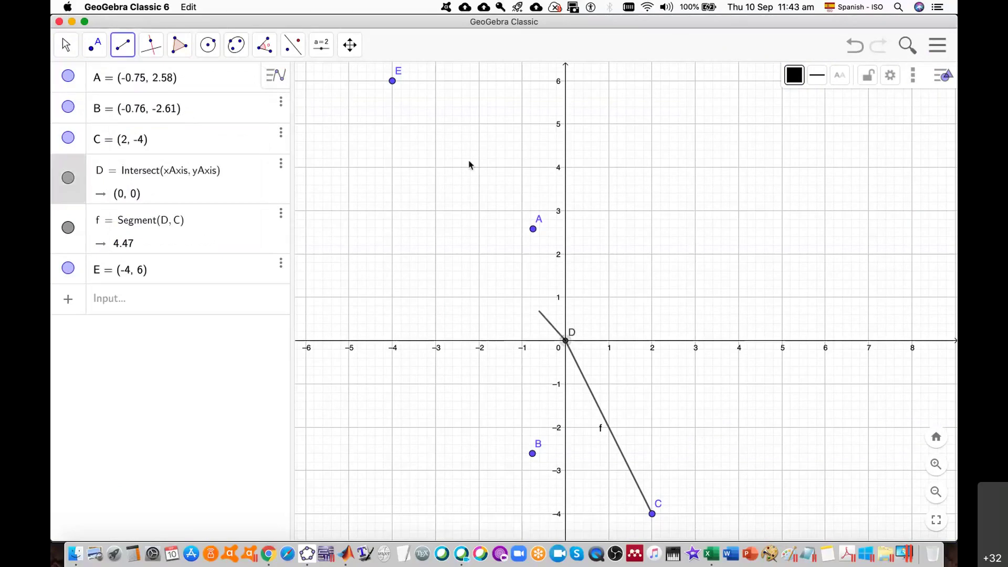
click(392, 81)
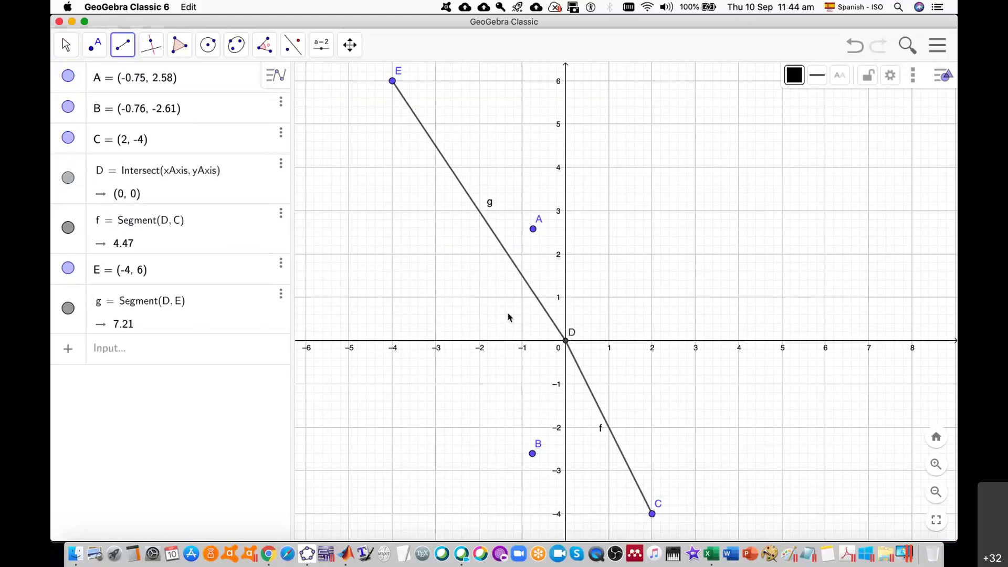
Switch to the Overleaf project and add the line "Para sumarlos, se realiza componente por componente:" below the \Im(a)=6 equation.
key(super+Tab)
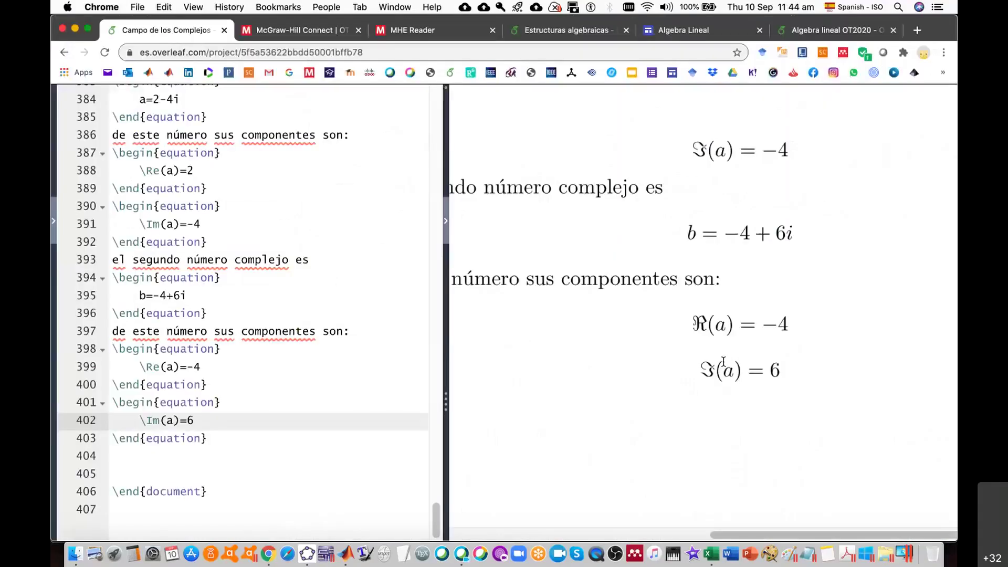
click(231, 440)
key(Return)
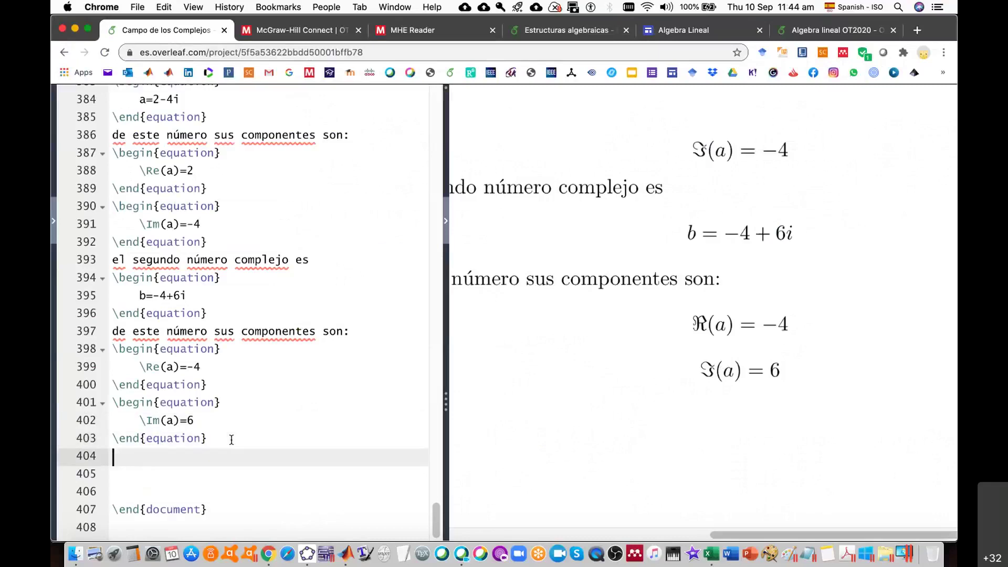
text(Par)
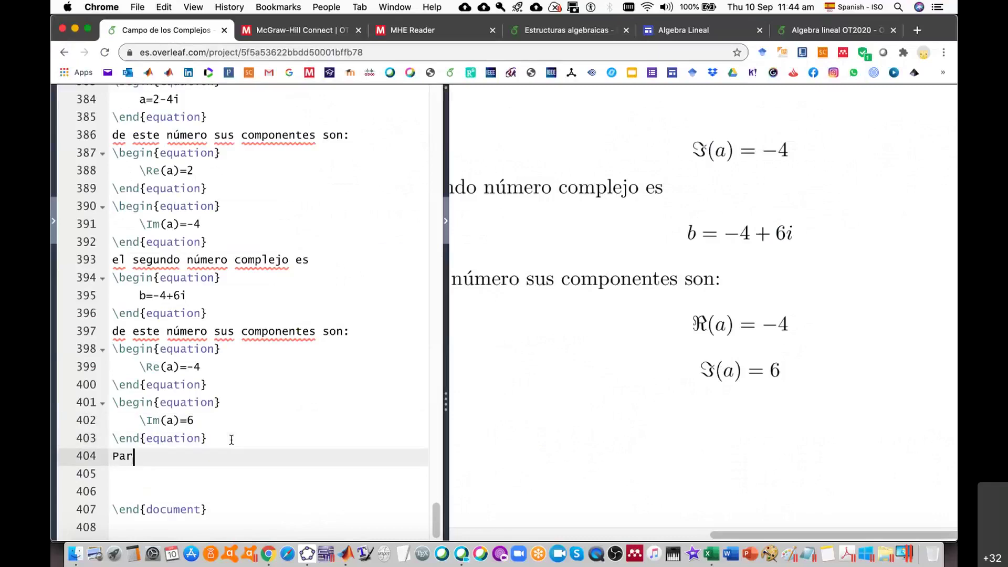
text(a sumarlos, se realiza compo)
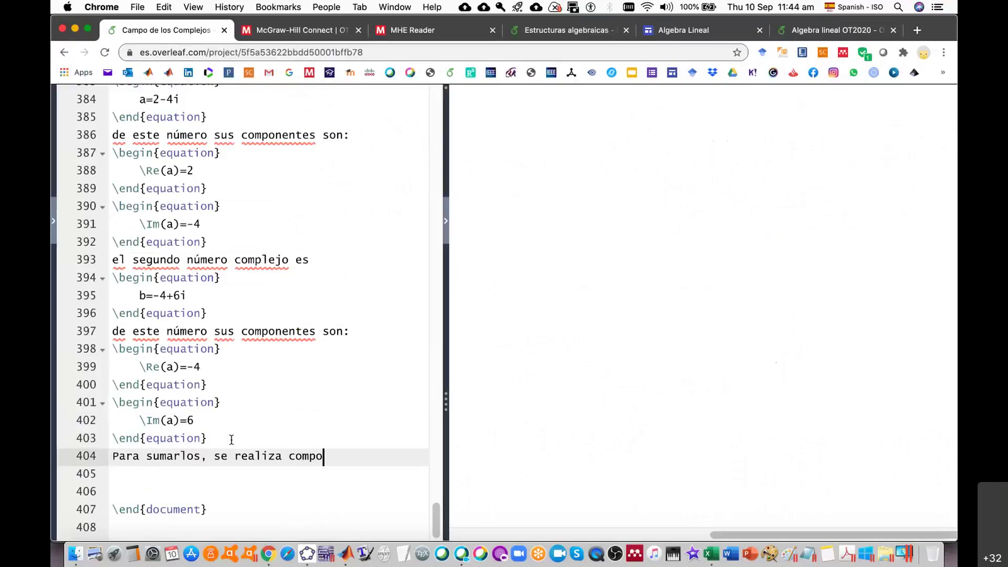
text(nente por co)
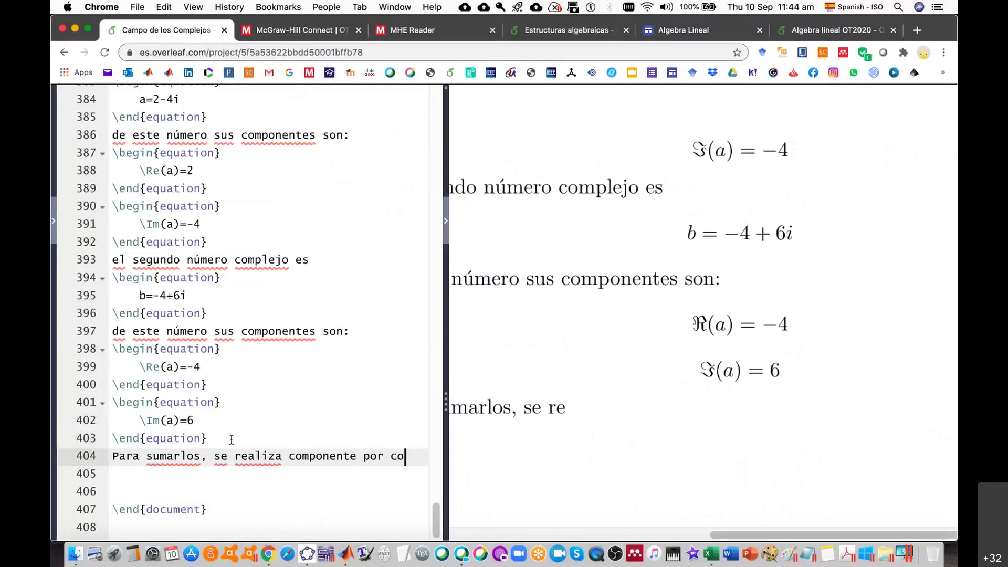
text(mpen)
key(BackSpace)
key(BackSpace)
key(BackSpace)
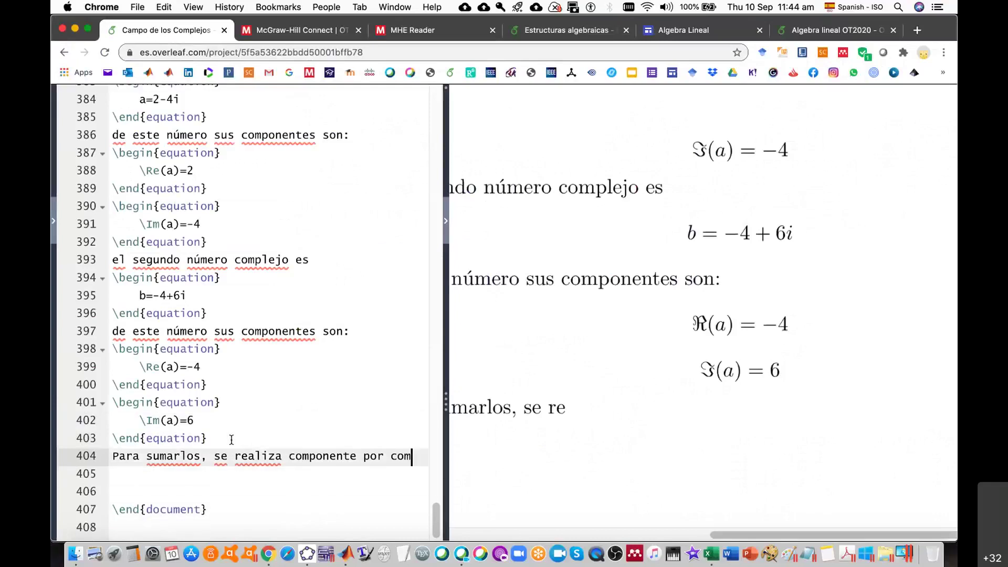
text(ponente:)
key(Return)
key(Return)
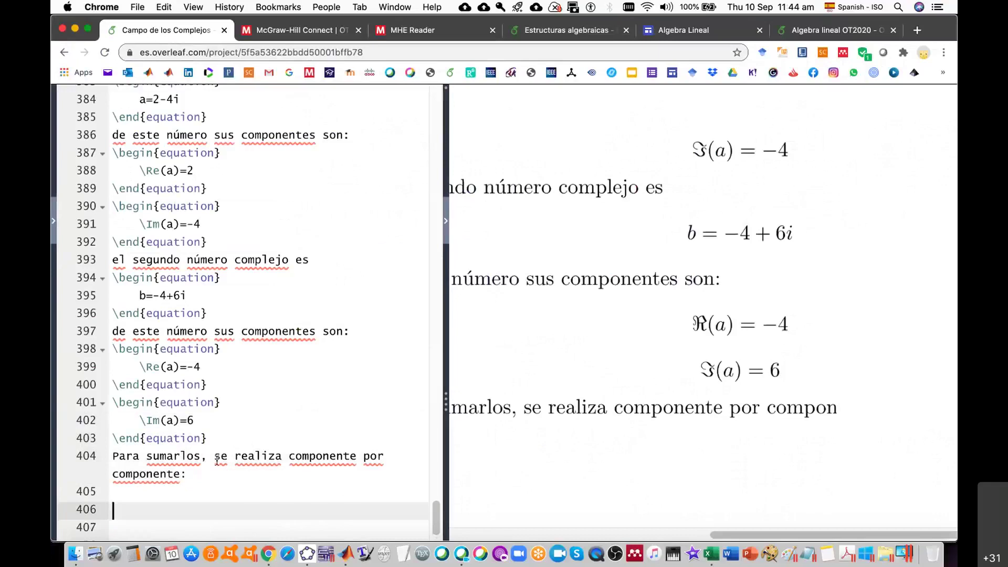
Copy the a=2-4i equation block to the line below the "Para sumarlos" sentence.
scroll(216, 461, up, 4)
click(212, 182)
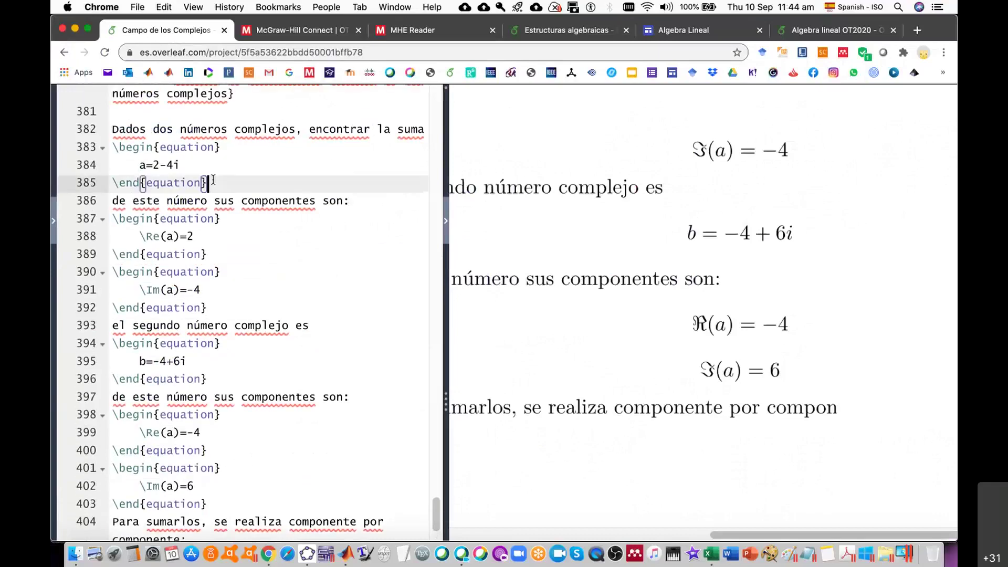
drag(213, 181, 112, 148)
key(cmd+c)
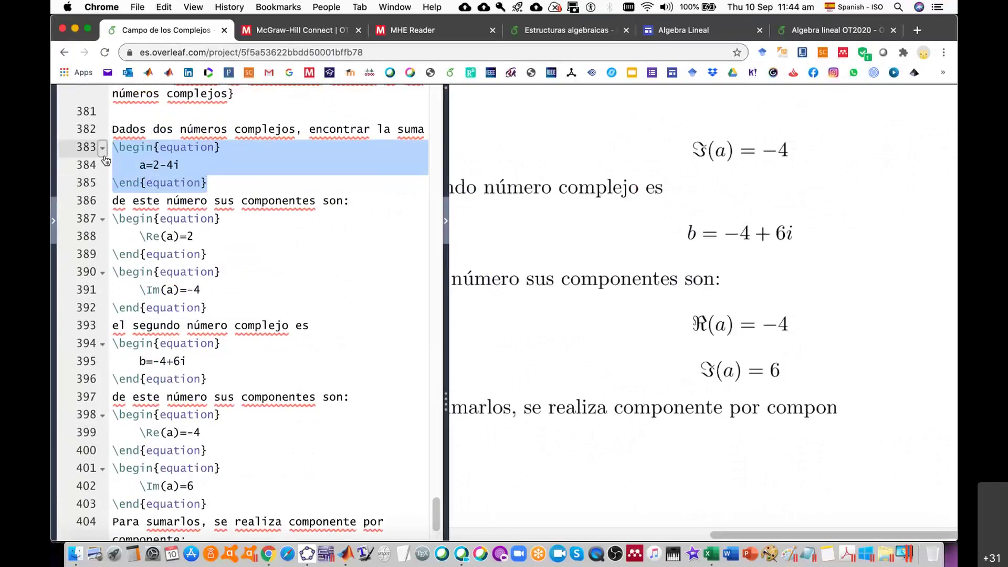
scroll(185, 365, down, 6)
click(185, 365)
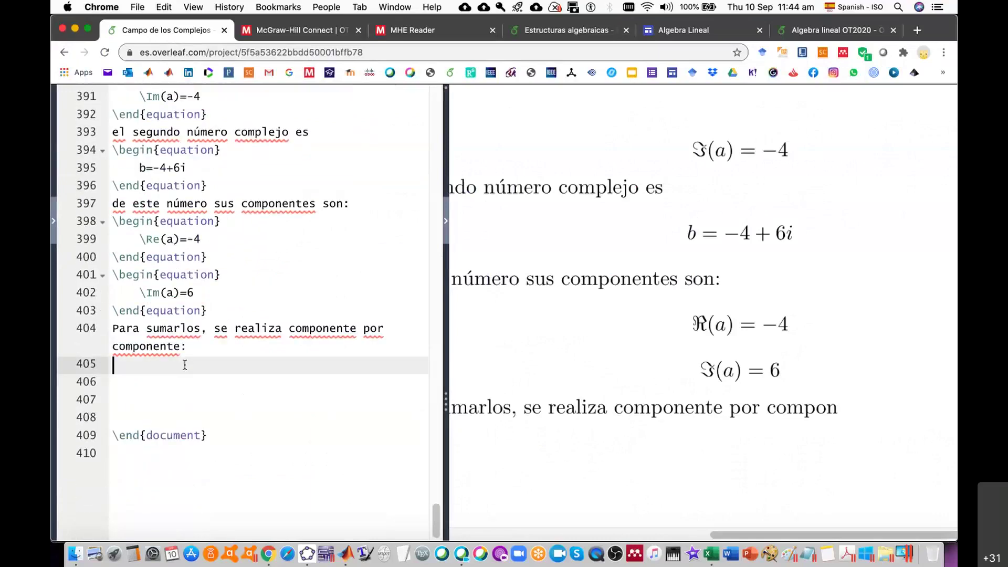
key(cmd+v)
Change the copied equation below the "Para sumarlos" sentence to a+b=(2-4)+(-4+6)i.
drag(146, 382, 189, 382)
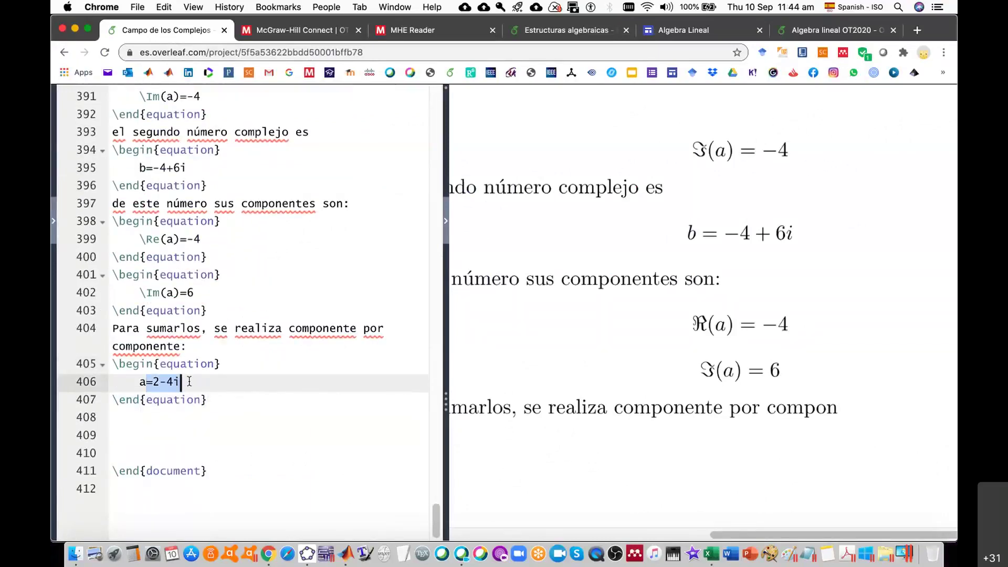
text(+b=)
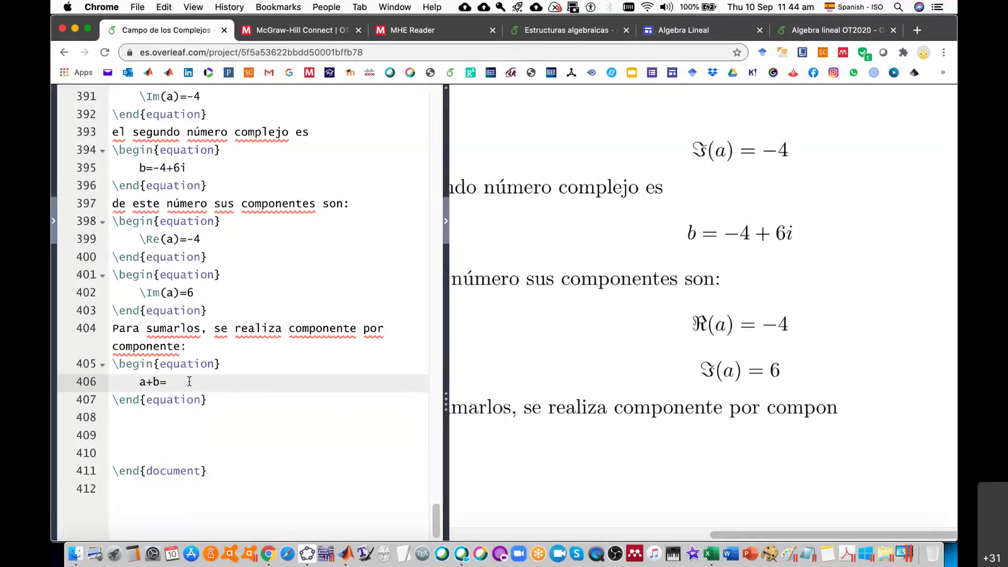
text(()
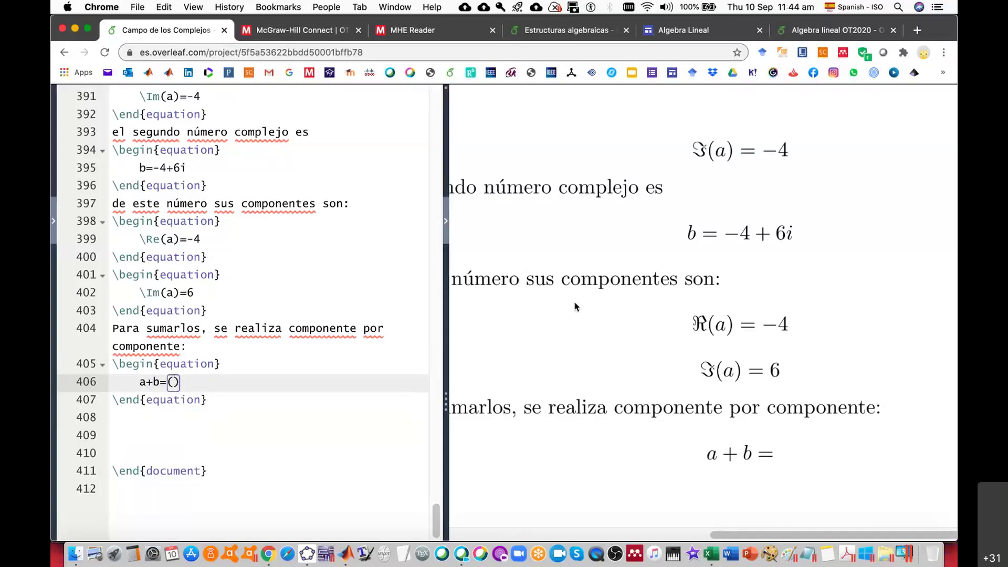
scroll(574, 301, up, 3)
scroll(575, 307, up, 10)
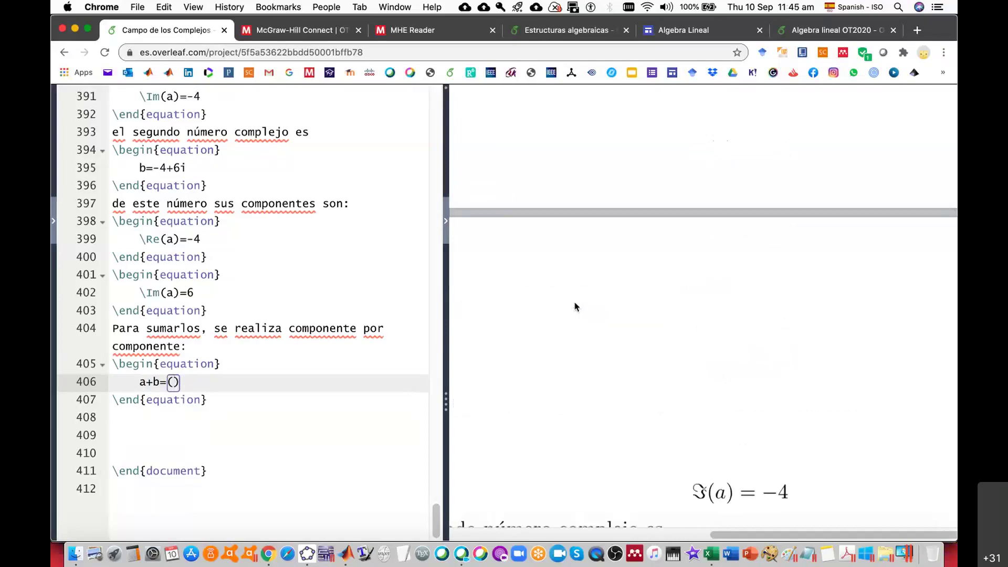
scroll(575, 307, down, 10)
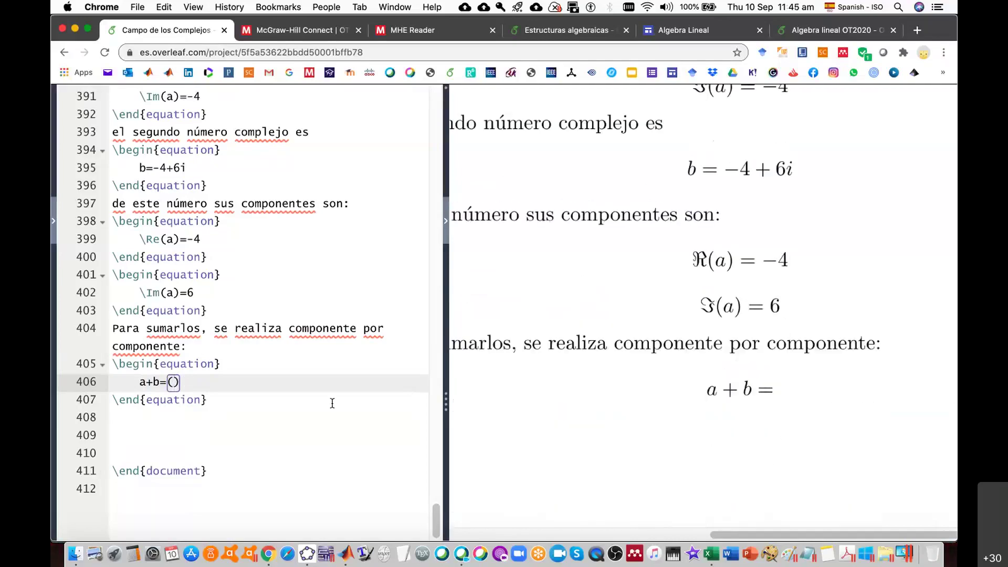
text(2-)
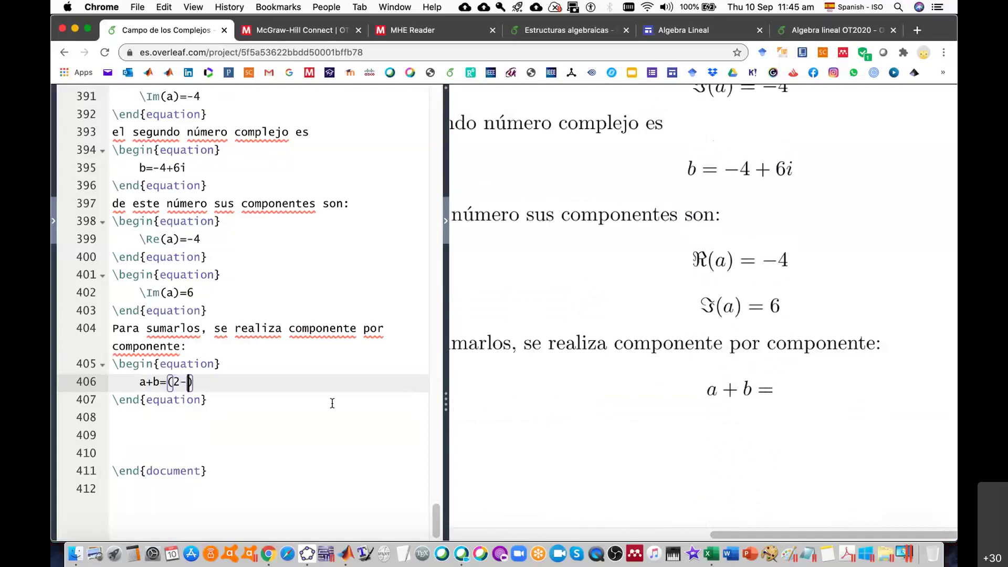
text(4)+)
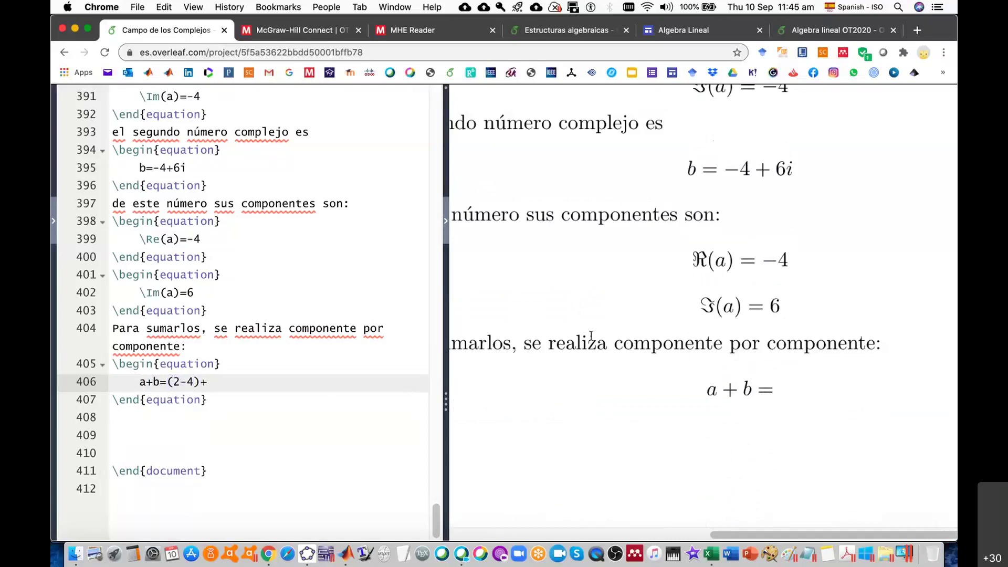
scroll(666, 310, up, 1)
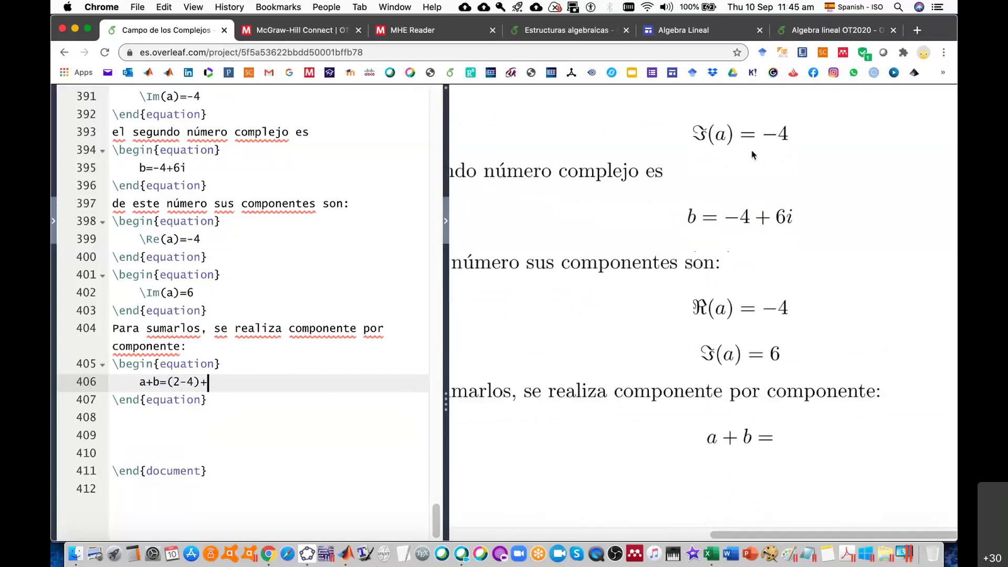
text(()
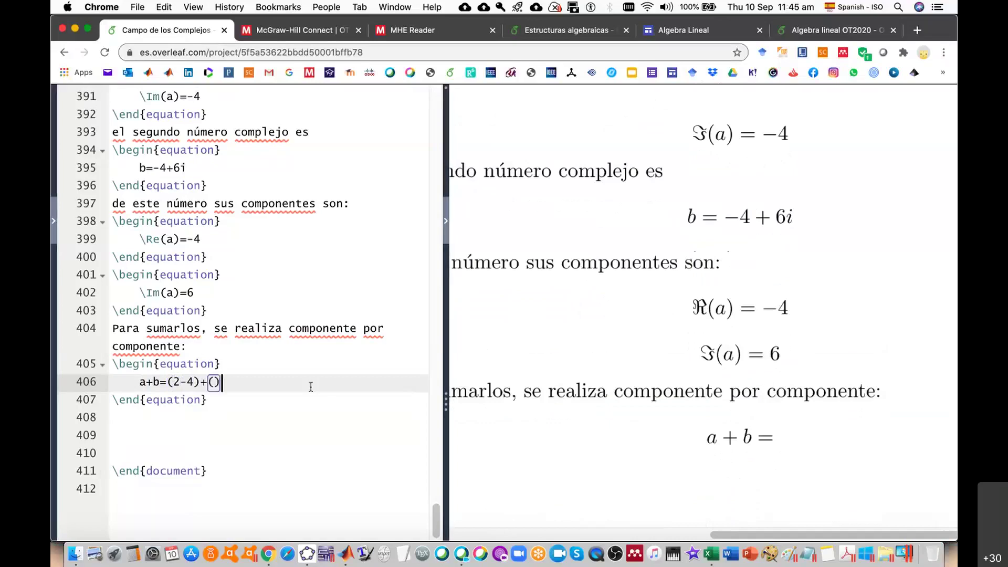
text(-4+6)
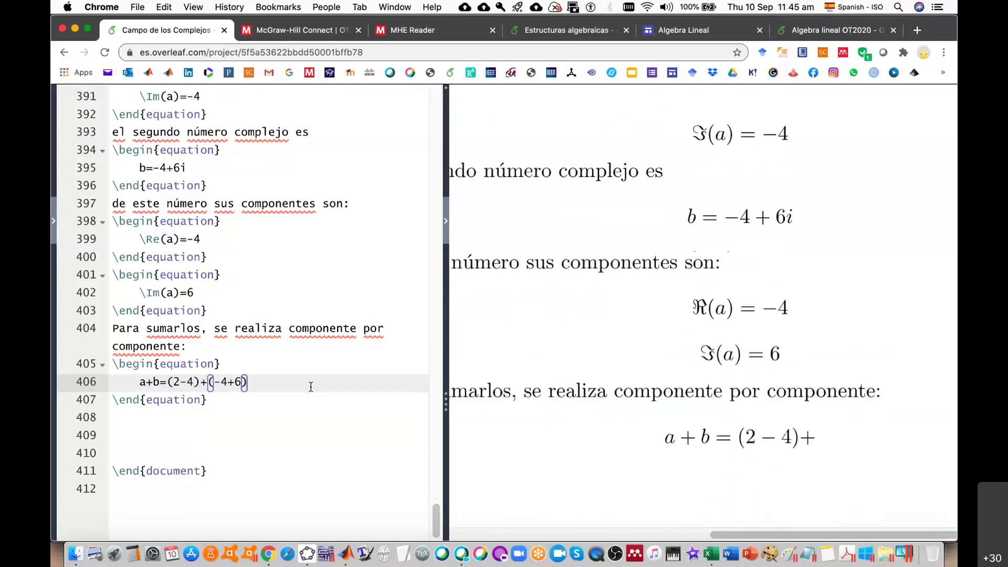
text()i)
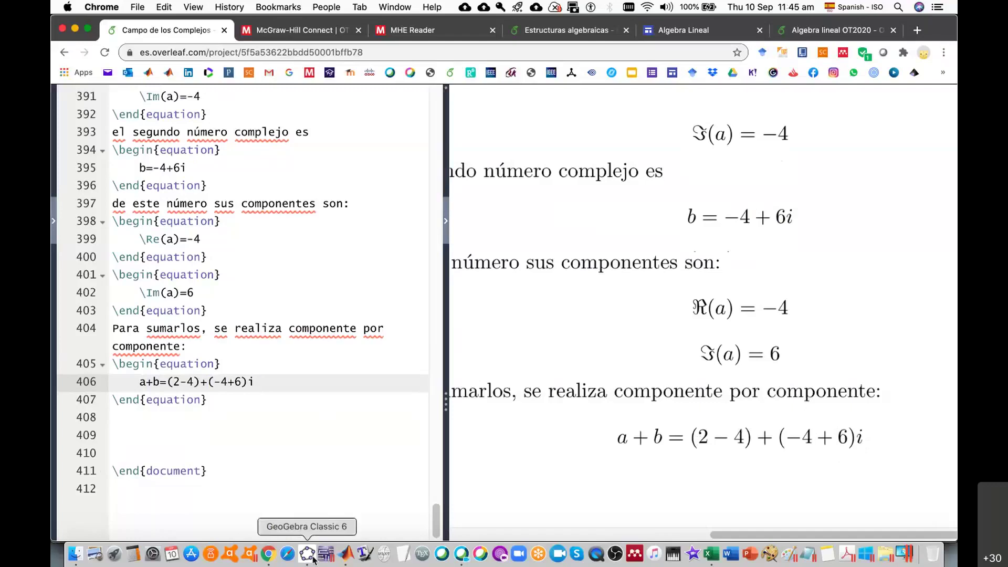
Duplicate the a+b=(2-4)+(-4+6)i equation block directly below itself.
click(275, 396)
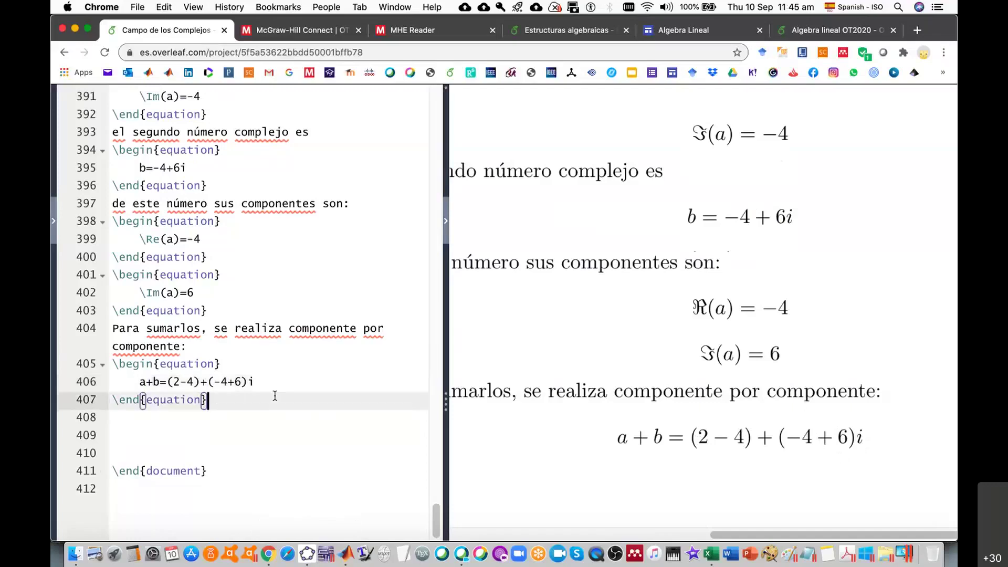
key(Return)
drag(276, 396, 89, 371)
key(super+c)
click(233, 401)
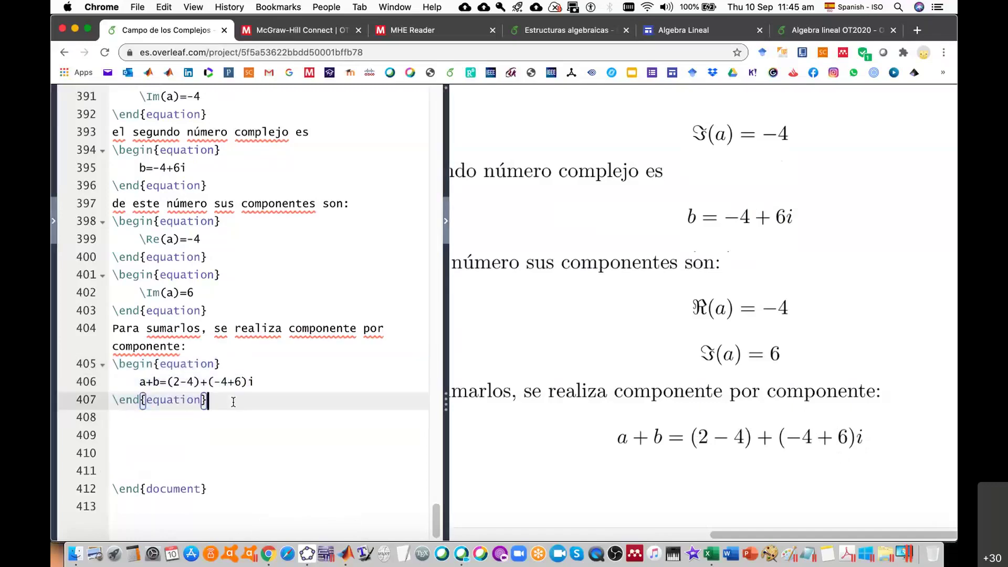
key(Return)
key(super+v)
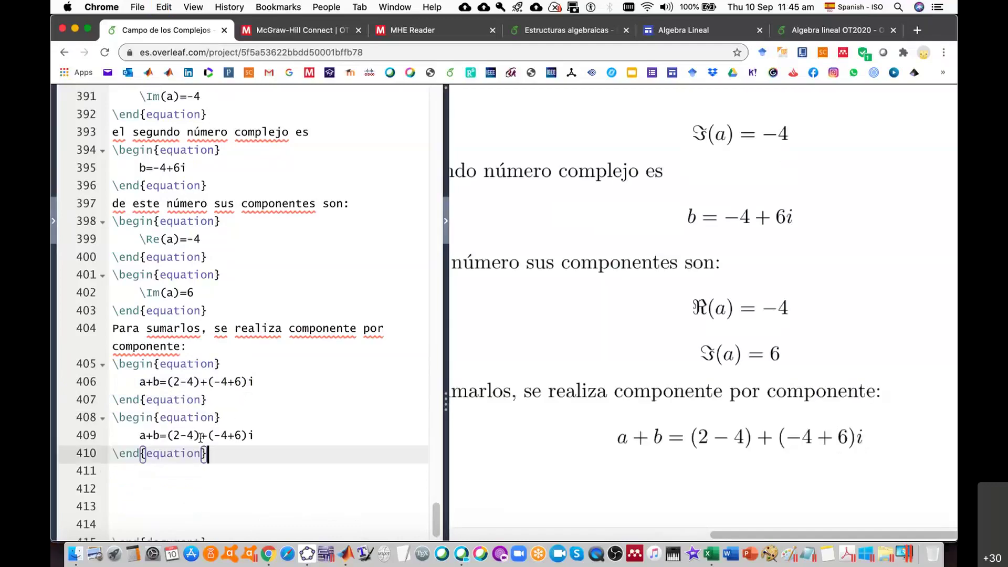
Simplify the duplicated equation to a+b=-2+2i and add an empty line below its block.
drag(197, 436, 171, 437)
text(-2)
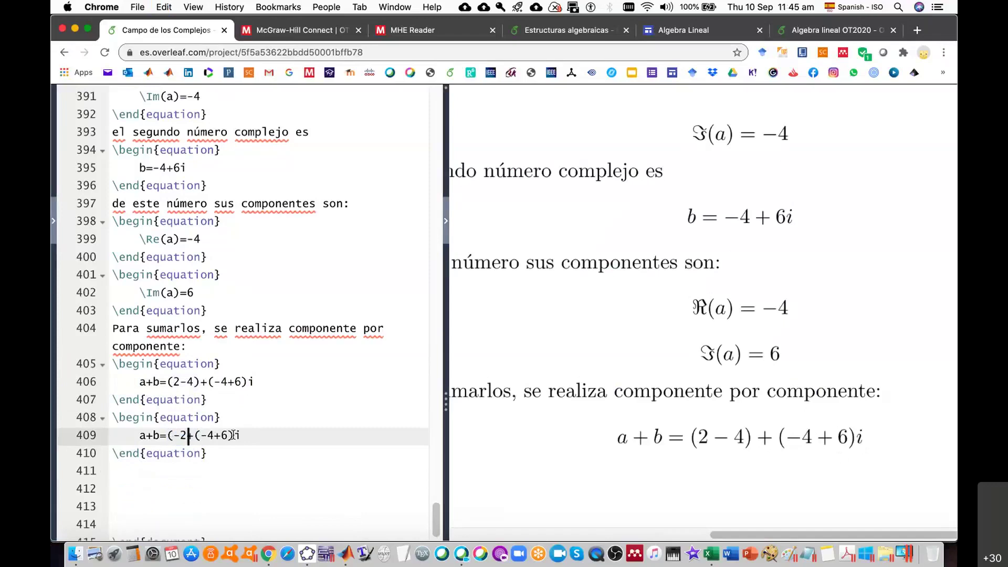
key(Left)
key(Left)
key(BackSpace)
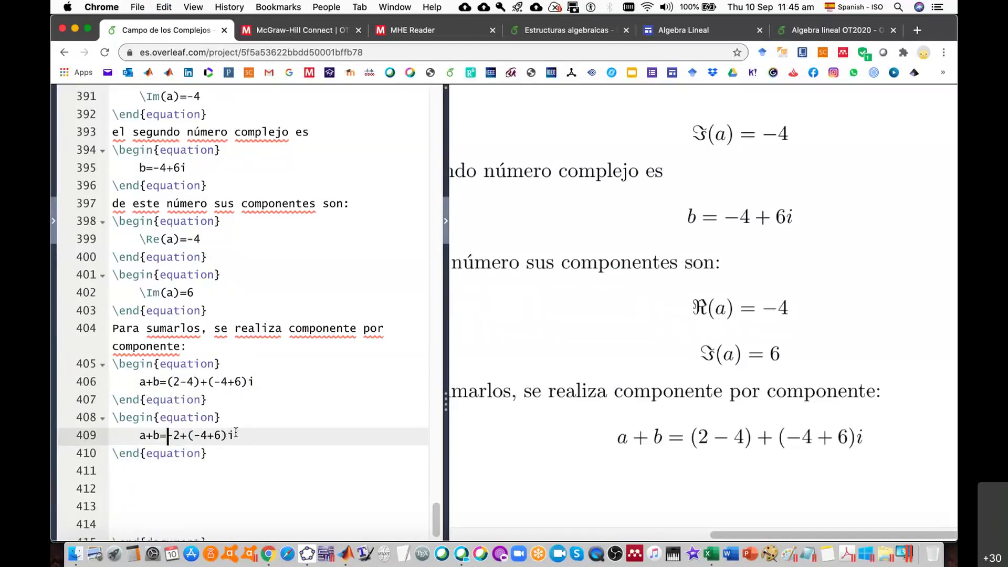
click(228, 435)
key(BackSpace)
key(BackSpace)
key(BackSpace)
key(BackSpace)
key(BackSpace)
key(BackSpace)
text(2)
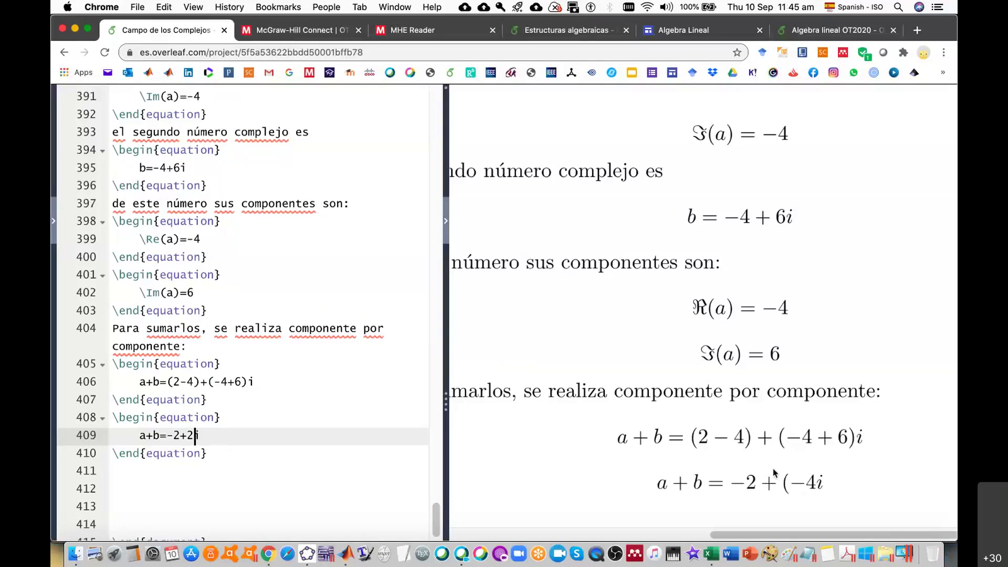
click(245, 448)
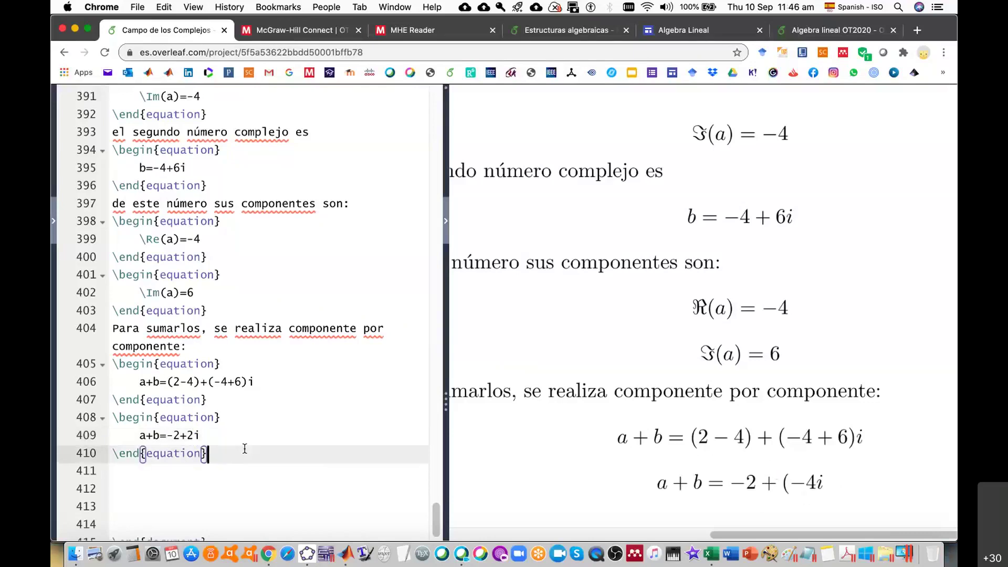
key(Return)
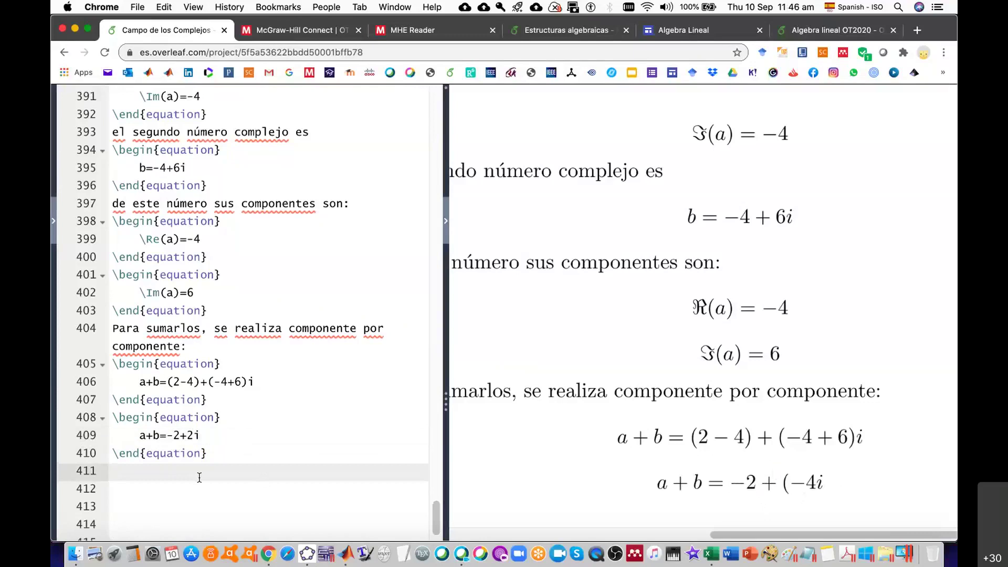
click(221, 492)
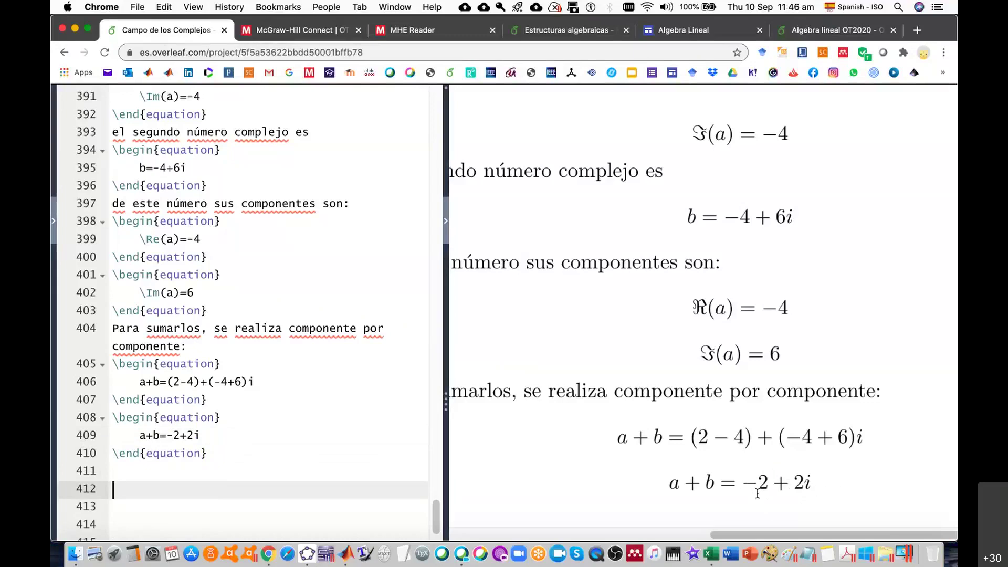
Switch to GeoGebra, plot the sum a+b as a point at (-2, 2) and connect it to the origin with a segment.
click(308, 557)
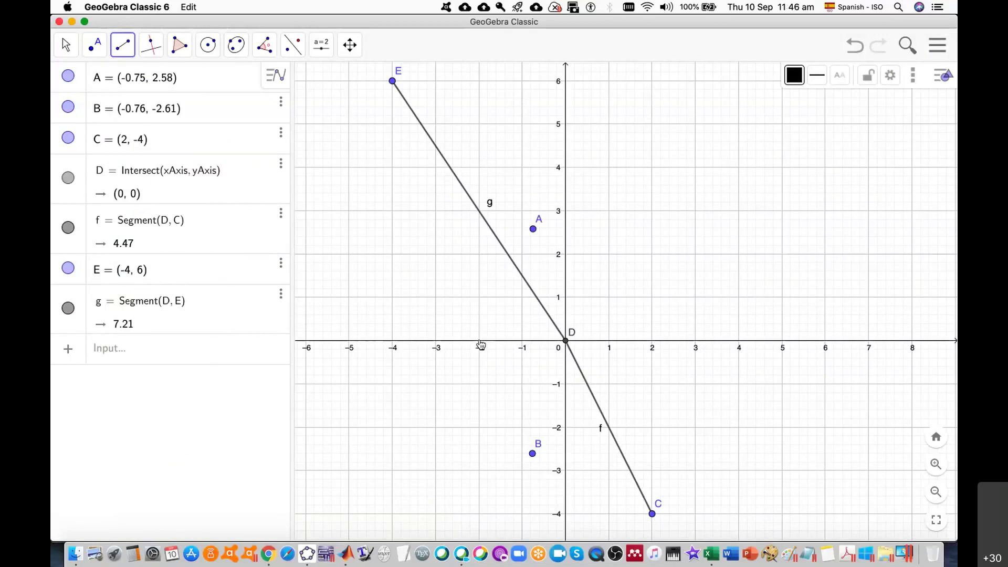
click(478, 255)
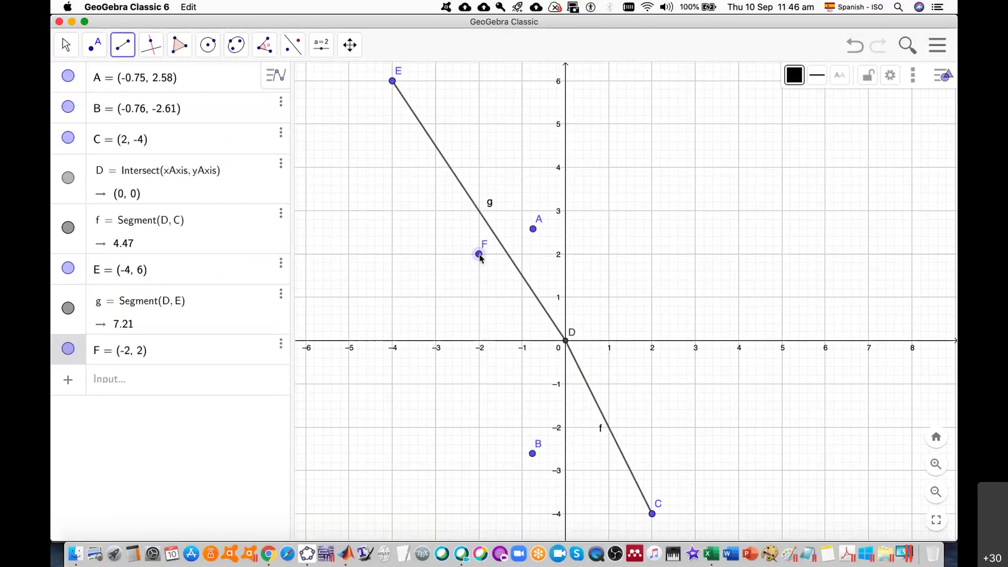
click(568, 340)
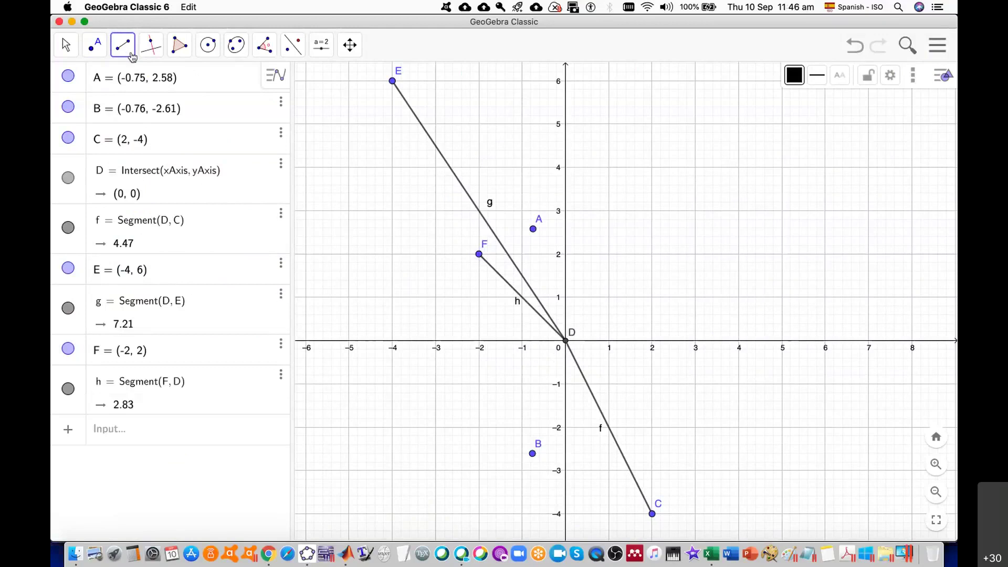
Complete the parallelogram by drawing segments from E to F and from C to F.
click(393, 81)
click(479, 255)
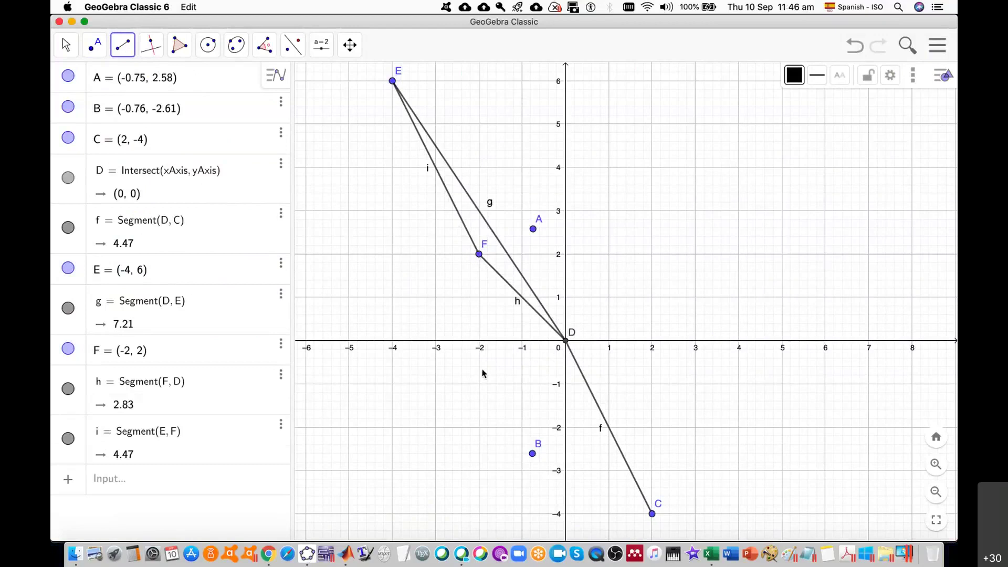
click(653, 514)
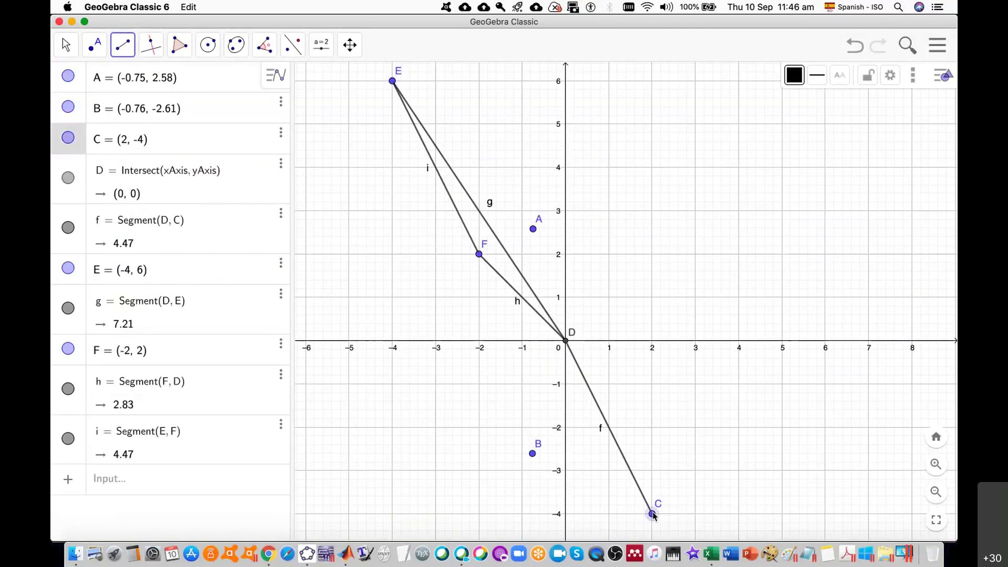
click(479, 254)
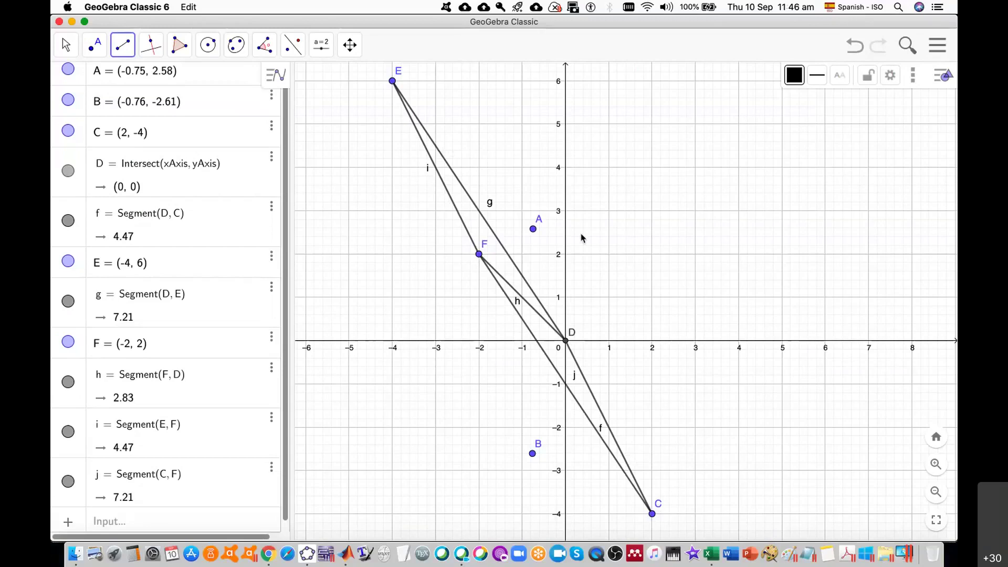
Examine the parallelogram of a, b and a+b in the graph at different zoom levels.
scroll(580, 232, up, 5)
scroll(581, 233, down, 5)
scroll(580, 232, down, 3)
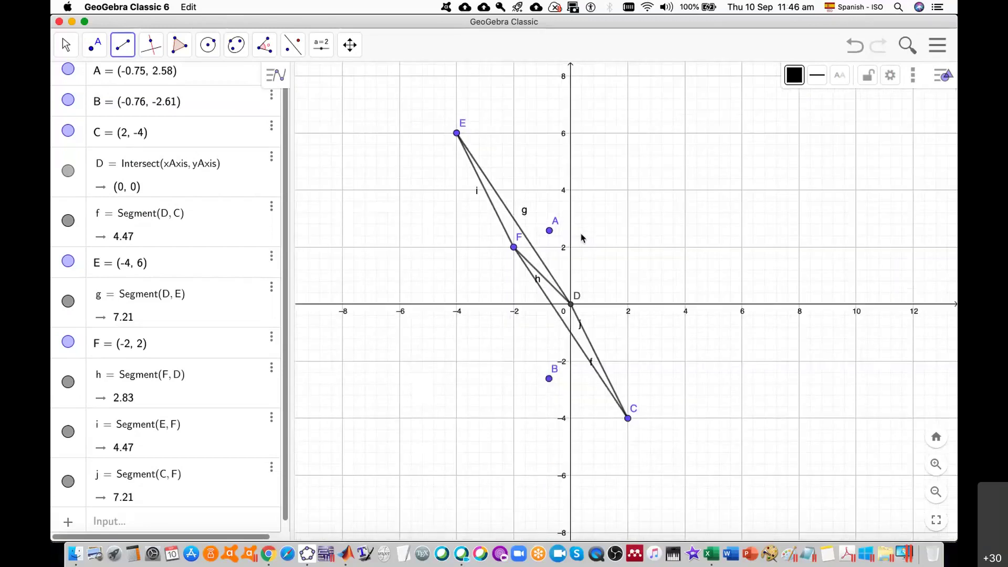
scroll(581, 232, down, 3)
scroll(581, 232, up, 5)
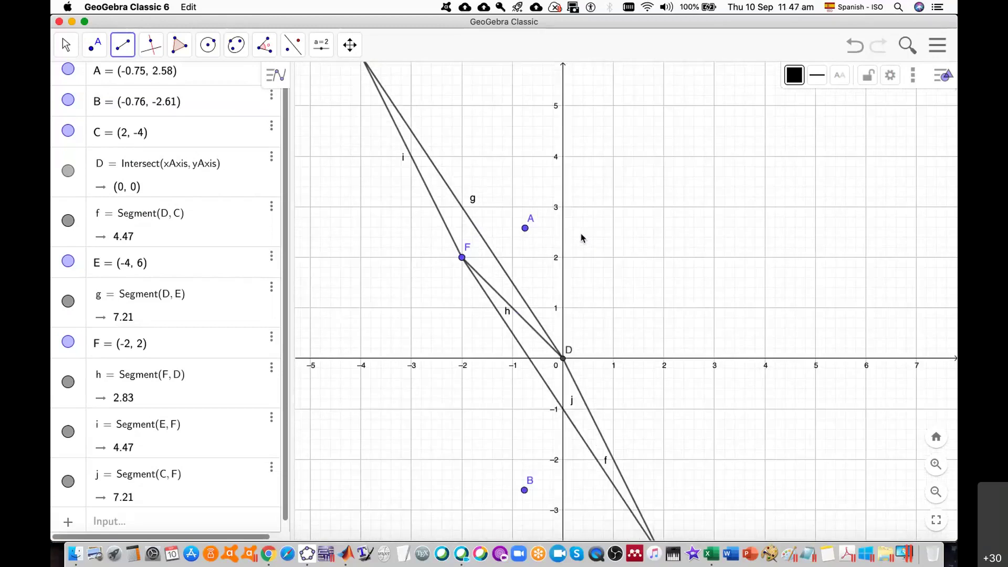
scroll(582, 237, down, 4)
scroll(582, 237, up, 3)
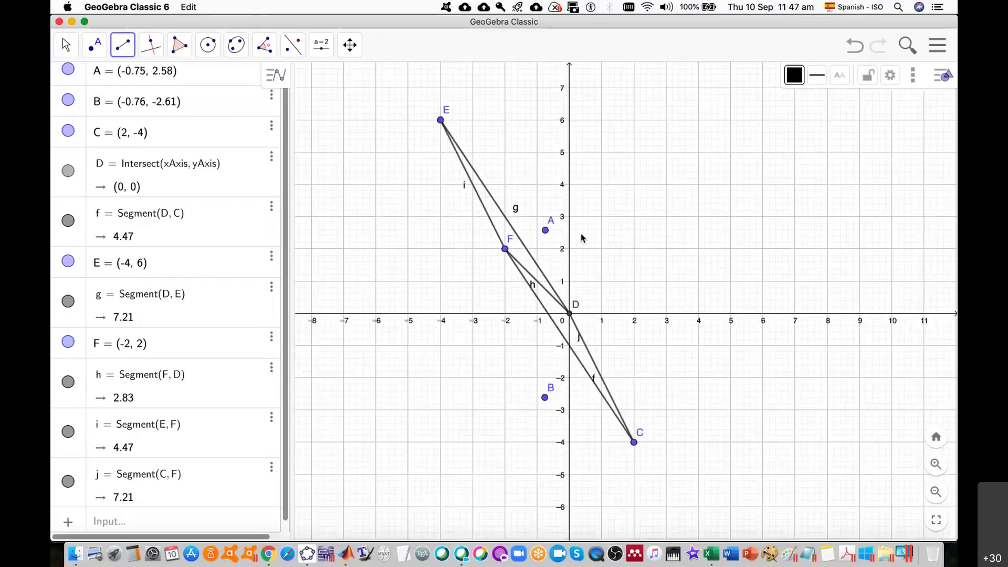
scroll(581, 237, down, 1)
scroll(581, 237, up, 3)
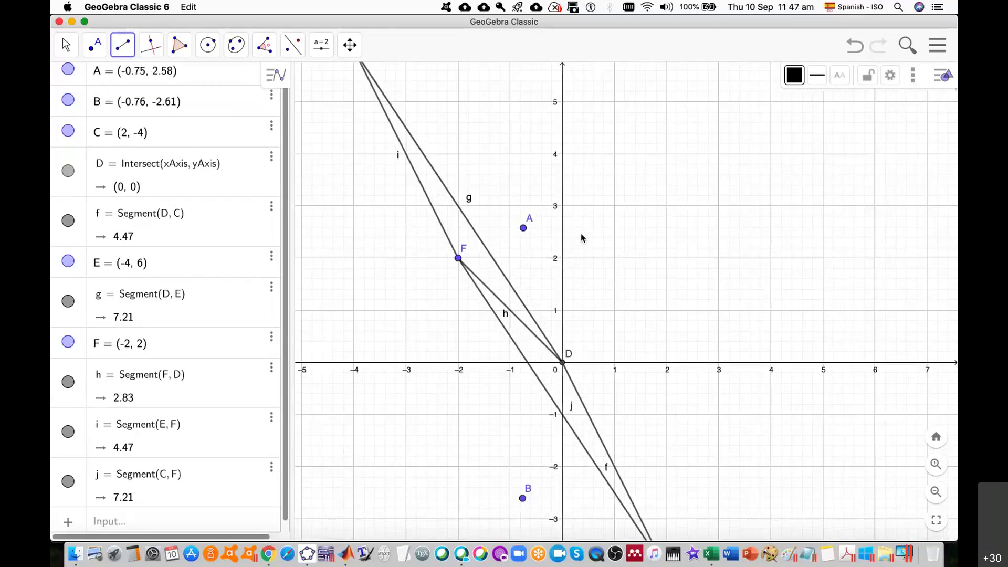
scroll(581, 237, down, 4)
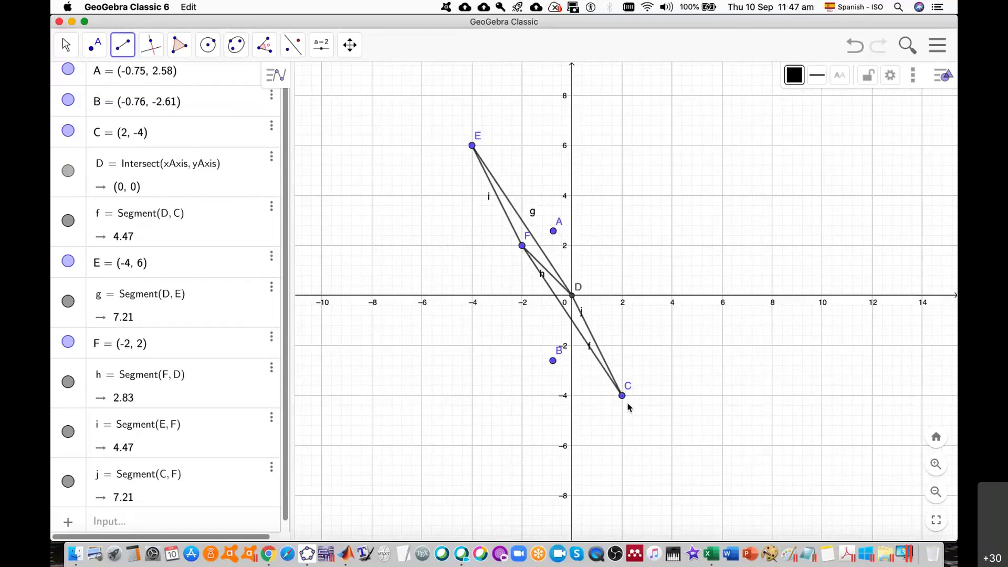
Switch to MATLAB and define the complex variable a=2-4*i, using the value from the Overleaf document.
click(268, 555)
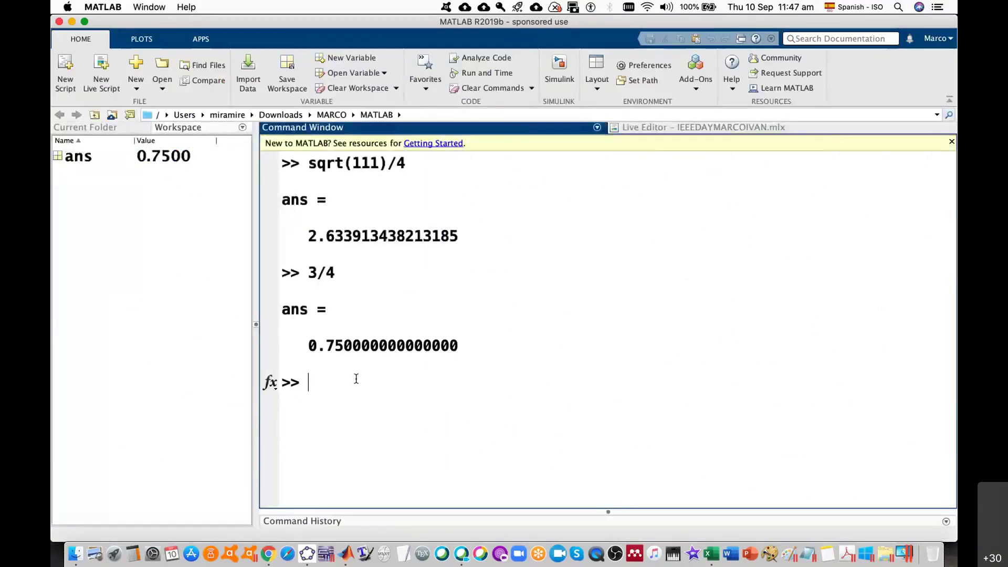
key(super+Tab)
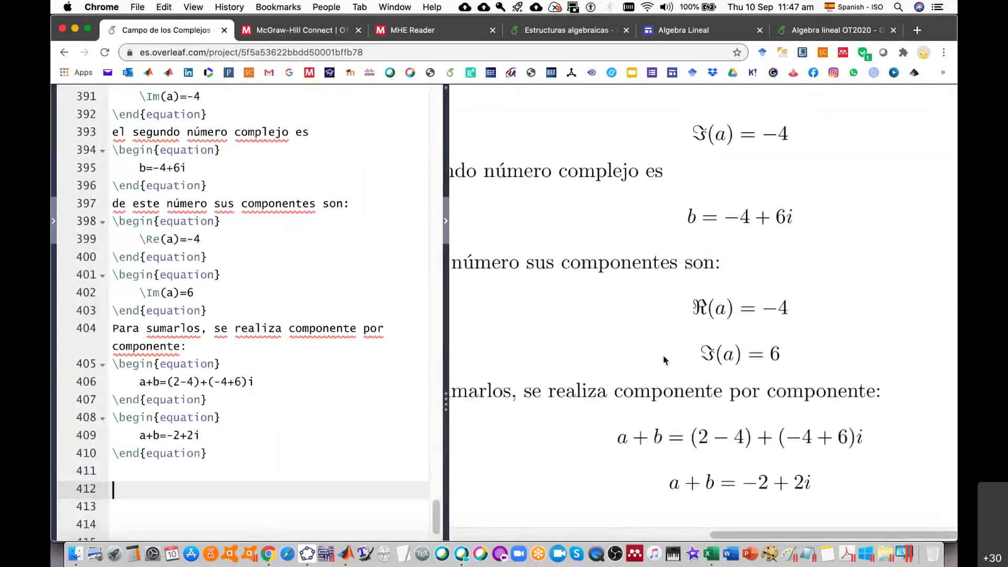
scroll(665, 360, up, 5)
scroll(666, 386, up, 2)
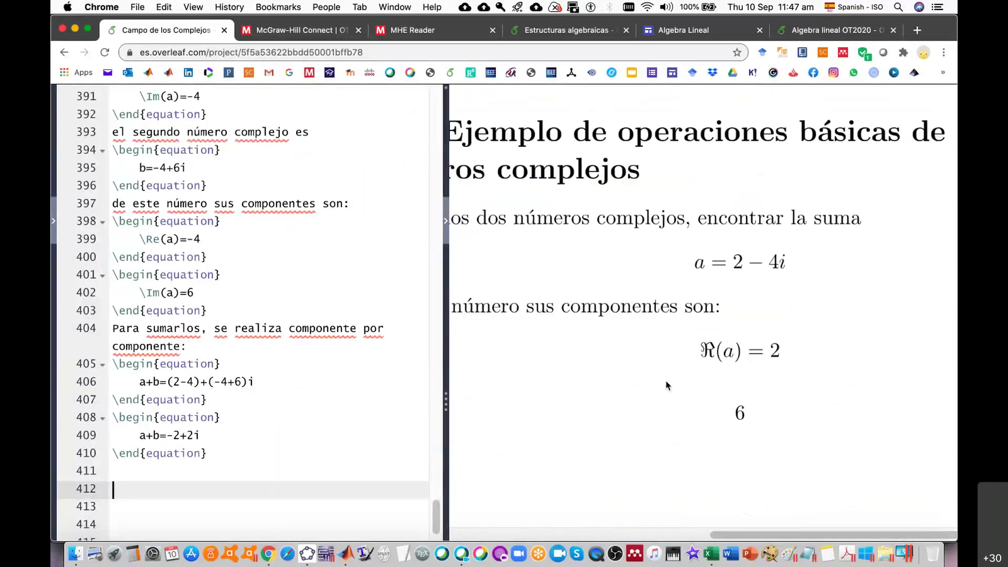
key(super+Tab)
text(a=2-4*i)
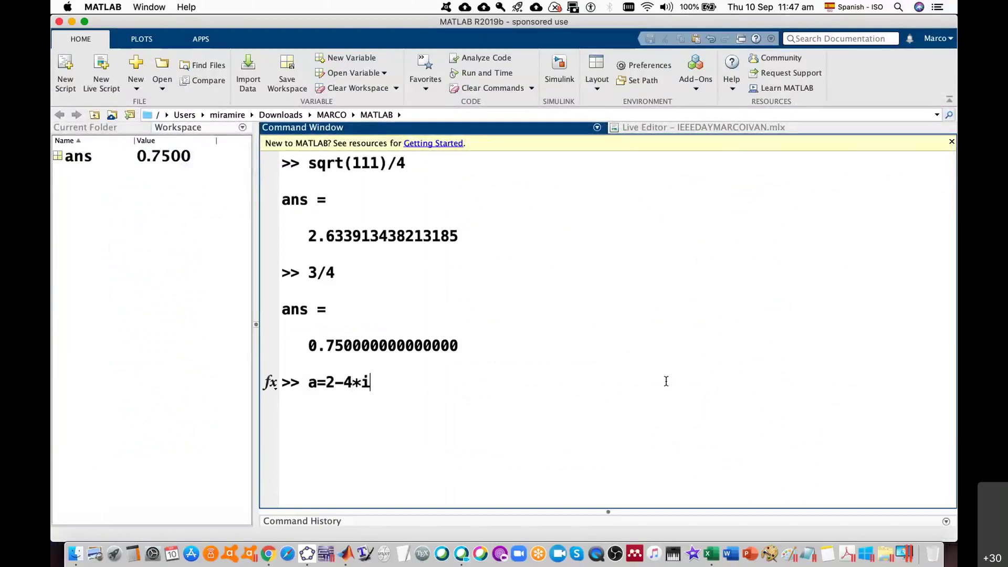
key(Return)
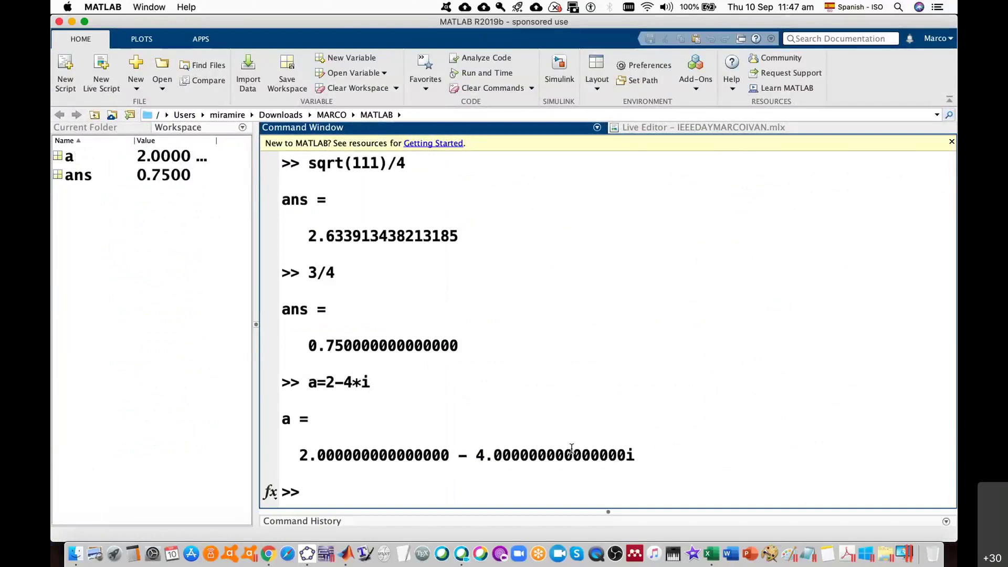
Set the number display to format short and evaluate a=2-4*i again.
text(format short)
key(Return)
key(Up)
key(Up)
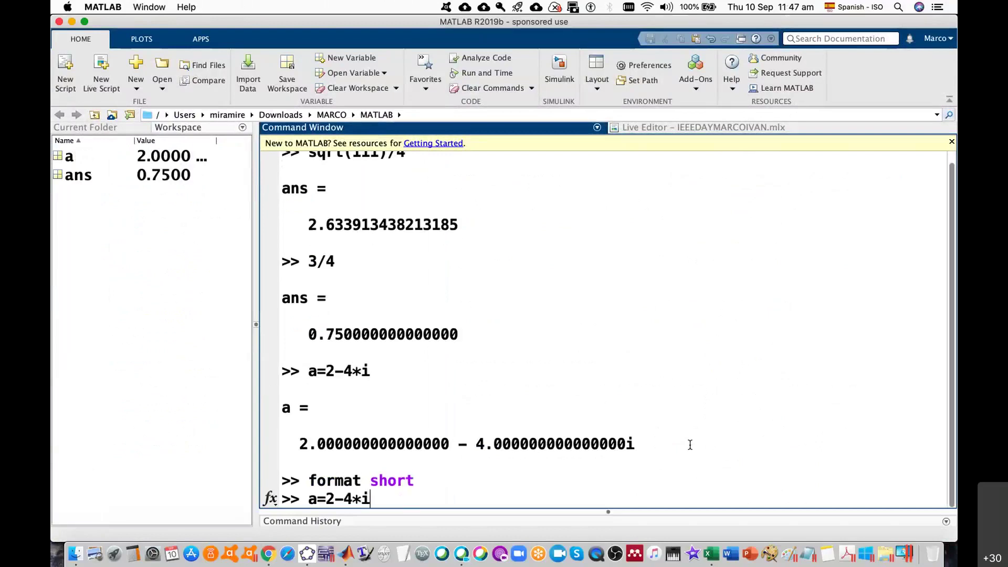
key(Return)
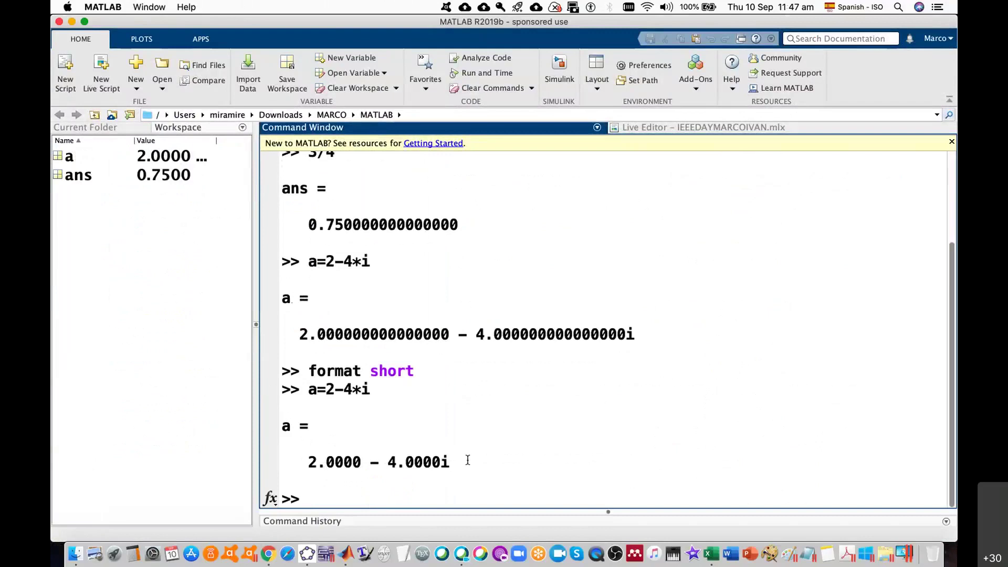
Define b=-4+6*i in MATLAB, checking the value in the Overleaf document, and compute a+b.
text(b=)
key(super+Tab)
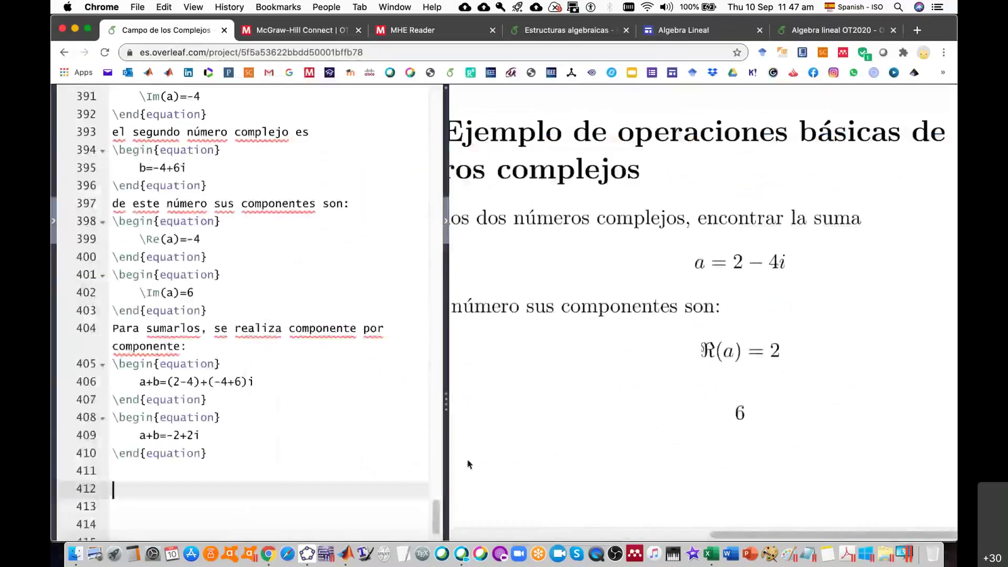
scroll(609, 420, down, 10)
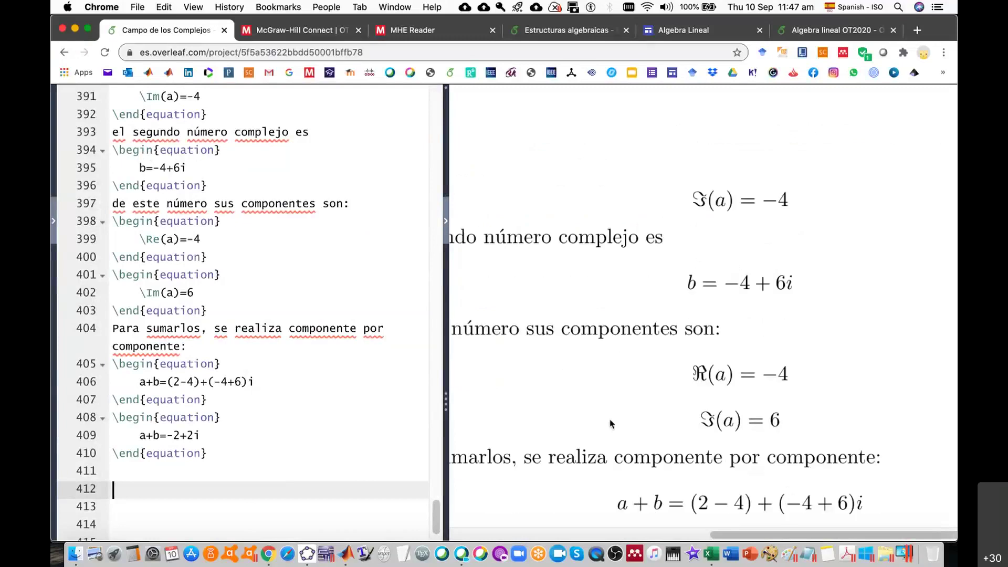
key(super+Tab)
text(-4)
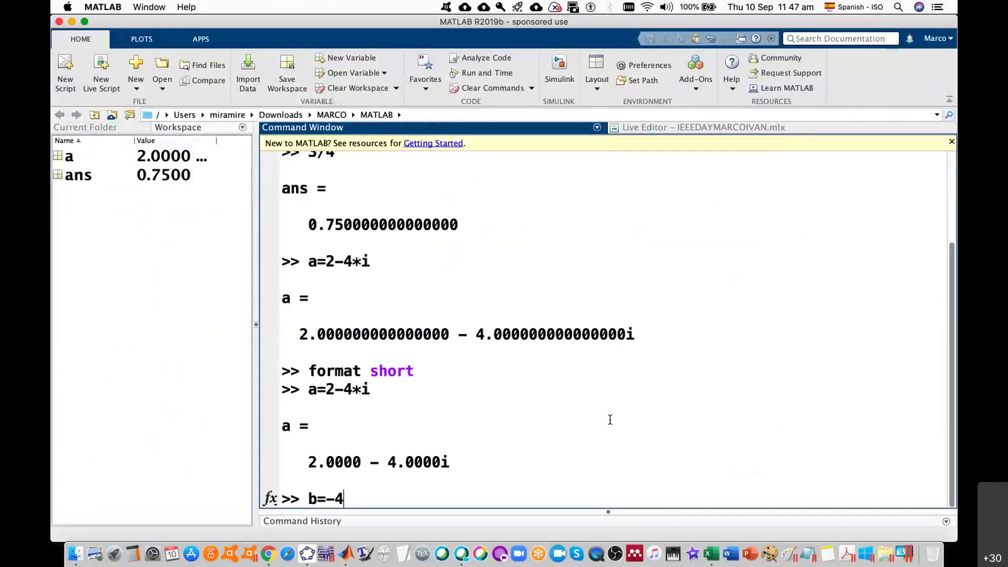
text(+6*i)
key(Return)
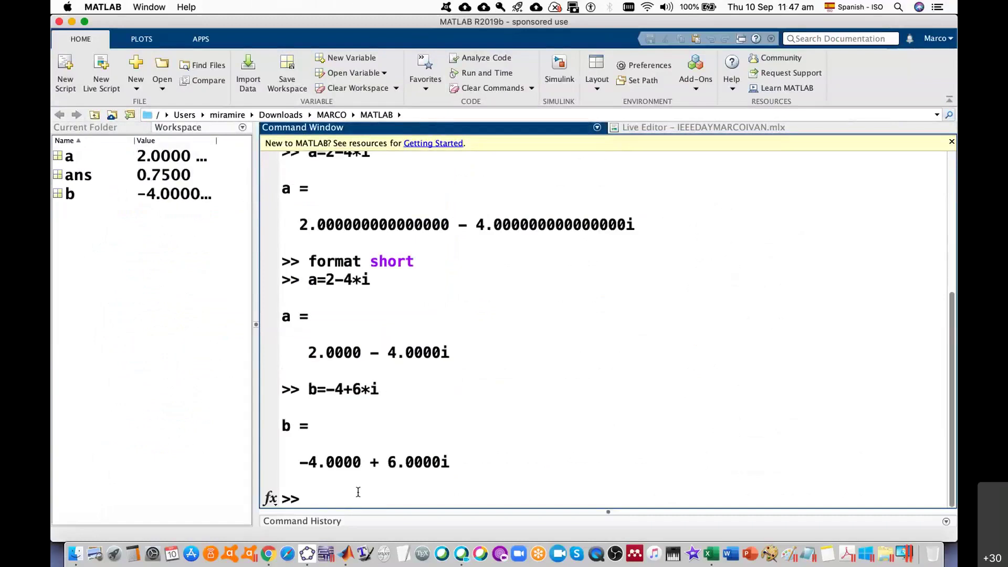
text(a+b)
key(Return)
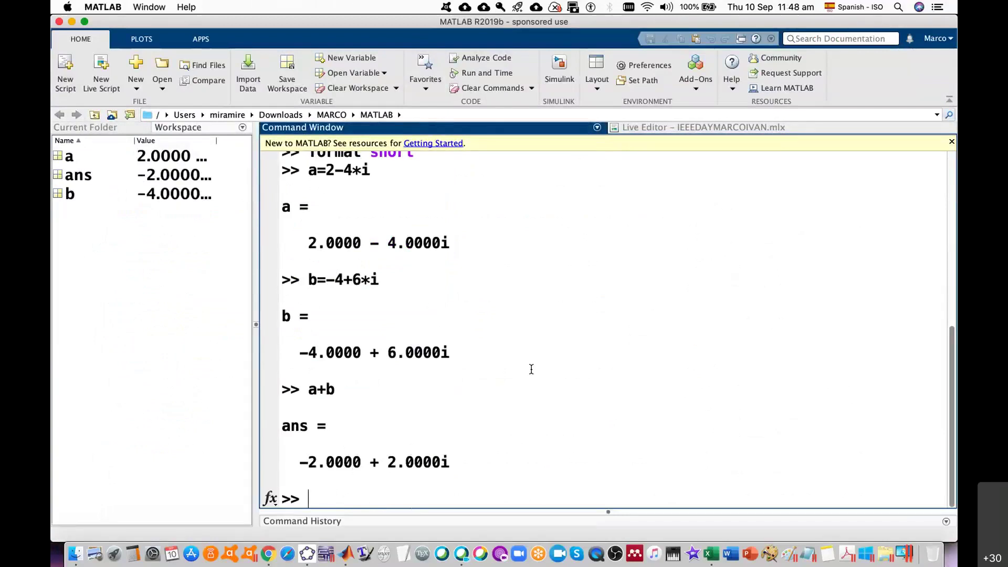
Compute the real and imaginary parts of a with real(a) and imag(a).
text(real(a)
key(Return)
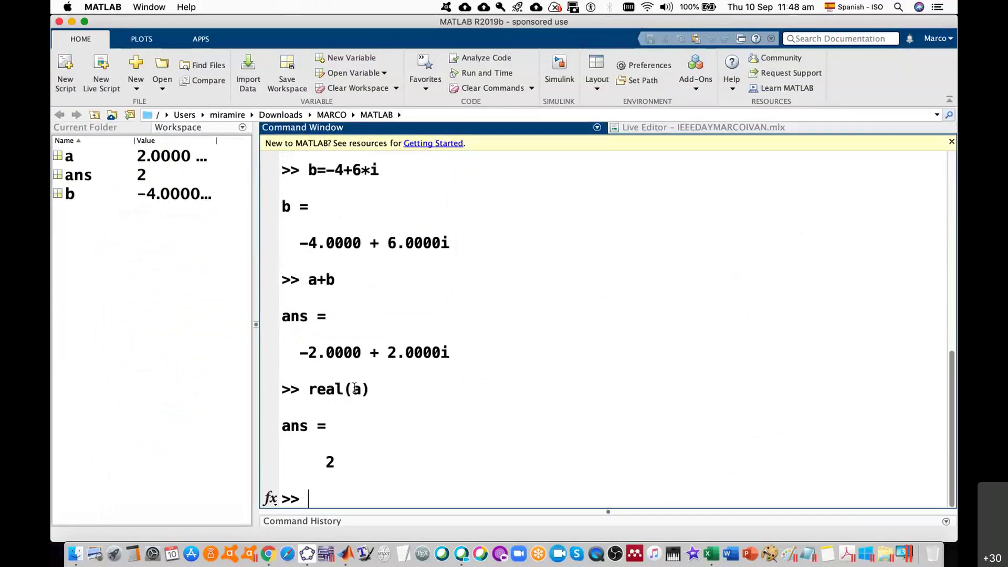
key(Up)
key(Left)
key(Left)
key(Left)
key(BackSpace)
key(BackSpace)
key(BackSpace)
key(BackSpace)
text(imag)
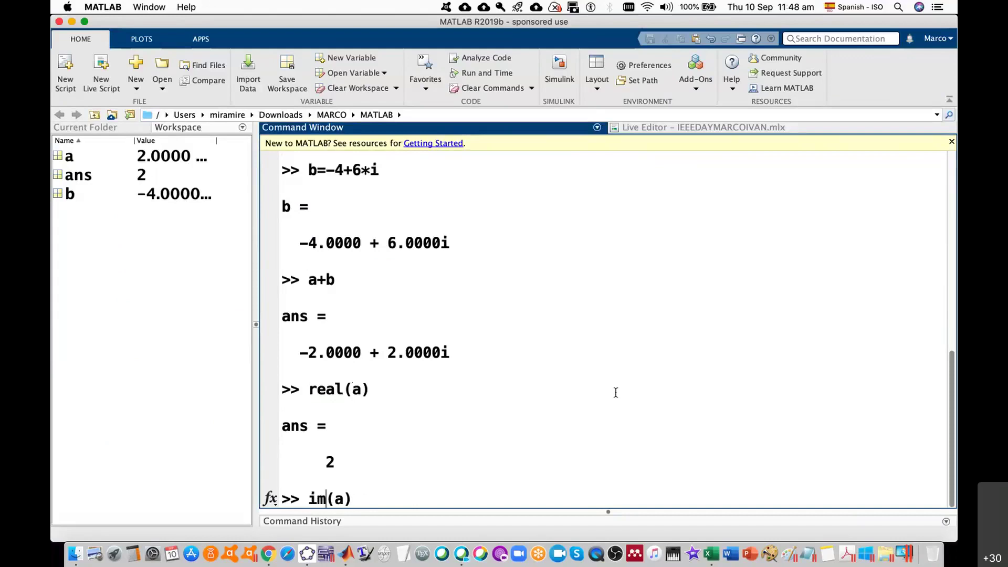
key(Return)
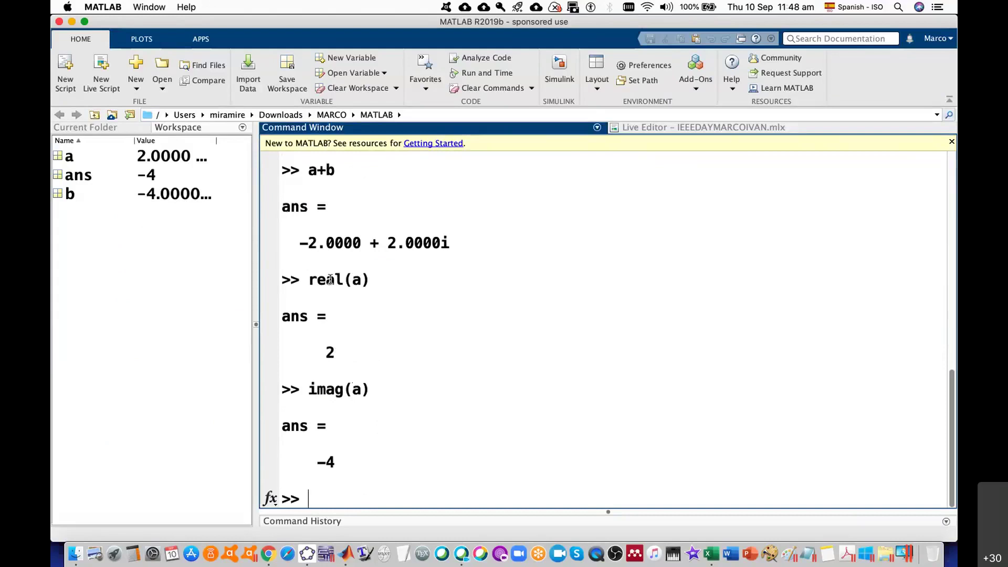
Compute the real and imaginary parts of b with real(b) and imag(b).
key(Up)
key(Up)
key(Left)
key(BackSpace)
text(b)
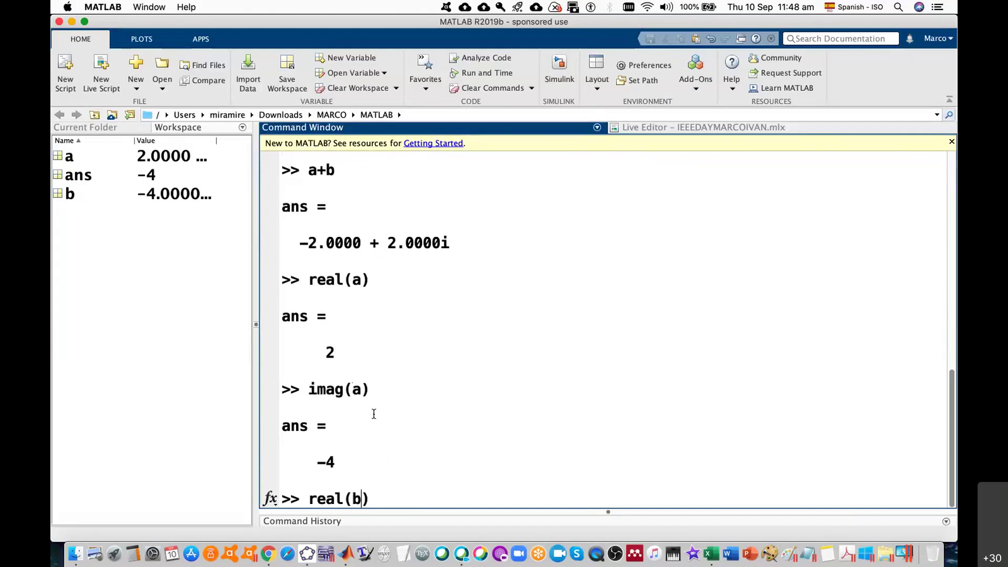
key(Return)
key(Up)
key(Up)
key(Left)
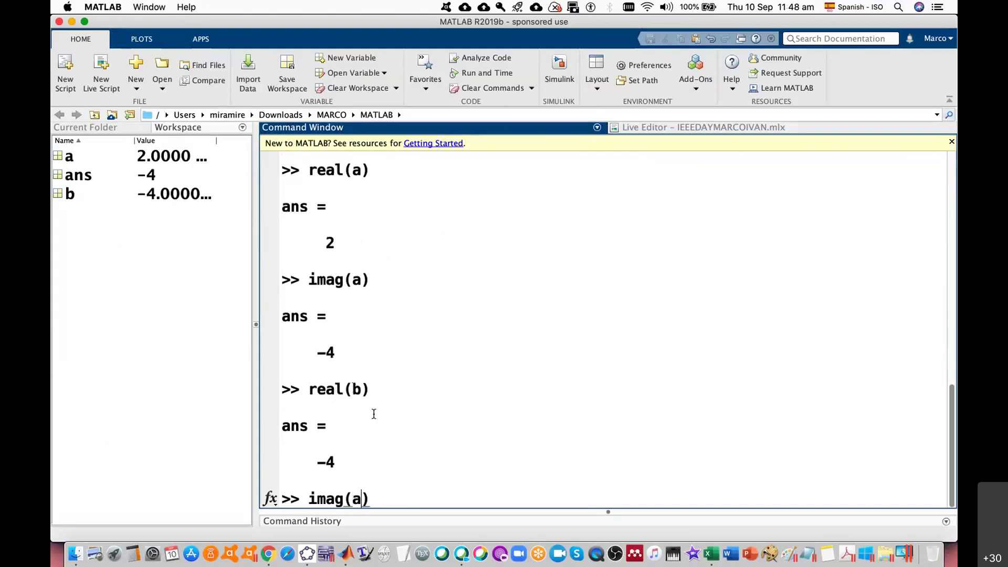
key(BackSpace)
text(b)
key(Return)
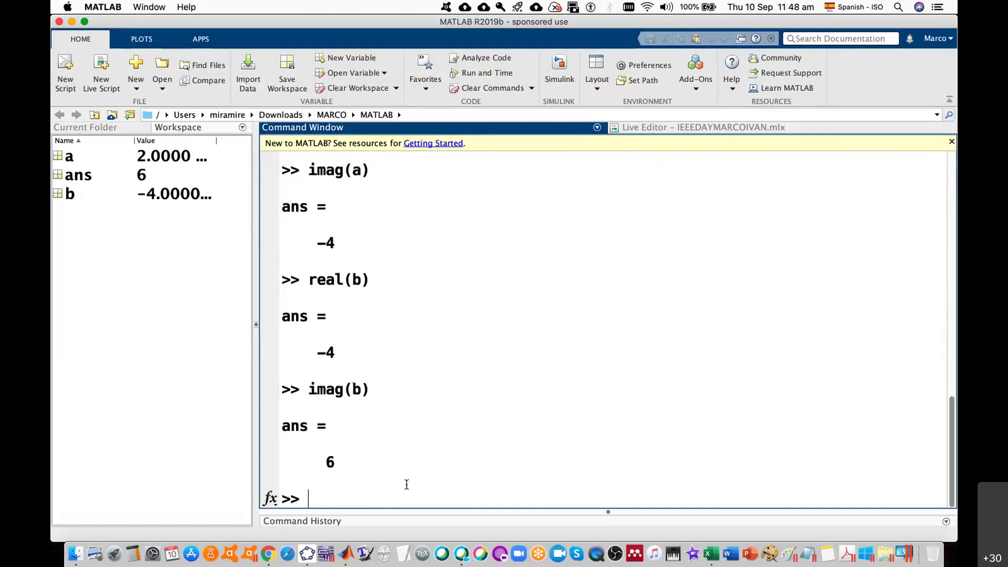
Switch to the Excel workbook Book1 and enter 2 in A3 and -4 in B3, checking the value of a in MATLAB.
click(710, 553)
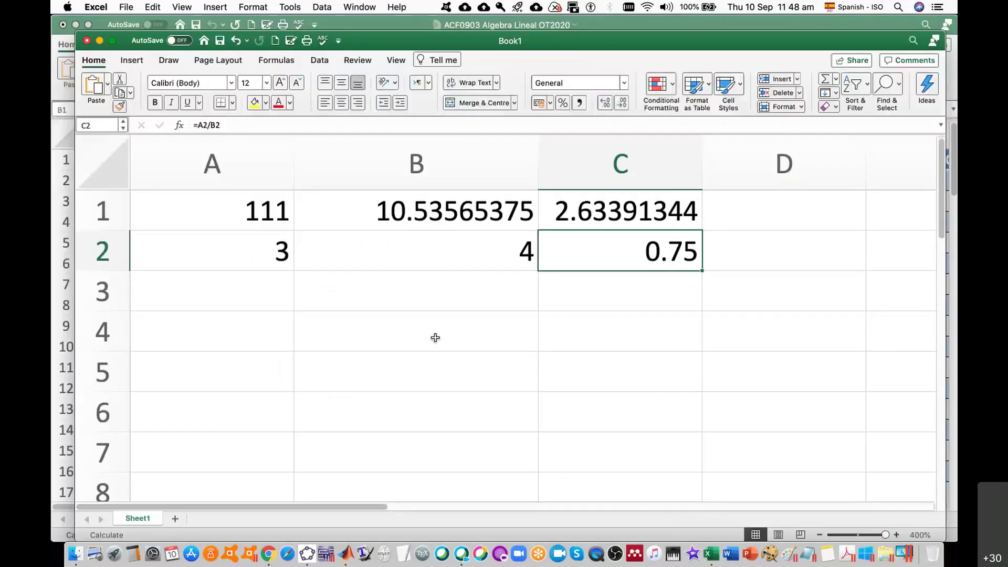
click(227, 294)
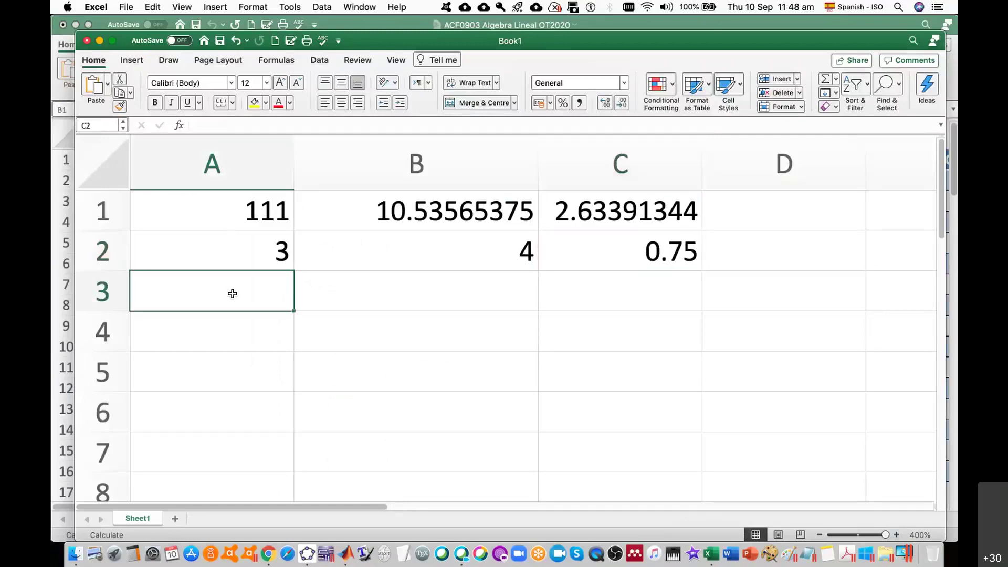
key(super+Tab)
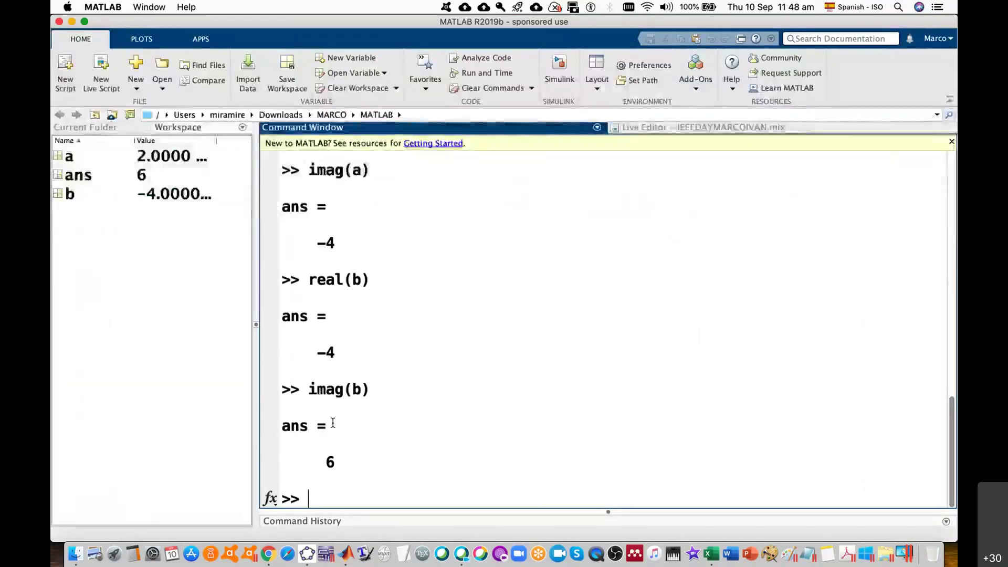
scroll(461, 349, up, 10)
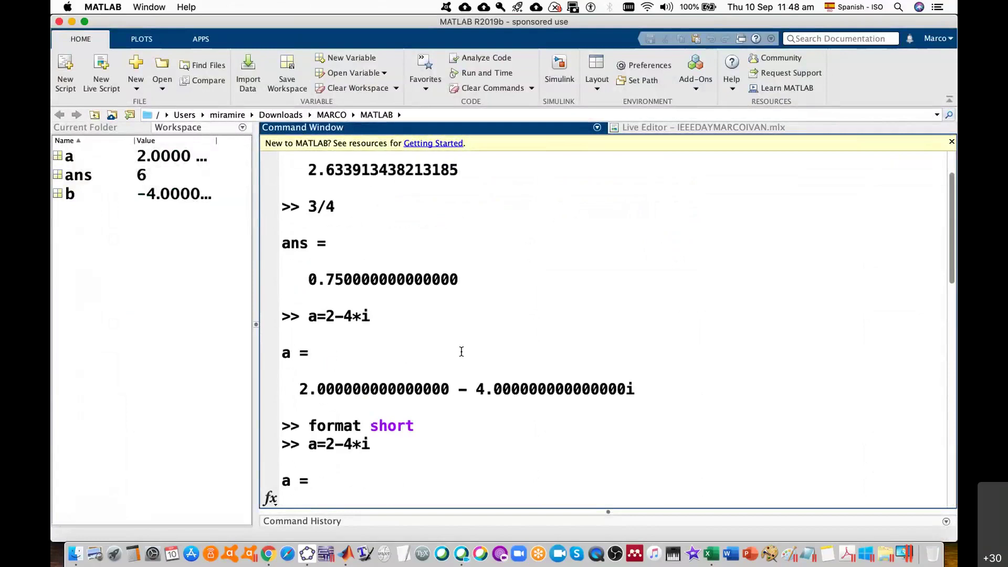
scroll(462, 351, up, 3)
key(super+Tab)
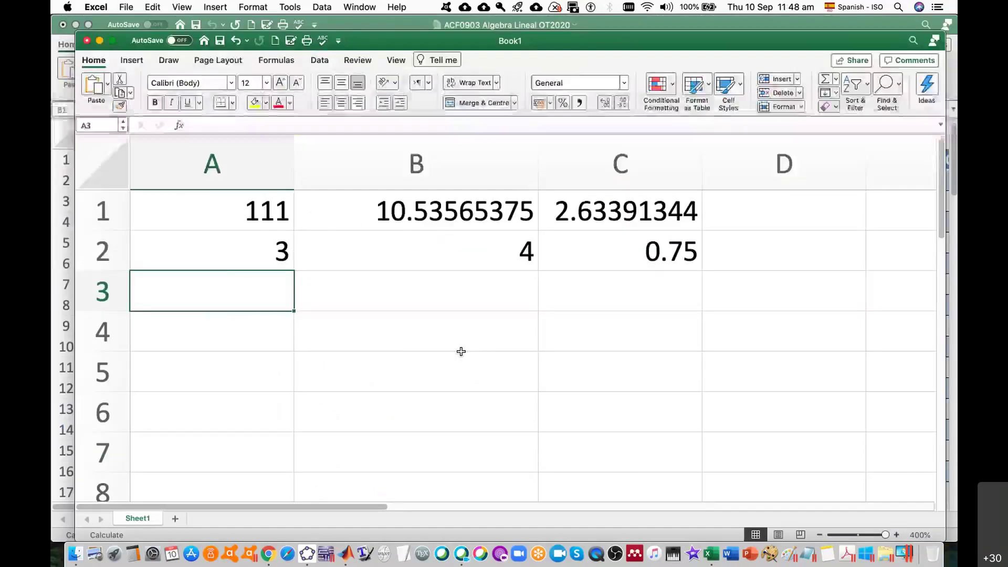
text(2)
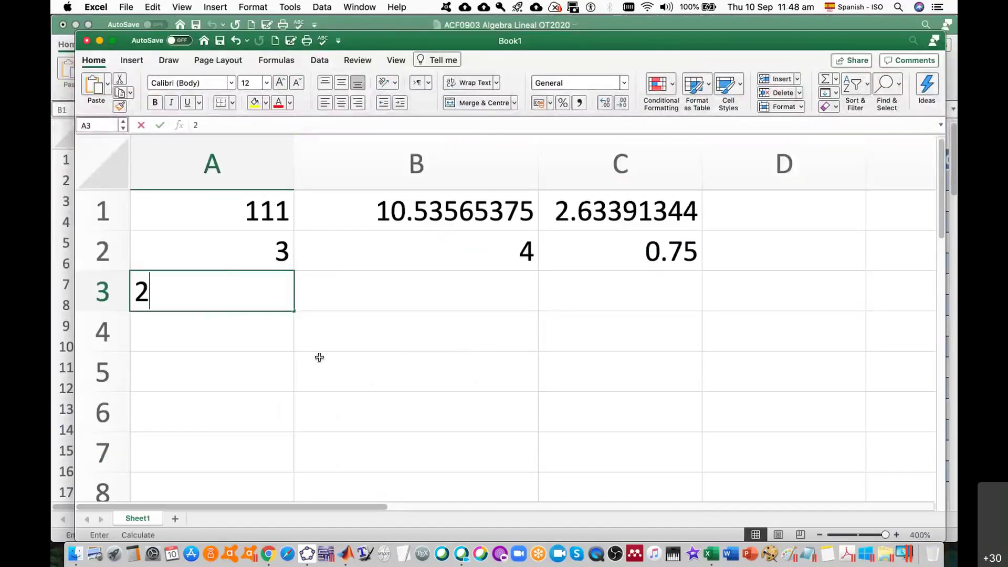
key(Tab)
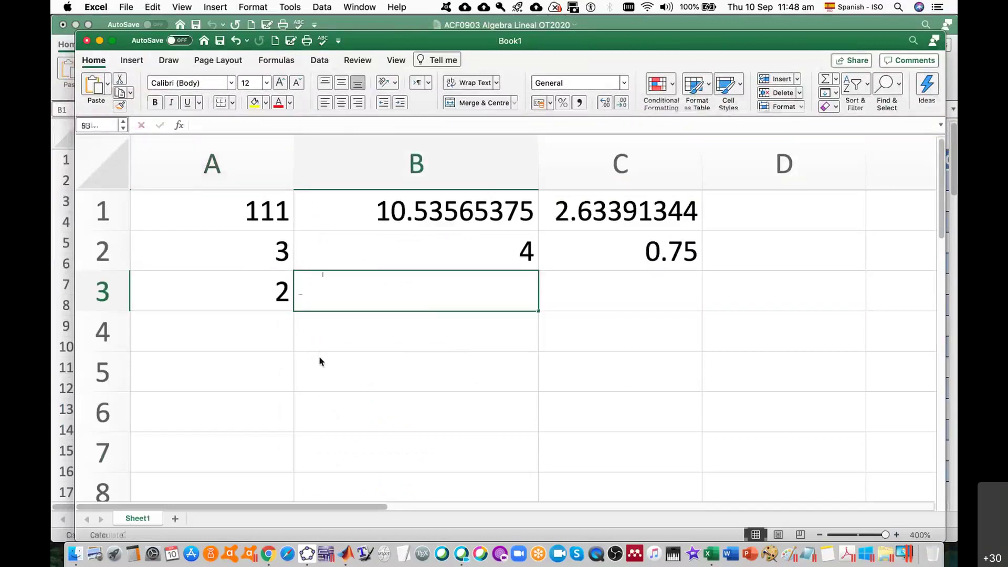
text(-4)
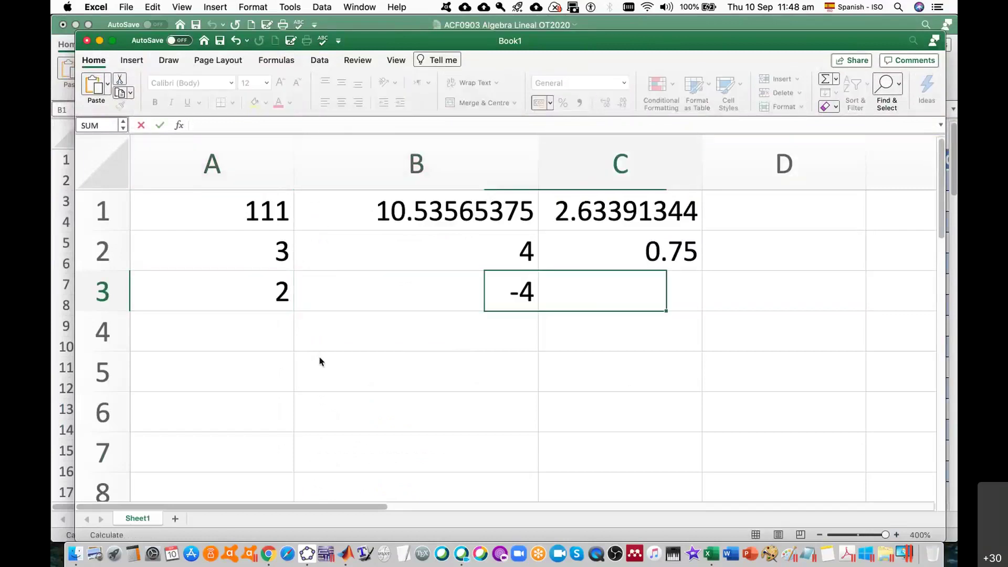
key(Tab)
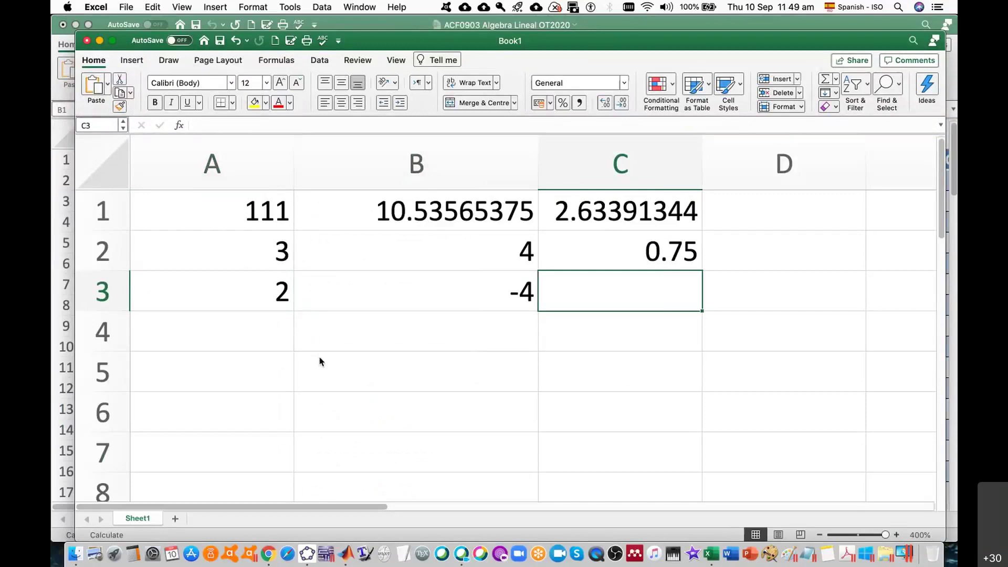
Build the complex number a in C3 with the formula =COMPLEX(A3,B3).
text(=compl)
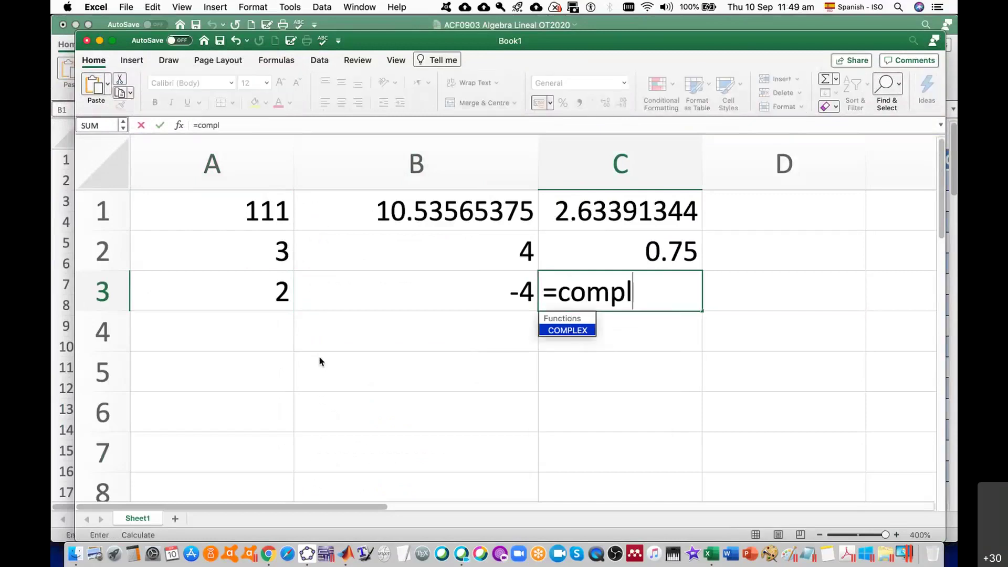
text(ex())
key(Return)
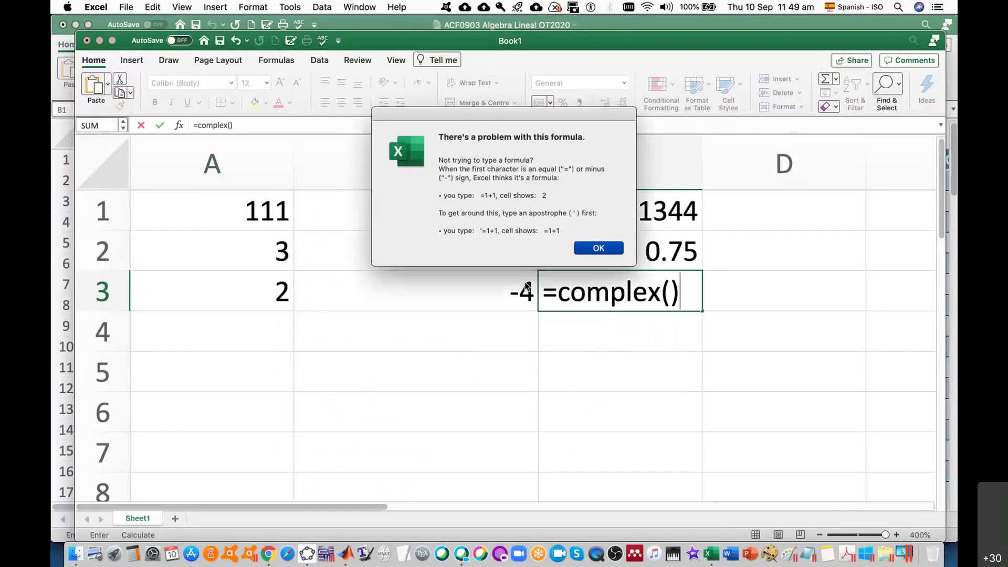
click(598, 248)
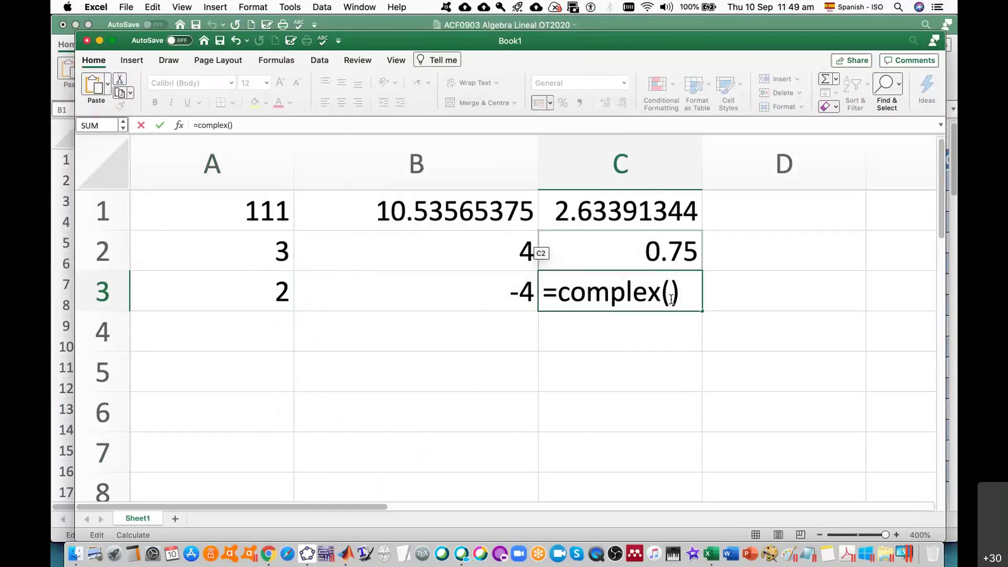
key(Left)
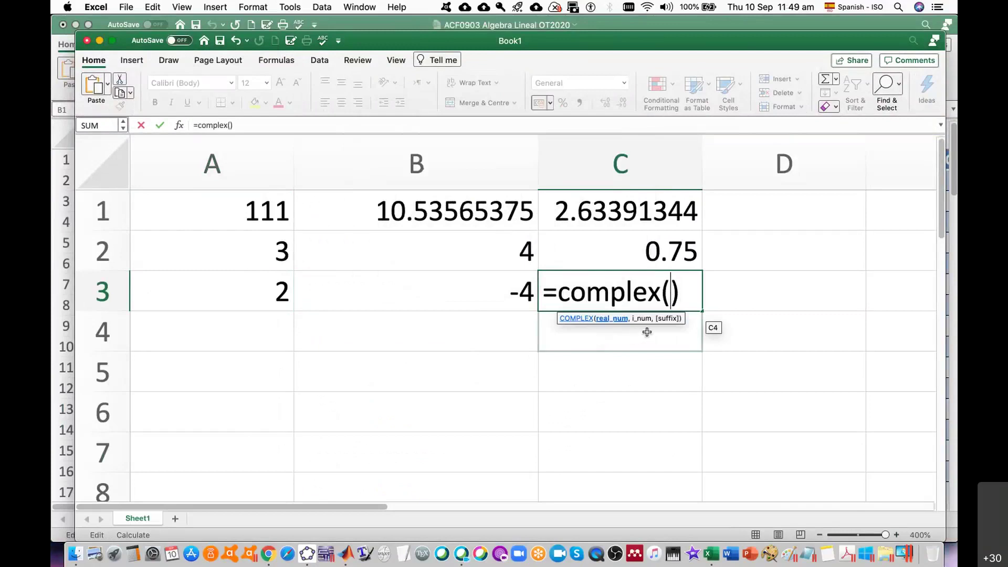
click(471, 274)
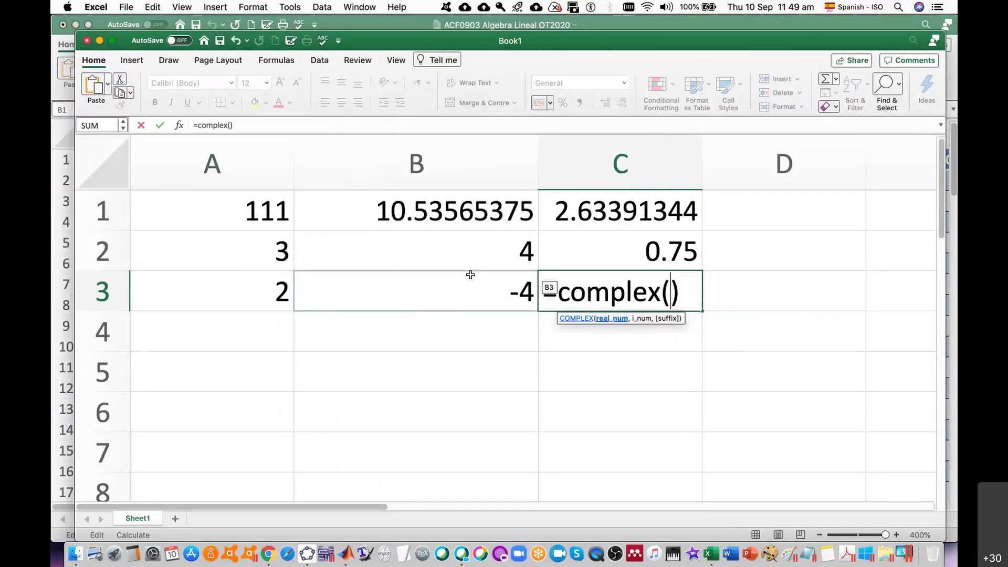
click(261, 299)
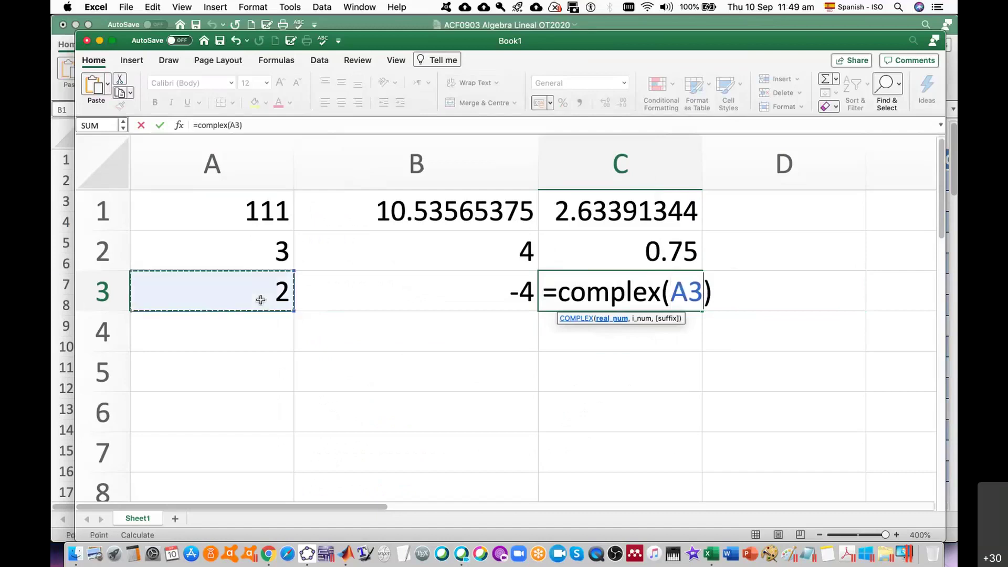
text(,)
click(377, 293)
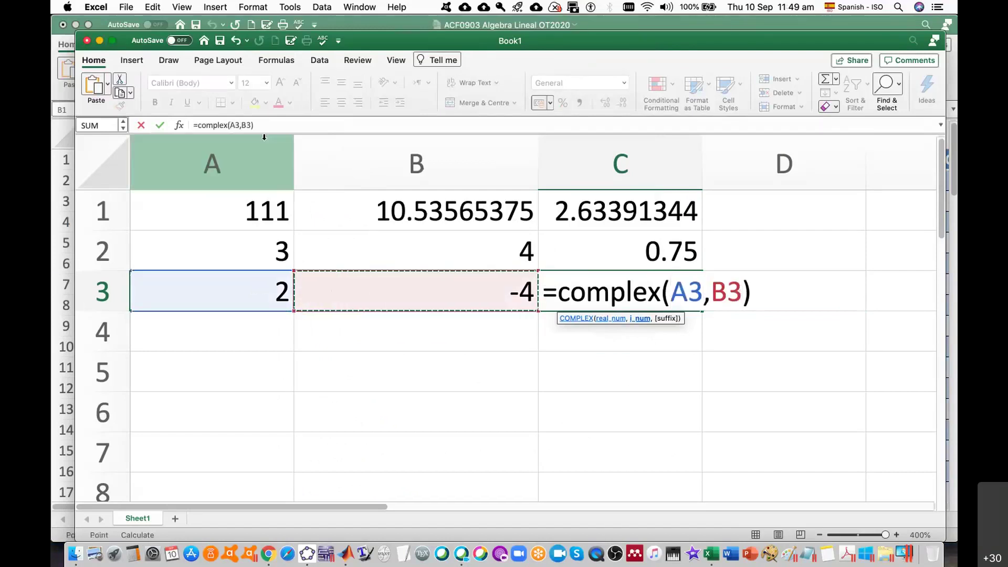
click(161, 126)
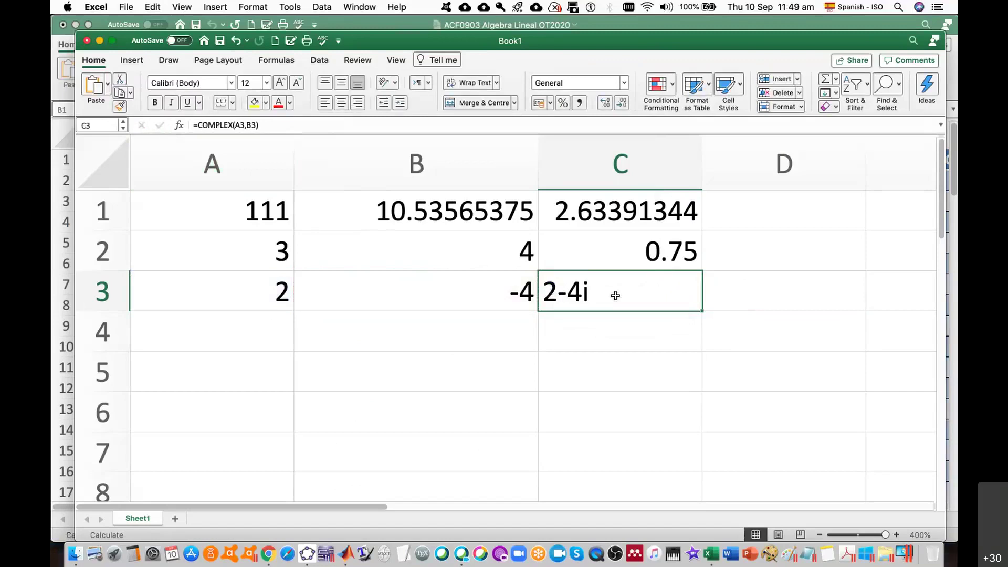
Enter the parts of b, -4 in A4 and 6 in B4, checking the value of b in MATLAB.
click(244, 328)
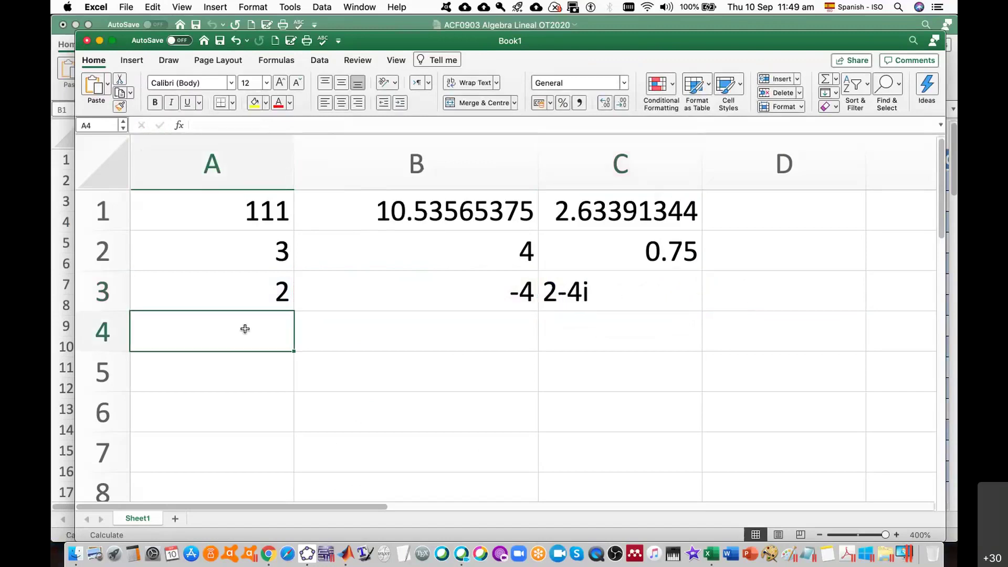
key(super+Tab)
scroll(538, 441, down, 10)
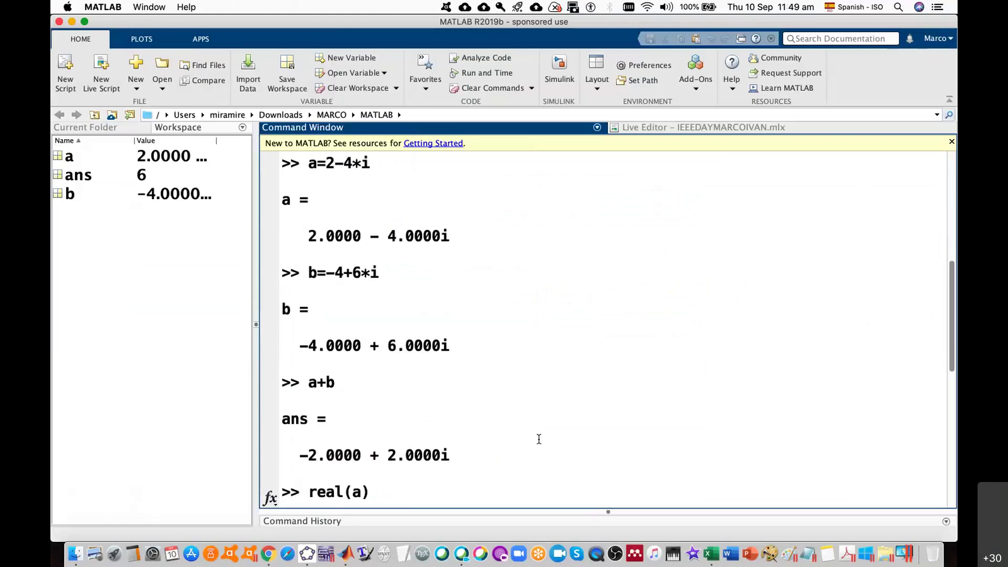
scroll(539, 439, up, 3)
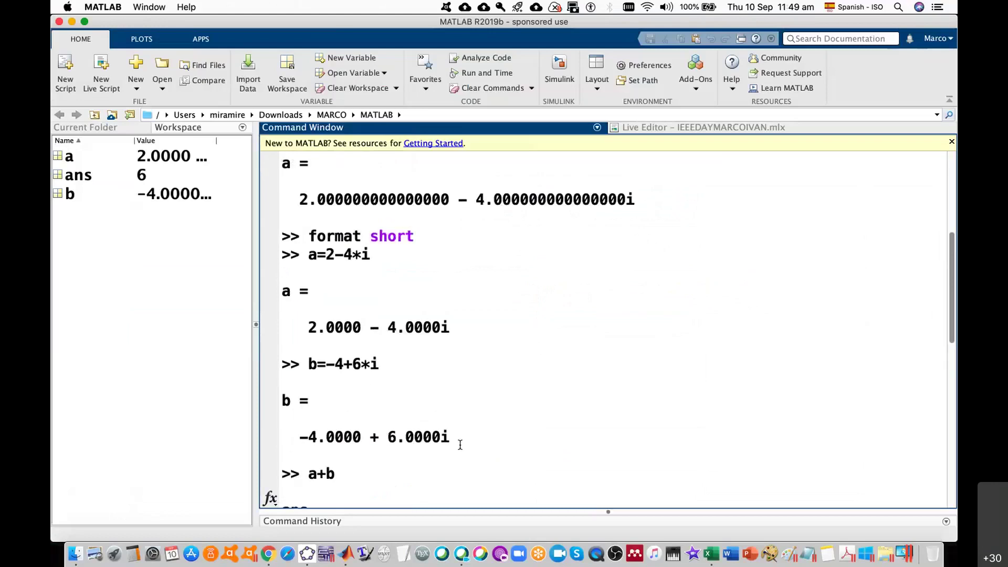
key(super+Tab)
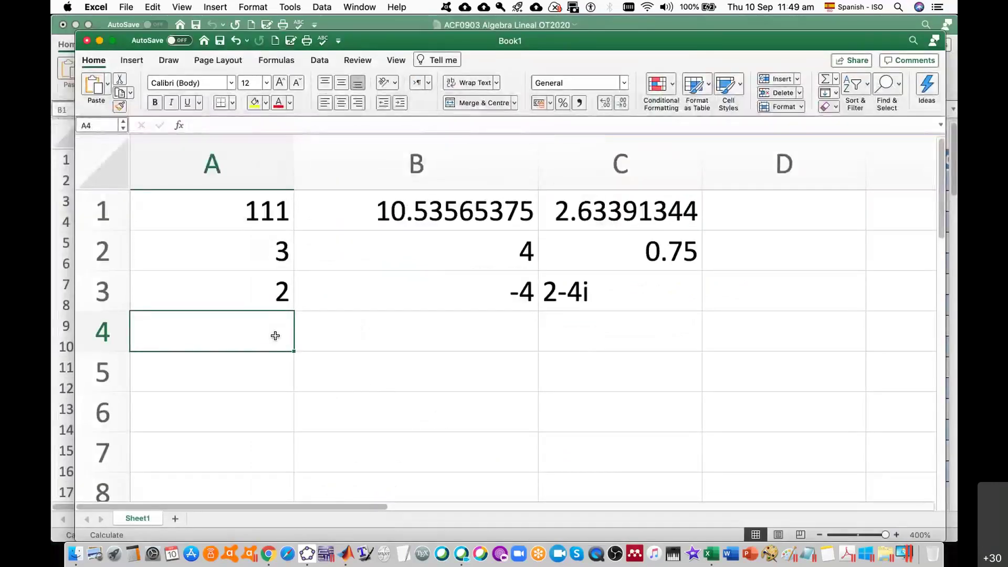
text(-4)
key(Tab)
key(Tab)
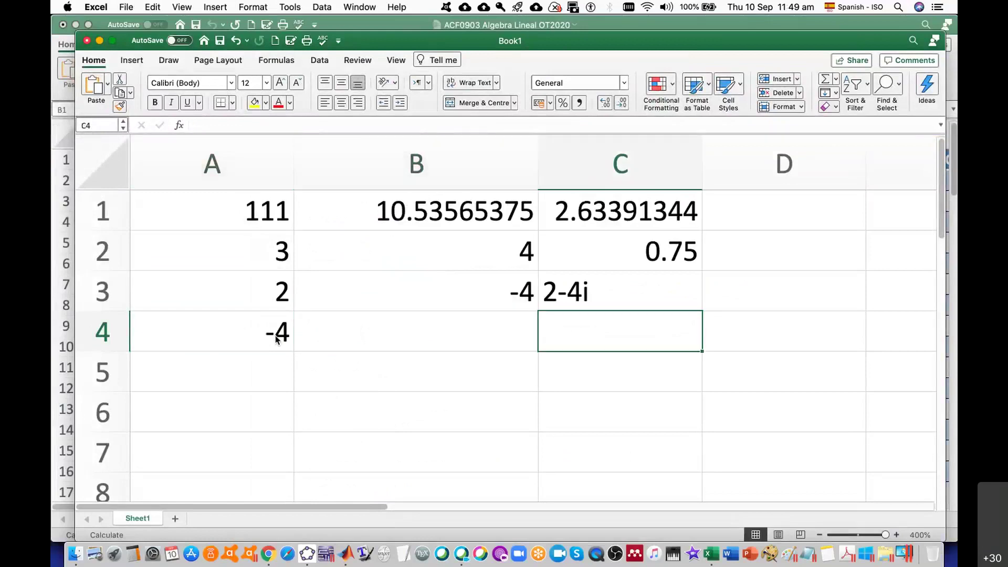
key(shift+Tab)
text(6)
key(Tab)
Build the complex number b in C4 with the formula =COMPLEX(A4,B4).
text(=comp)
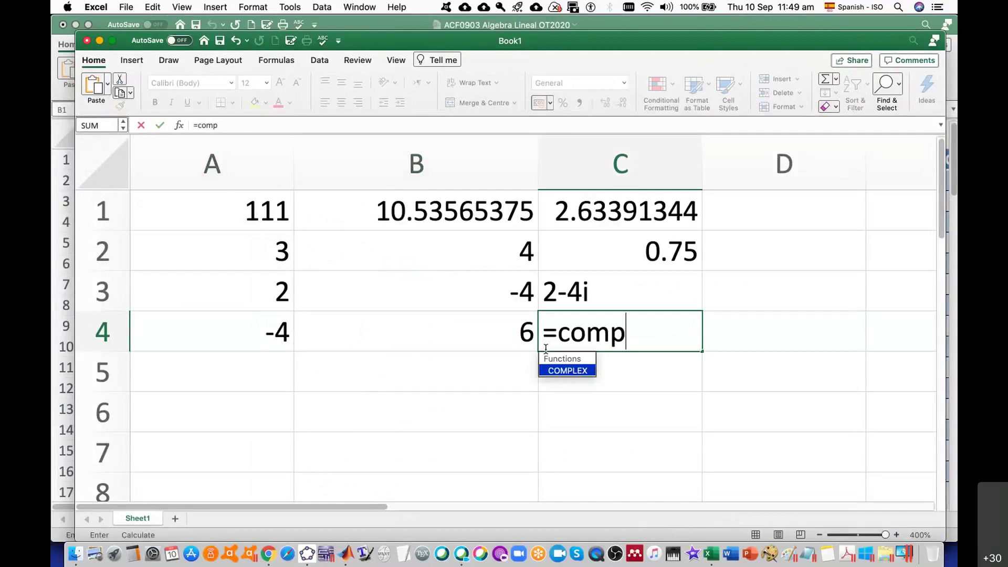
text(lex())
key(Return)
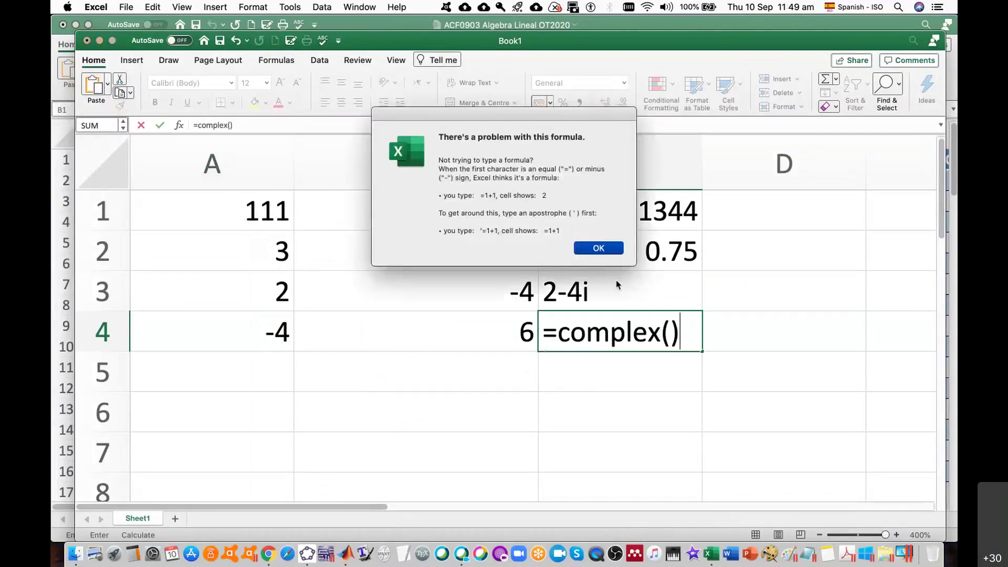
click(599, 249)
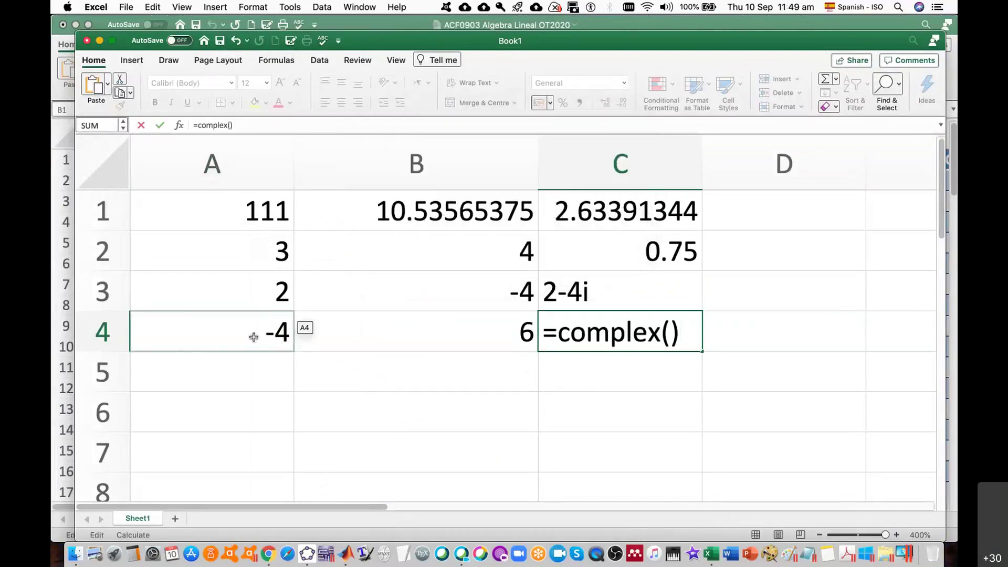
click(254, 335)
text(,)
click(387, 339)
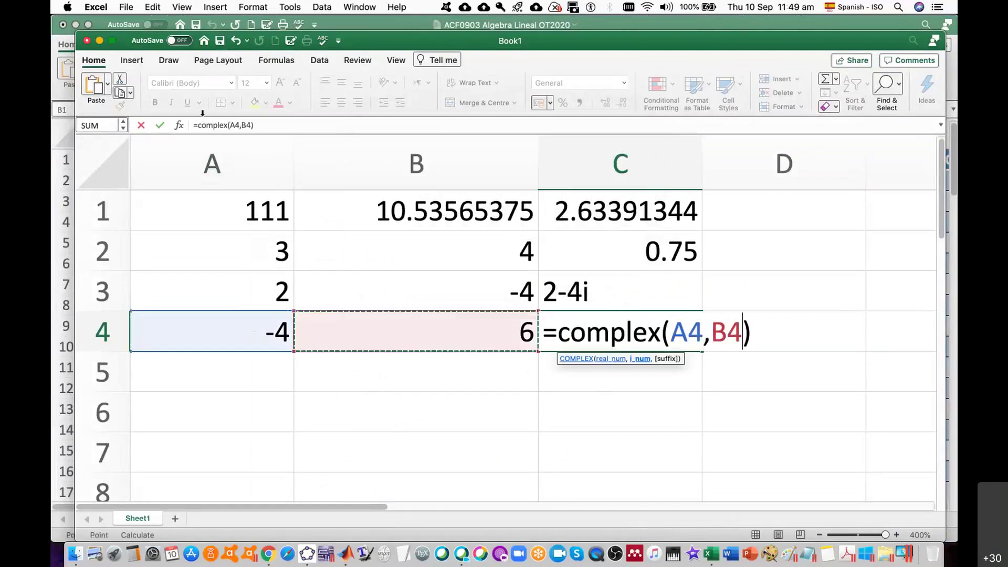
click(160, 125)
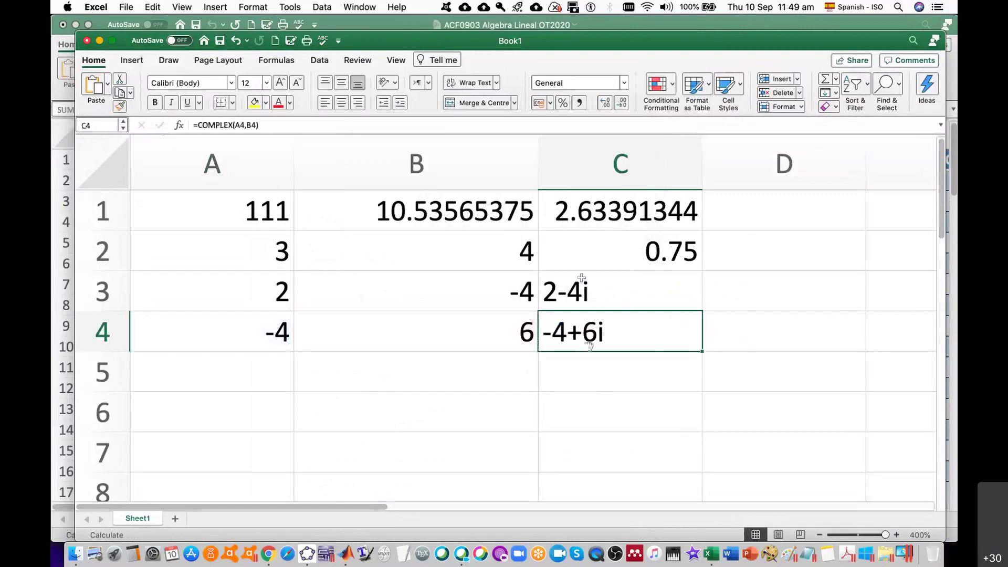
Start a formula in C5, directly below the two complex numbers.
click(590, 376)
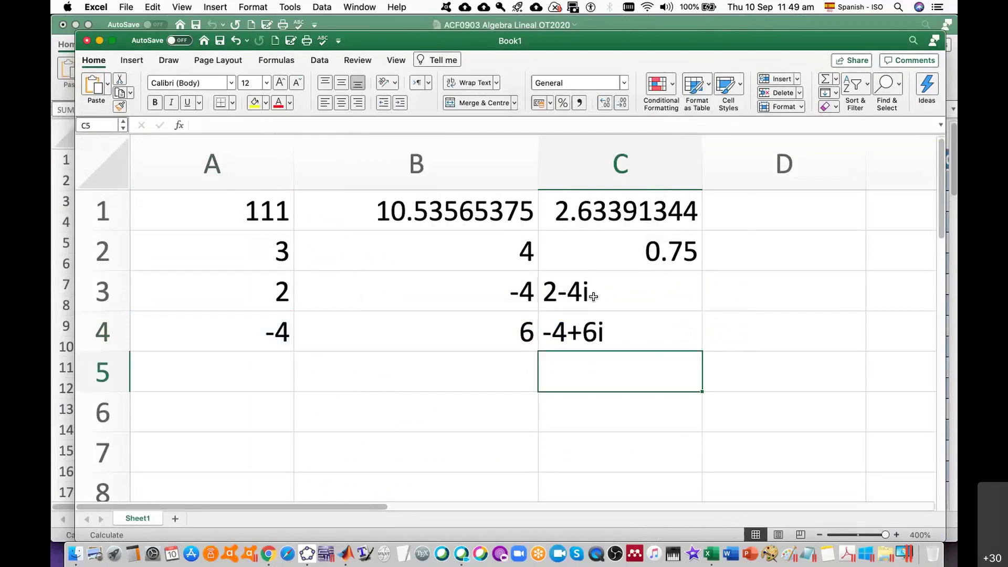
drag(590, 292, 592, 328)
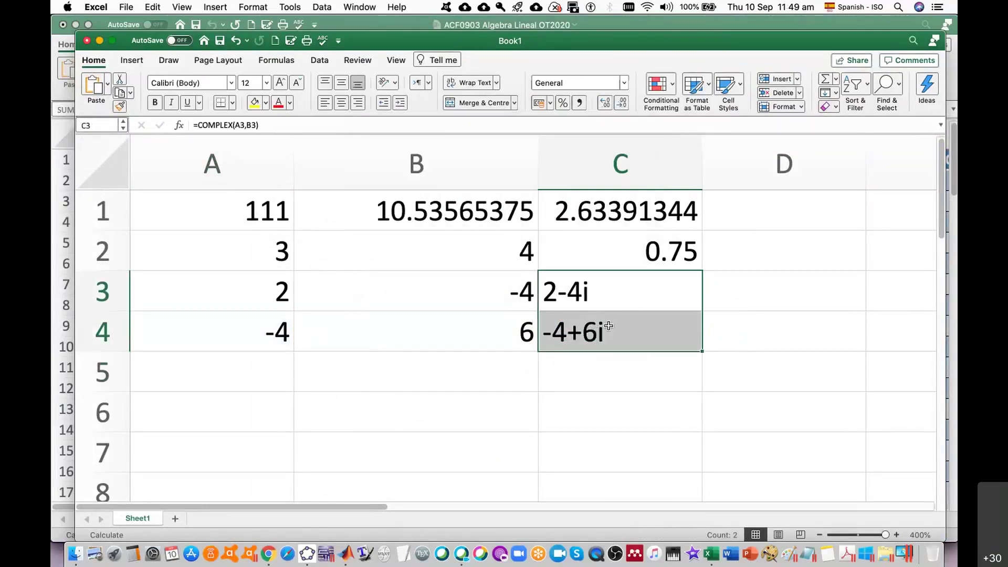
click(600, 372)
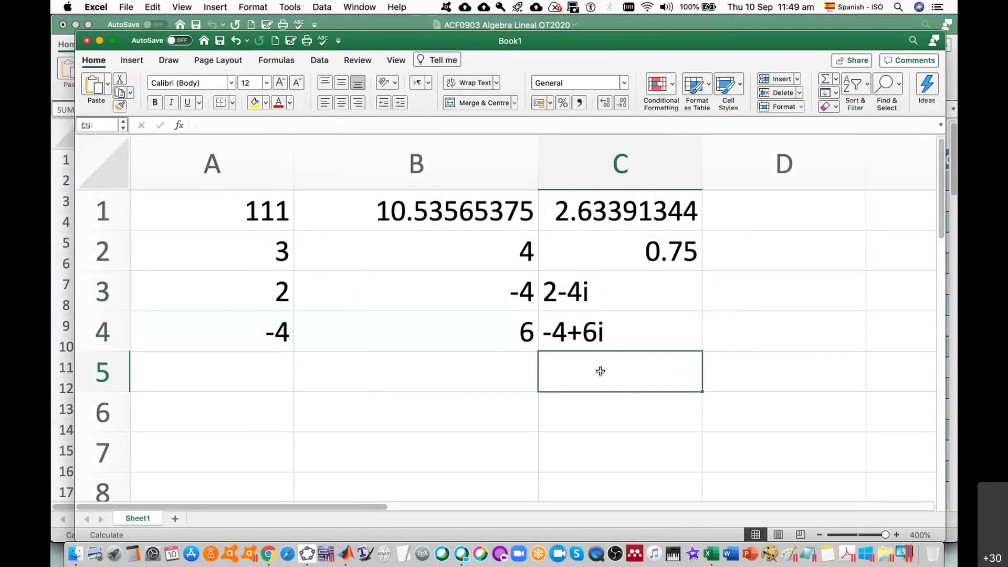
text(=)
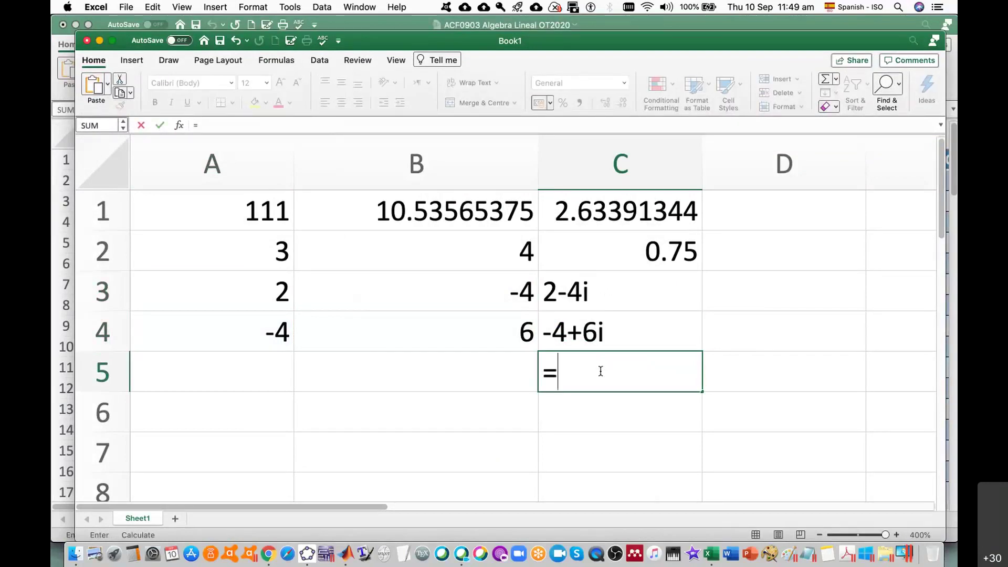
text(comp)
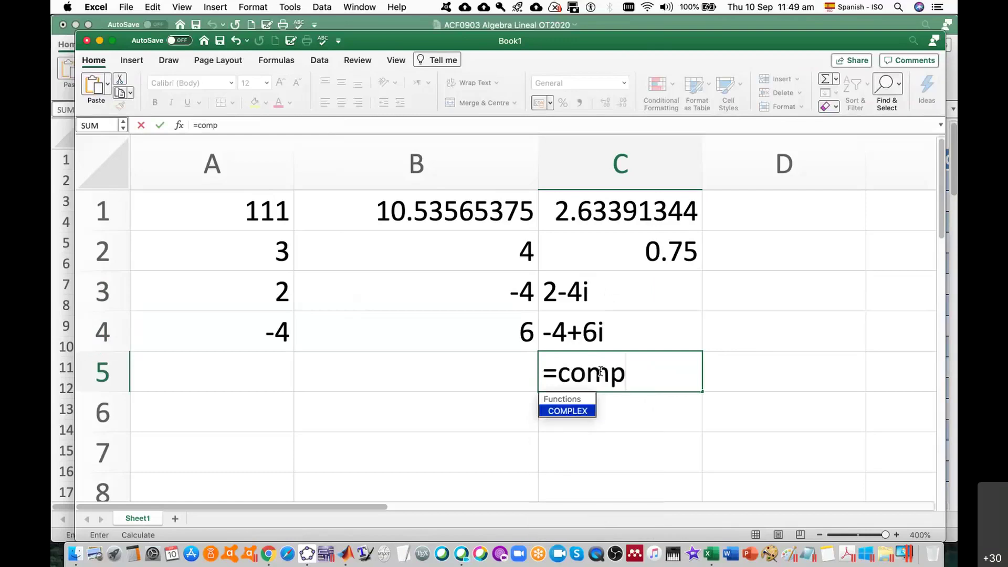
key(BackSpace)
key(BackSpace)
key(BackSpace)
key(BackSpace)
Restart the C5 formula as =im and look through the suggested complex-number functions for the one that adds.
text(i)
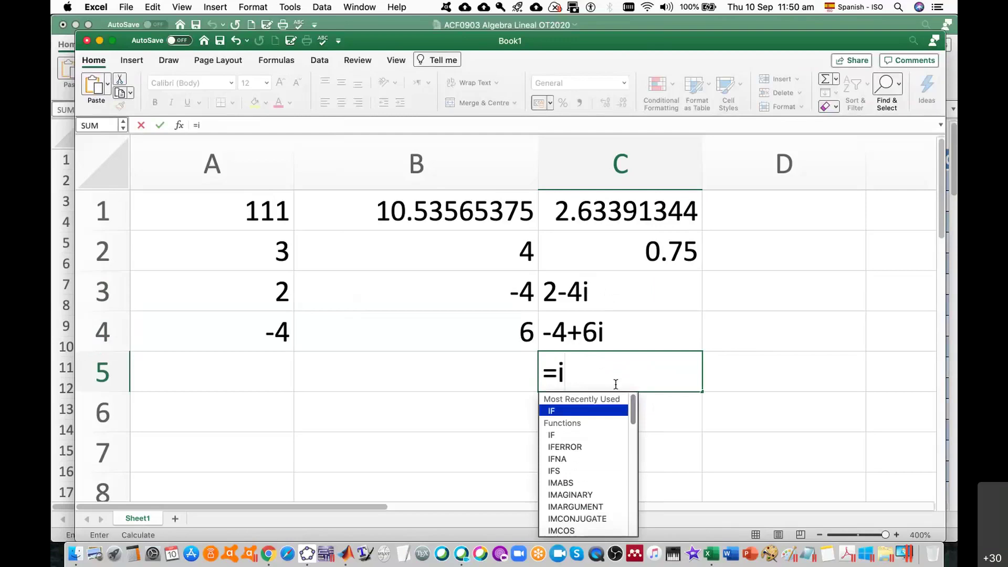
scroll(599, 472, down, 3)
scroll(596, 498, down, 4)
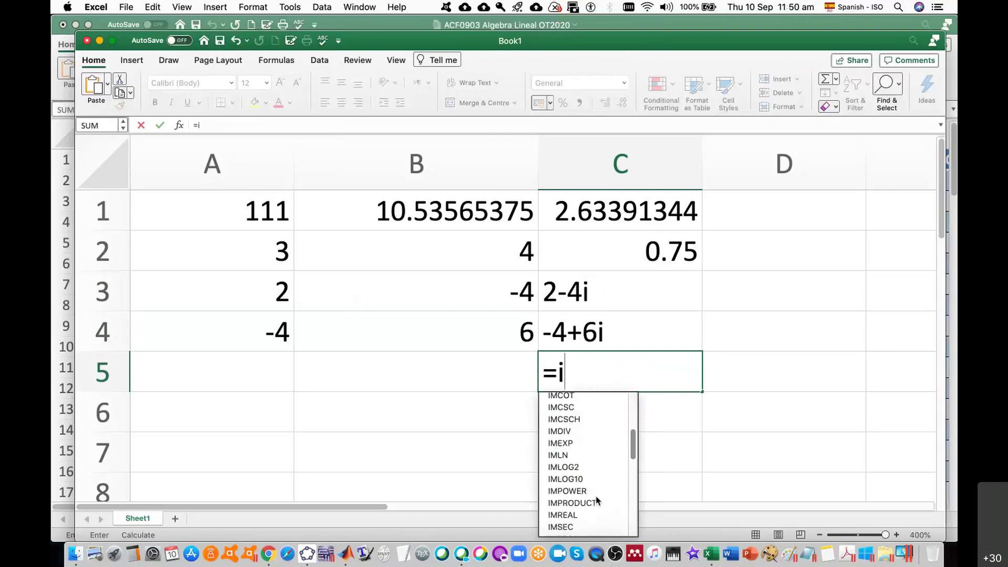
scroll(597, 500, down, 3)
scroll(599, 472, up, 9)
scroll(602, 453, up, 2)
scroll(602, 452, down, 4)
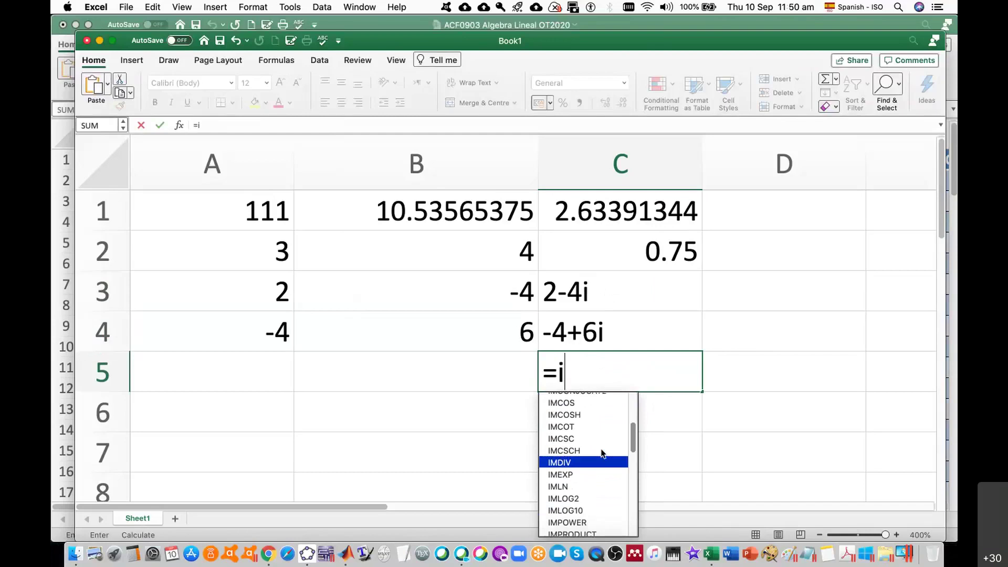
text(m)
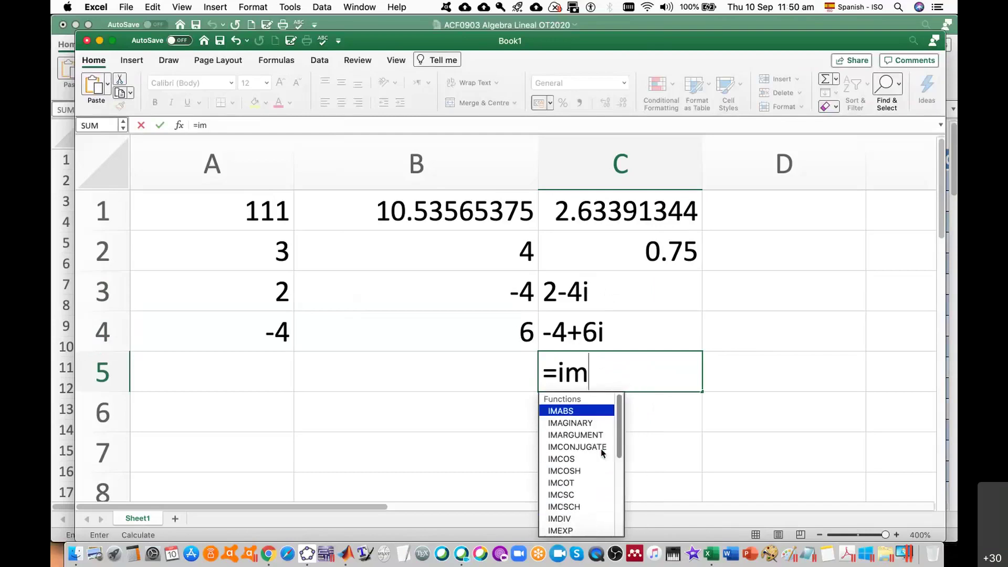
click(599, 494)
scroll(597, 493, down, 5)
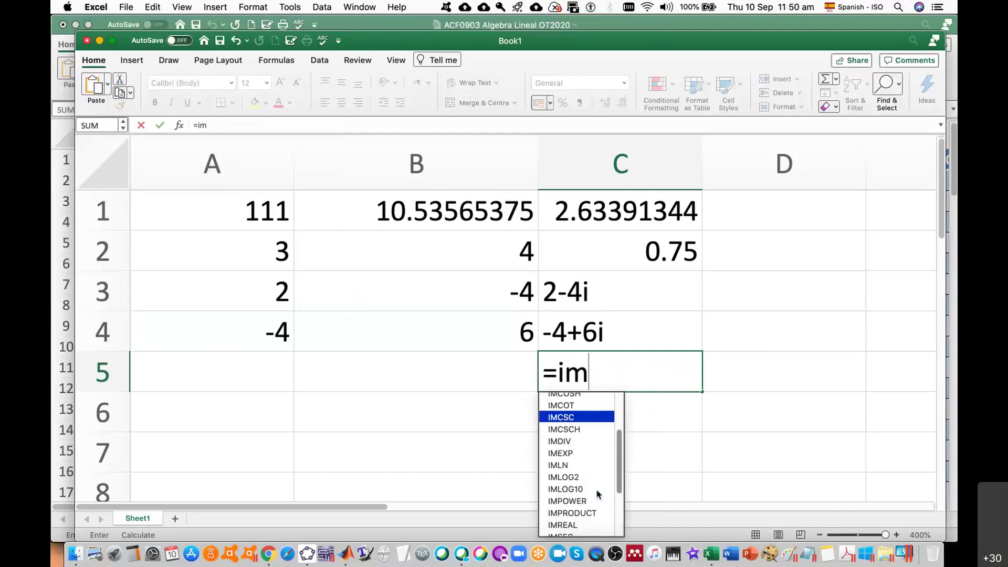
click(596, 467)
click(596, 503)
scroll(595, 499, down, 3)
click(578, 519)
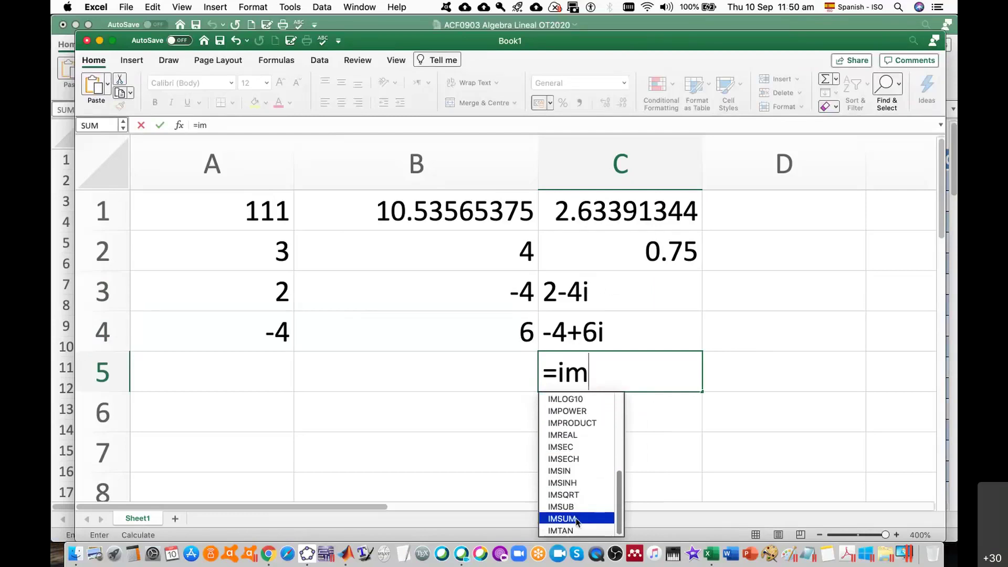
scroll(583, 493, up, 5)
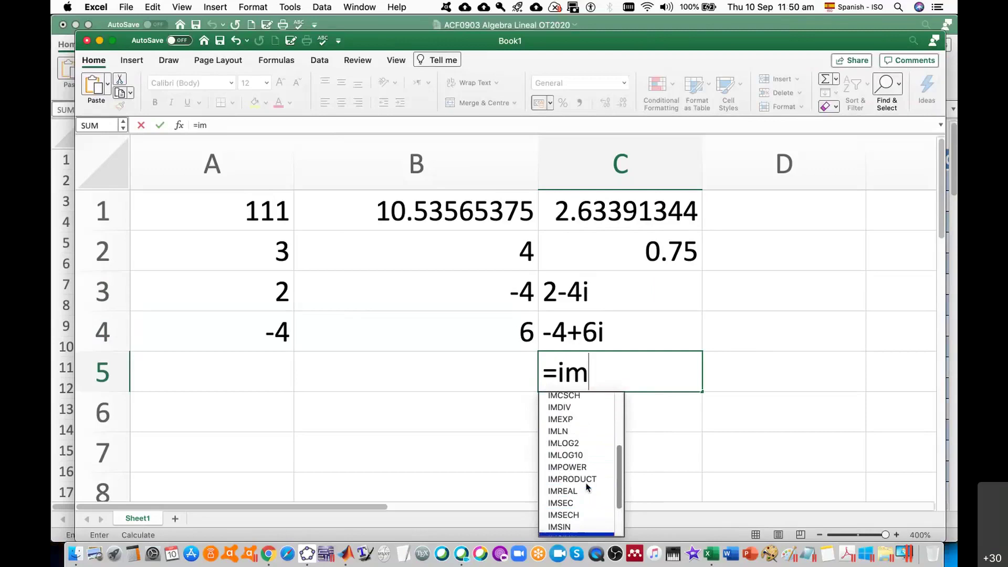
scroll(586, 483, up, 3)
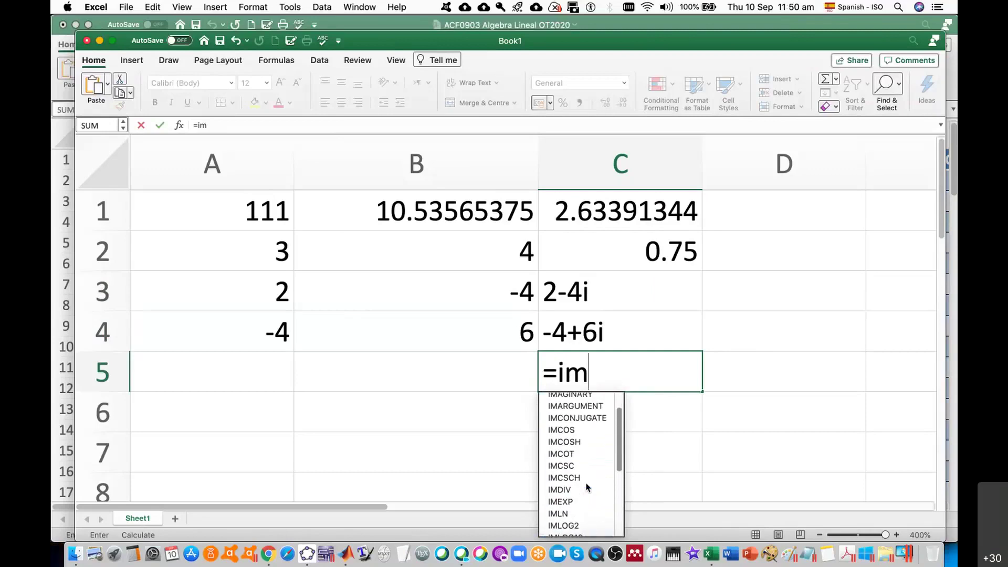
scroll(586, 485, down, 2)
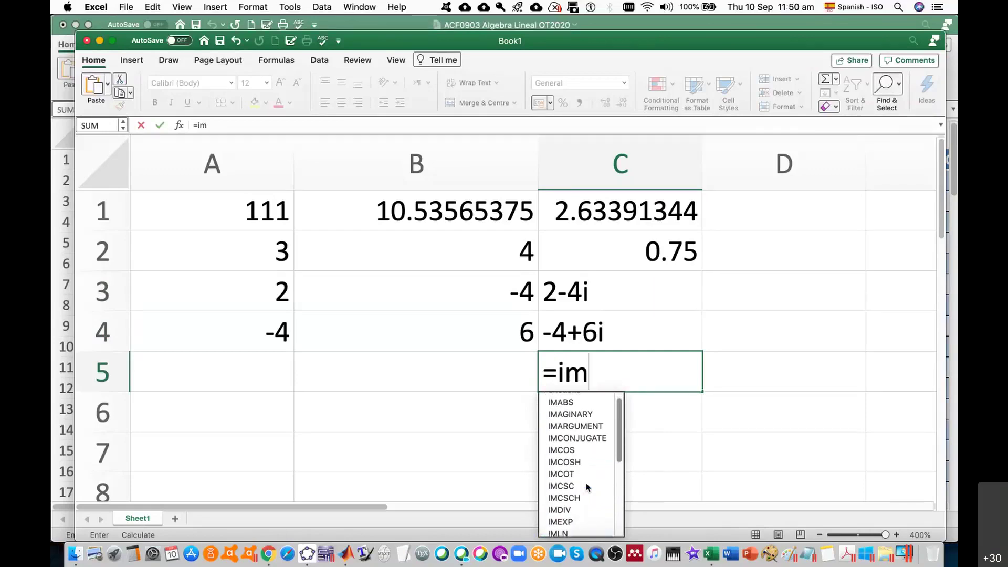
scroll(586, 485, up, 2)
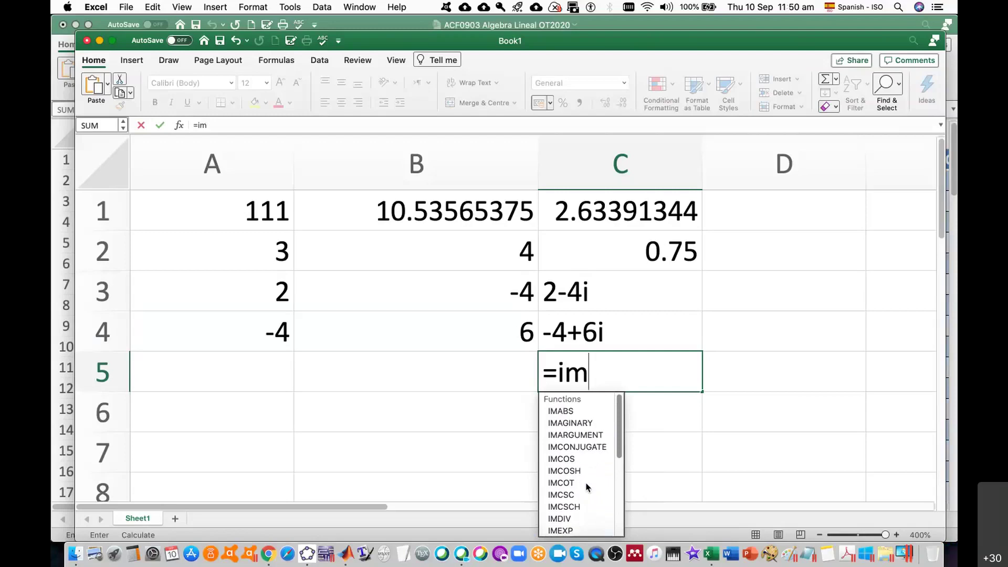
scroll(586, 486, down, 8)
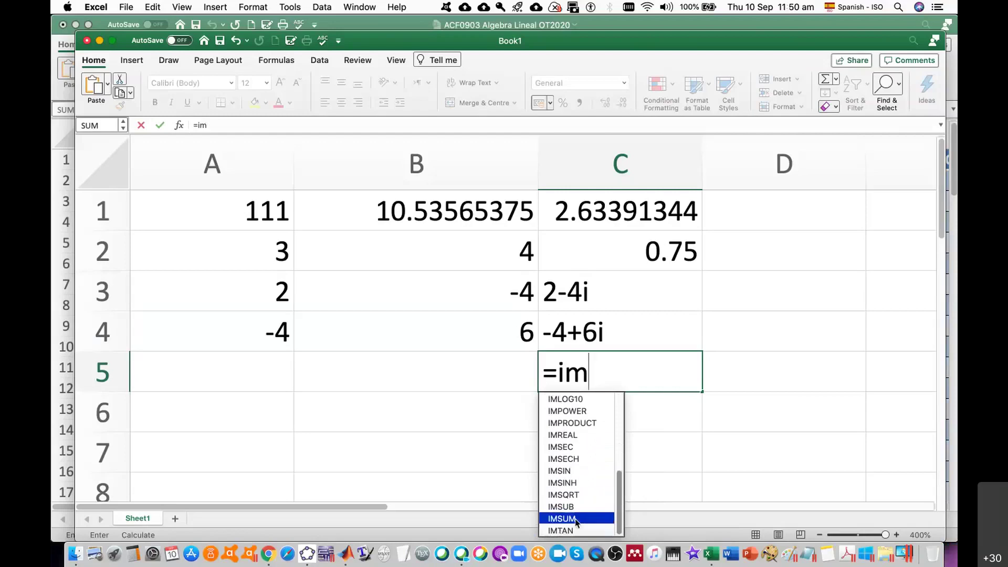
Add the complex numbers a and b in C5 with the formula =IMSUM(C3,C4).
double_click(564, 530)
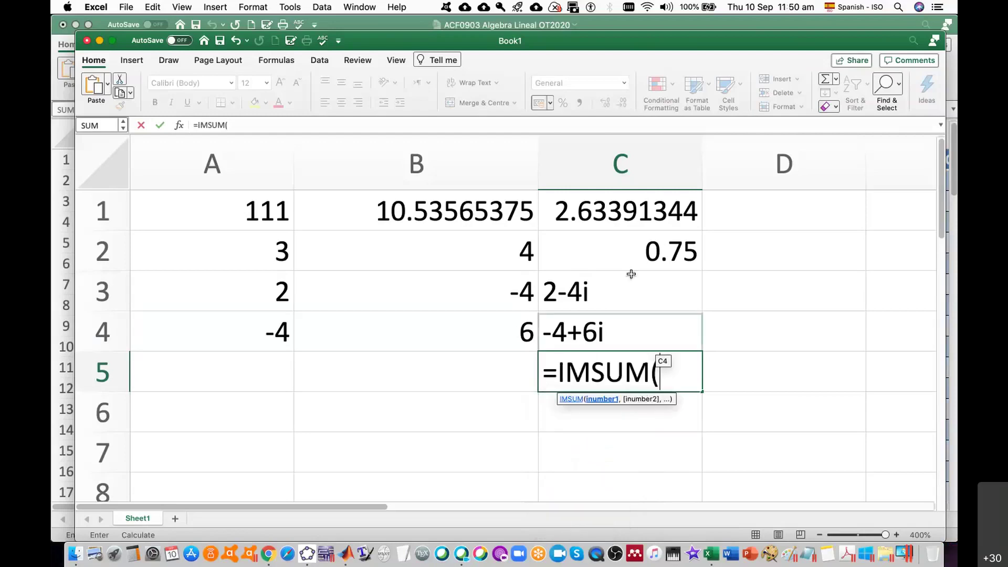
click(626, 293)
text(,)
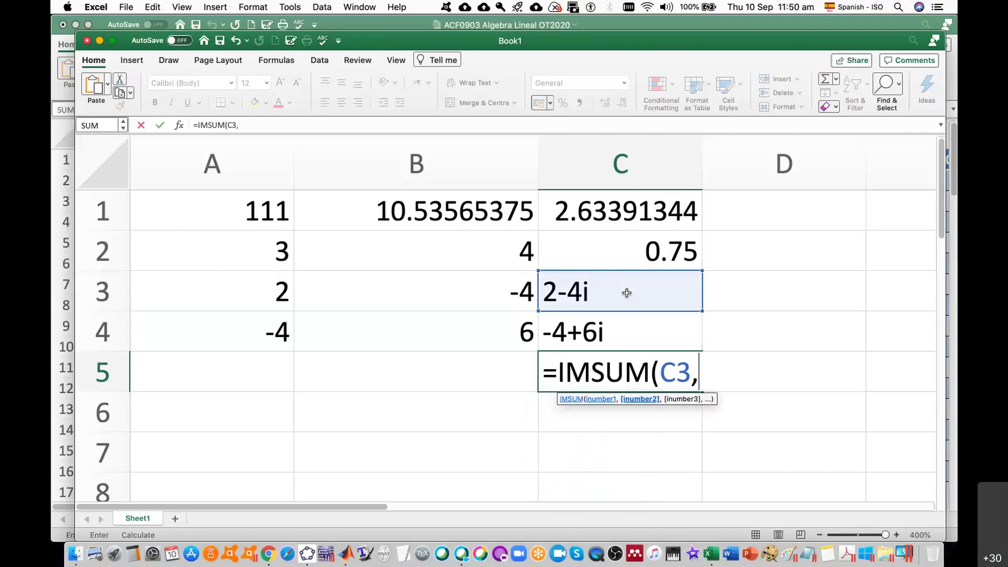
click(630, 331)
text())
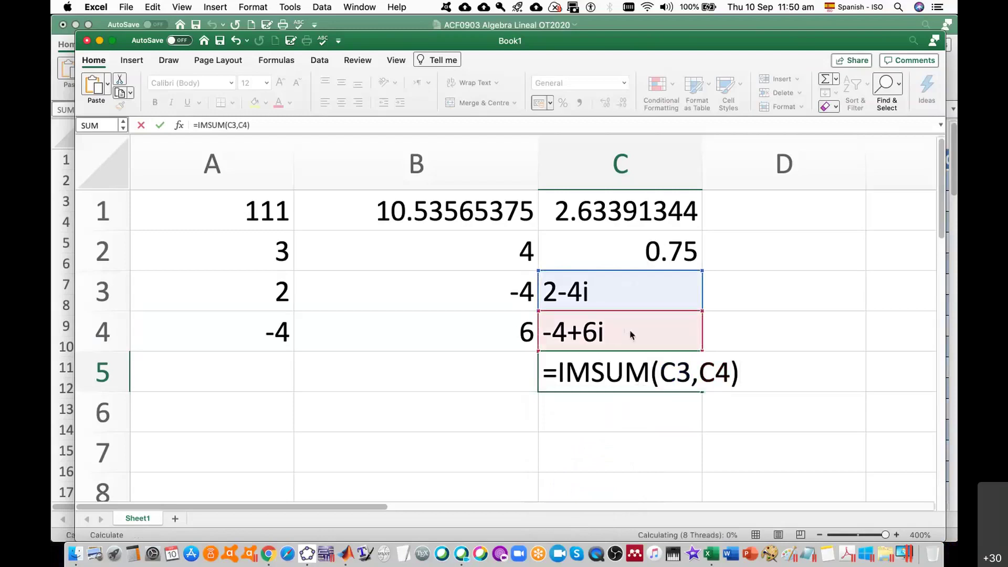
key(Return)
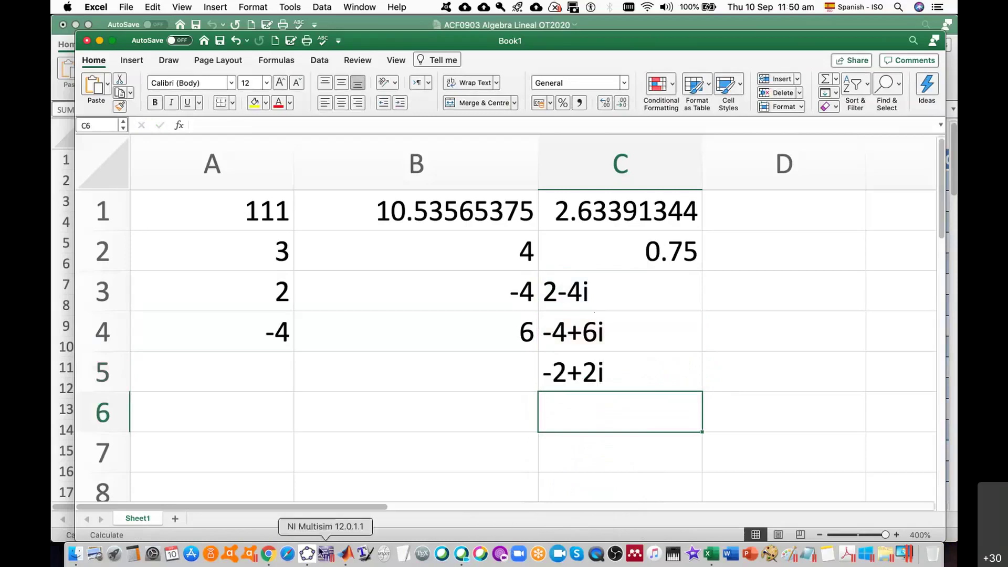
Switch to Chrome and open the PDF on Excel functions for complex numbers from the Algebra Lineal site.
click(269, 554)
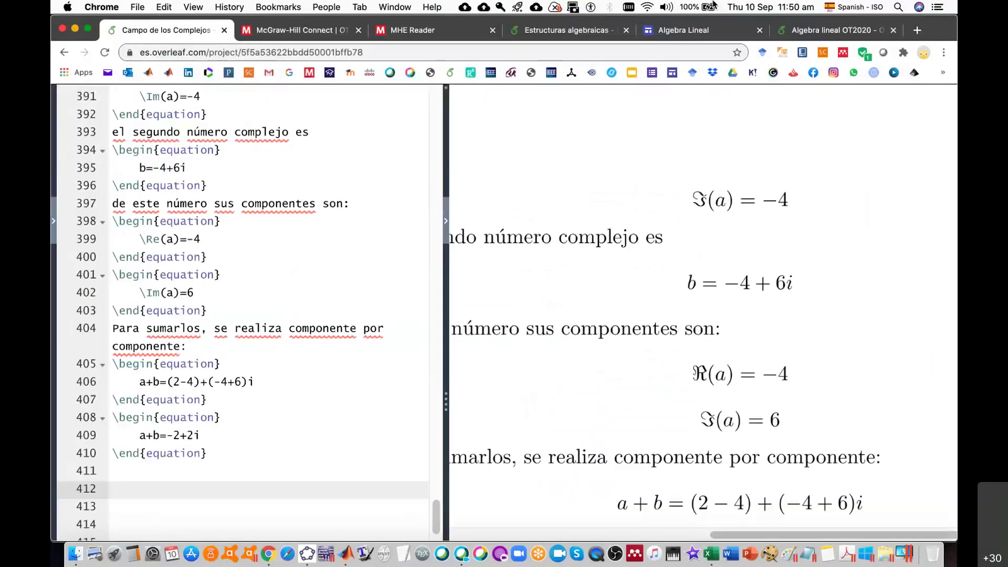
click(694, 32)
scroll(561, 359, down, 5)
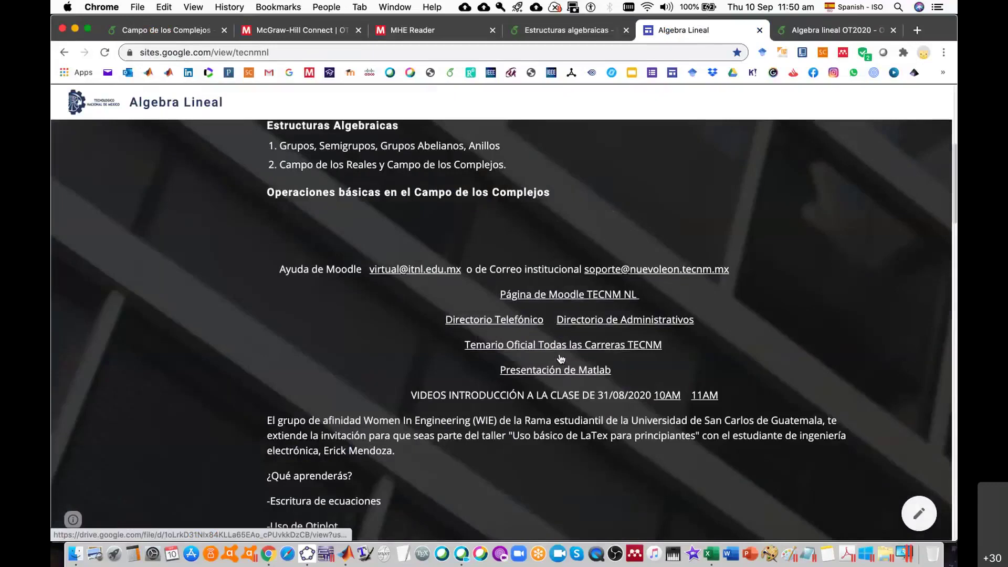
scroll(889, 310, down, 15)
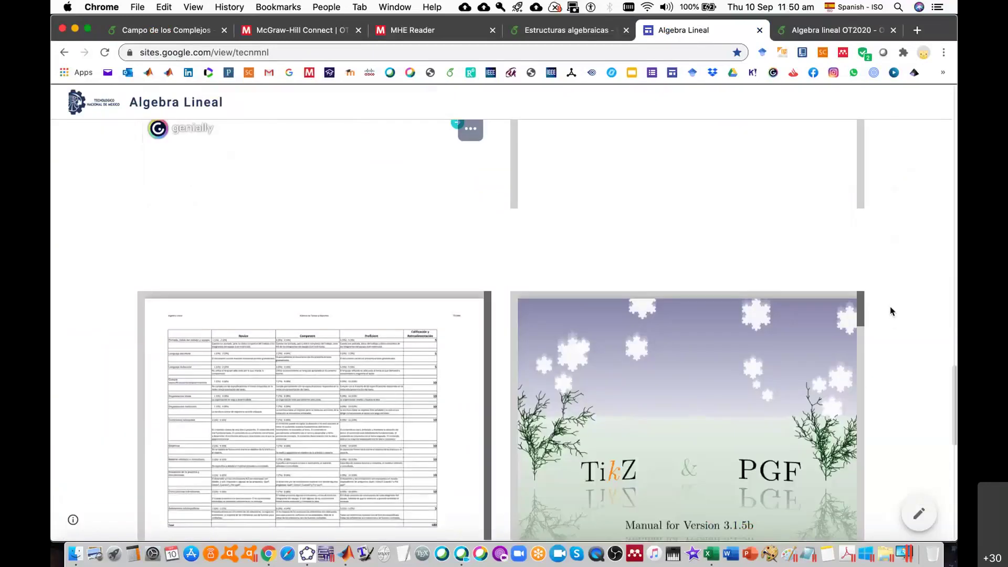
scroll(891, 310, up, 4)
scroll(891, 310, down, 6)
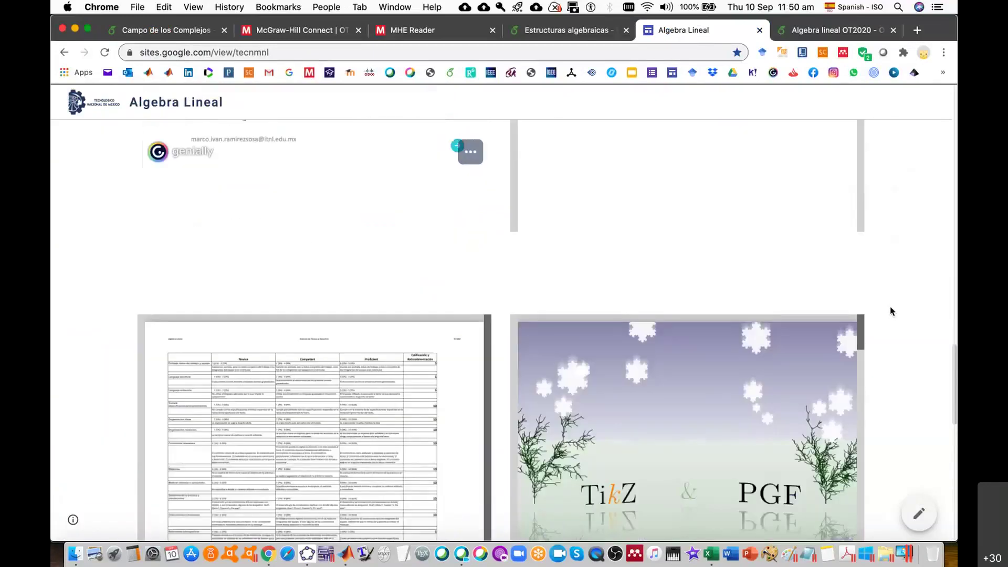
scroll(891, 311, down, 5)
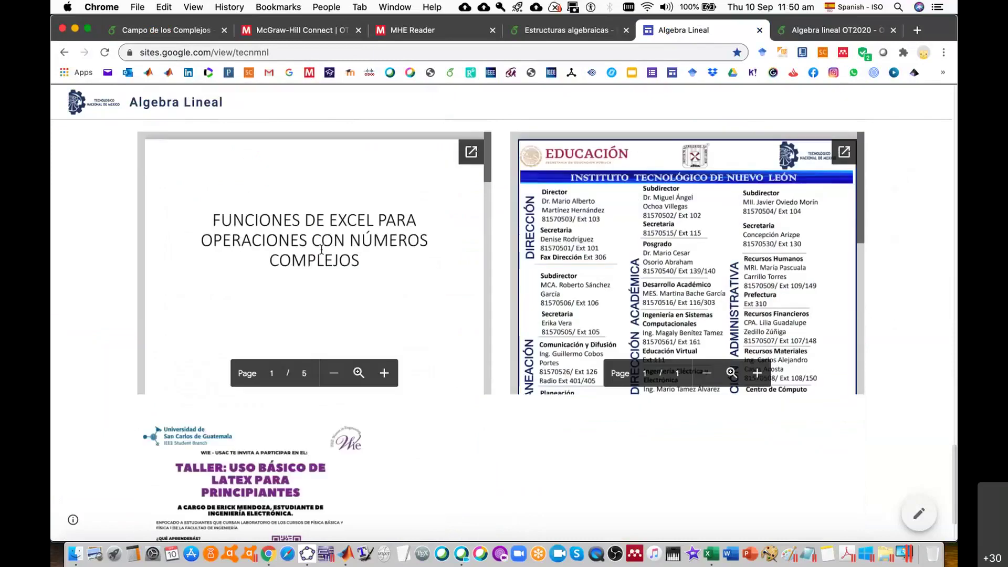
click(471, 153)
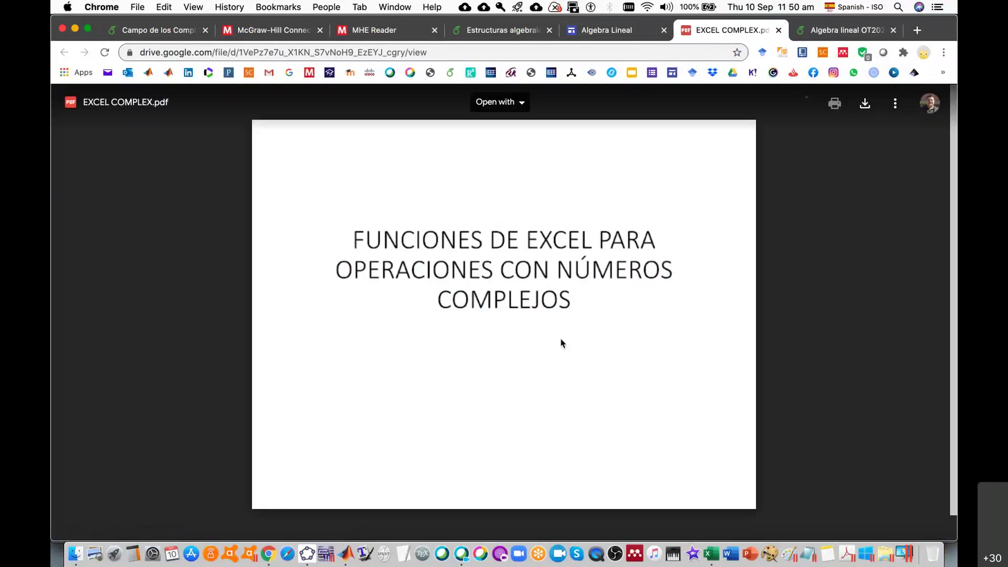
Read through the function descriptions on all pages of EXCEL COMPLEX.pdf, then close the document.
scroll(584, 397, down, 8)
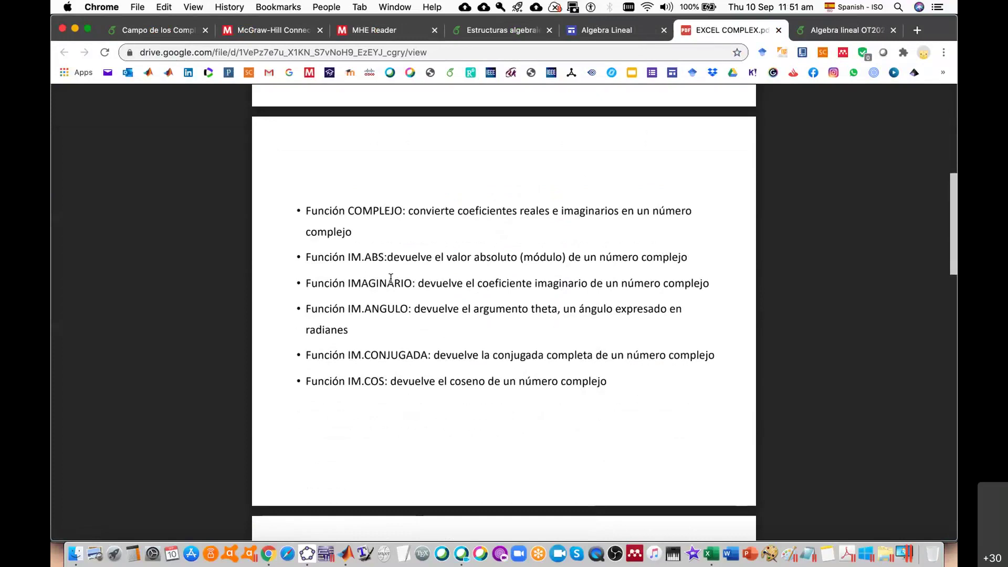
scroll(415, 359, down, 8)
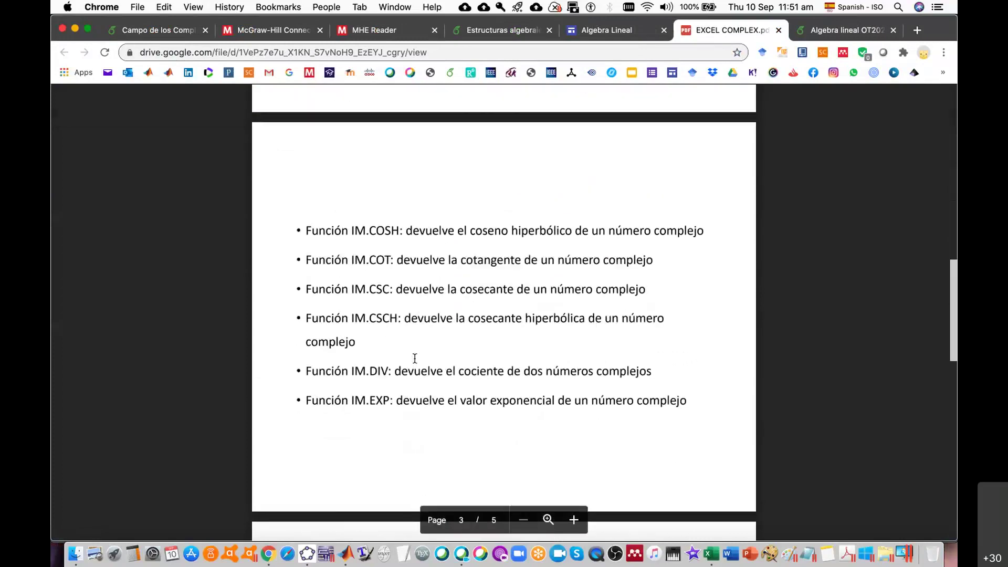
scroll(424, 331, down, 6)
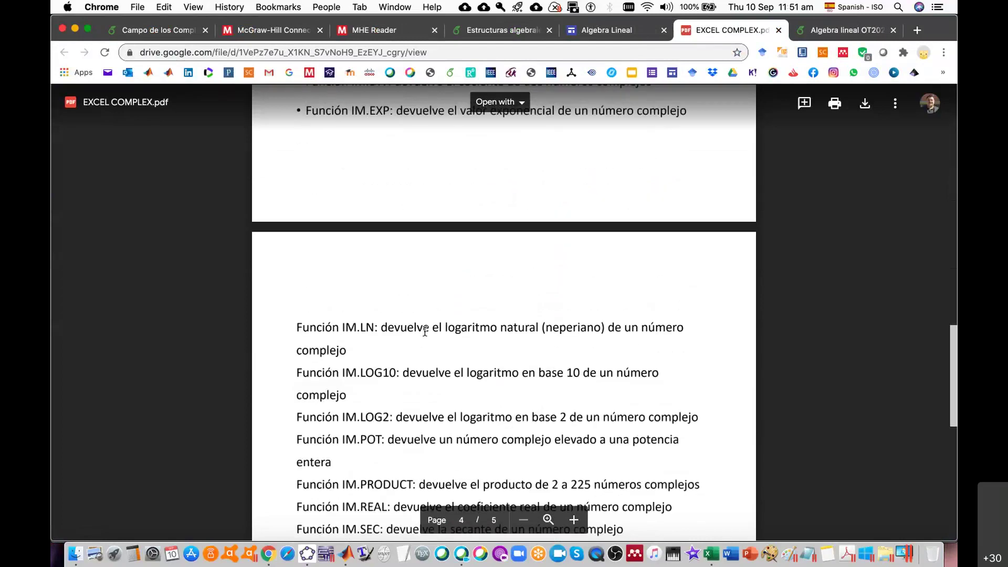
scroll(425, 331, down, 3)
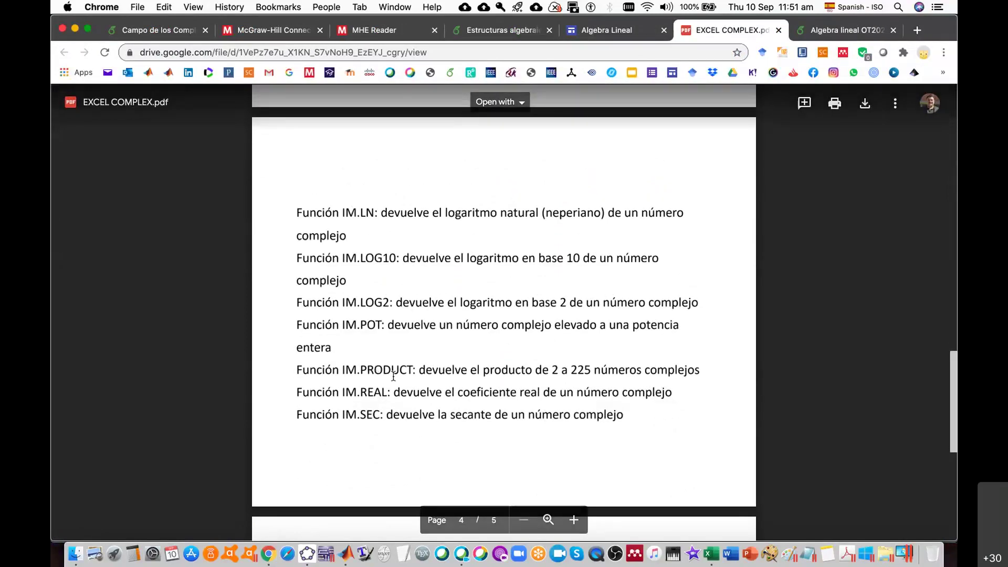
scroll(415, 366, down, 2)
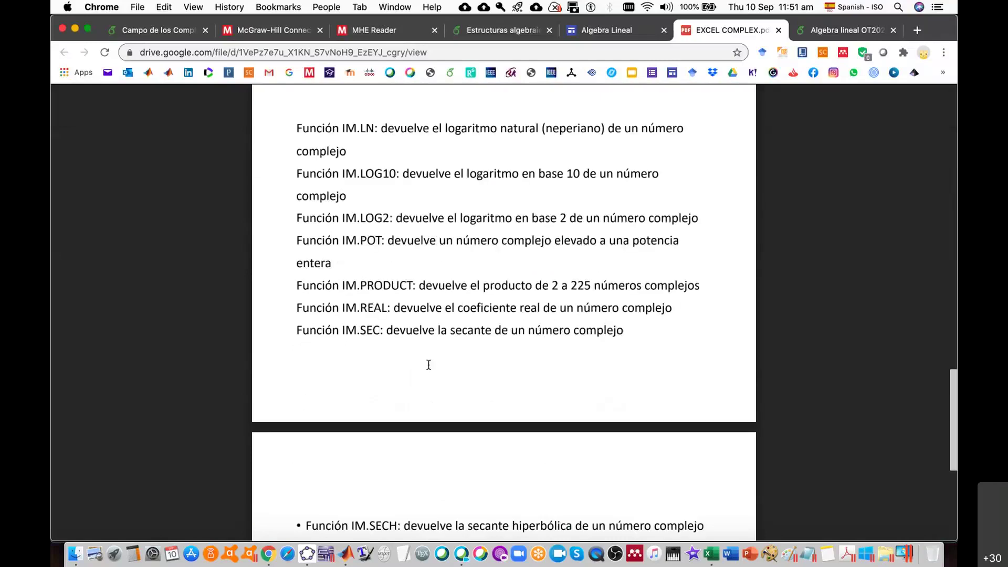
scroll(429, 364, down, 6)
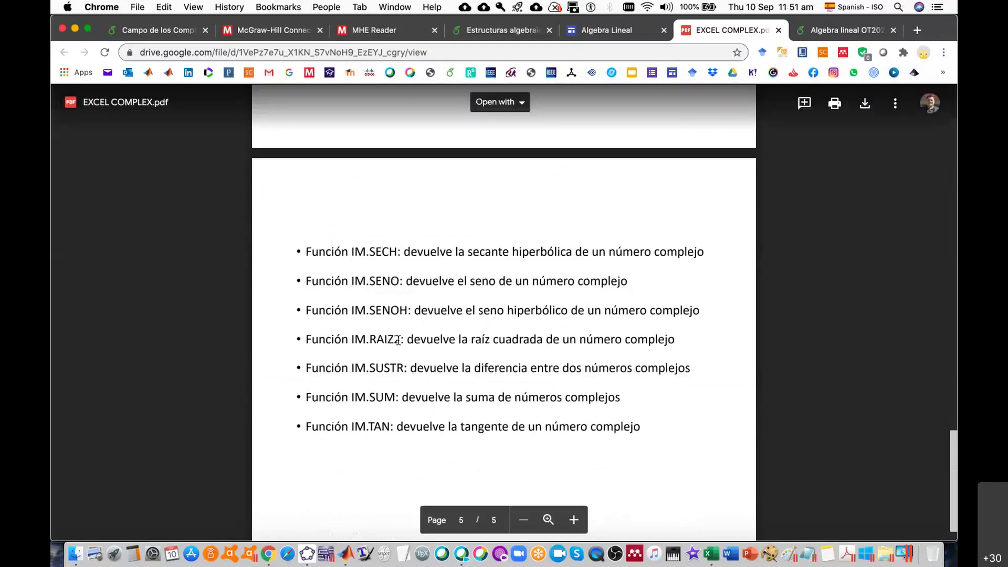
scroll(436, 354, up, 20)
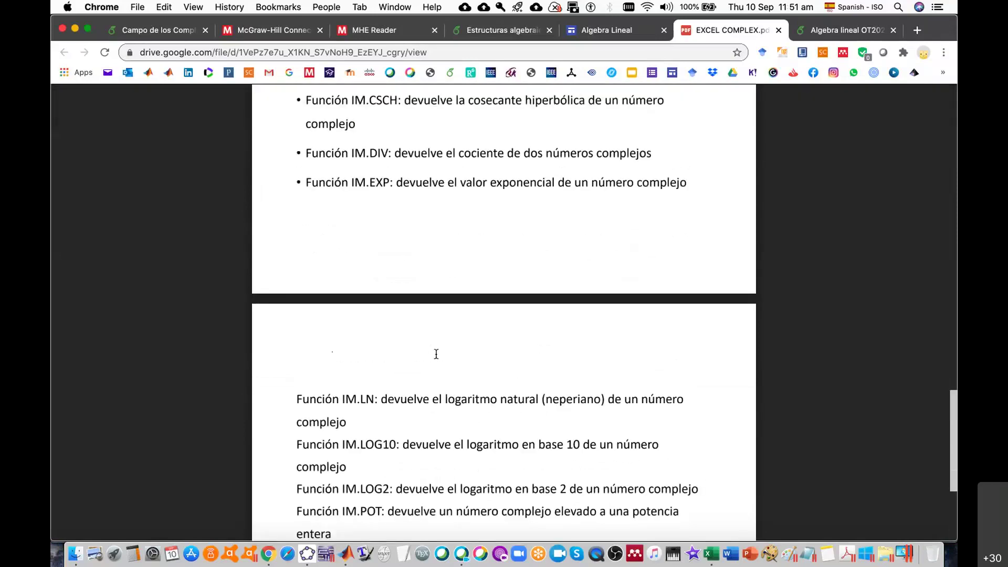
click(778, 31)
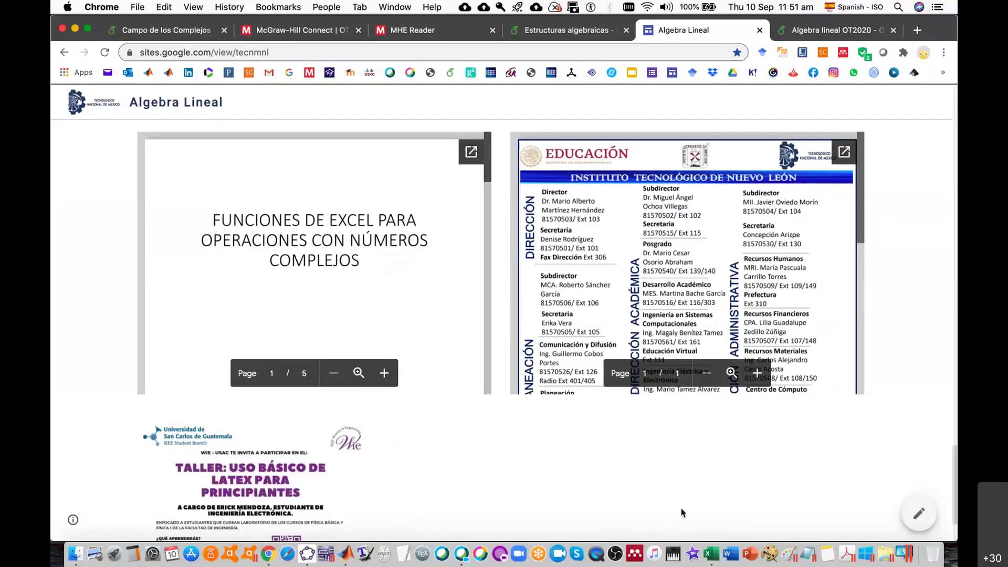
Switch to Excel, start the formula =im in C6 and look through the suggested complex-number functions.
click(712, 554)
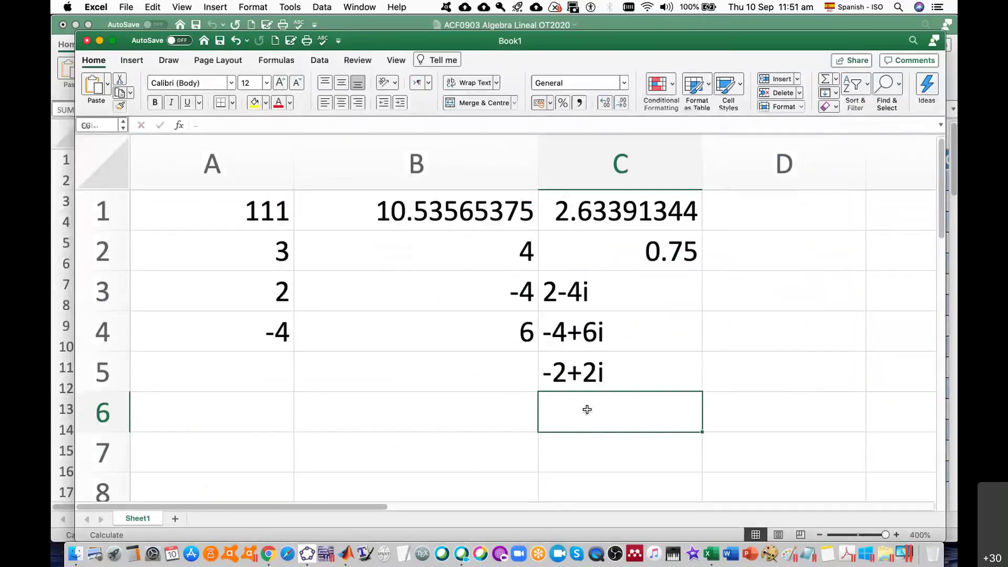
text(=im)
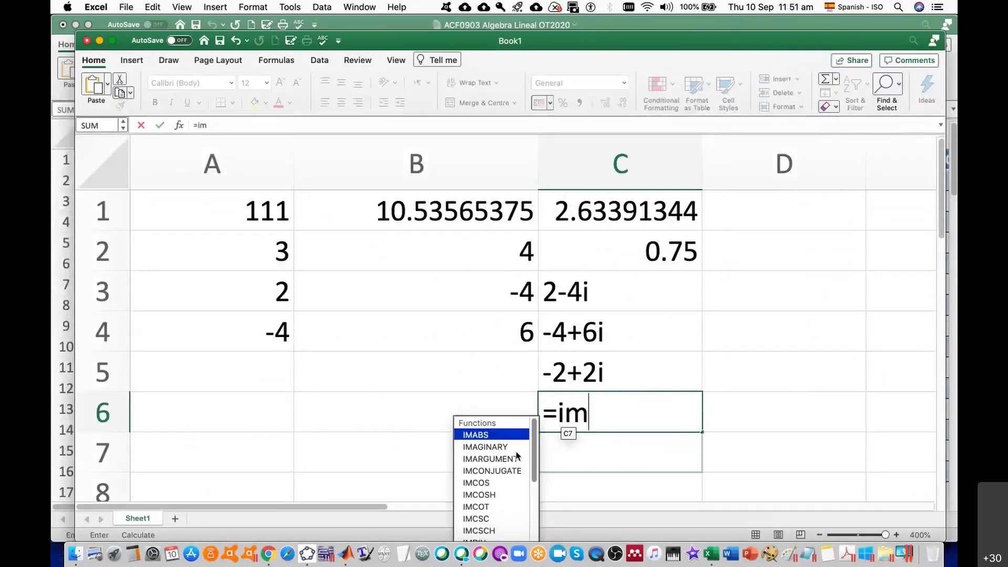
scroll(513, 461, down, 5)
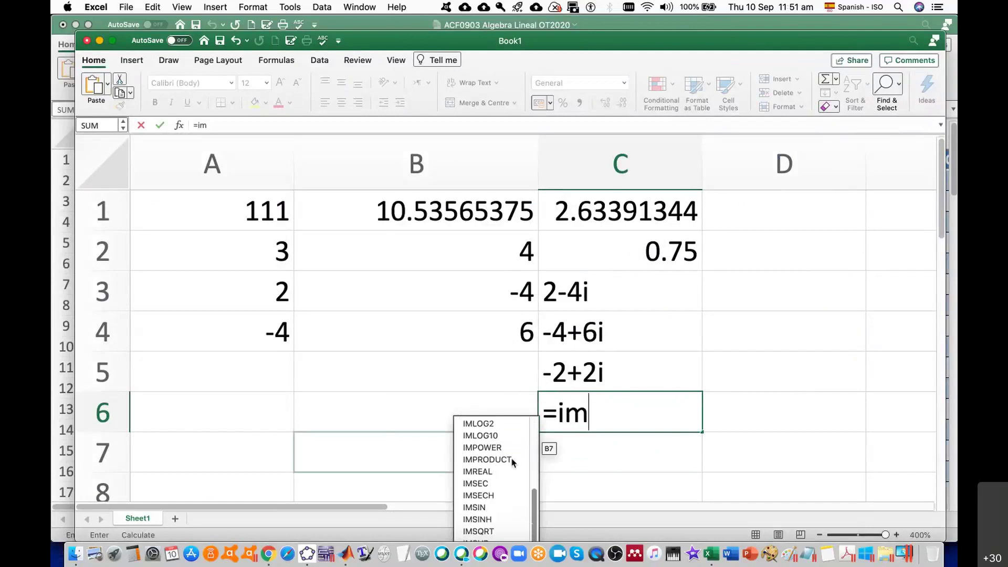
scroll(504, 452, up, 3)
scroll(503, 443, up, 2)
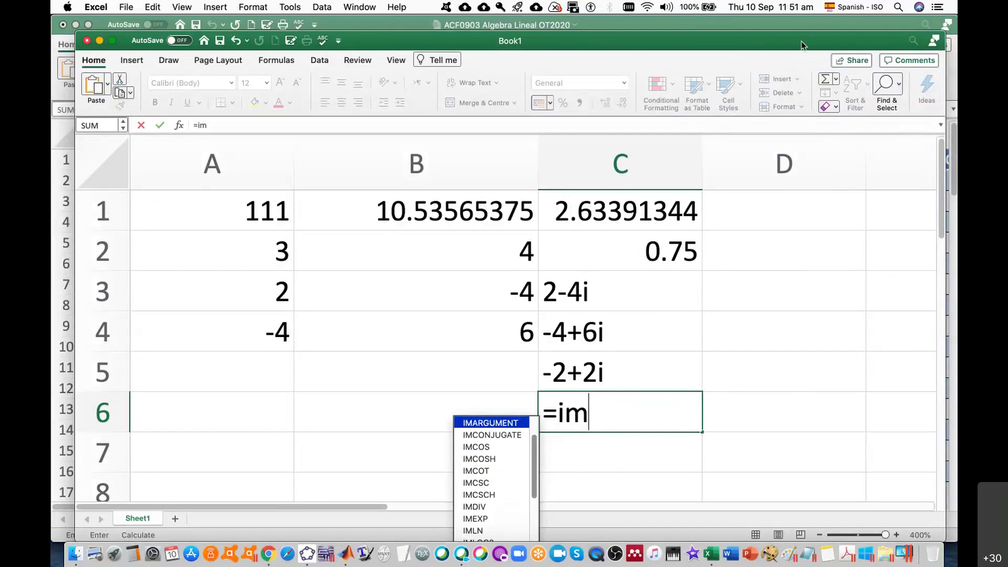
Move the Book1 window up against the screen's upper-left corner and widen it to the full screen width.
drag(802, 46, 775, 30)
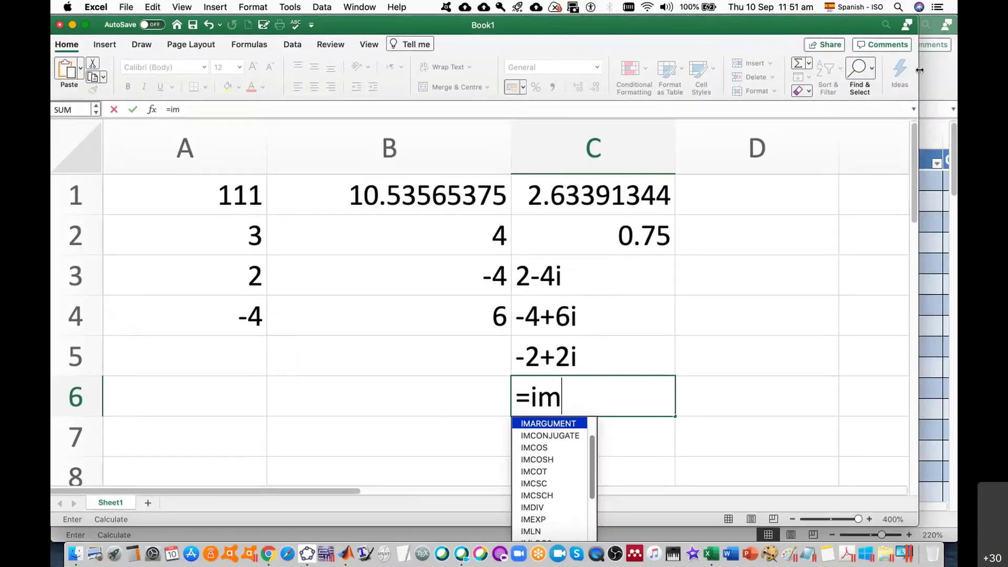
drag(920, 70, 958, 70)
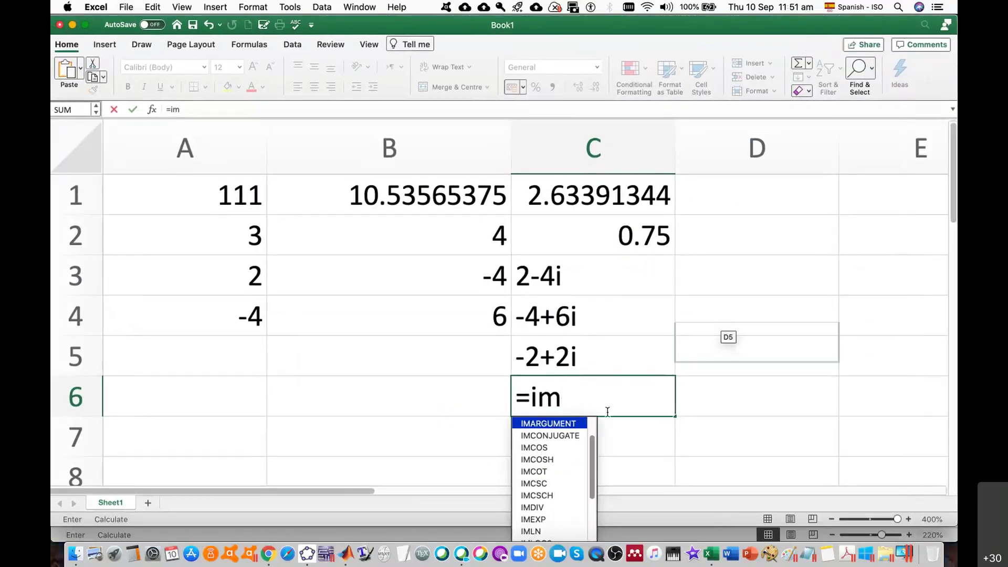
Leave the incomplete =im formula in C6, undo that entry and keep the workbook unsaved.
click(653, 397)
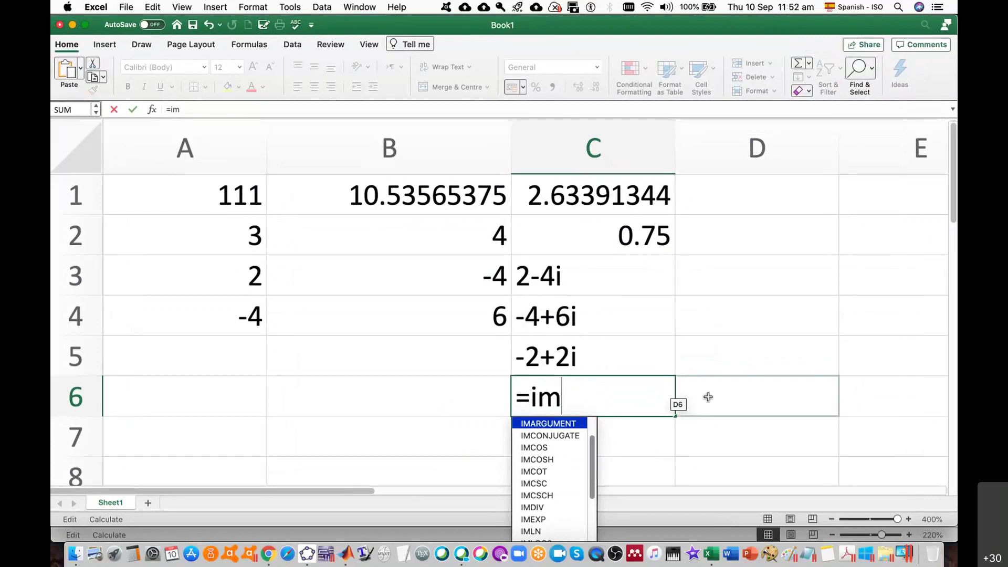
click(683, 363)
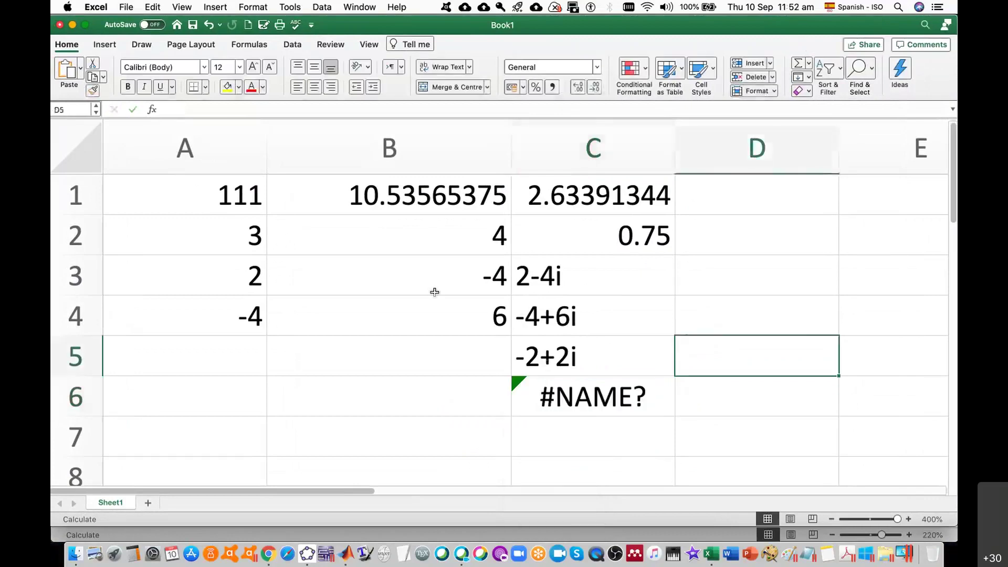
click(569, 395)
key(cmd+z)
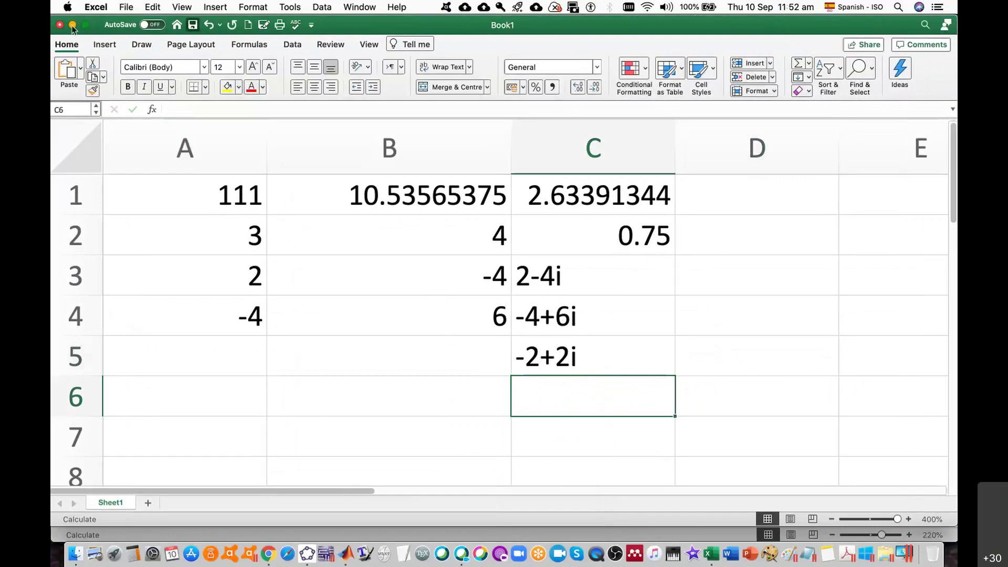
key(super+s)
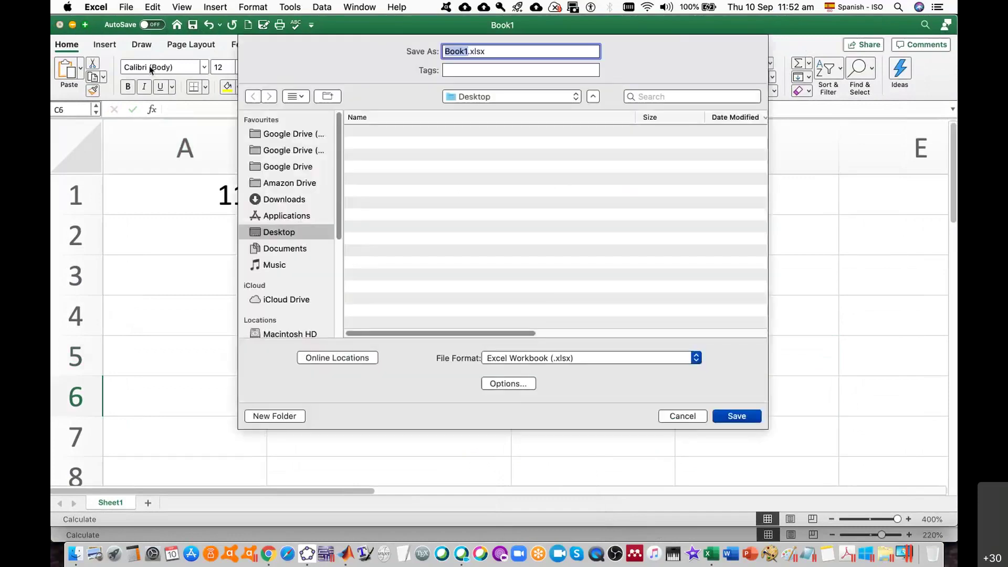
click(682, 418)
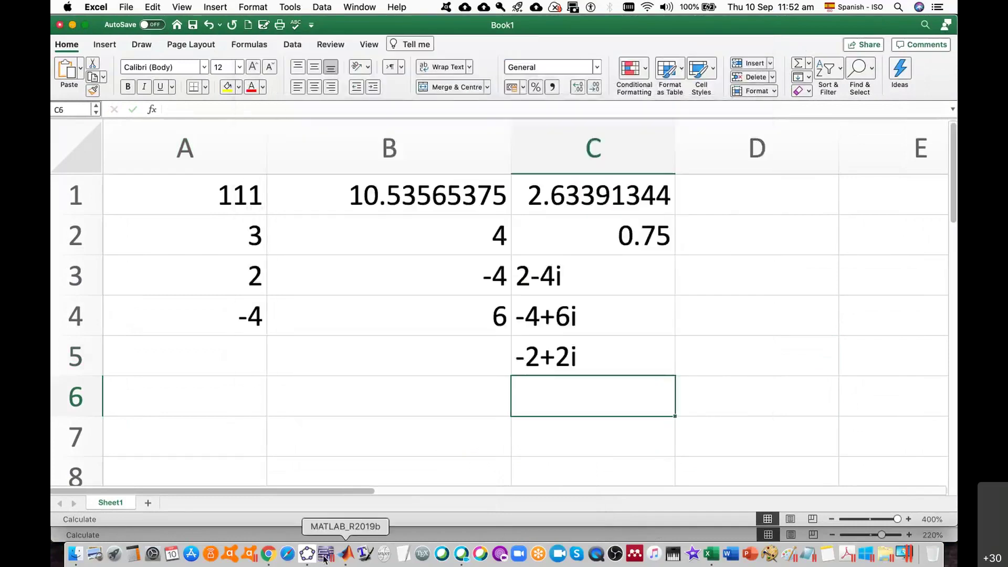
Switch to Chrome, return to the Primera Unidad list on the Algebra Lineal site and close the Algebra lineal OT2020 Overleaf project.
key(super+m)
click(583, 450)
scroll(583, 420, down, 10)
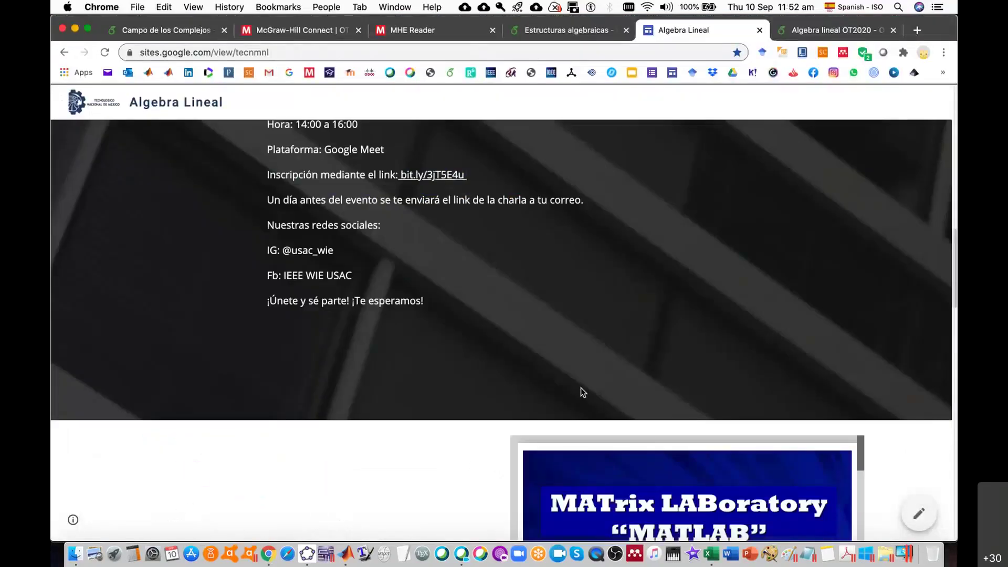
scroll(583, 393, up, 10)
scroll(570, 402, down, 5)
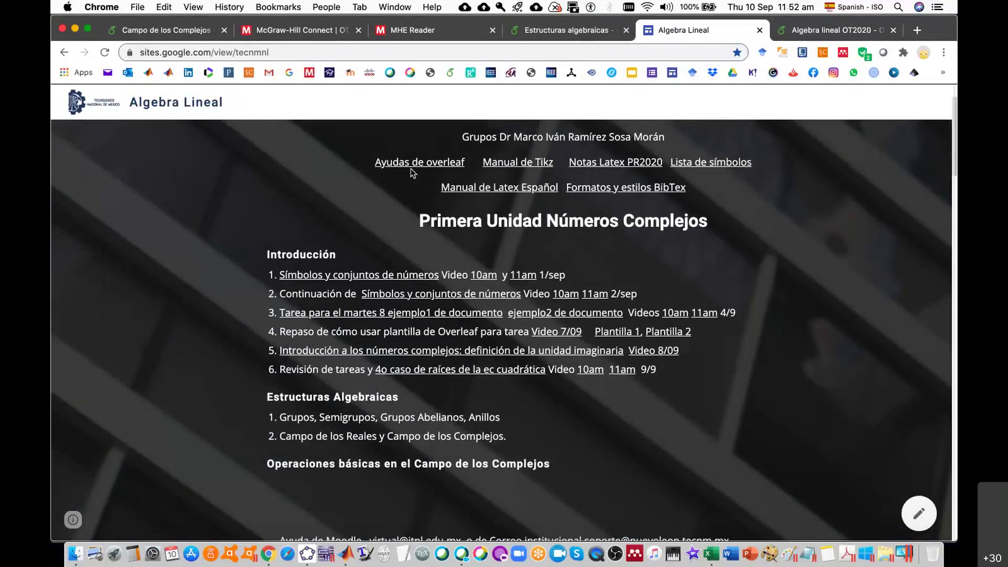
click(827, 33)
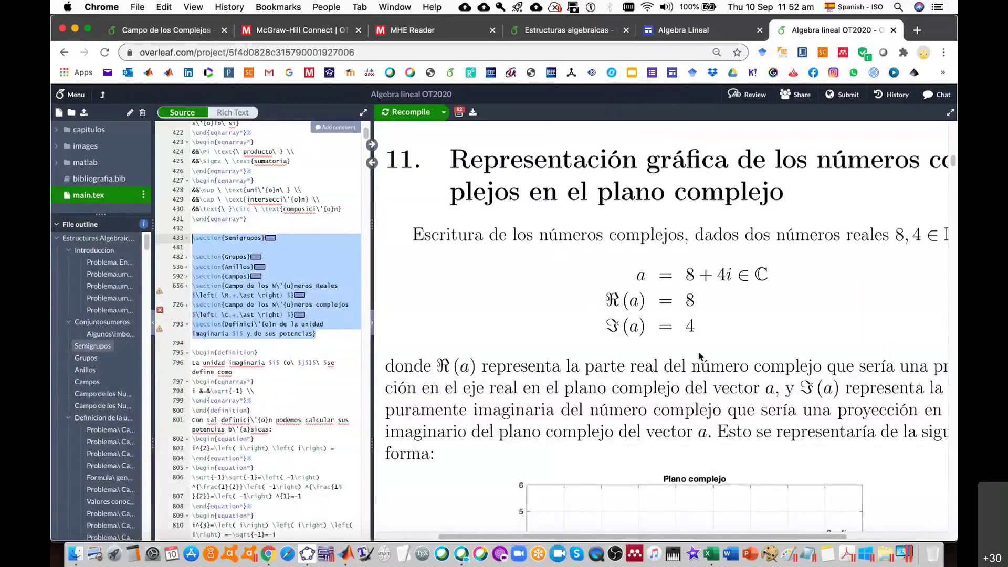
click(893, 30)
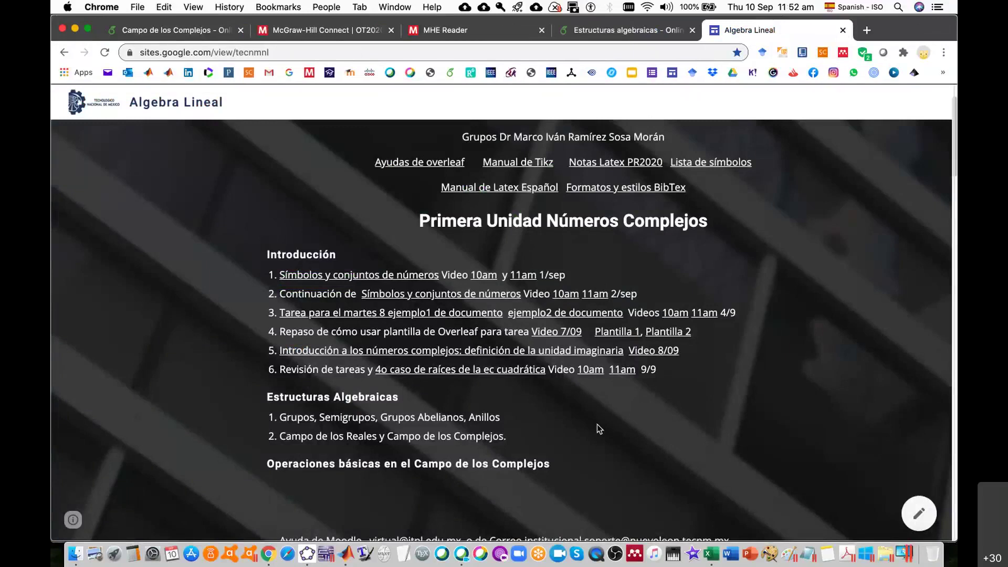
Switch to Excel and review the worksheet data in A1:C5, highlighting the ranges while explaining them.
click(712, 555)
drag(211, 197, 578, 364)
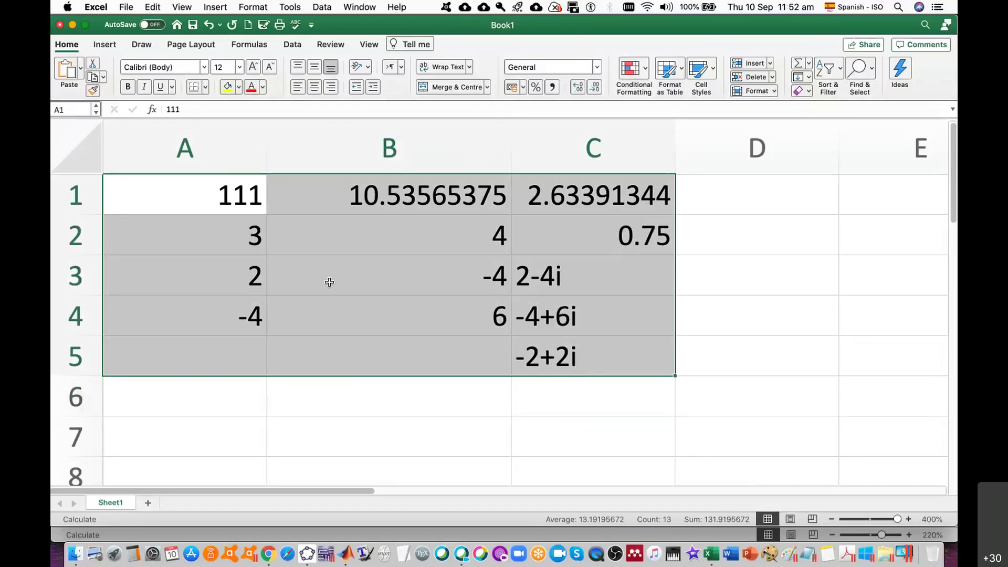
click(329, 283)
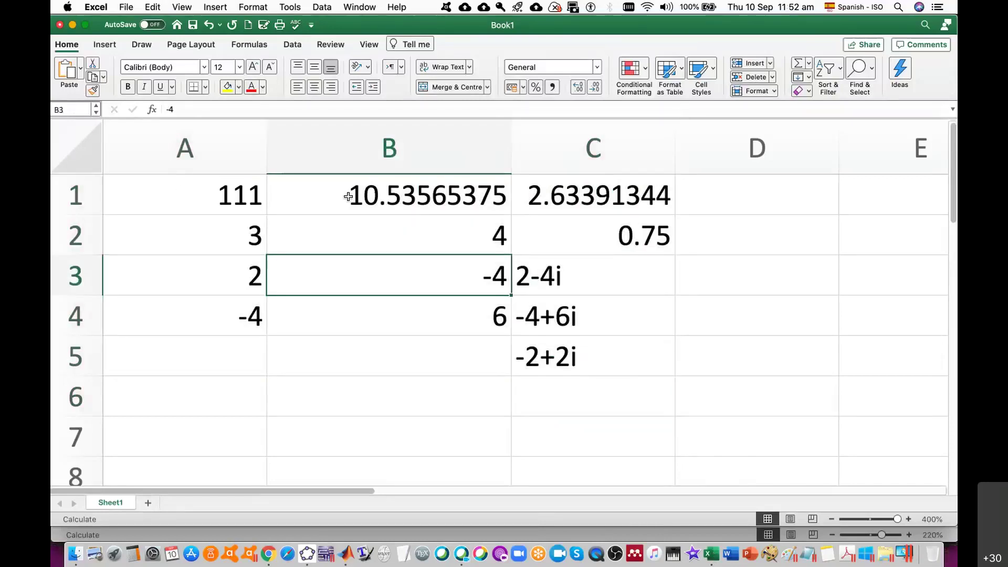
drag(189, 190, 354, 357)
click(401, 301)
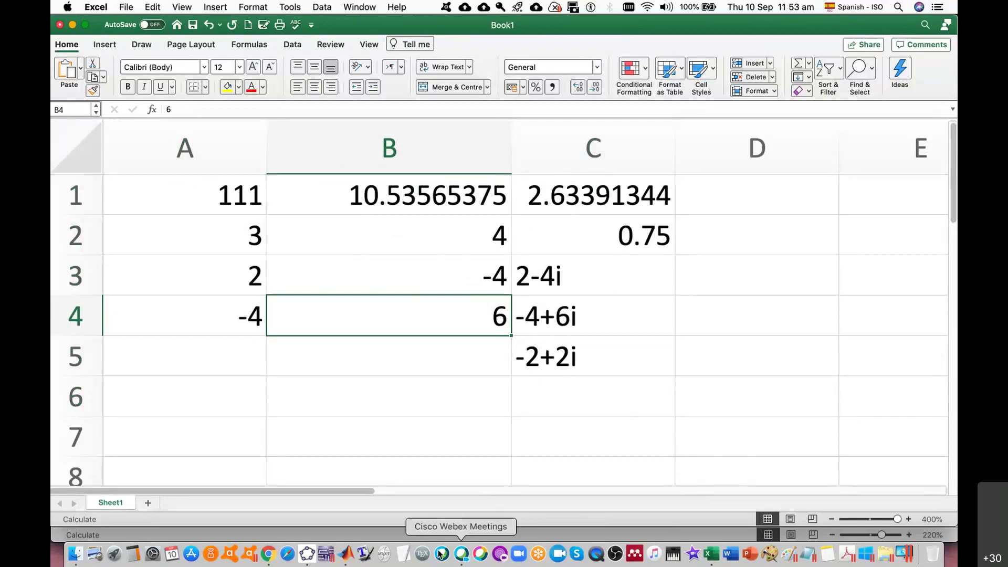
Switch to Chrome, open Google Sheets from the Google apps in a new tab and create a blank spreadsheet.
click(273, 556)
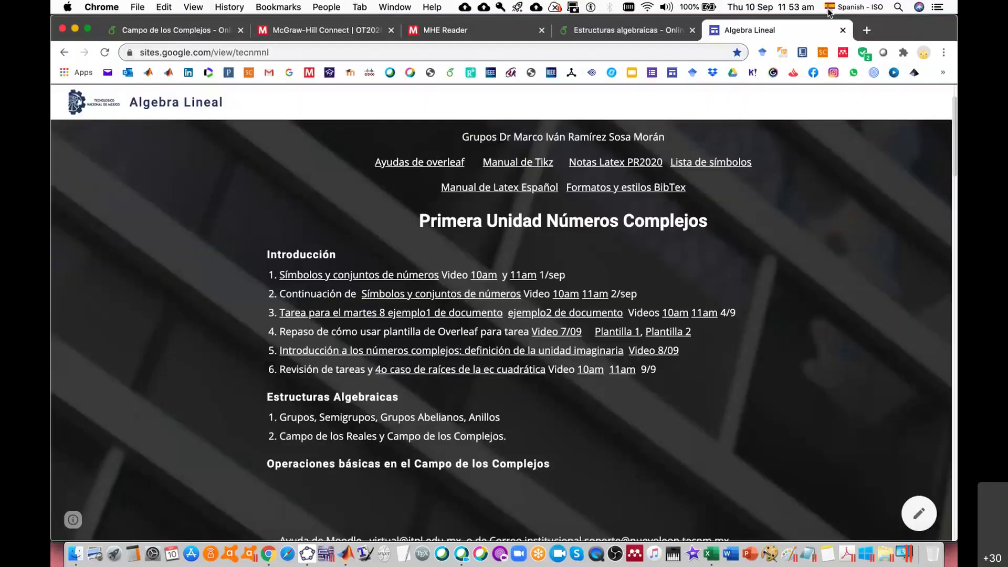
click(866, 30)
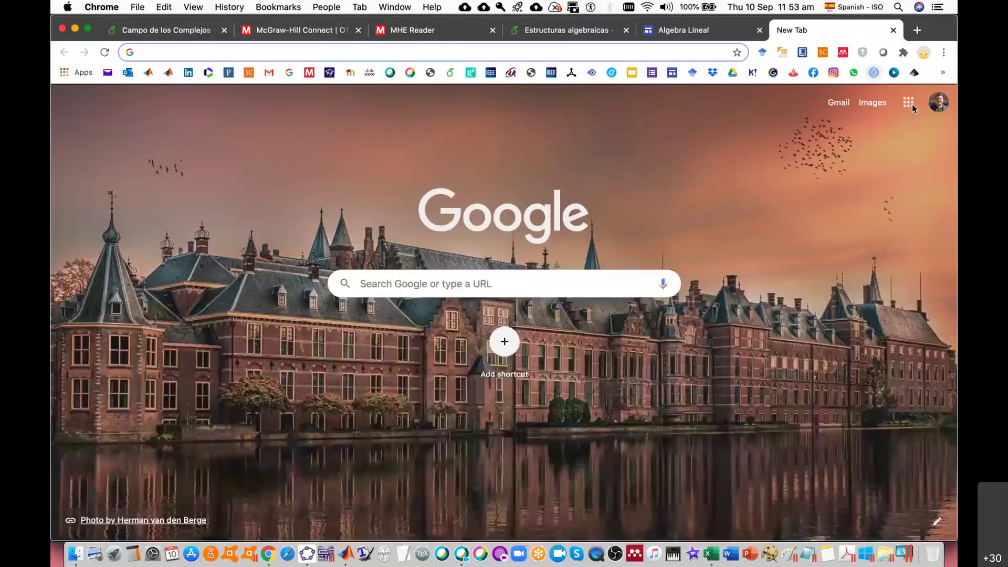
click(909, 104)
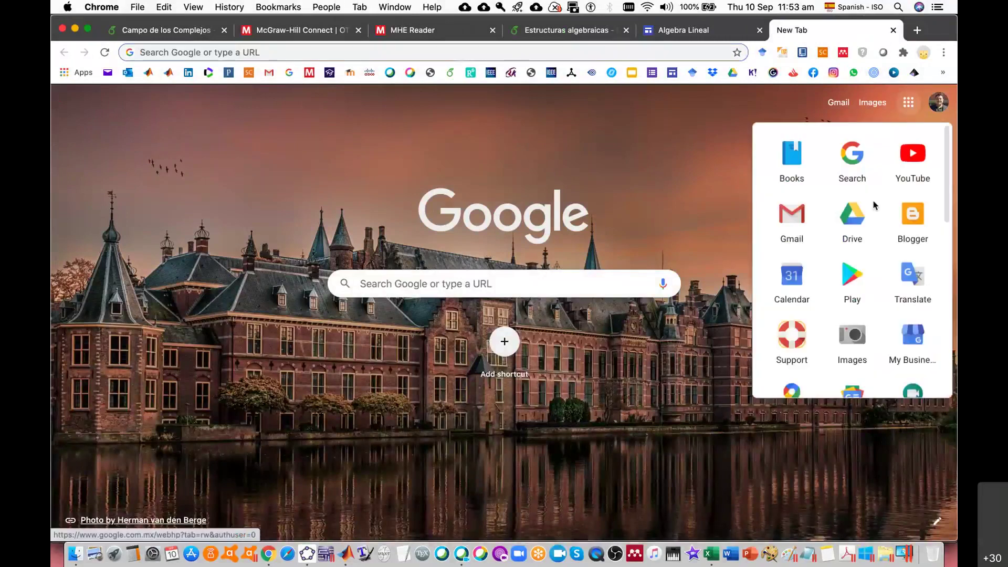
scroll(875, 205, down, 10)
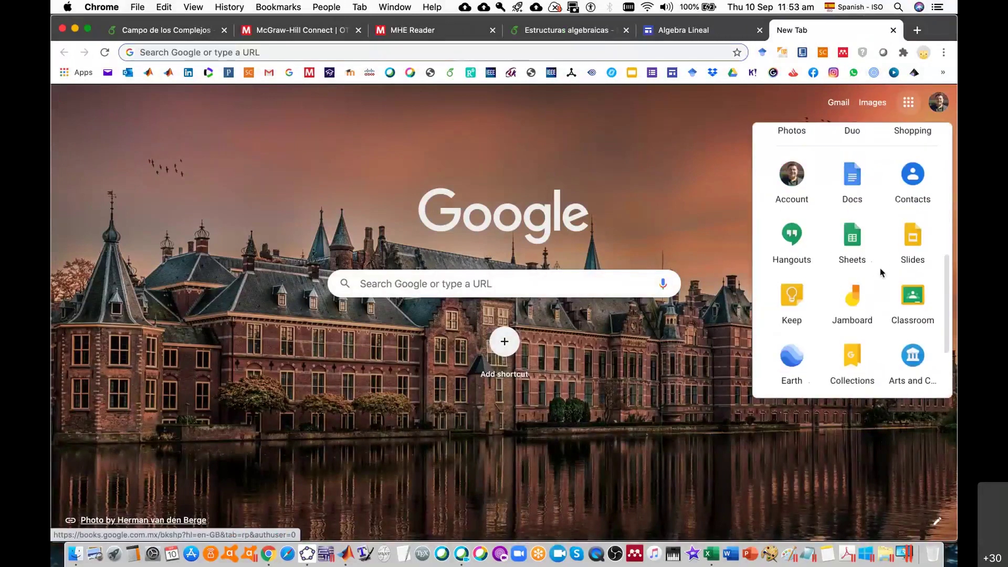
click(854, 236)
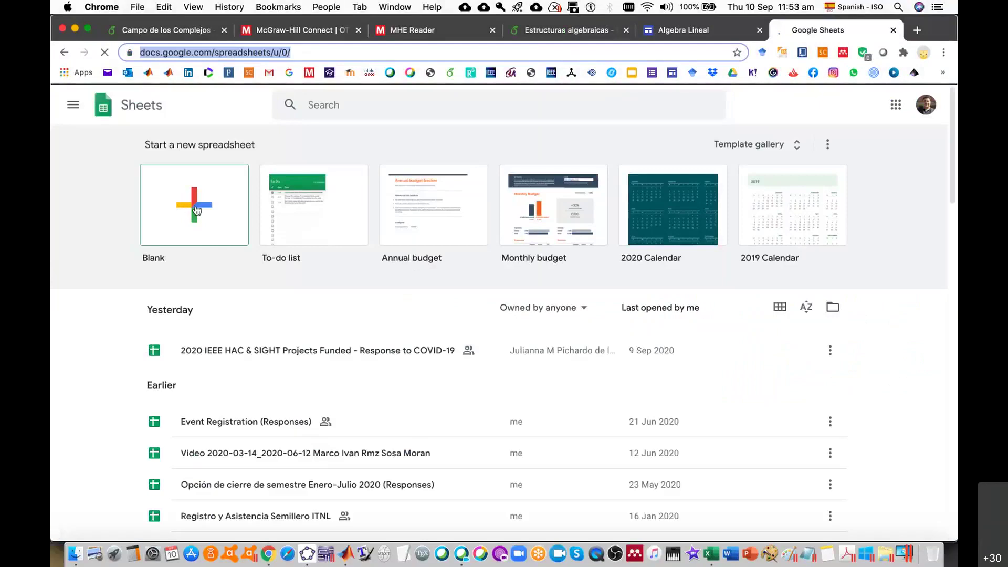
click(197, 210)
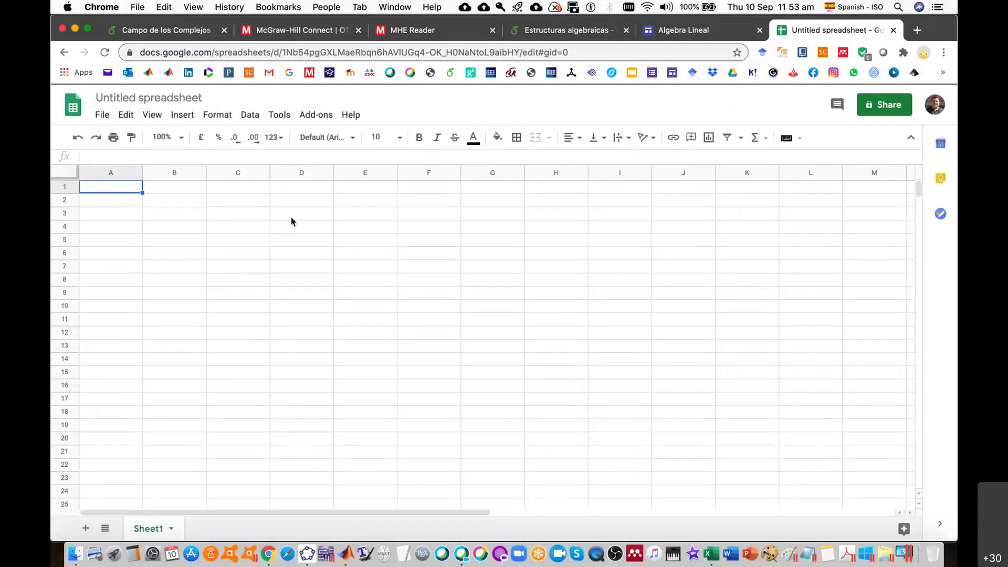
Look at the download formats for the untitled spreadsheet, including Microsoft Excel (.xlsx), and close the spreadsheet.
click(104, 113)
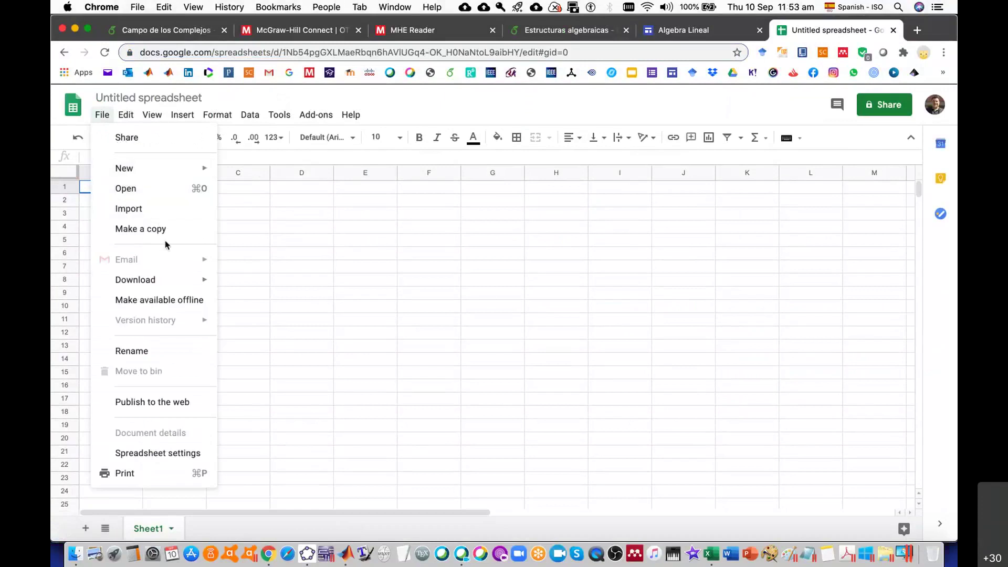
mouse_move(170, 282)
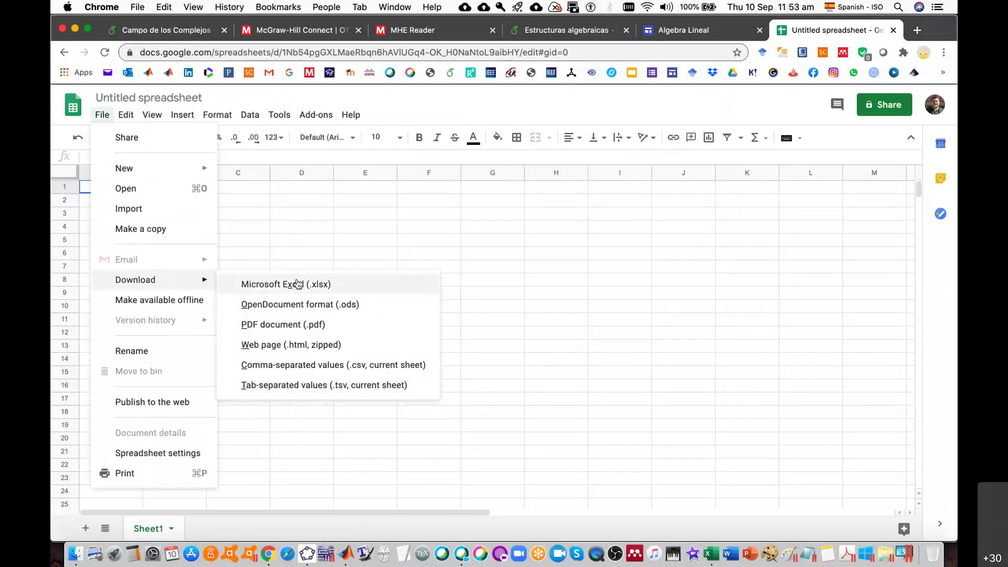
click(518, 93)
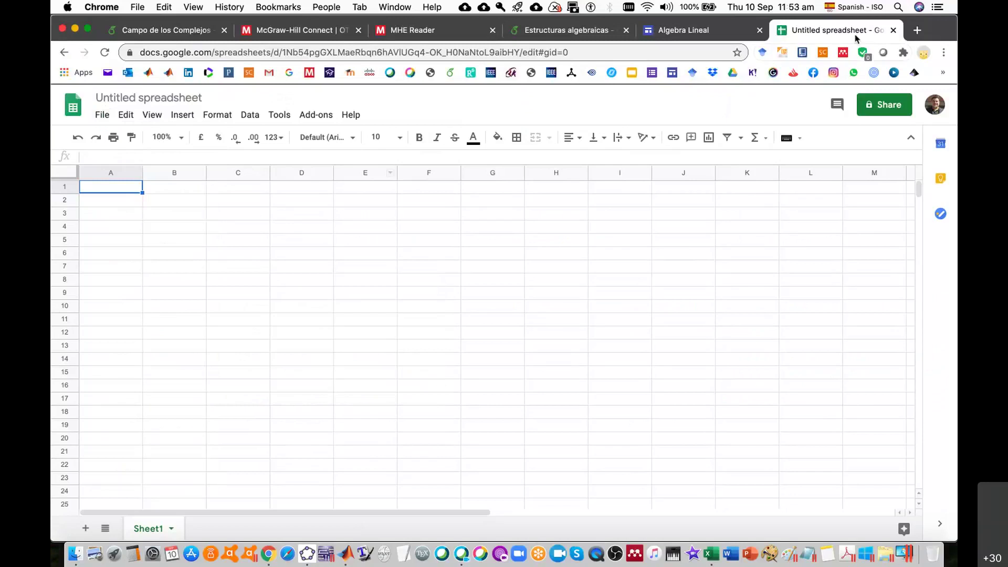
click(893, 31)
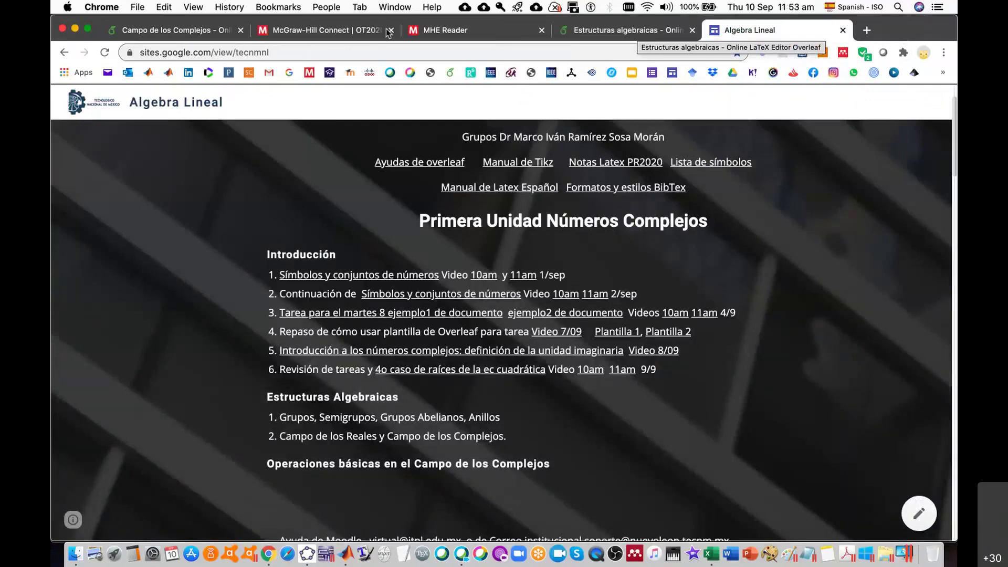
Look through the complex-number appendix in MHE Reader, from Definición B.1 through the examples to the Problemas section and its conjugate exercises.
click(459, 40)
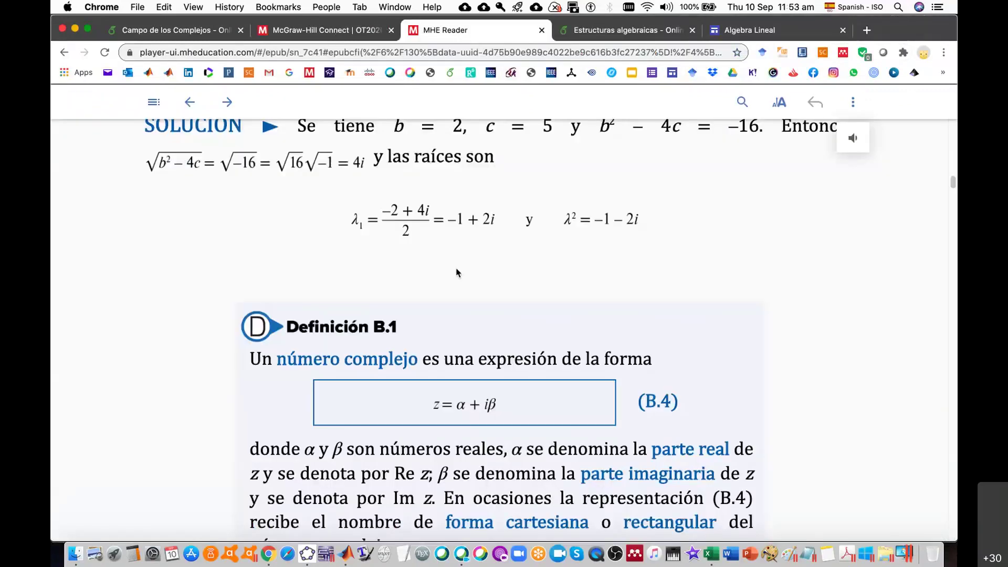
scroll(457, 272, down, 10)
scroll(457, 273, down, 15)
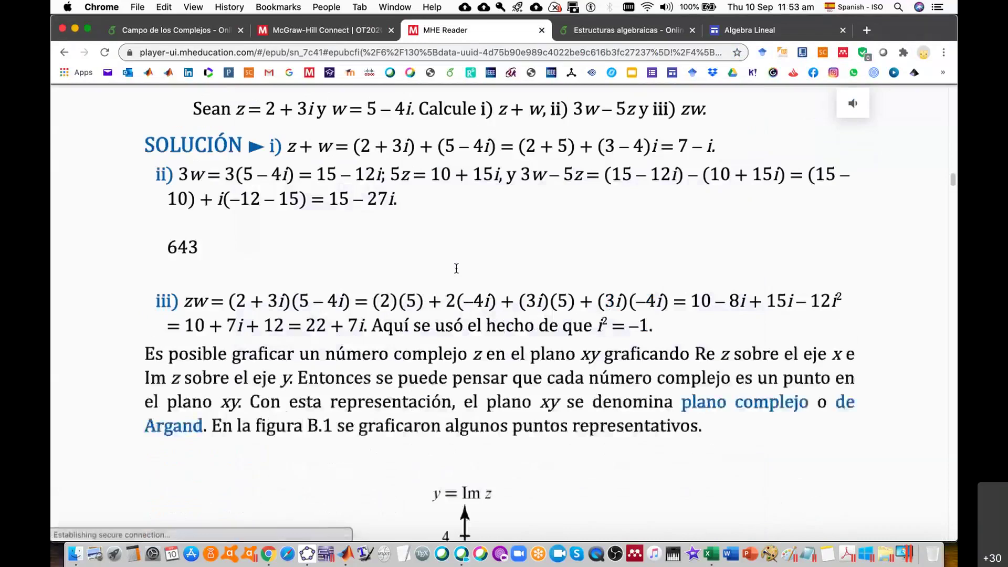
scroll(457, 273, down, 20)
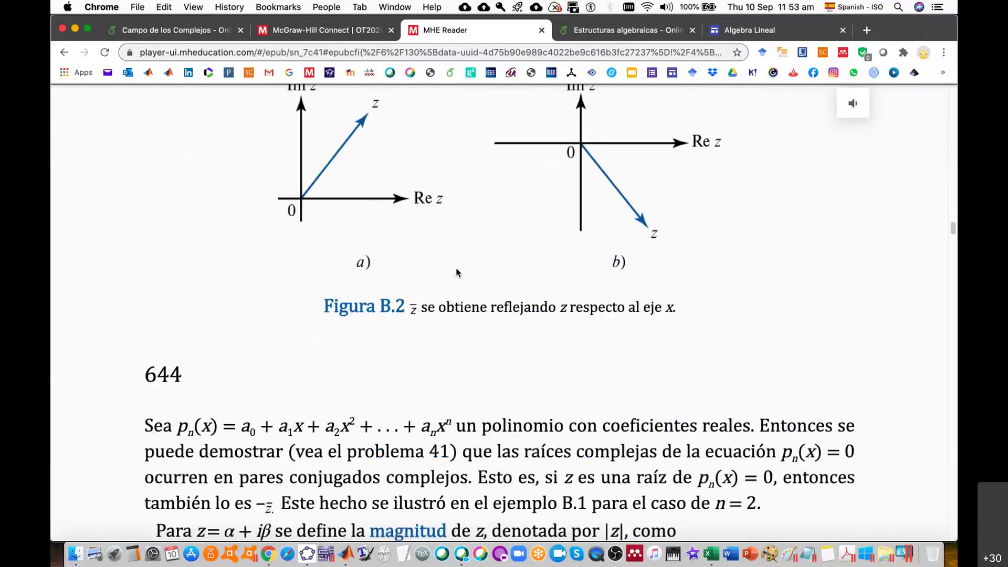
scroll(457, 273, down, 20)
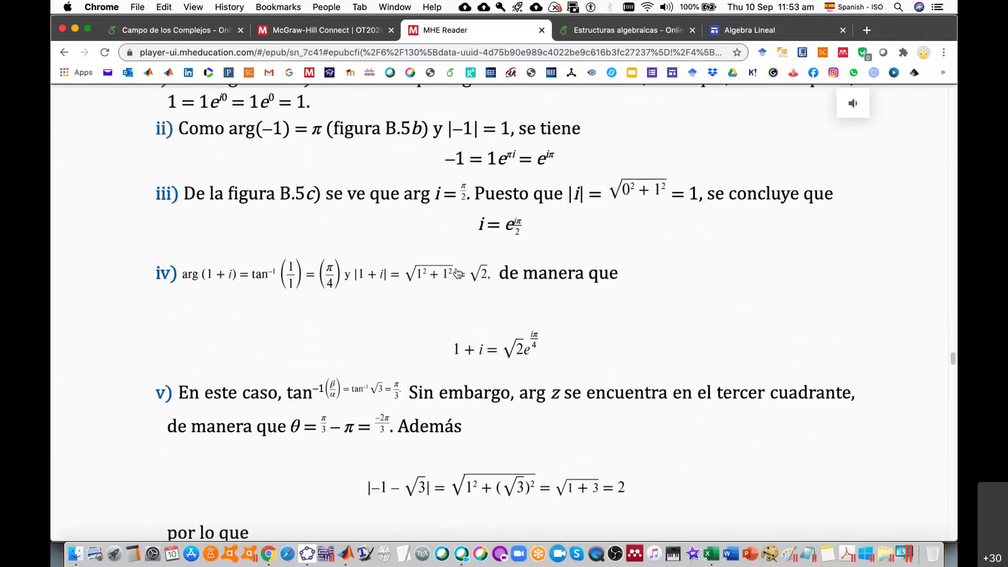
scroll(457, 272, down, 20)
scroll(457, 273, down, 20)
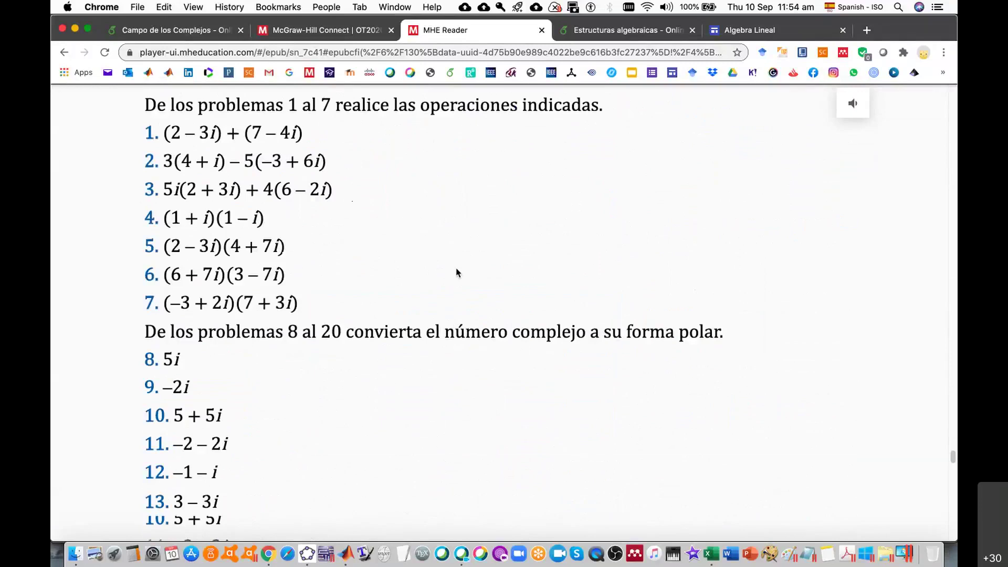
scroll(457, 273, up, 2)
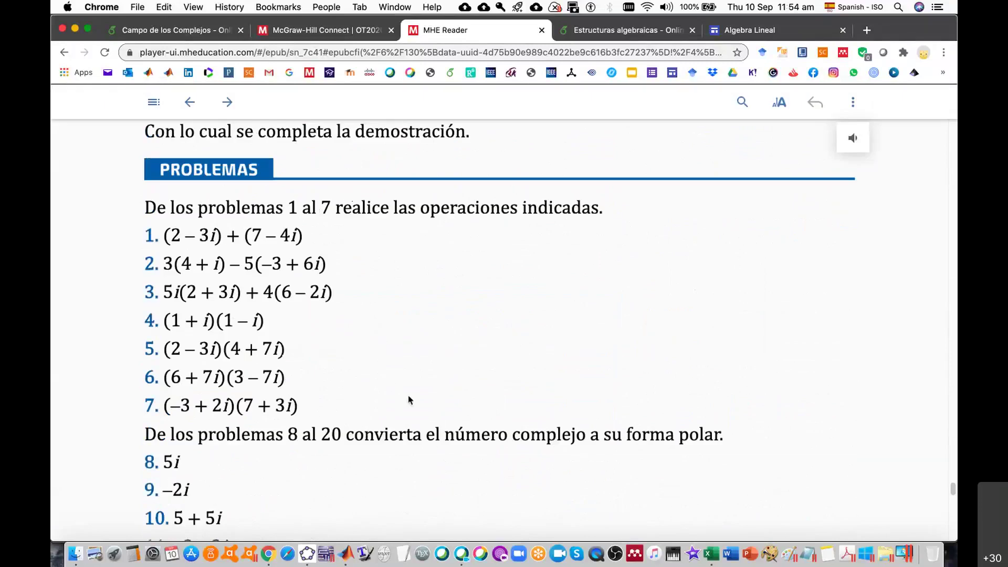
scroll(410, 400, down, 15)
scroll(410, 401, down, 20)
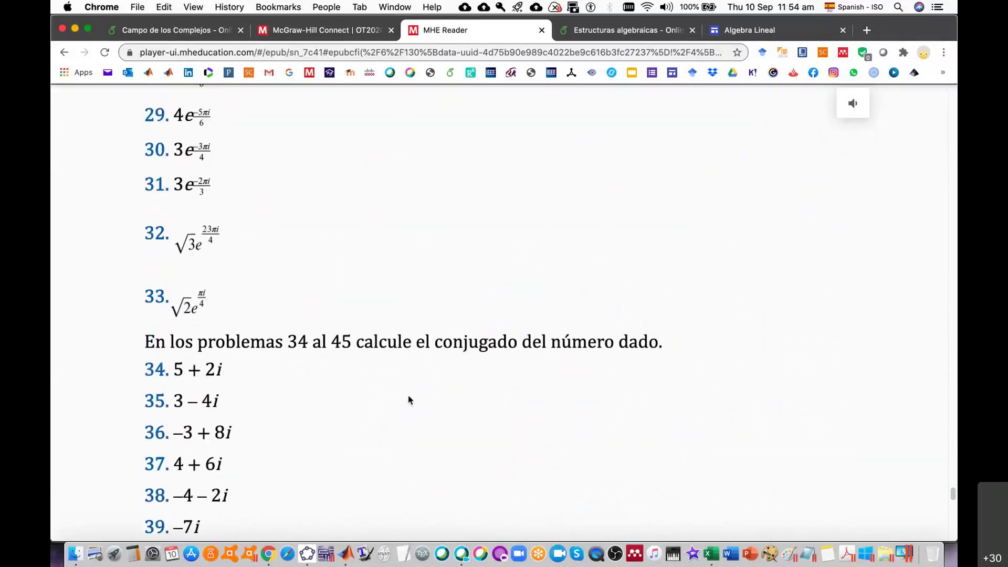
Look through the remaining appendix problems up to 55, and back over the De Moivre formula and polar-form examples.
scroll(408, 395, down, 5)
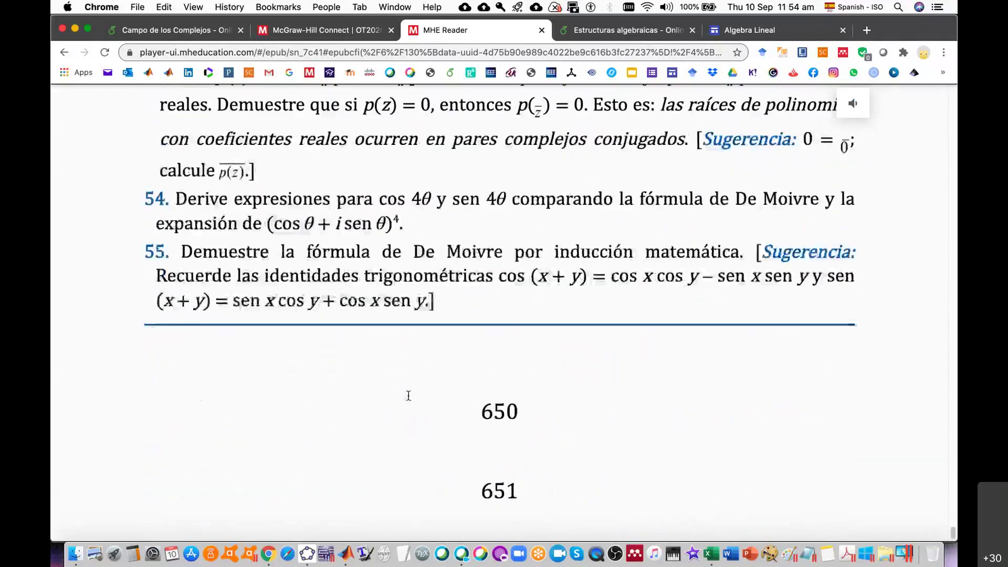
scroll(409, 398, up, 20)
scroll(409, 400, up, 20)
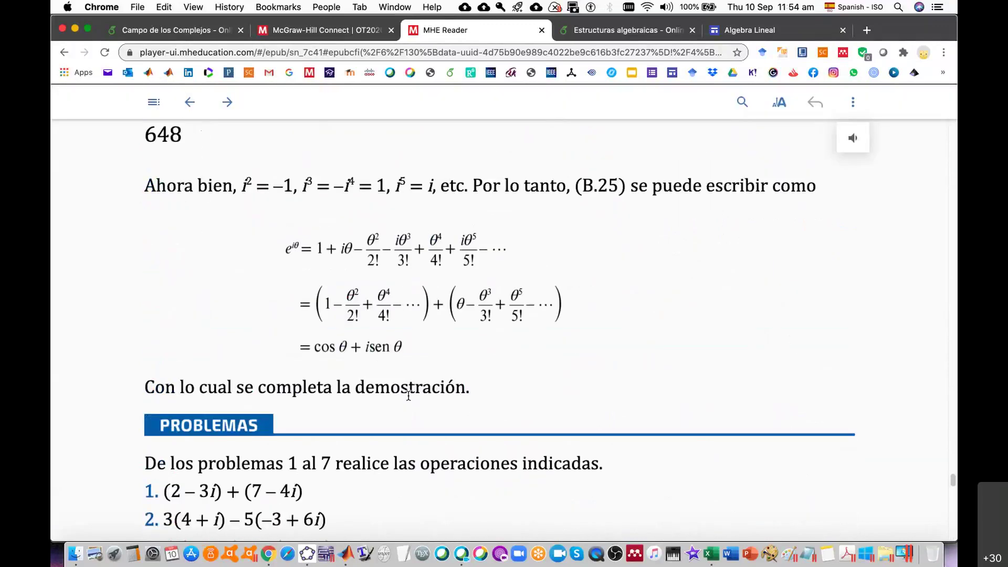
scroll(409, 400, up, 1)
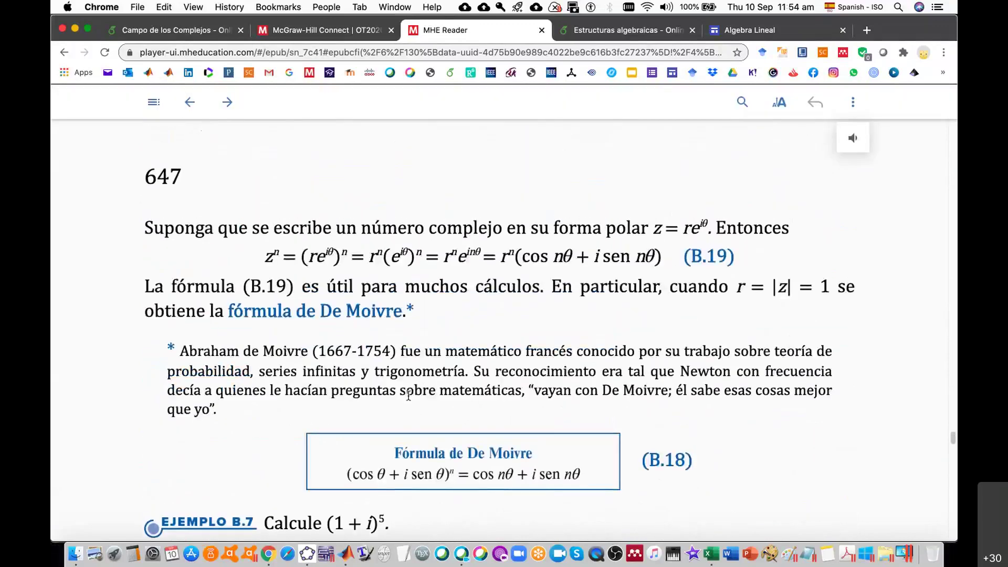
scroll(408, 395, down, 20)
scroll(409, 395, up, 3)
scroll(408, 395, up, 20)
scroll(409, 395, up, 10)
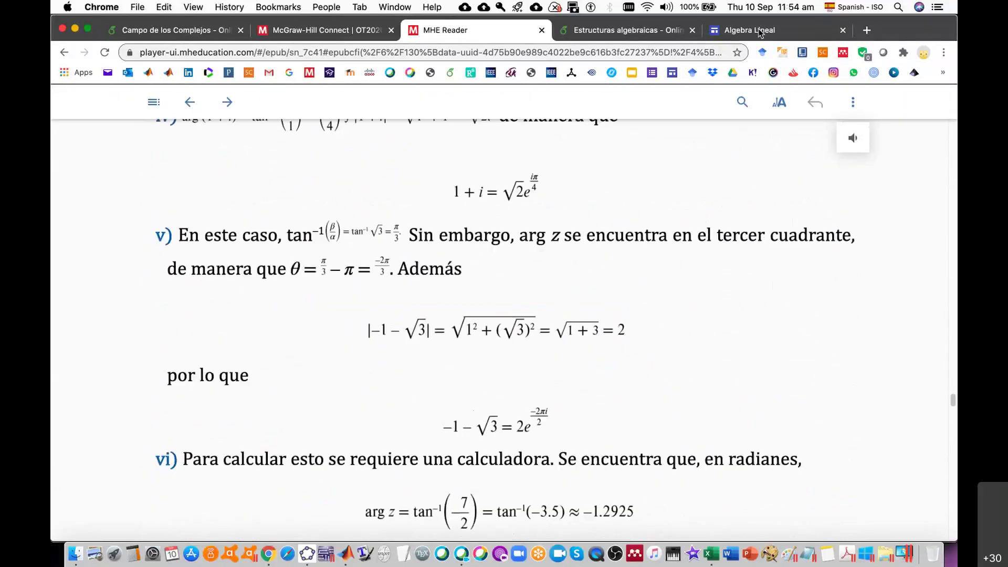
Switch to the Algebra Lineal course site and review the Primera Unidad Números Complejos topics from the page heading.
click(760, 32)
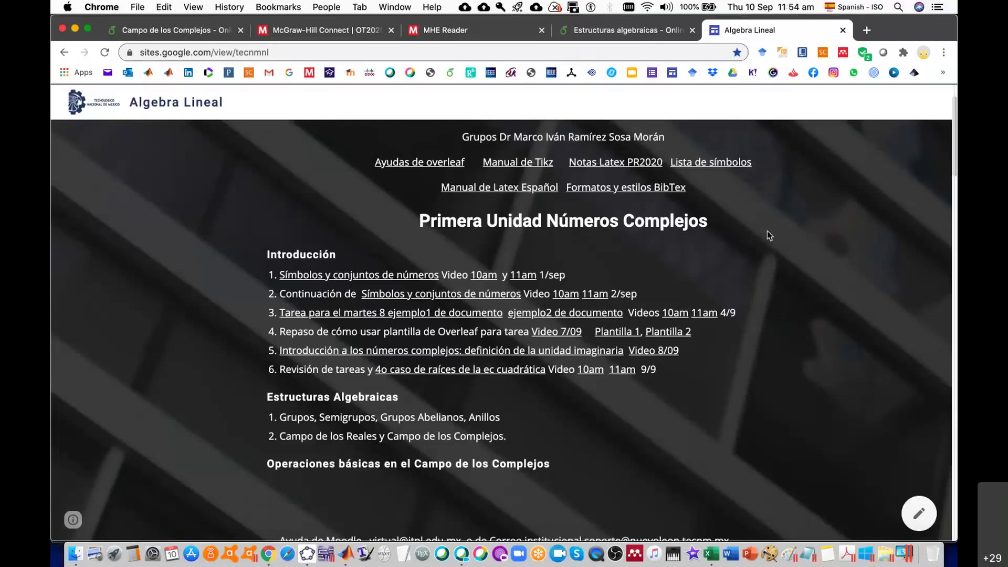
scroll(770, 235, up, 1)
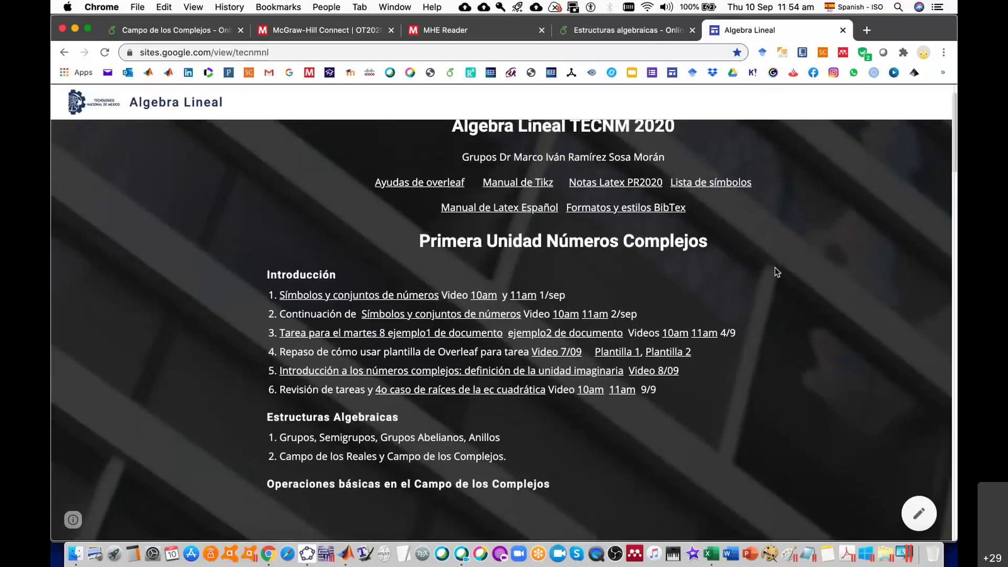
scroll(777, 271, up, 1)
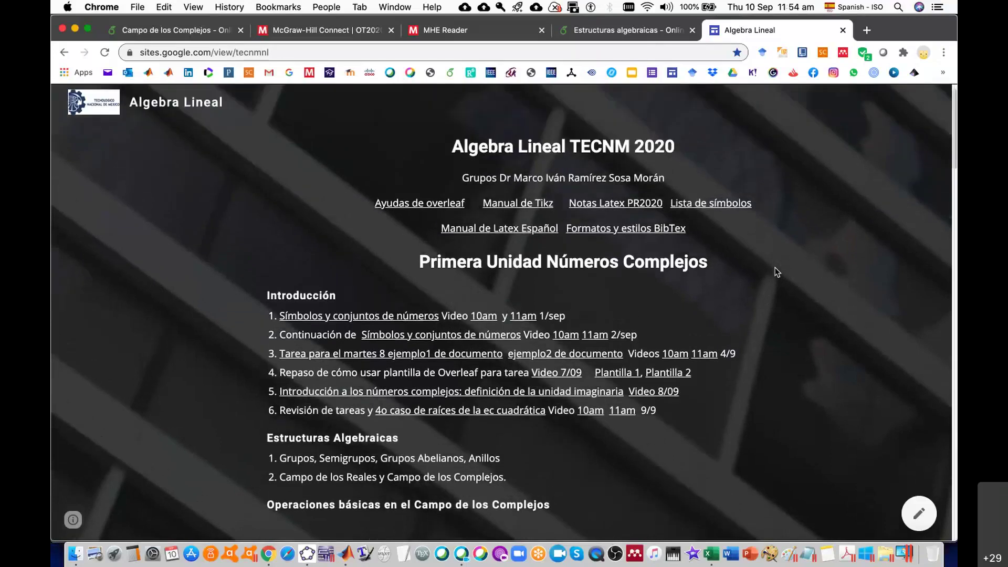